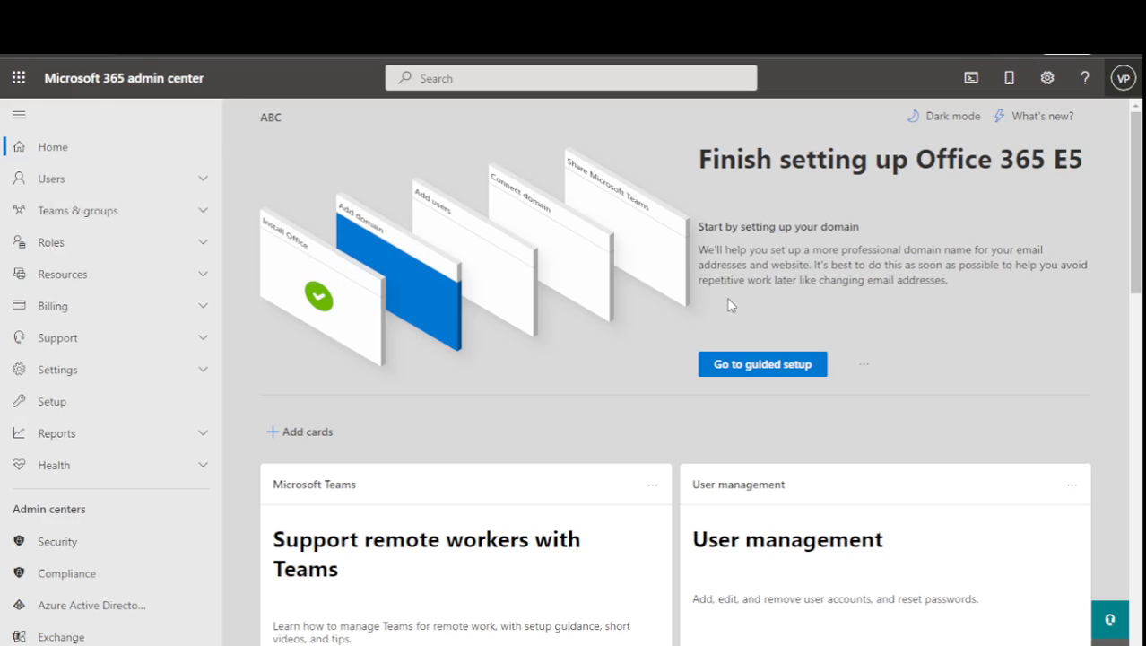
# Step: Go to Active users and open the existing Office 365 E5 user's details
pyautogui.click(66, 184)
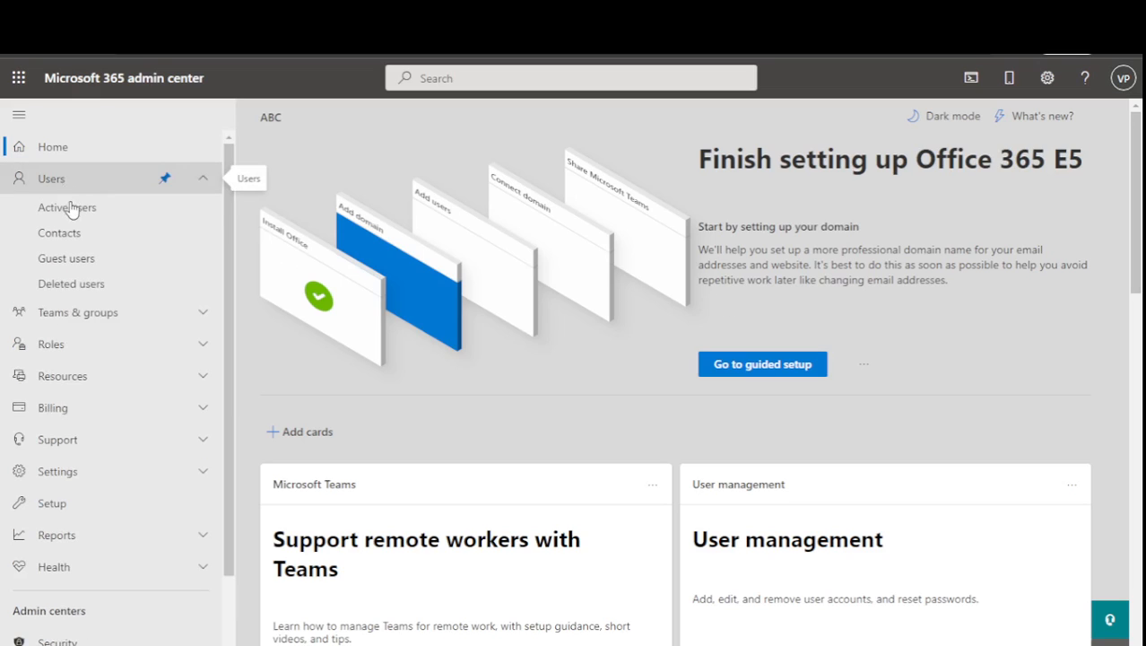
pyautogui.click(70, 210)
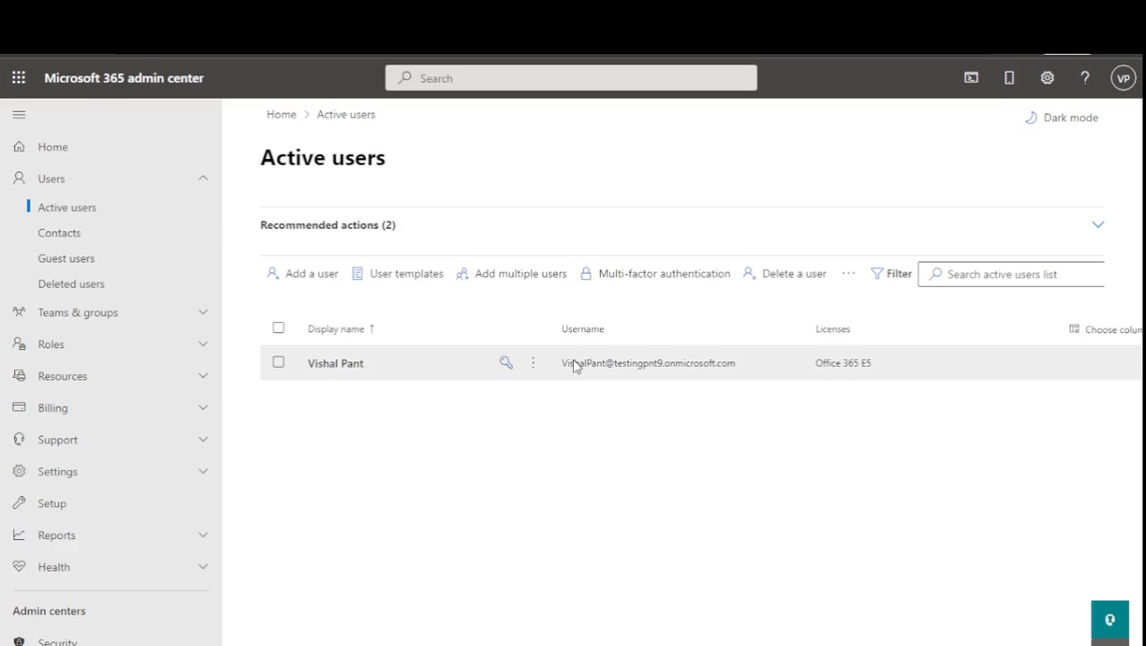
pyautogui.click(660, 368)
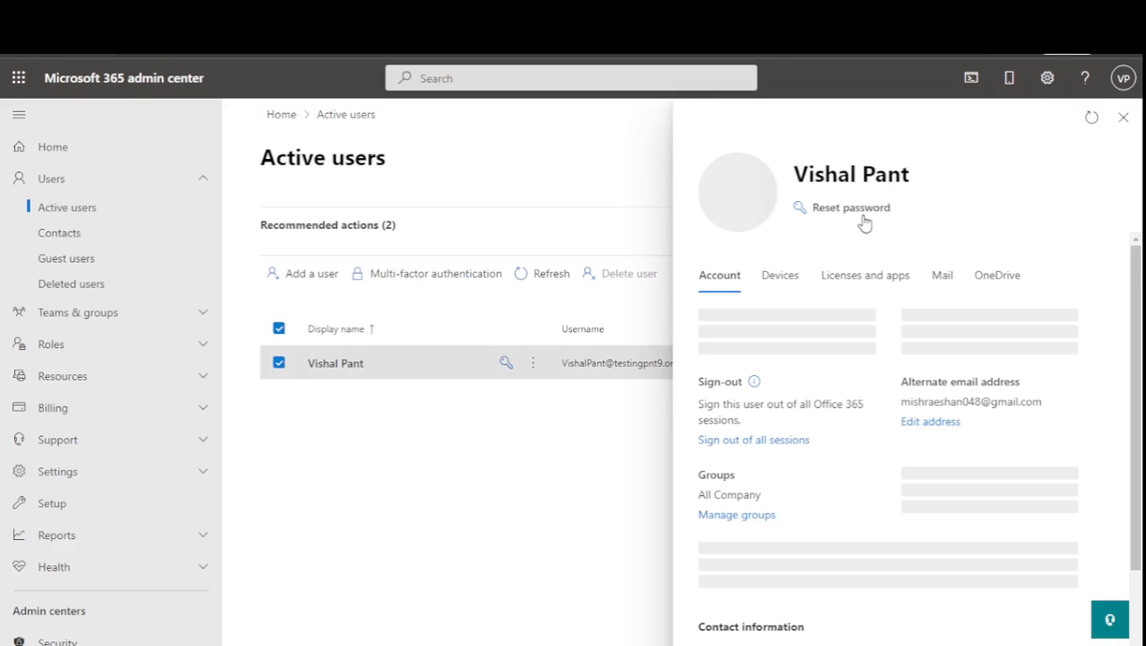
# Step: Inspect the user's sign-in address and tenant domain, then go to the Setup page
pyautogui.scroll(-5, 783, 324)
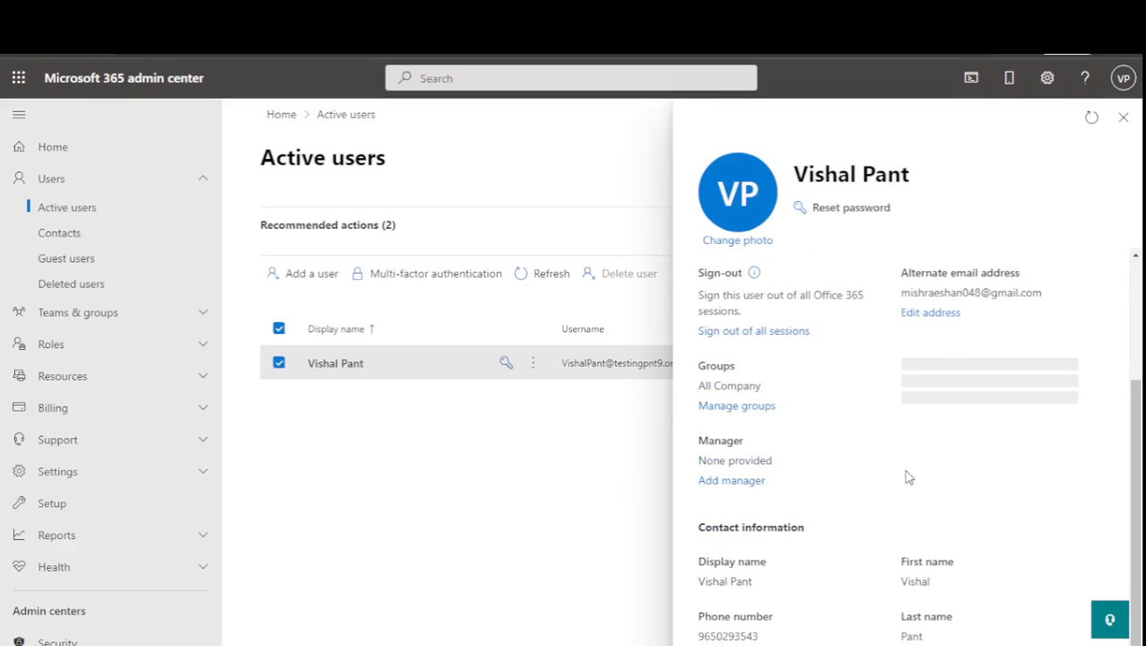
pyautogui.scroll(3, 945, 402)
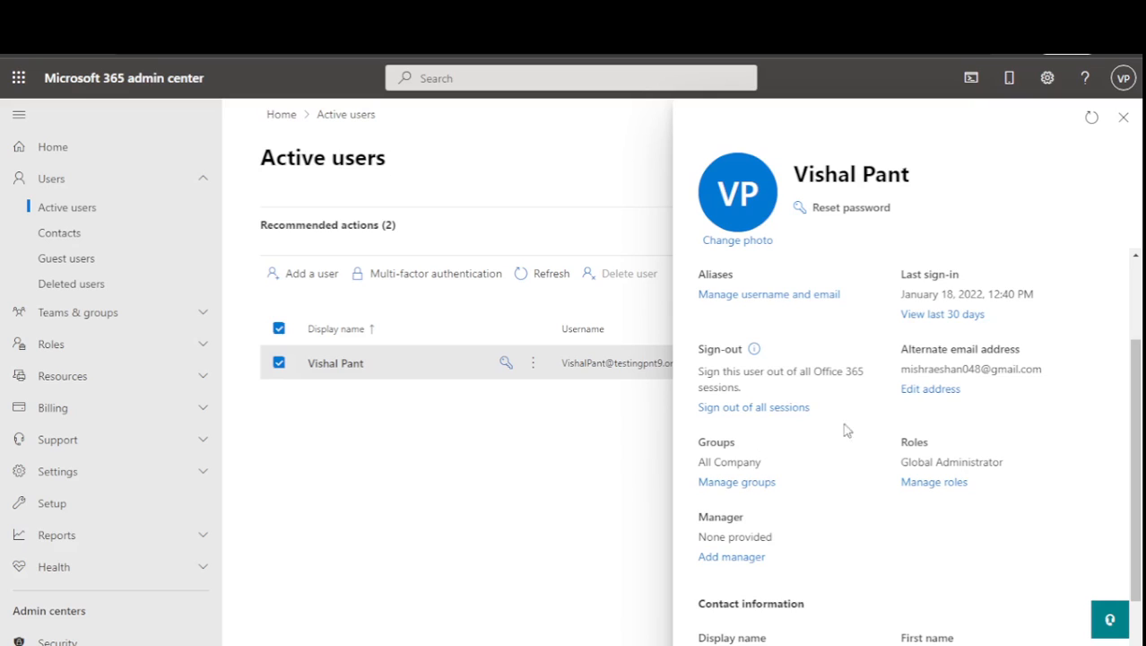
pyautogui.scroll(2, 844, 430)
pyautogui.moveTo(785, 353); pyautogui.dragTo(697, 352)
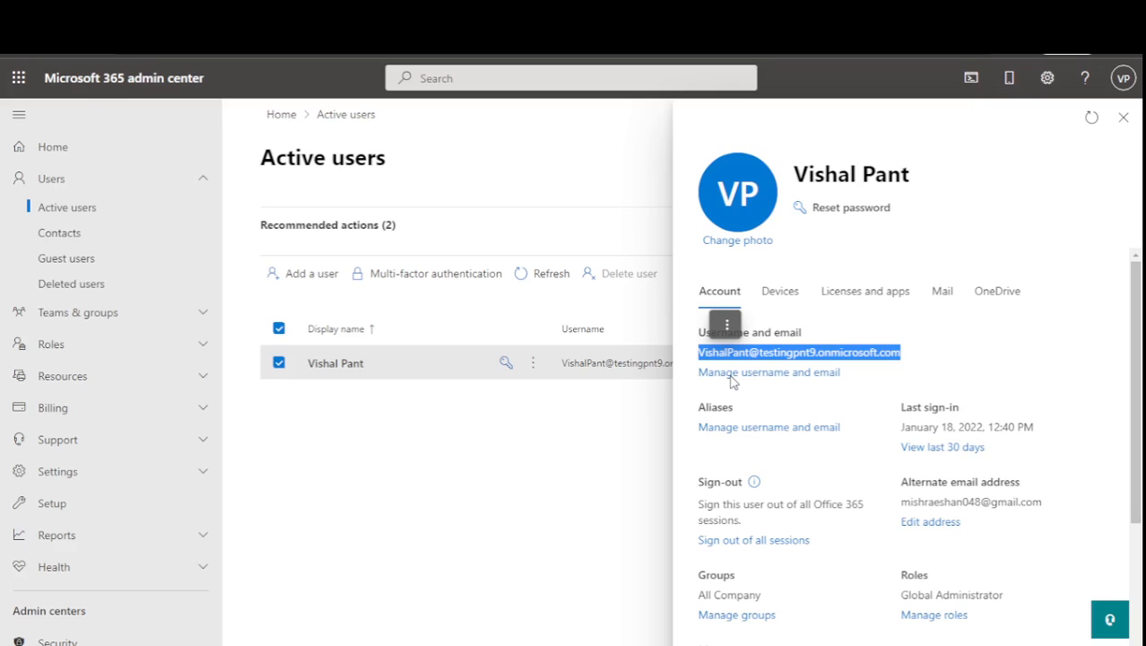
pyautogui.click(805, 352)
pyautogui.moveTo(760, 354); pyautogui.dragTo(909, 358)
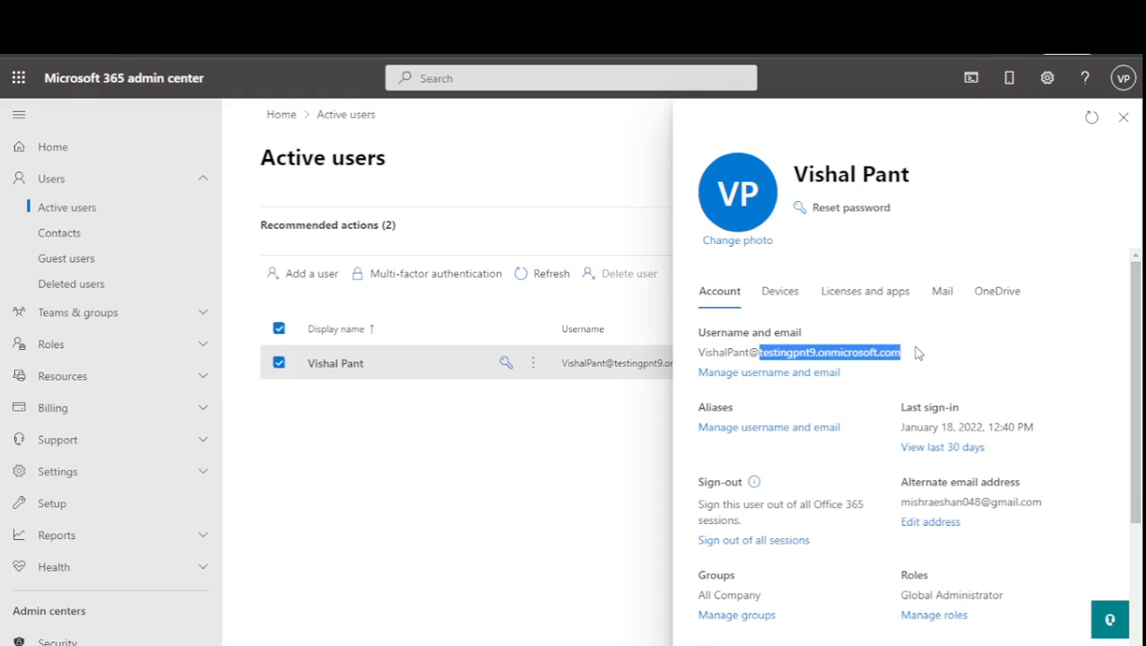
pyautogui.click(906, 365)
pyautogui.moveTo(908, 362); pyautogui.dragTo(697, 354)
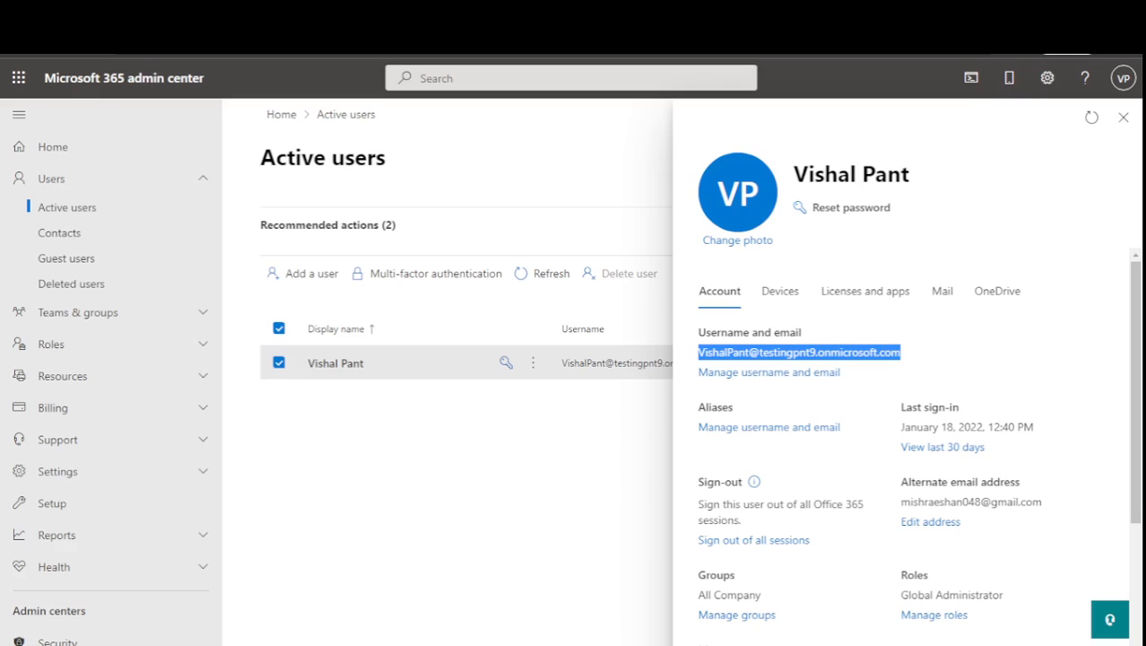
pyautogui.click(82, 505)
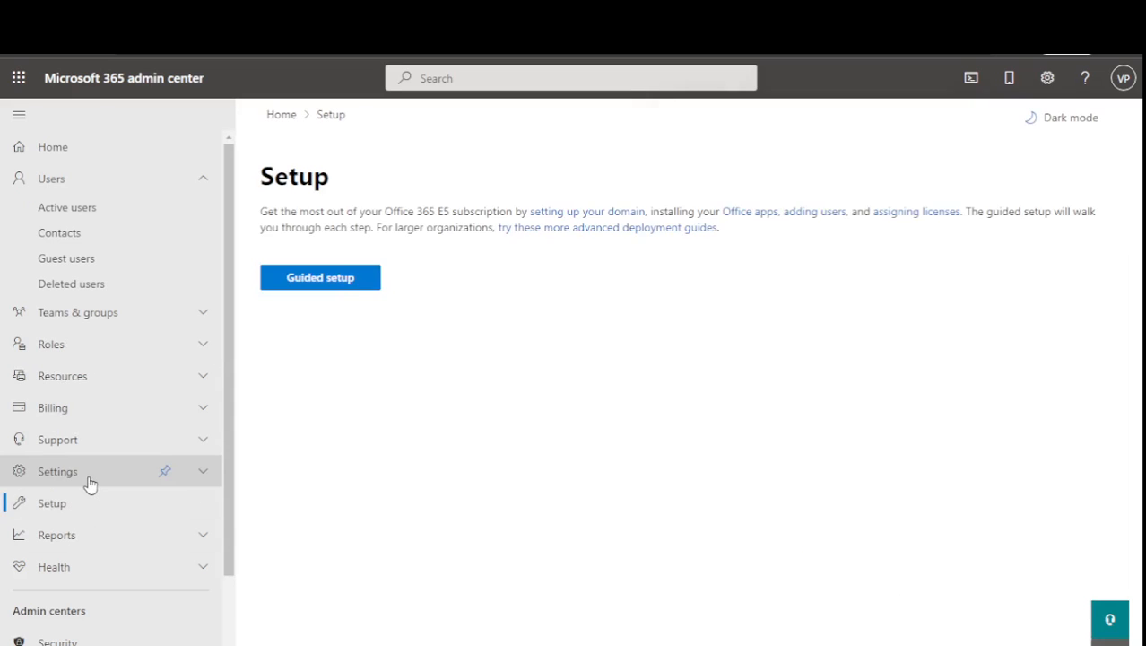
# Step: Review the default onmicrosoft.com domain under Settings > Domains, then return to Active users and Home
pyautogui.click(90, 484)
pyautogui.click(119, 499)
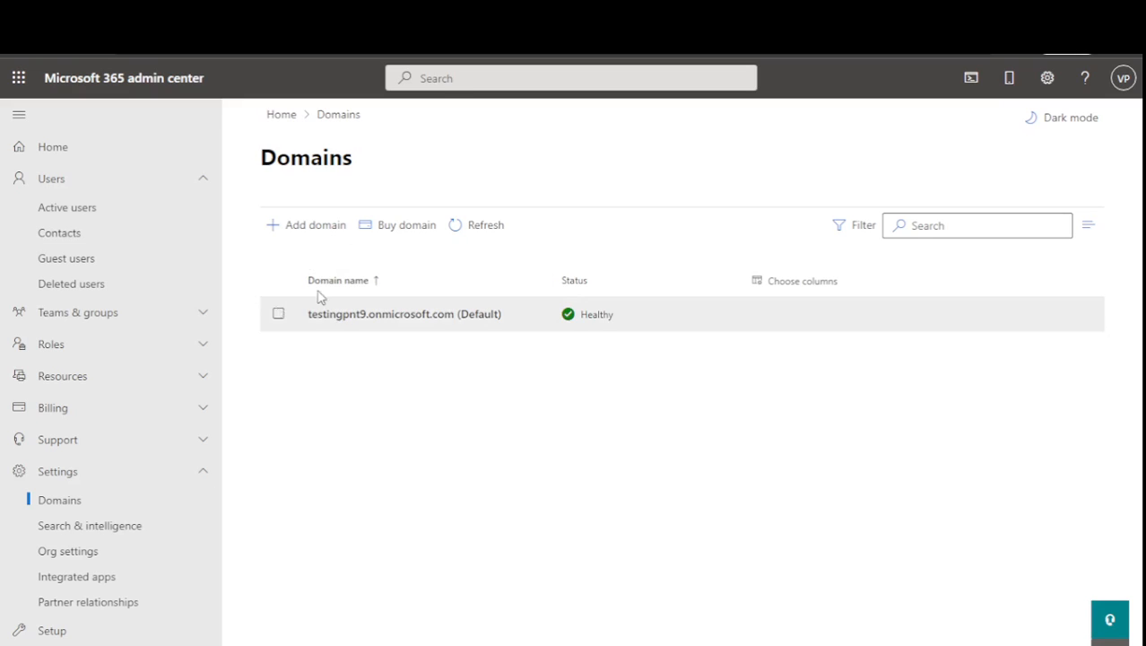
pyautogui.click(103, 219)
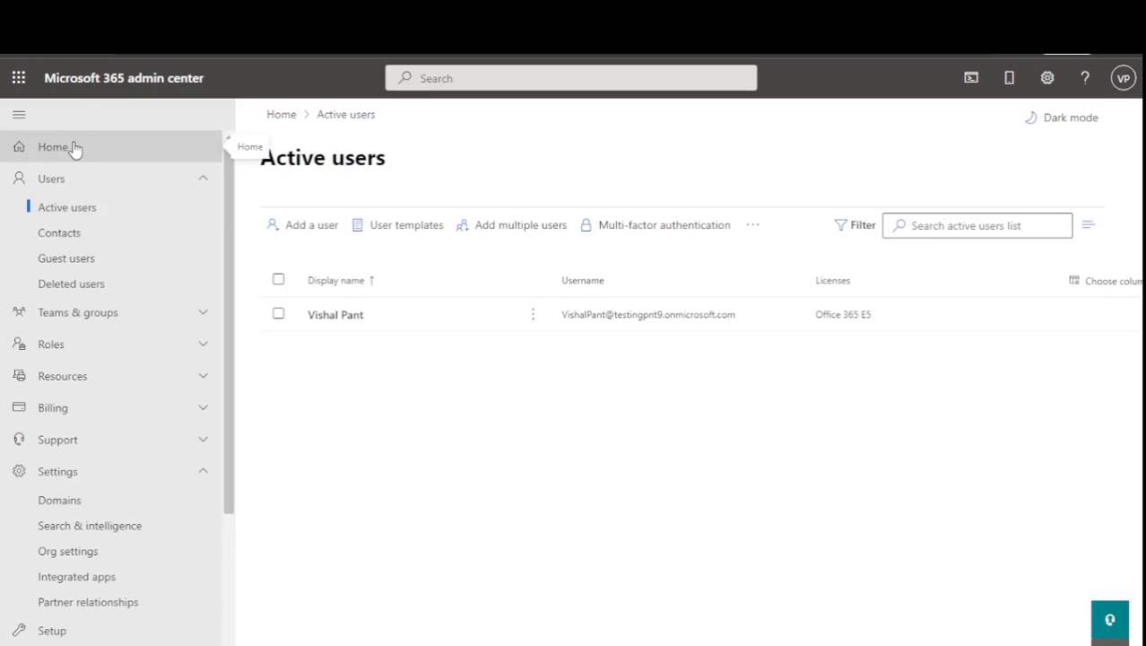
pyautogui.click(76, 147)
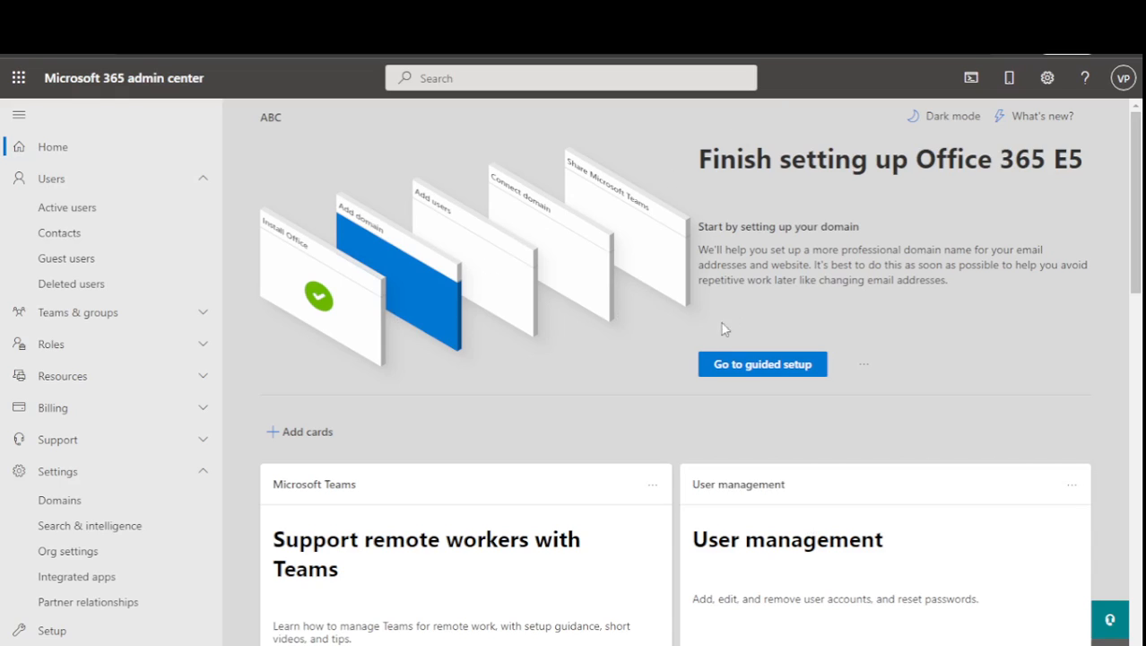
# Step: Scroll the Home dashboard and highlight the Teams and User management card headings
pyautogui.scroll(-2, 571, 456)
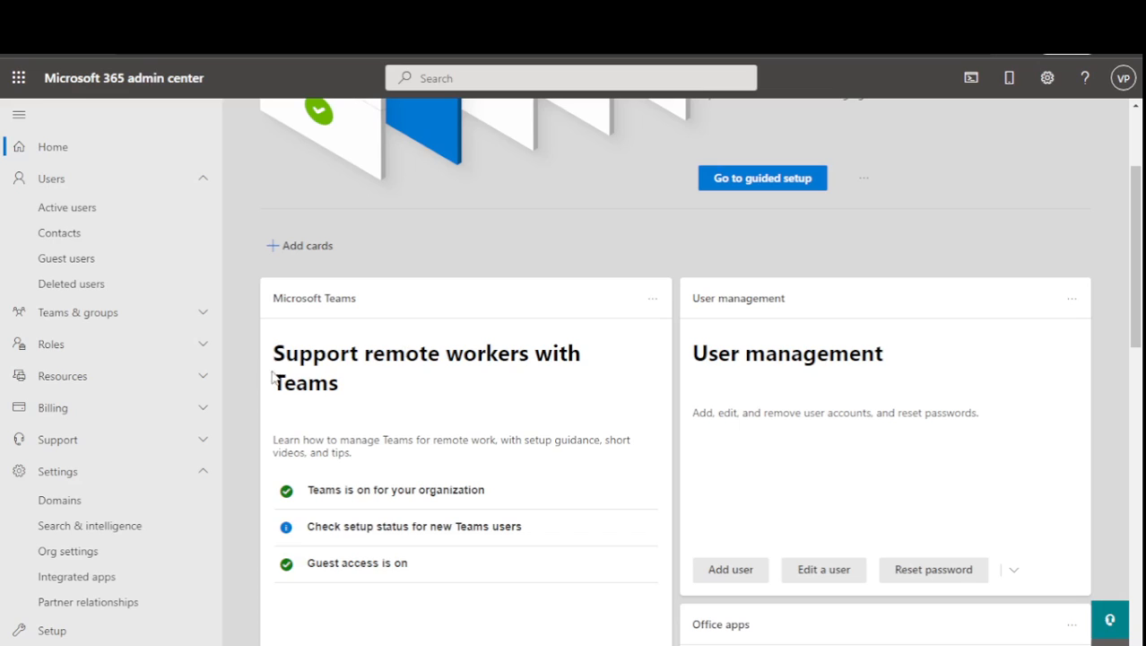
pyautogui.moveTo(275, 353); pyautogui.dragTo(587, 399)
pyautogui.moveTo(731, 357); pyautogui.dragTo(883, 355)
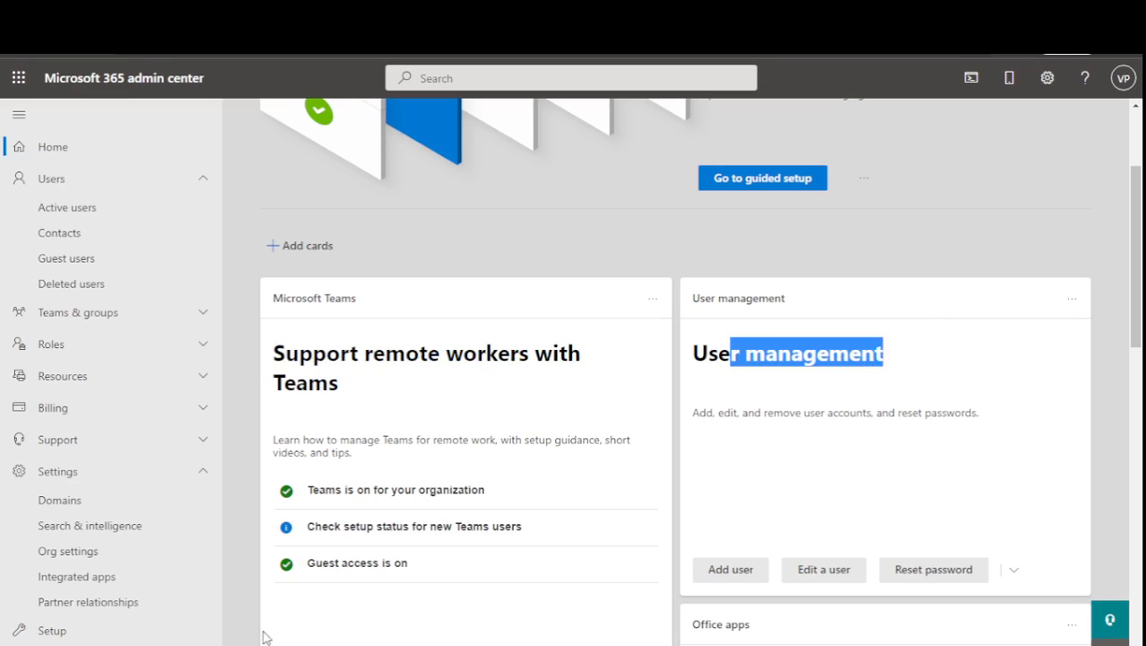
pyautogui.scroll(-1, 396, 477)
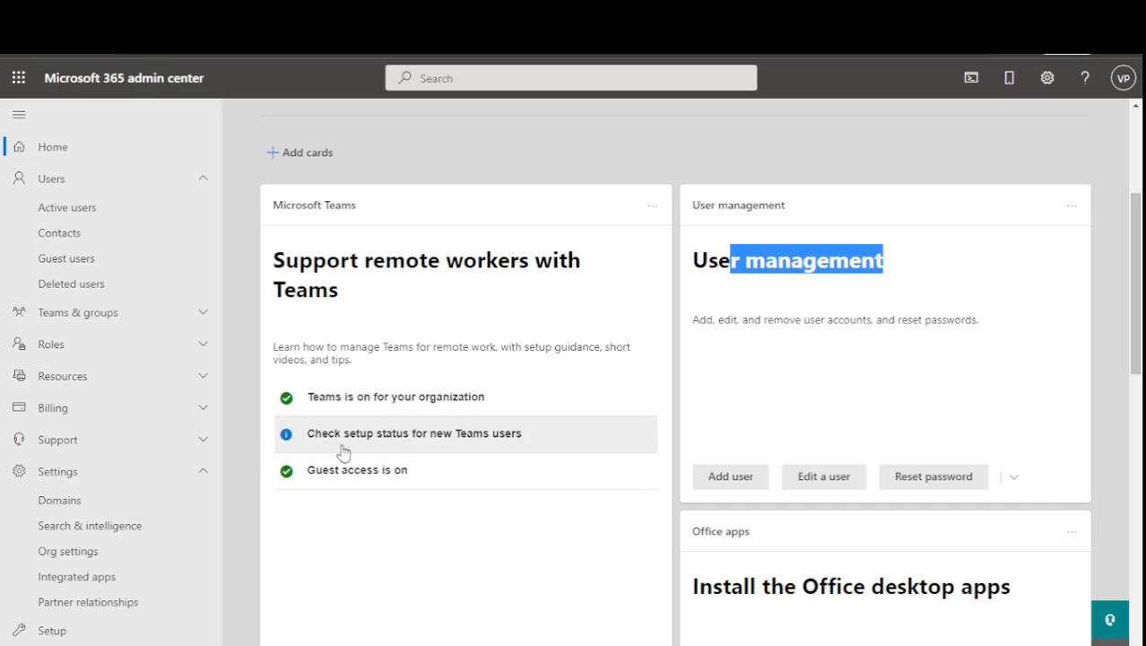
pyautogui.scroll(-3, 627, 480)
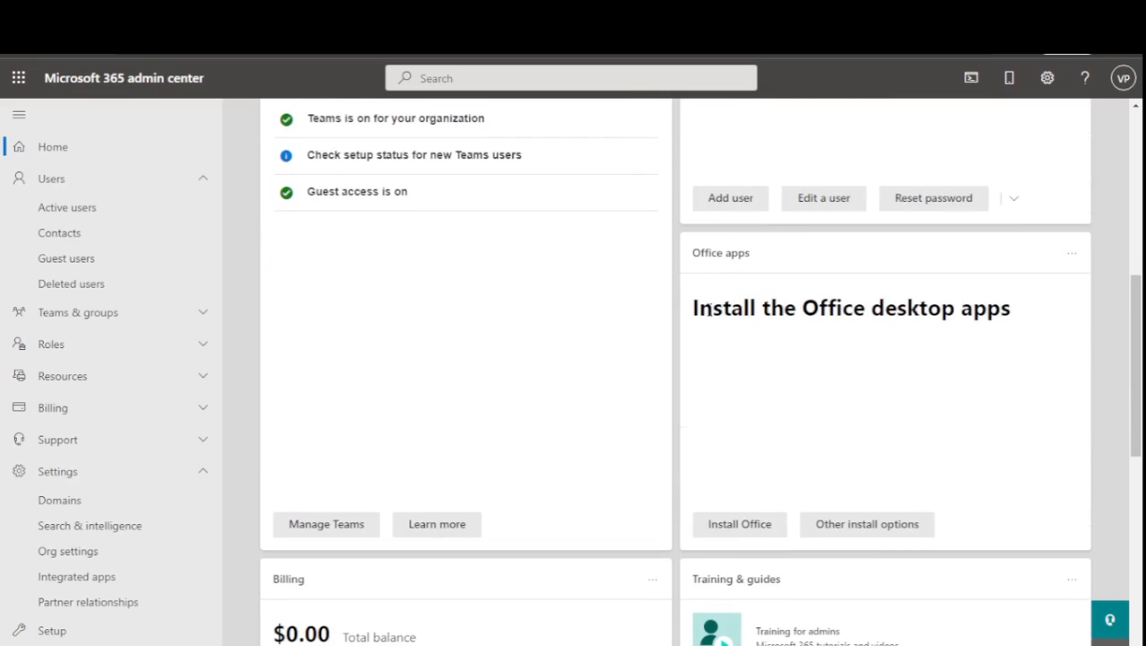
pyautogui.moveTo(712, 308); pyautogui.dragTo(1045, 314)
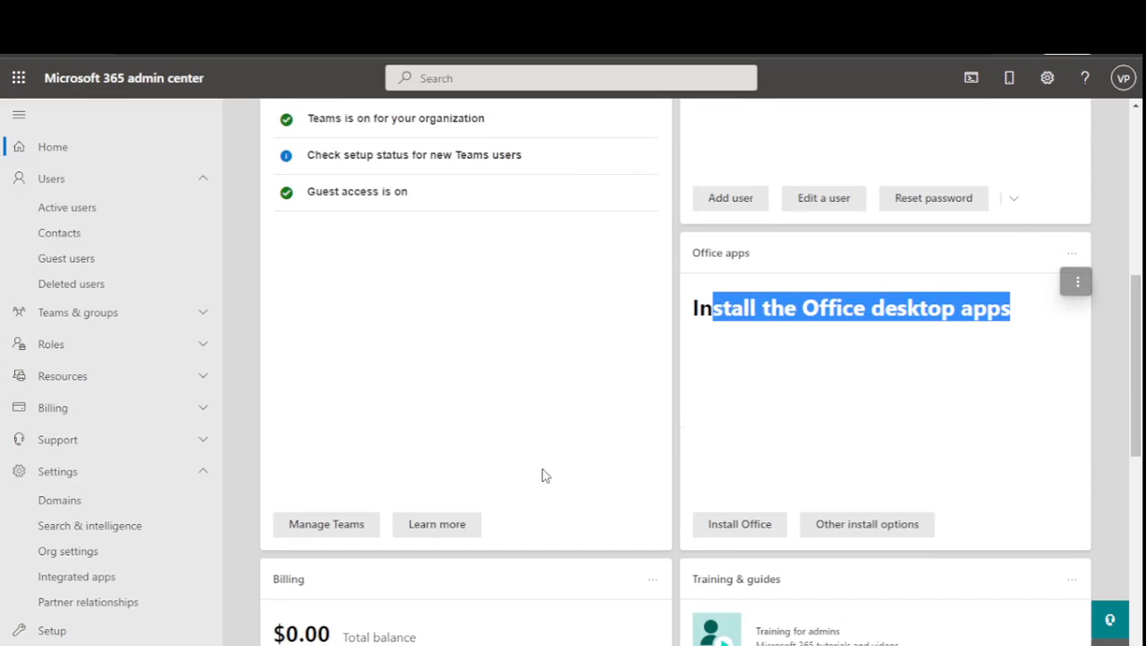
# Step: Highlight the $0.00 total balance on the Billing card
pyautogui.scroll(-3, 371, 590)
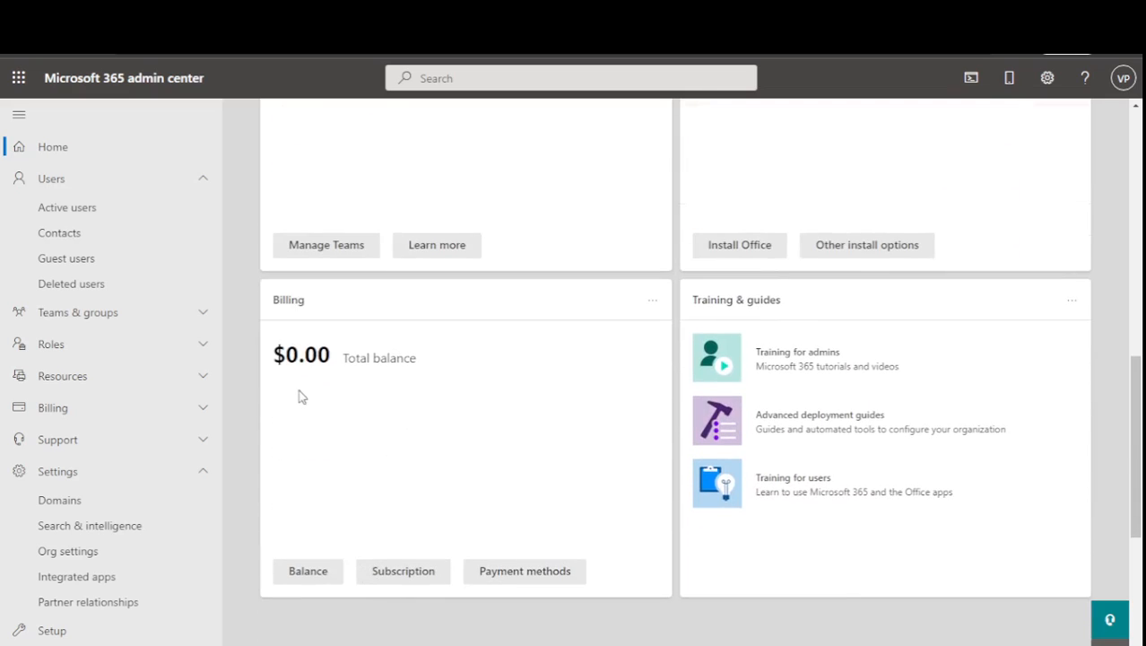
pyautogui.moveTo(276, 354); pyautogui.dragTo(485, 354)
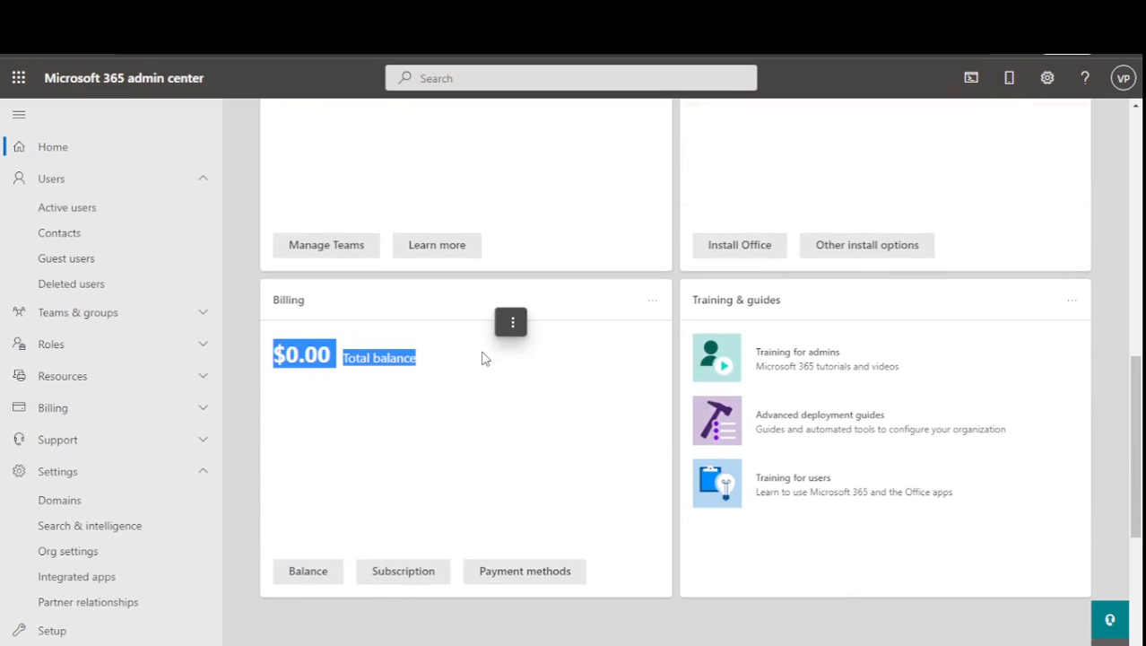
pyautogui.click(441, 462)
pyautogui.moveTo(428, 363); pyautogui.dragTo(260, 341)
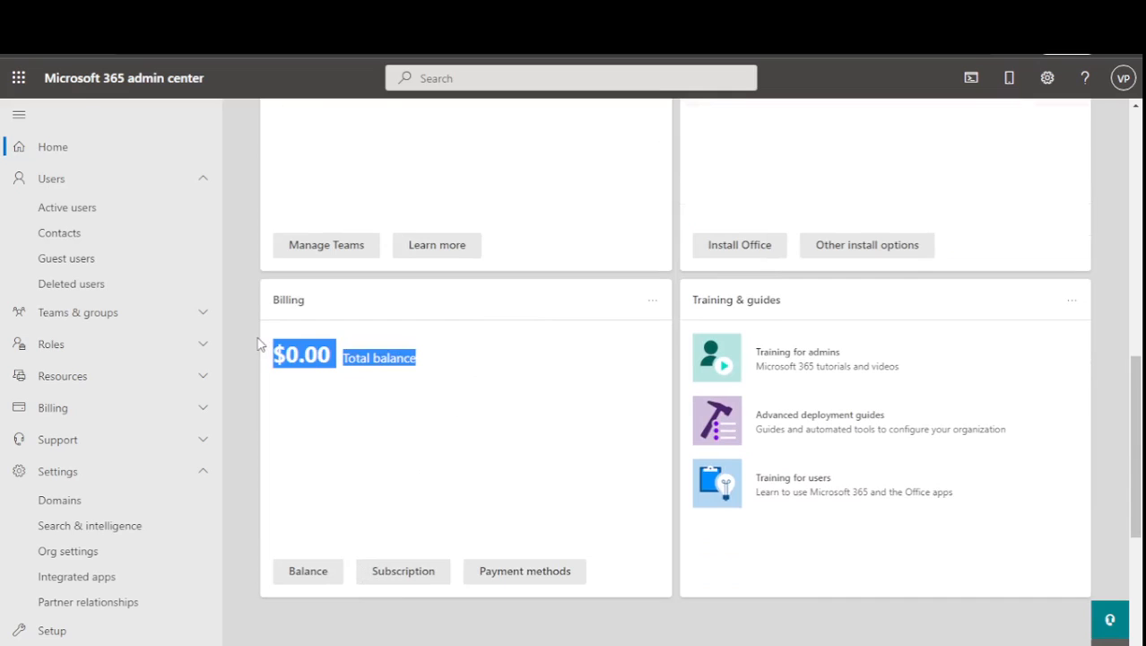
pyautogui.click(416, 446)
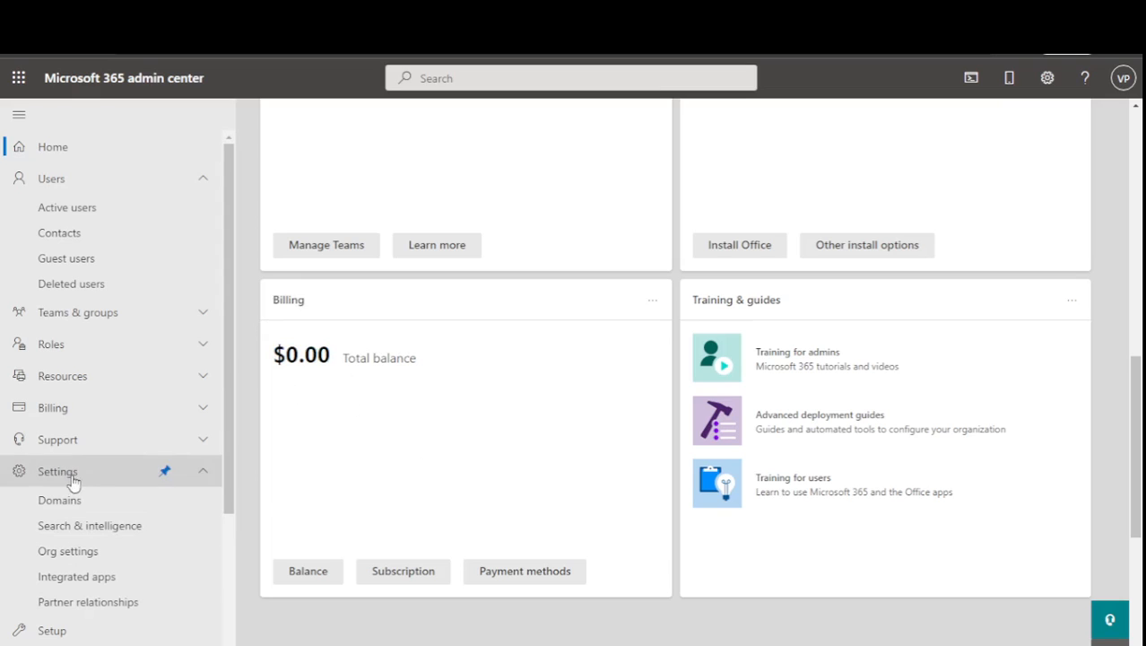
# Step: Fold away the Users, Billing and Settings groups in the left navigation
pyautogui.click(54, 408)
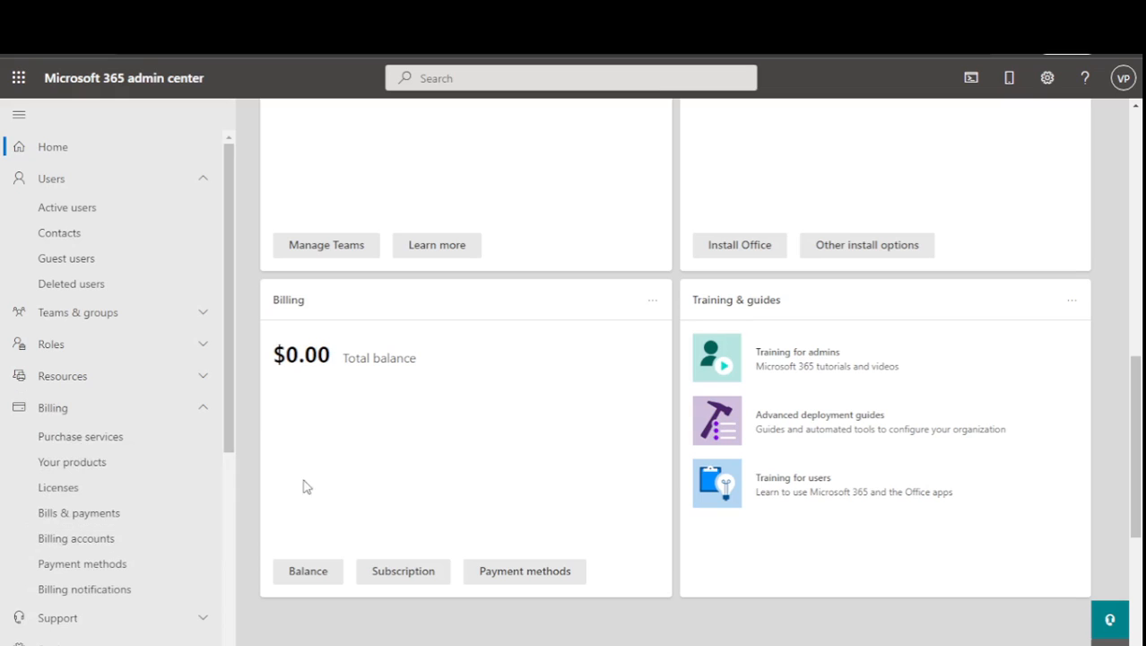
pyautogui.scroll(2, 399, 473)
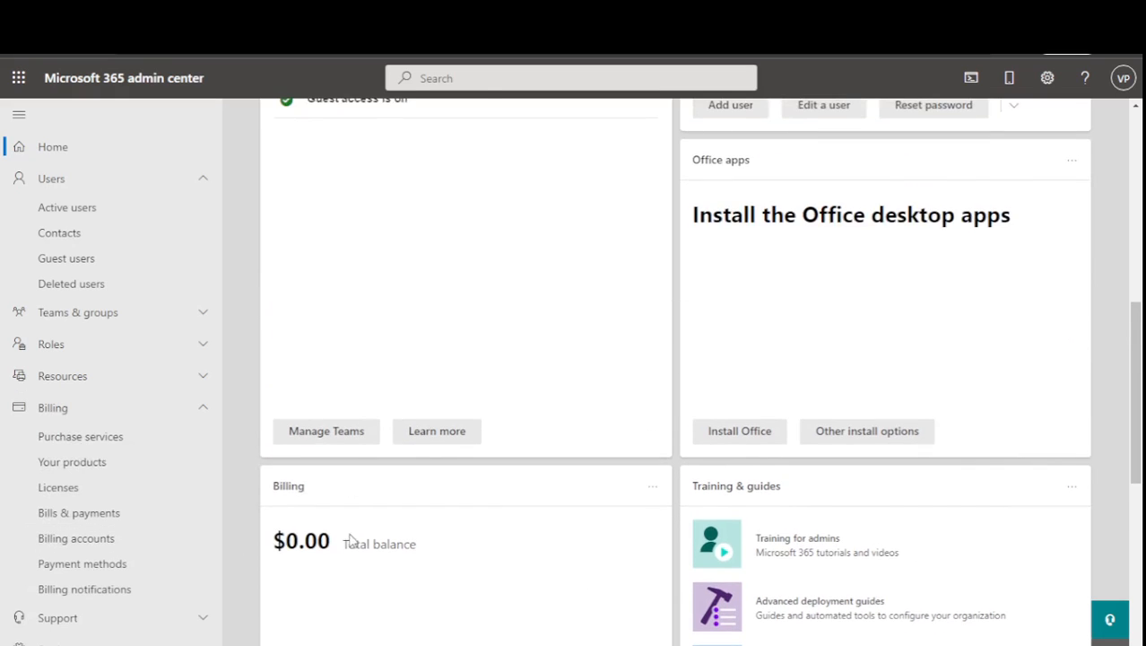
pyautogui.scroll(-3, 775, 359)
pyautogui.scroll(1, 458, 476)
pyautogui.scroll(9, 475, 457)
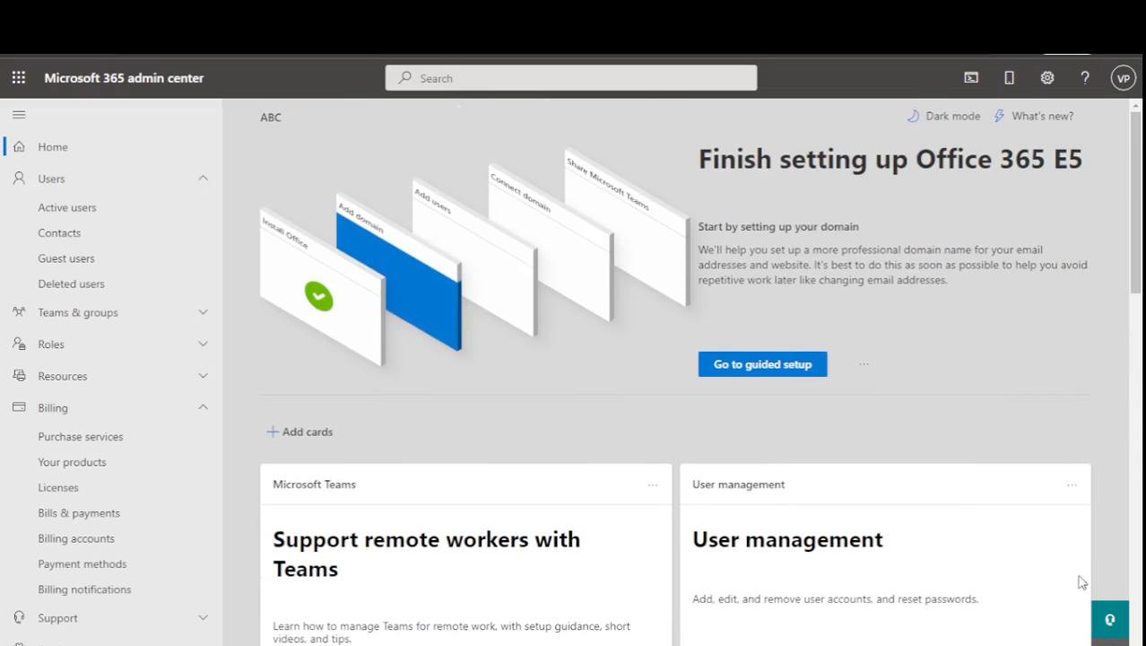
pyautogui.scroll(-5, 535, 384)
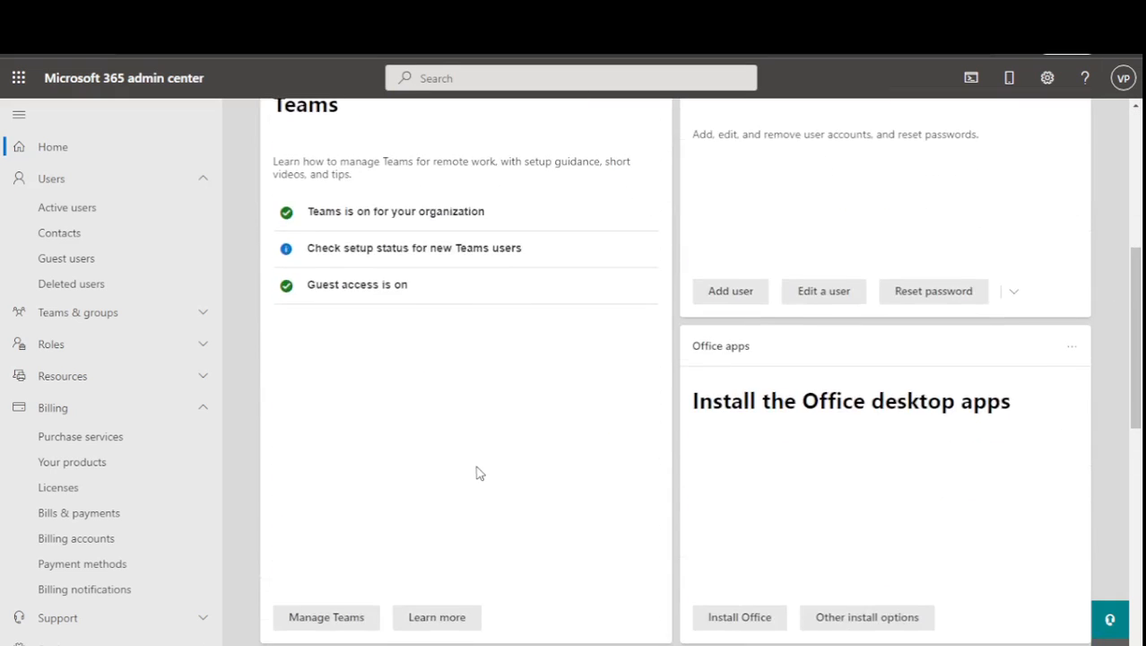
pyautogui.scroll(-5, 478, 472)
pyautogui.scroll(10, 589, 436)
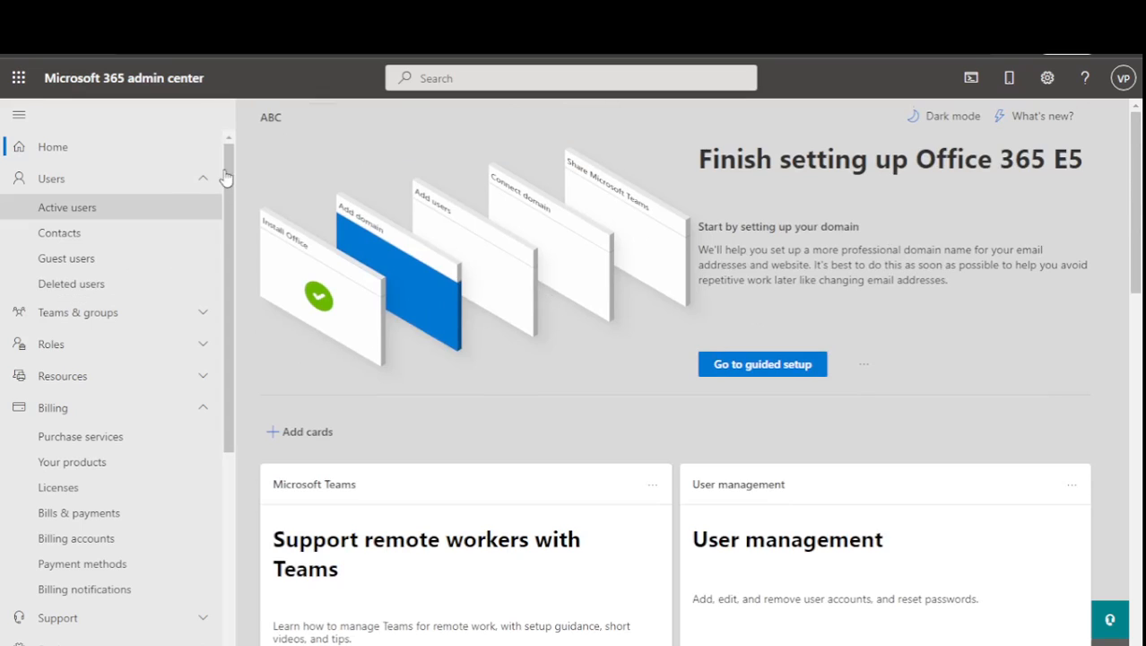
pyautogui.click(128, 180)
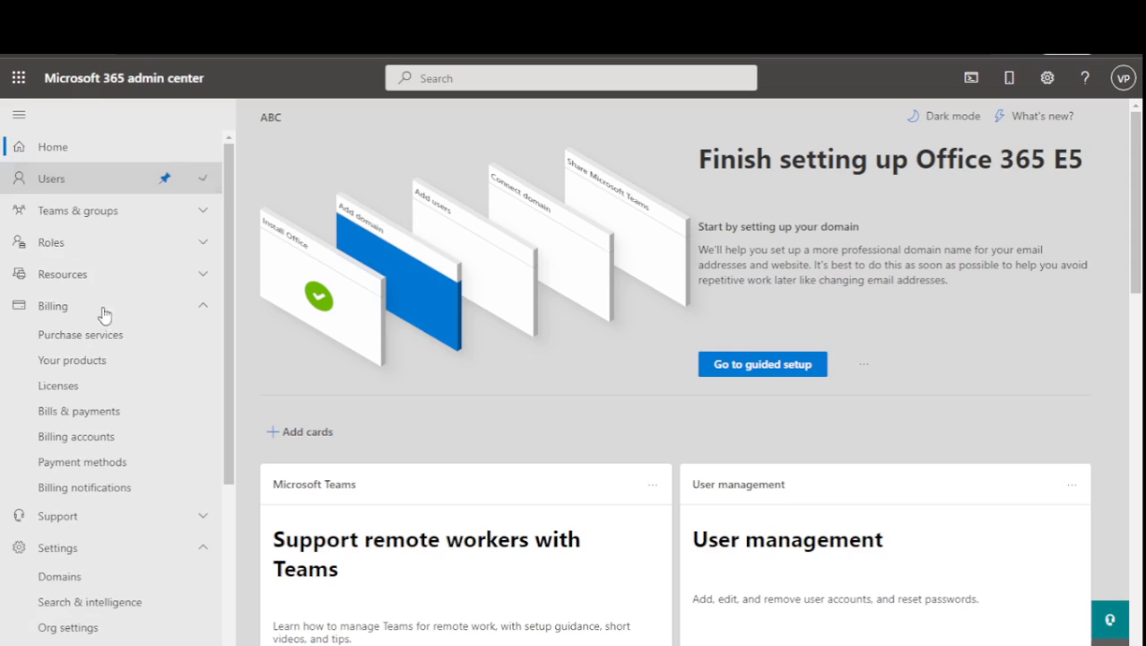
pyautogui.click(124, 307)
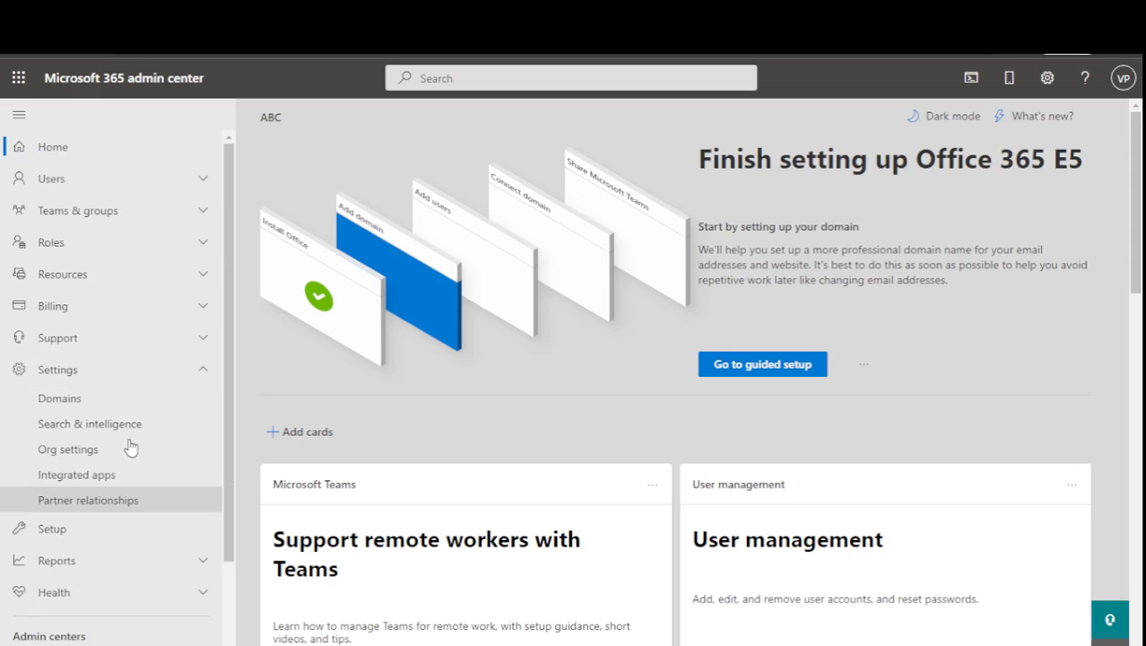
pyautogui.click(128, 369)
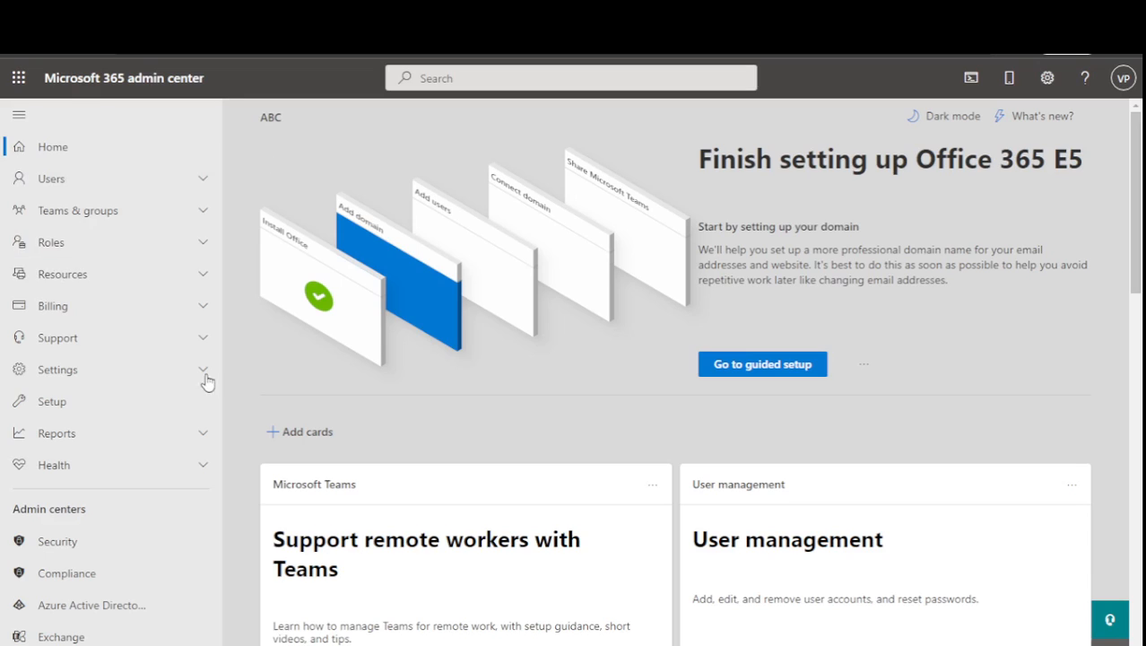
pyautogui.scroll(-1, 109, 496)
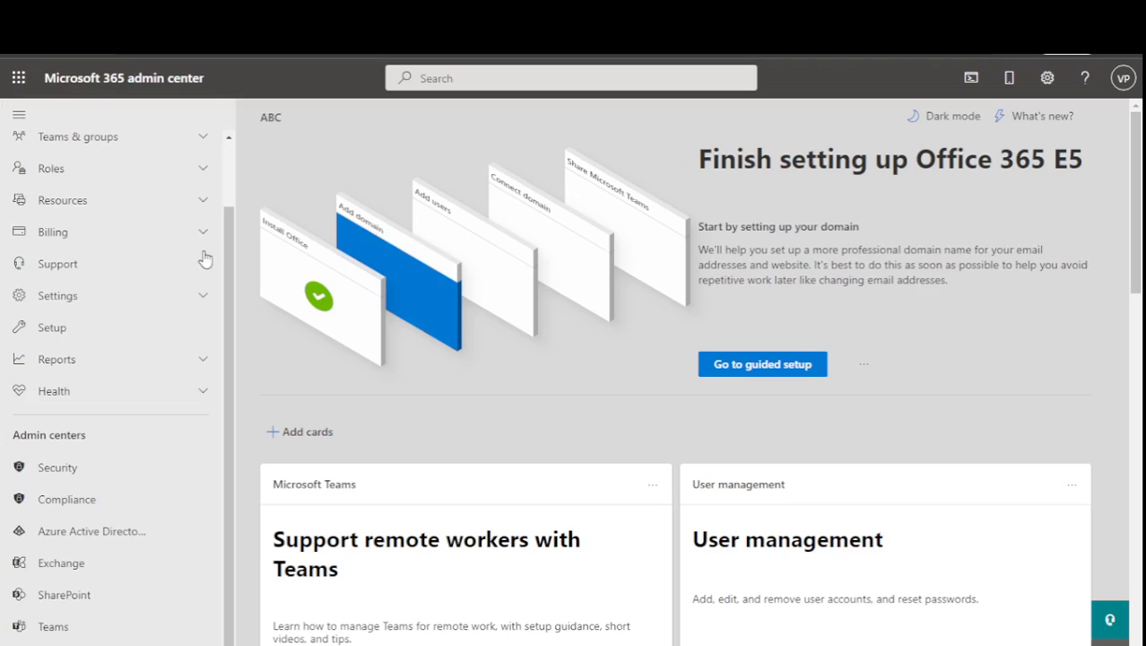
pyautogui.scroll(2, 204, 259)
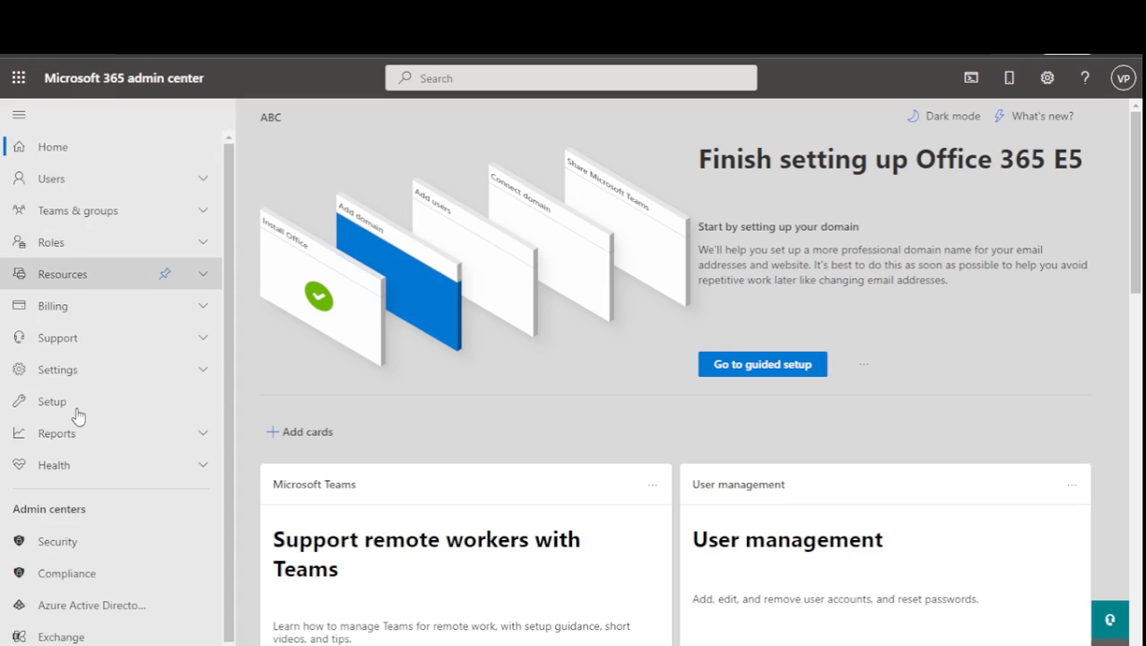
pyautogui.scroll(-2, 50, 368)
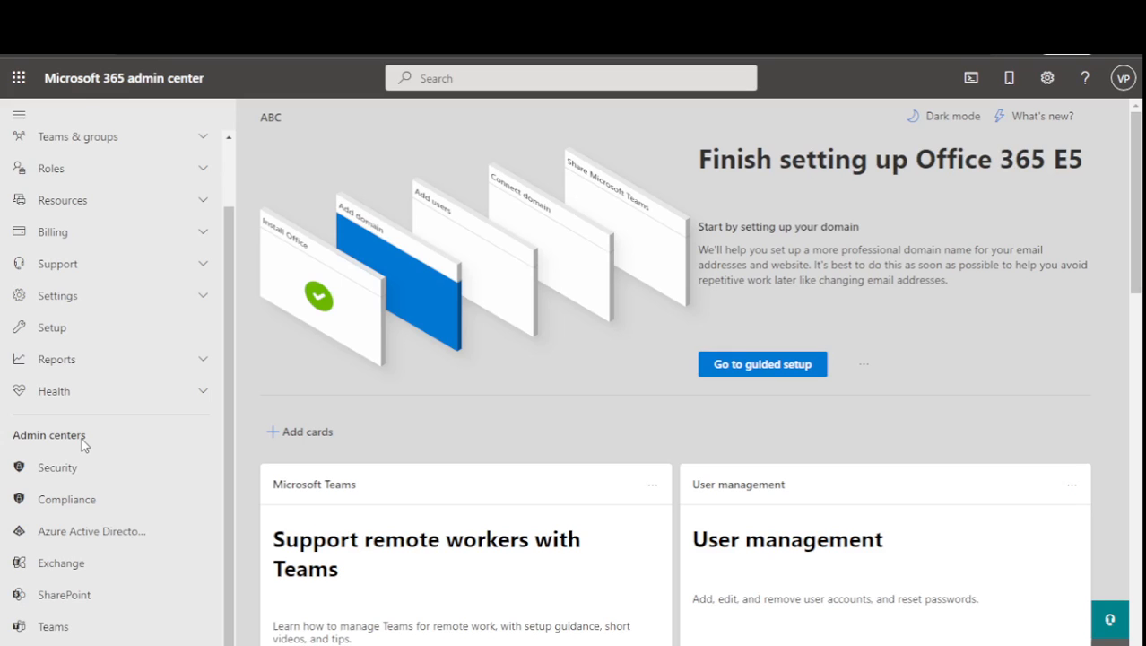
# Step: Expand Users in the navigation and open the Active users list
pyautogui.scroll(1, 82, 446)
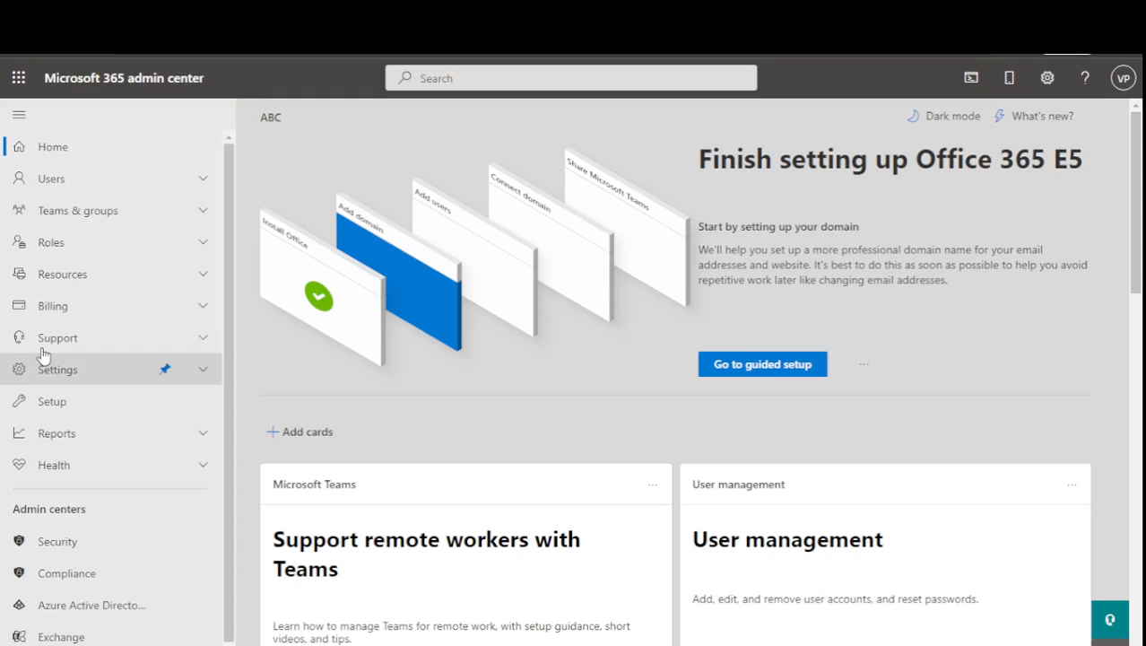
pyautogui.scroll(-1, 168, 540)
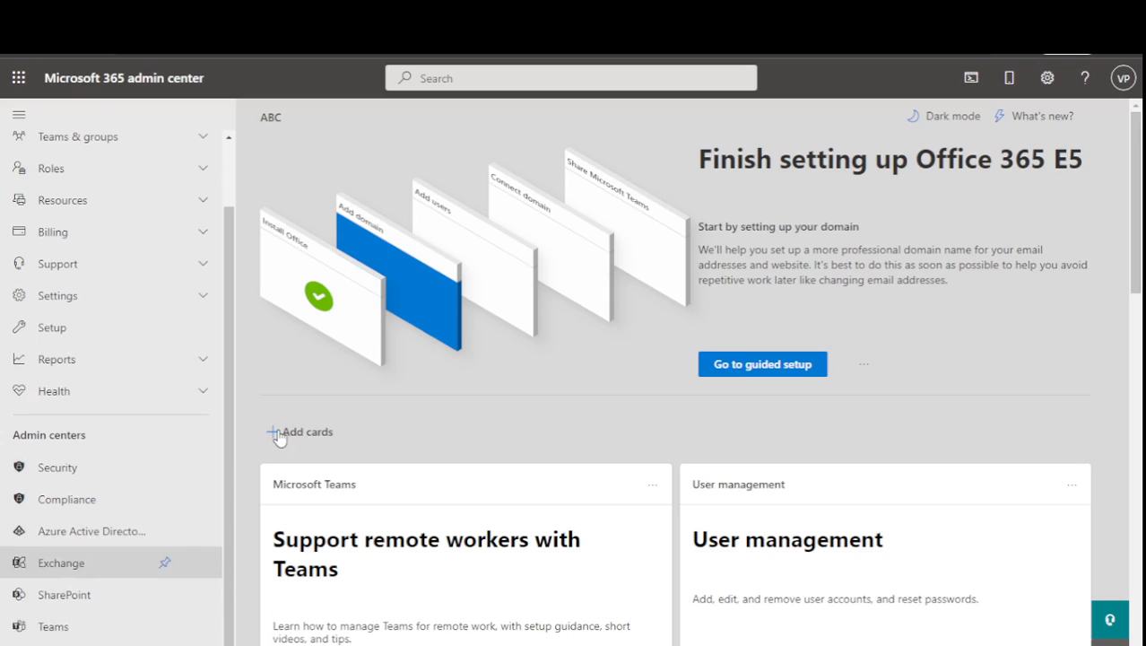
pyautogui.scroll(2, 179, 540)
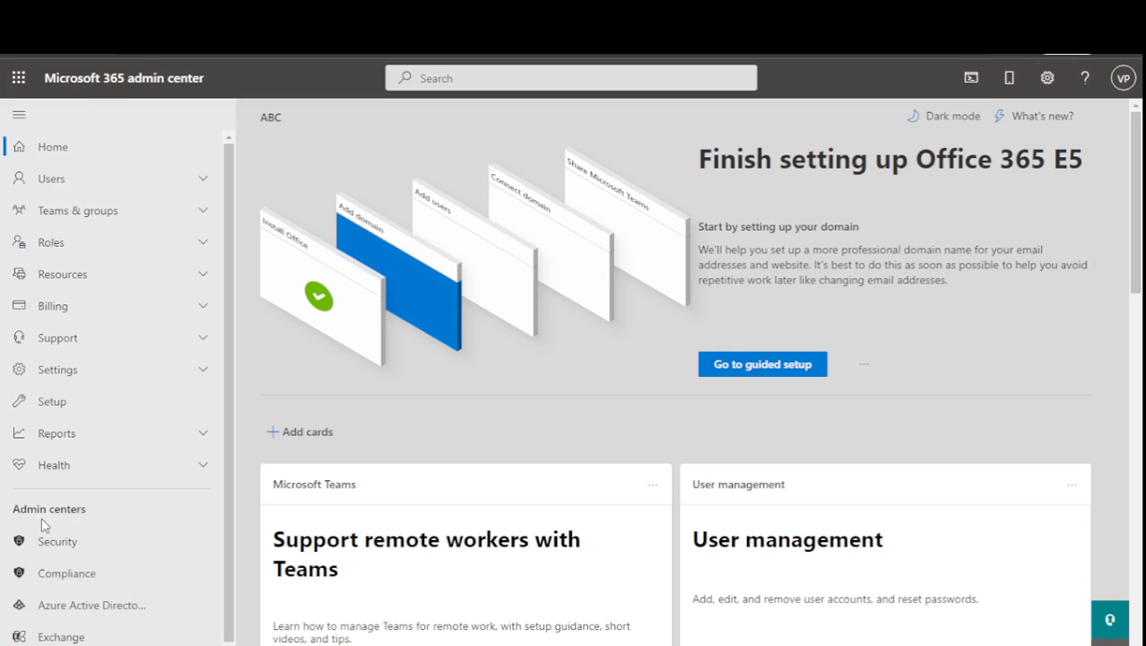
pyautogui.click(100, 195)
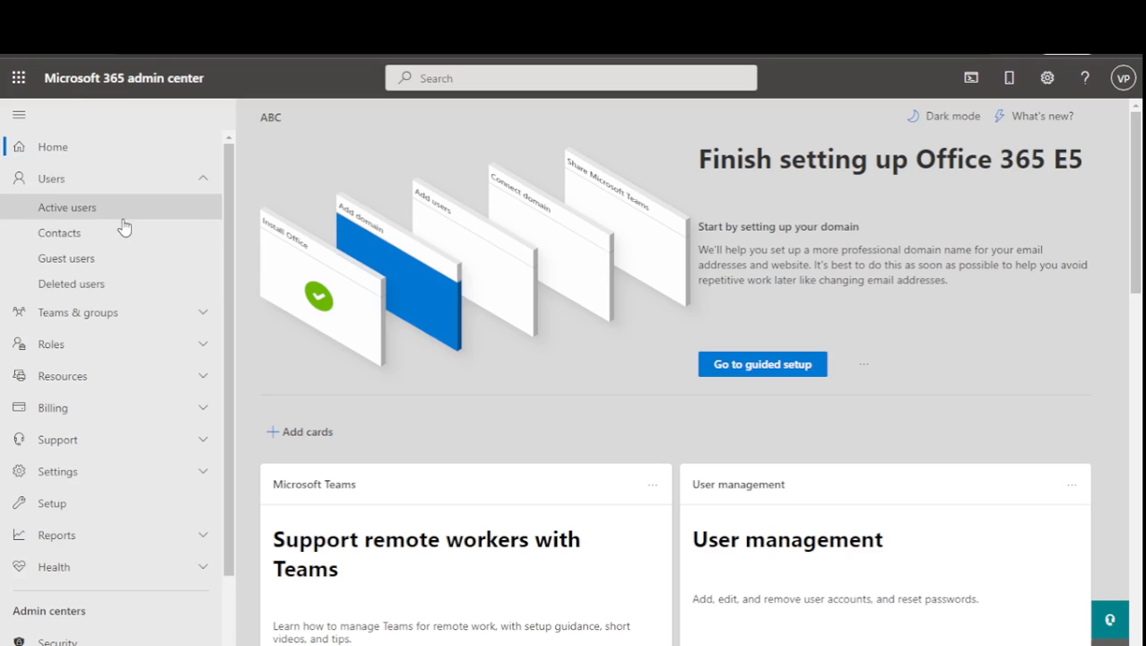
pyautogui.click(71, 217)
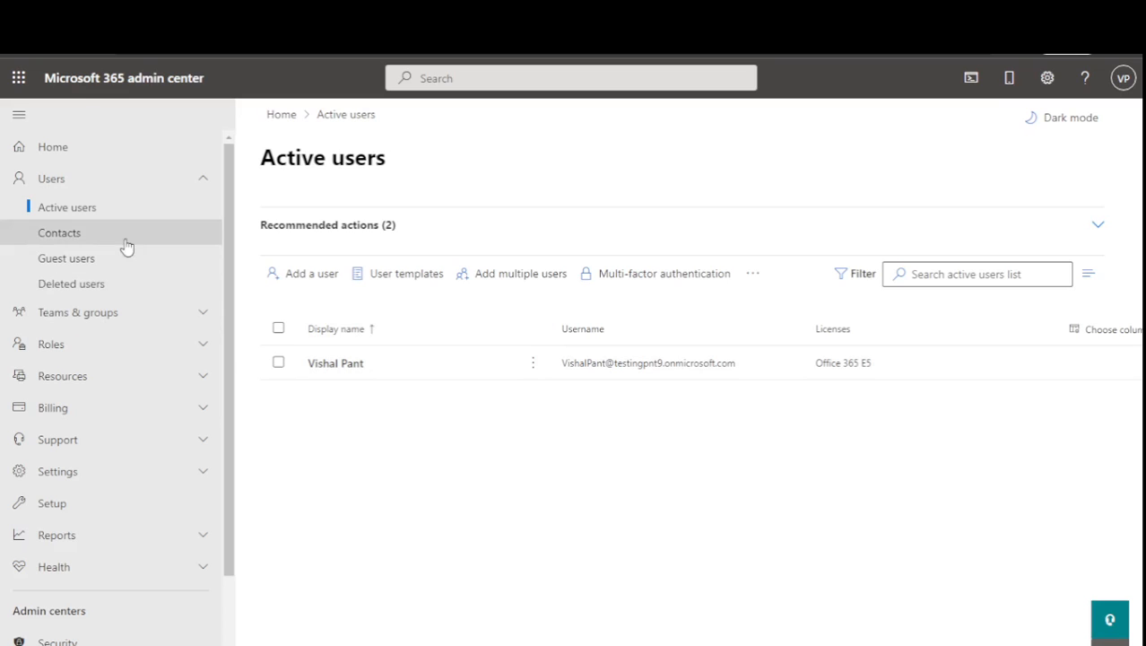
# Step: Start adding a new user from the Active users page
pyautogui.click(325, 281)
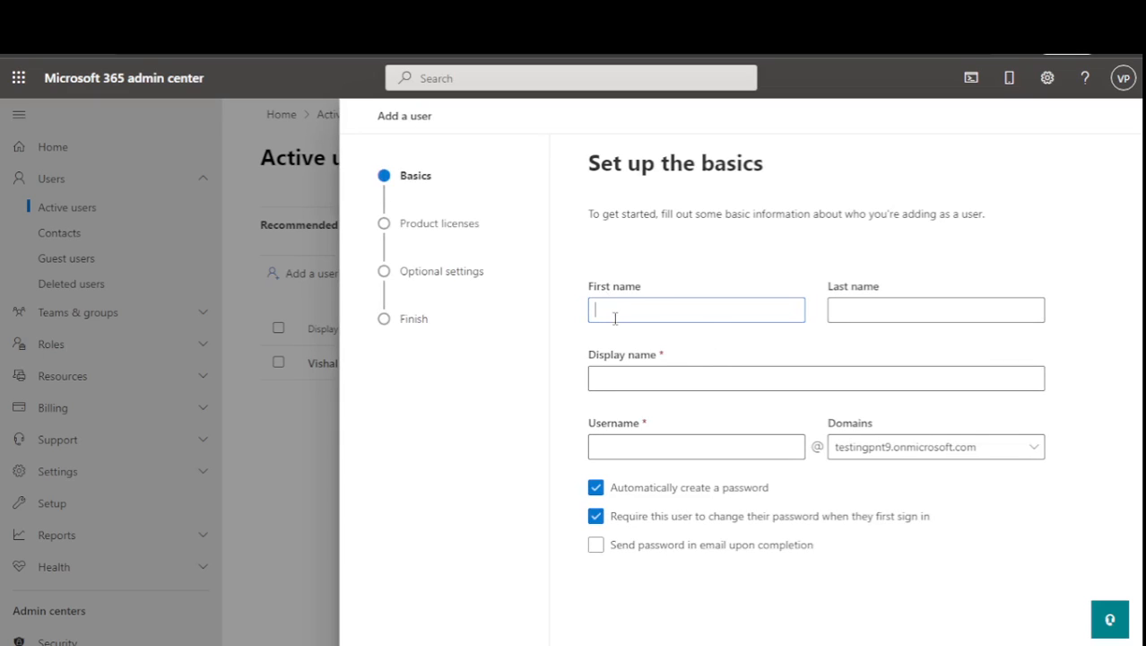
# Step: Enter the new user's first name, last name and username, then view the domain options
pyautogui.press('Tab')
pyautogui.press('Tab')
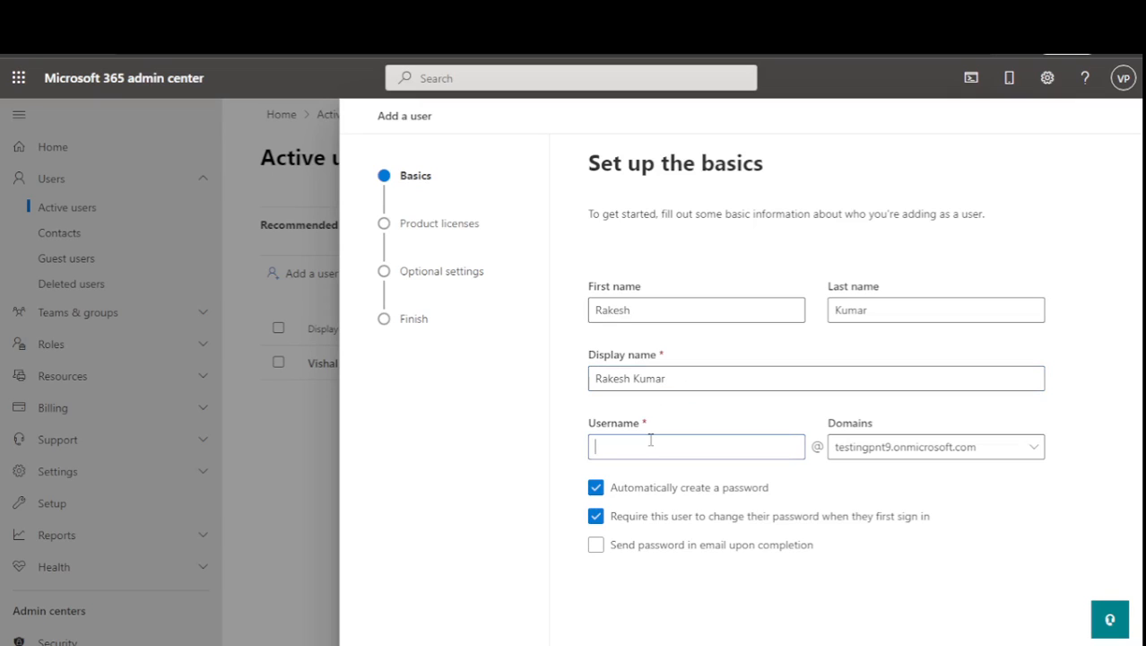
pyautogui.write('Rakesh')
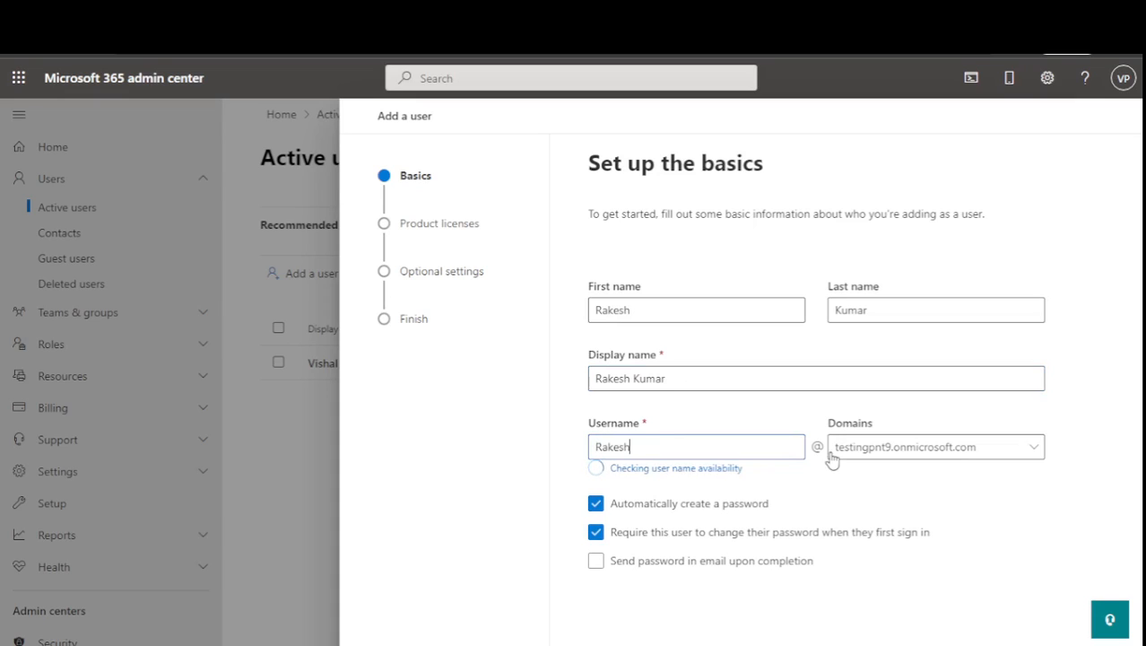
pyautogui.click(945, 457)
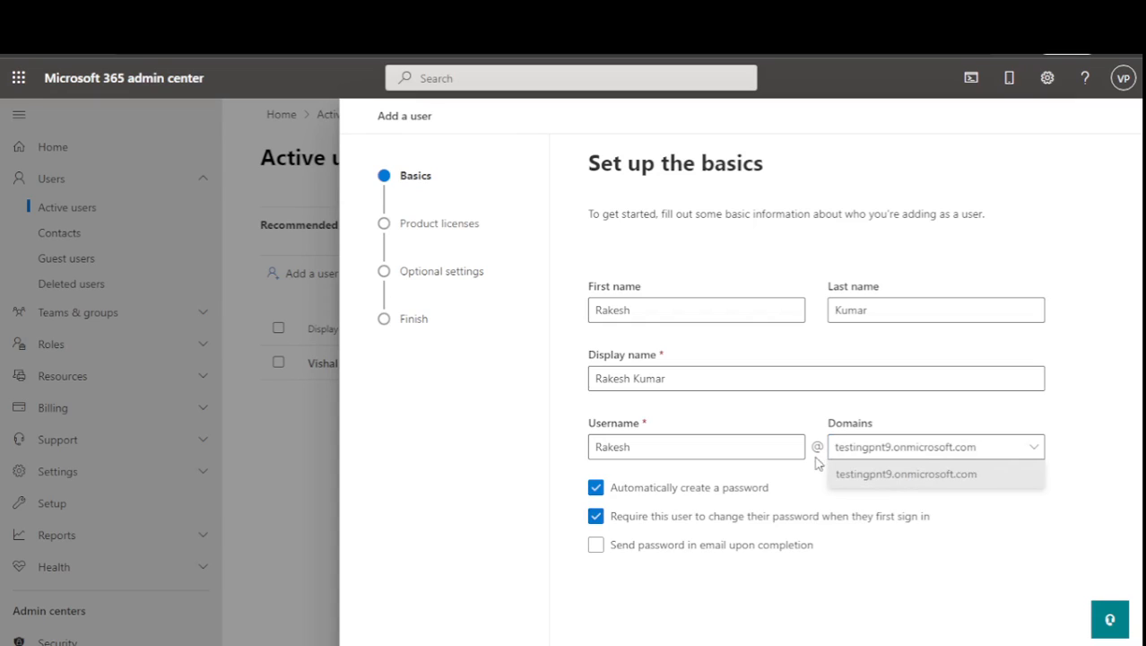
# Step: Keep the default onmicrosoft.com domain and switch off automatic password creation
pyautogui.click(944, 420)
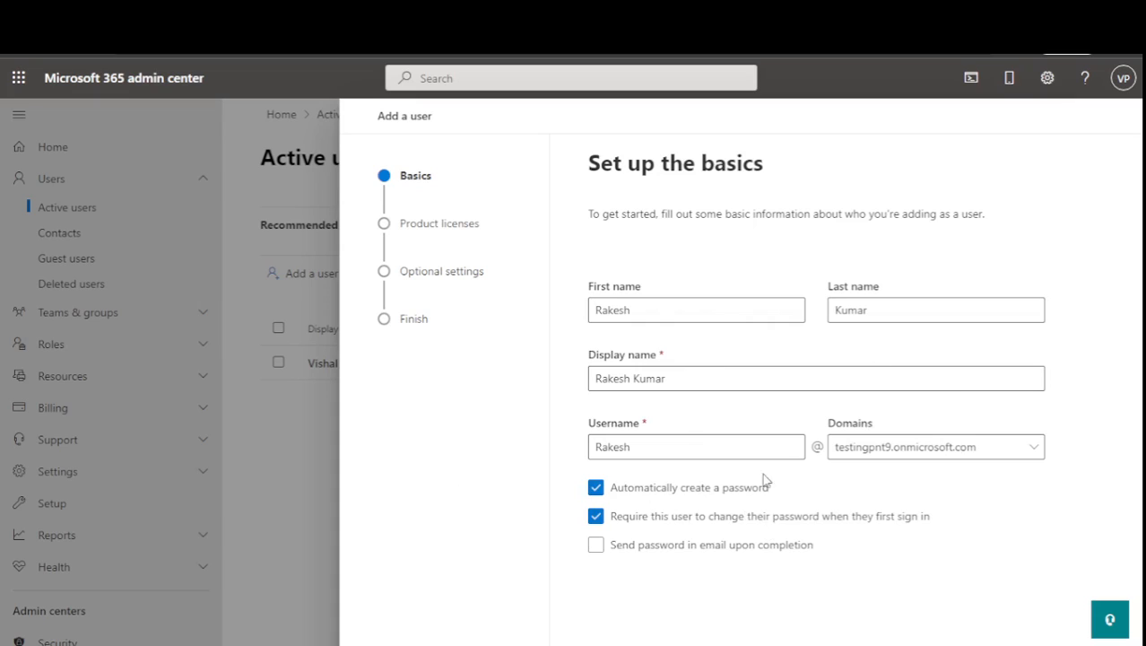
pyautogui.click(698, 499)
pyautogui.rightClick(719, 558)
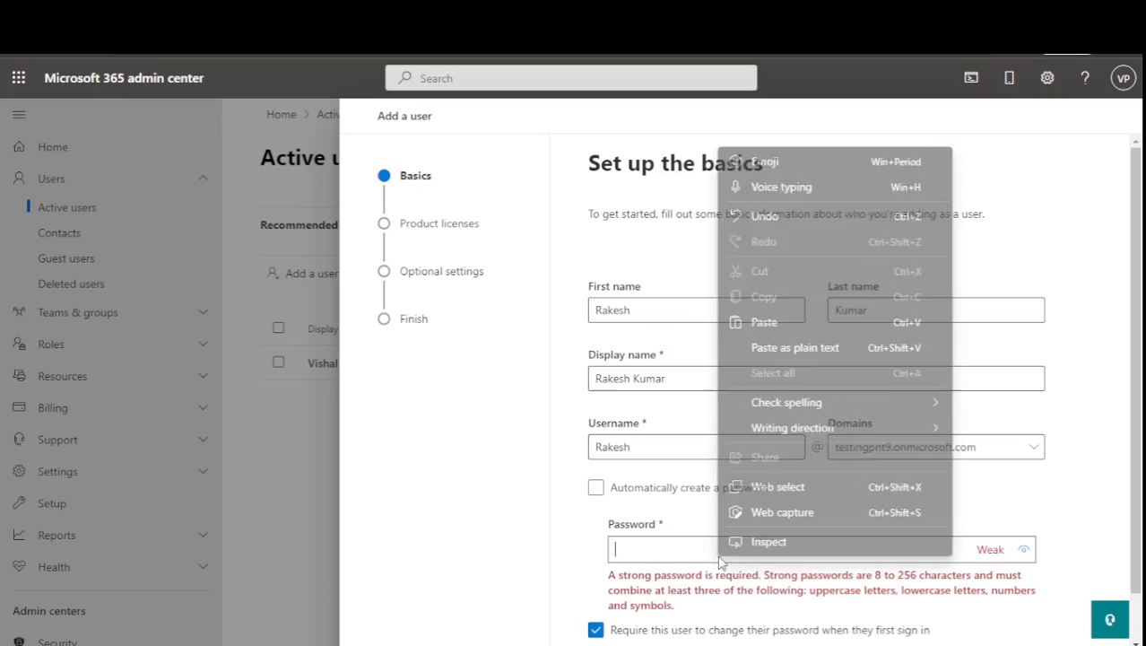
pyautogui.click(677, 544)
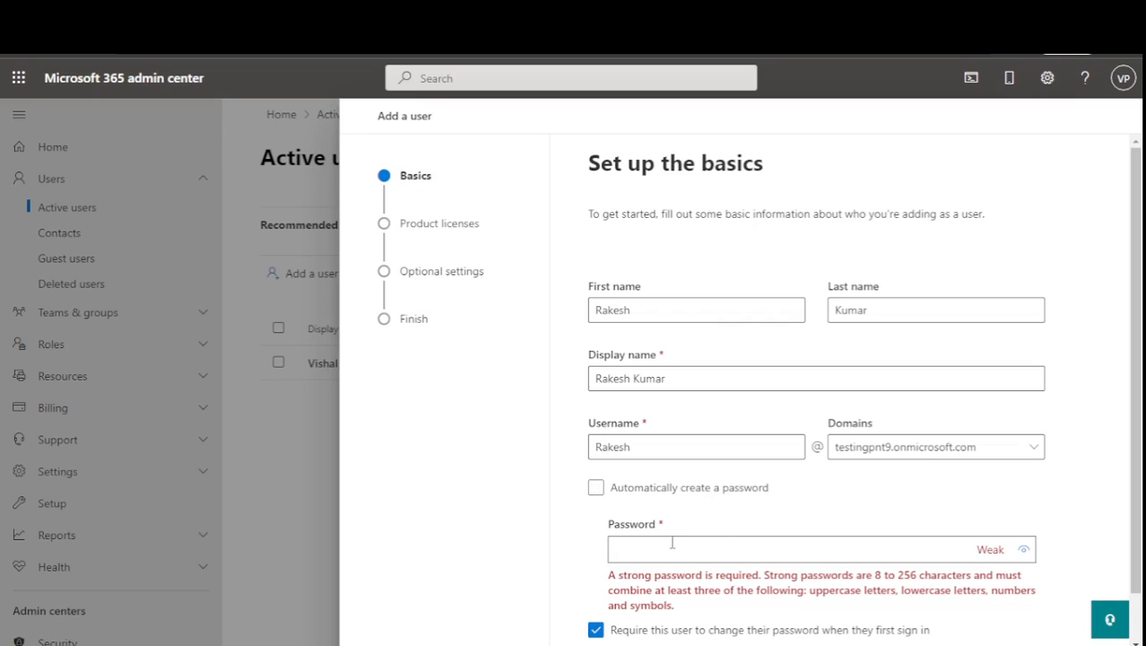
pyautogui.click(658, 488)
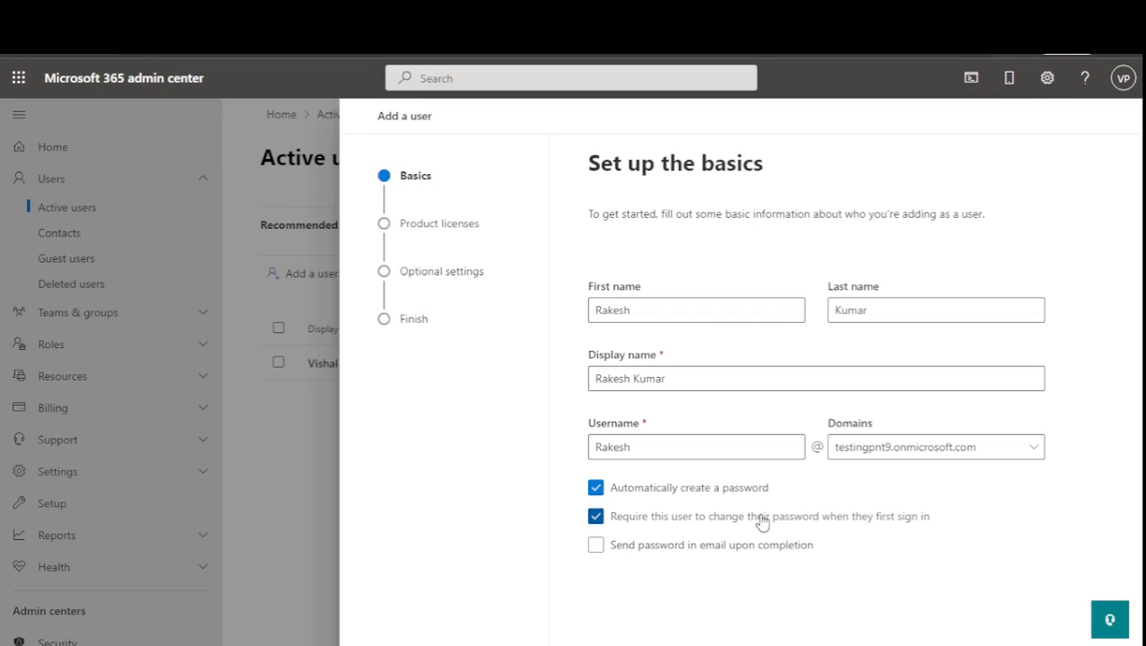
pyautogui.click(656, 491)
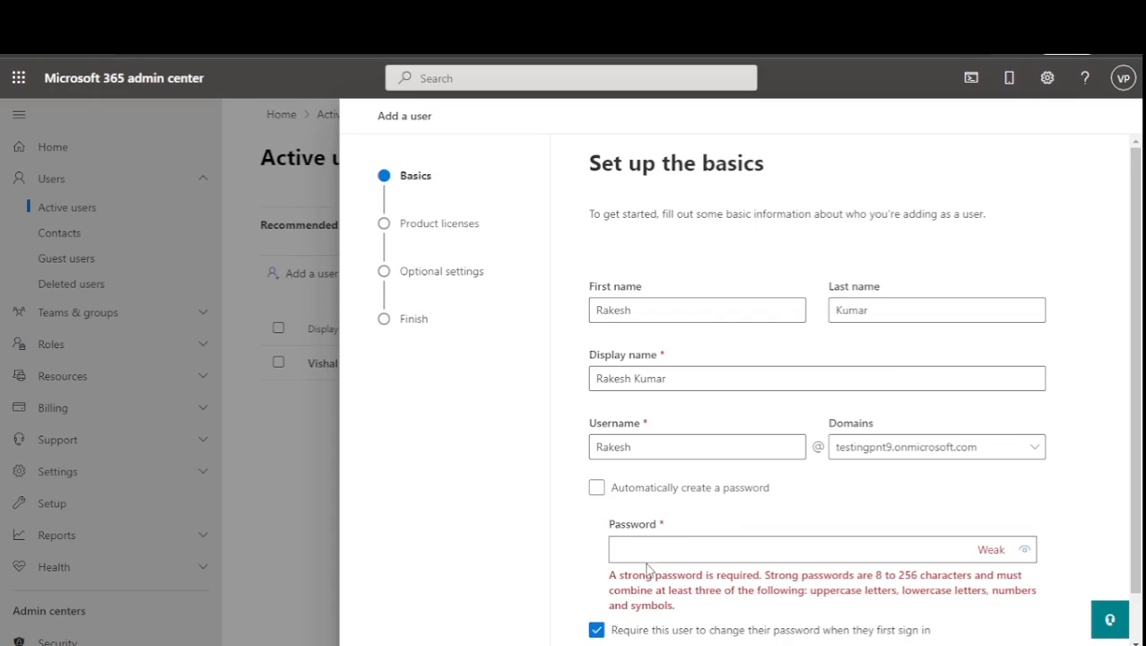
pyautogui.scroll(-1, 835, 592)
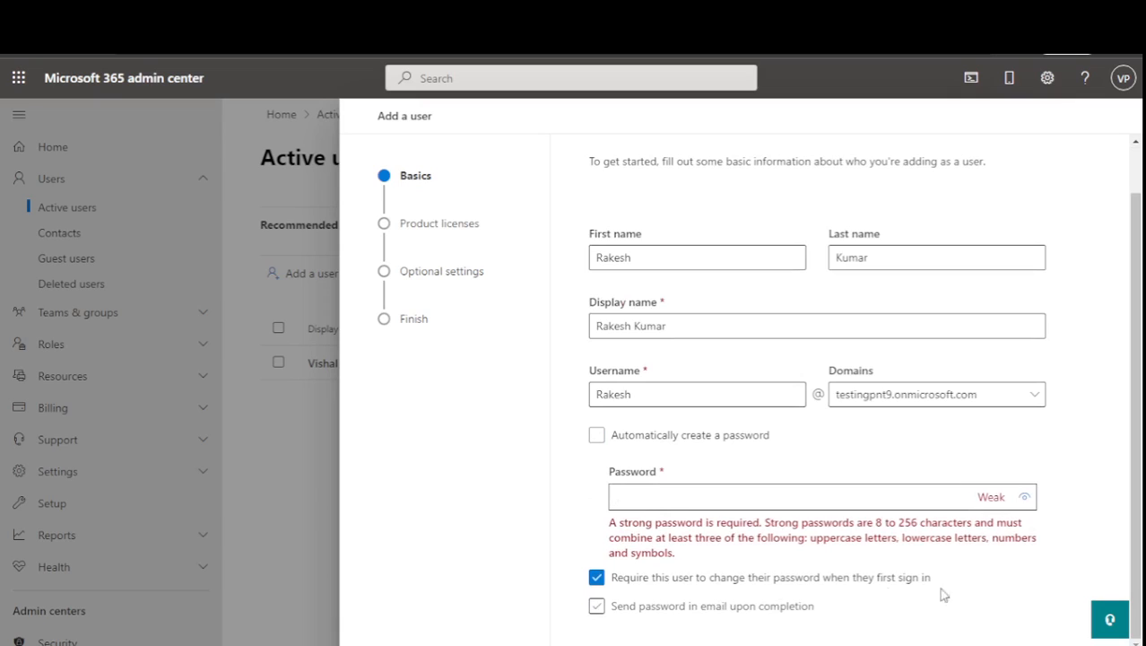
pyautogui.click(690, 436)
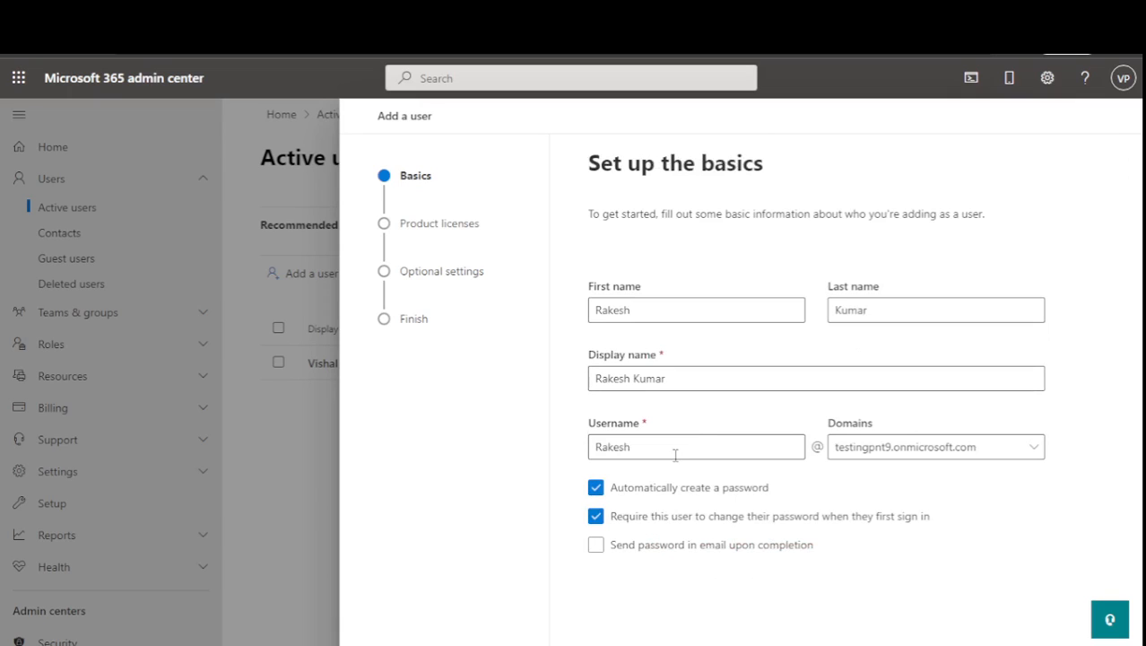
# Step: Disable the first-sign-in password change, email the password to the existing recipient, and continue to licenses
pyautogui.click(651, 524)
pyautogui.click(785, 553)
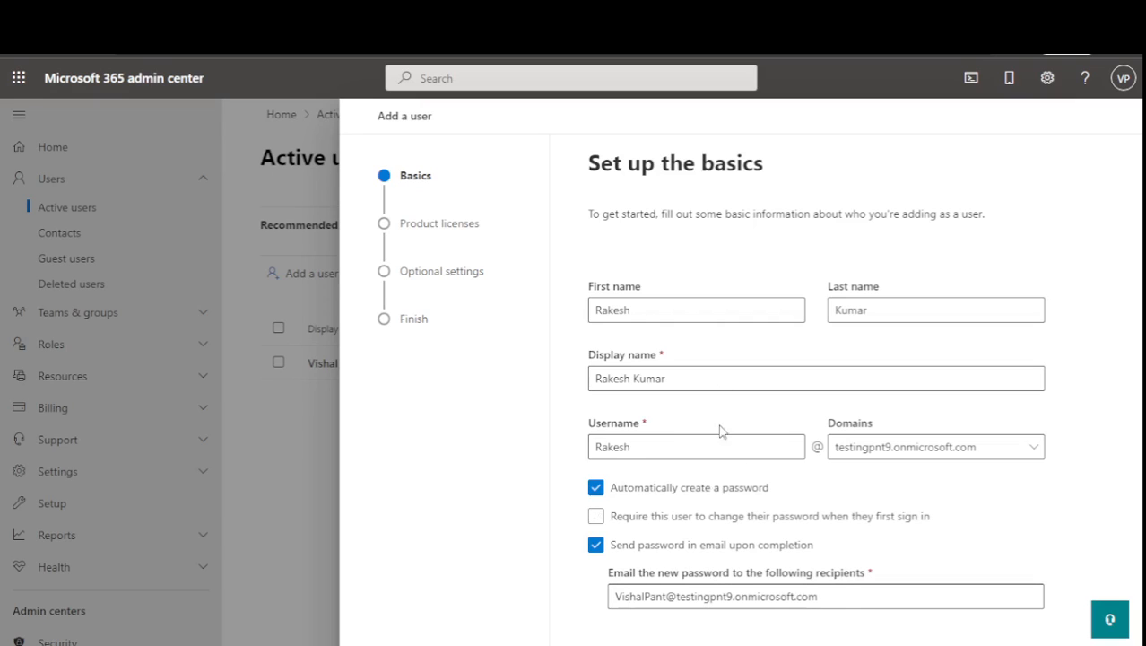
pyautogui.moveTo(818, 597); pyautogui.dragTo(587, 603)
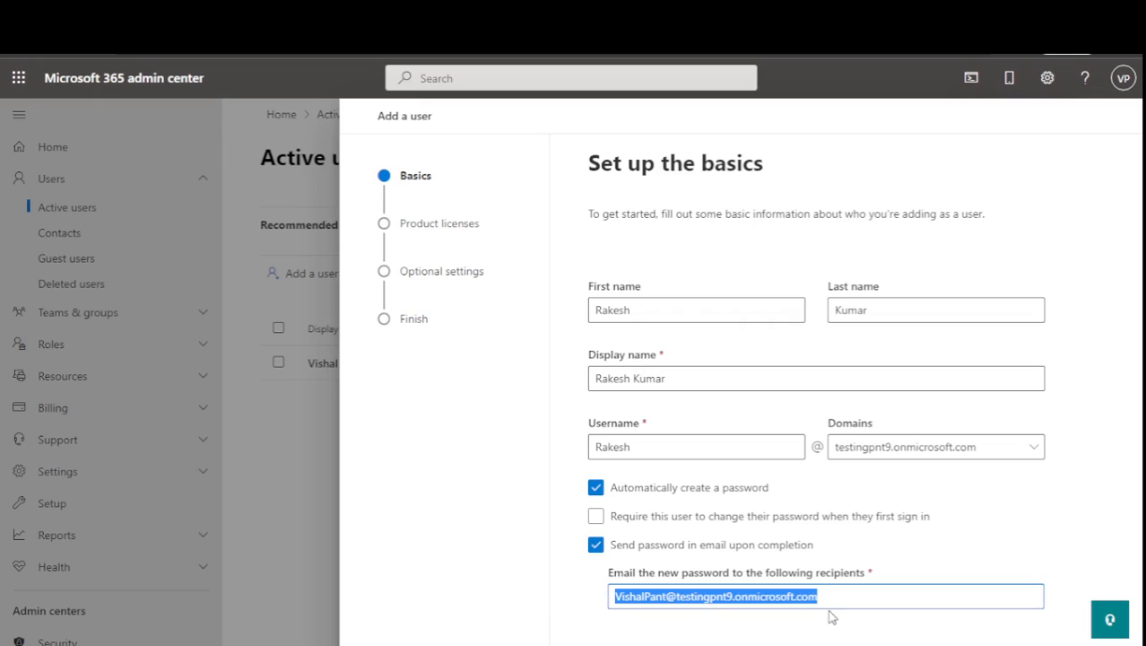
pyautogui.moveTo(832, 600); pyautogui.dragTo(651, 567)
pyautogui.click(785, 635)
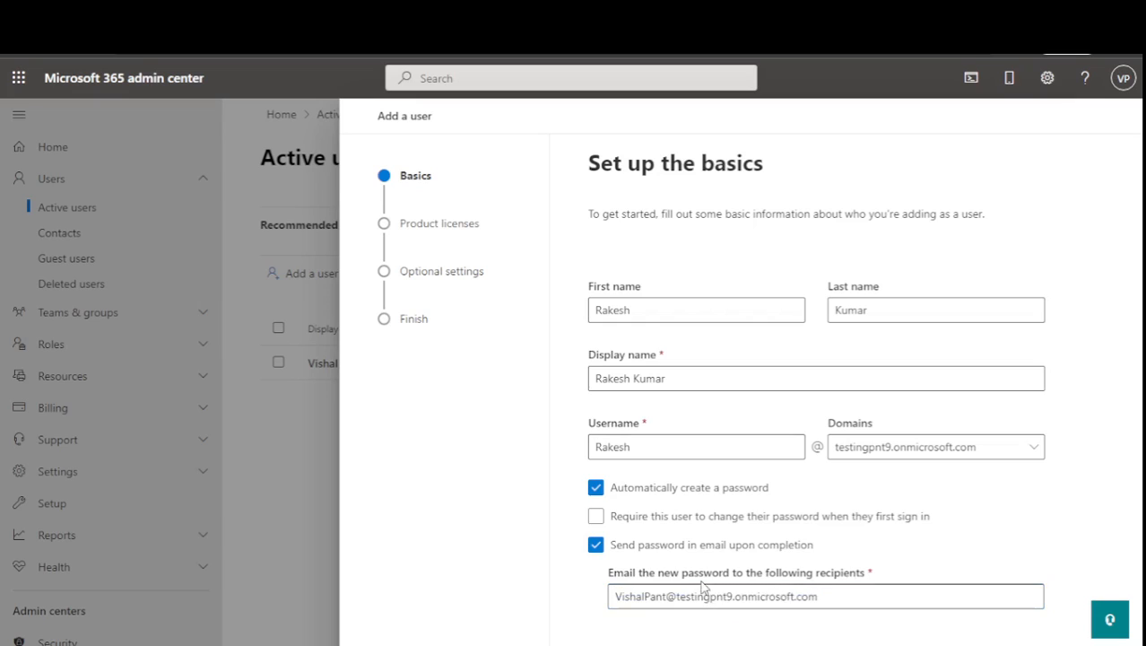
pyautogui.moveTo(824, 601); pyautogui.dragTo(603, 600)
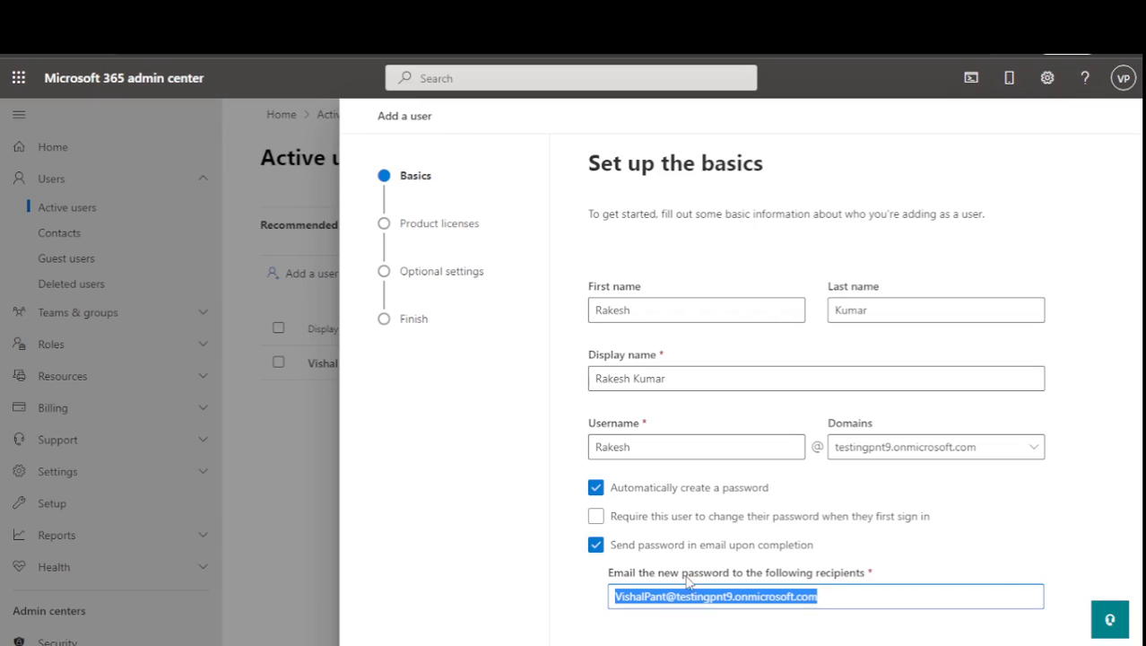
pyautogui.click(840, 622)
pyautogui.moveTo(832, 598); pyautogui.dragTo(804, 596)
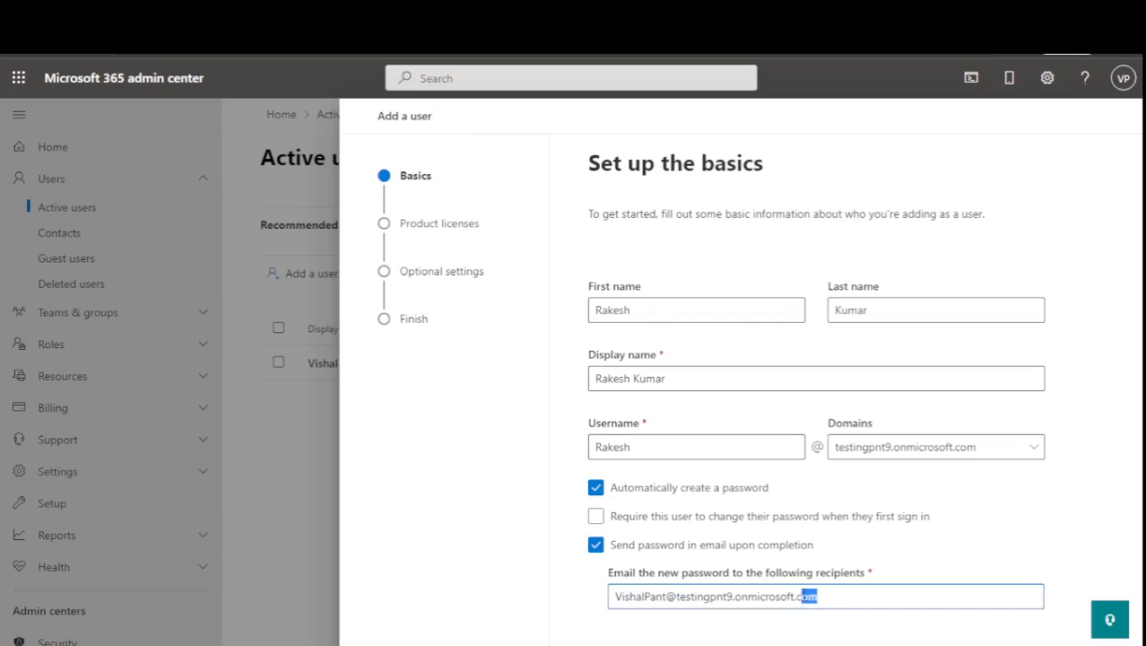
pyautogui.click(634, 530)
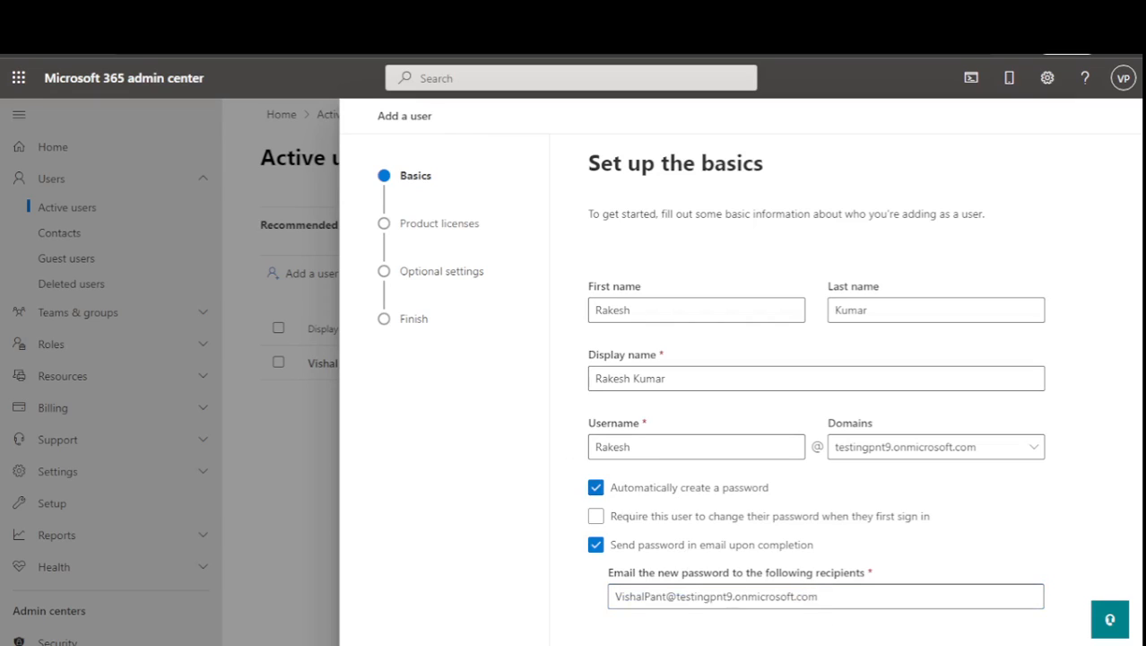
pyautogui.click(619, 642)
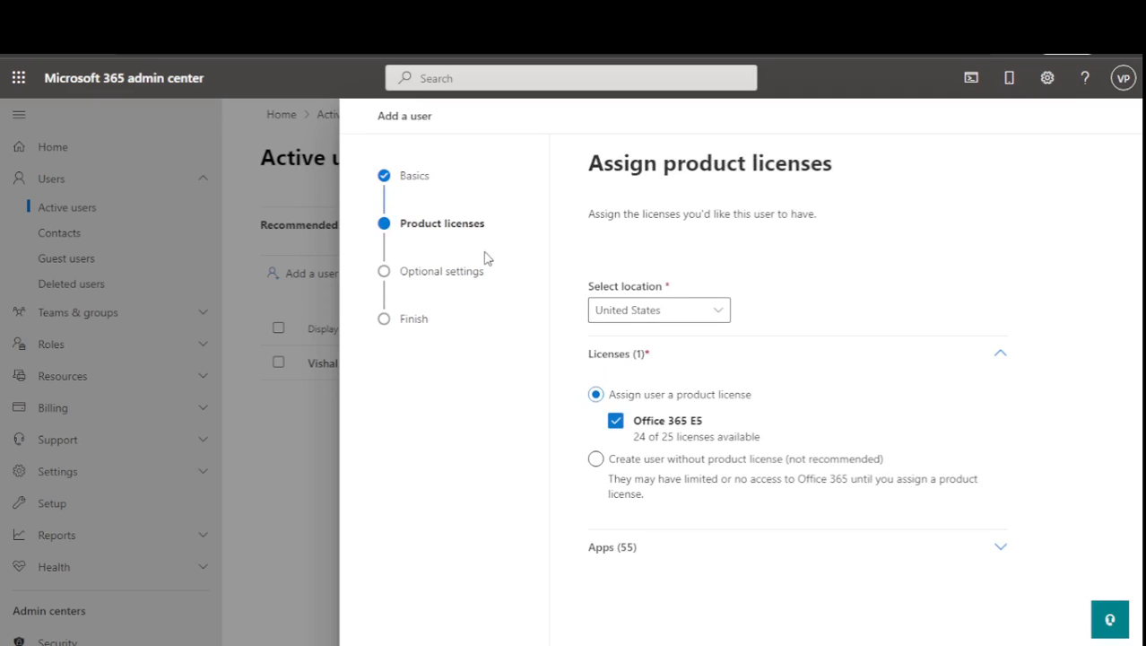
# Step: Choose India as the new user's location from the country list
pyautogui.click(723, 317)
pyautogui.scroll(-9, 785, 484)
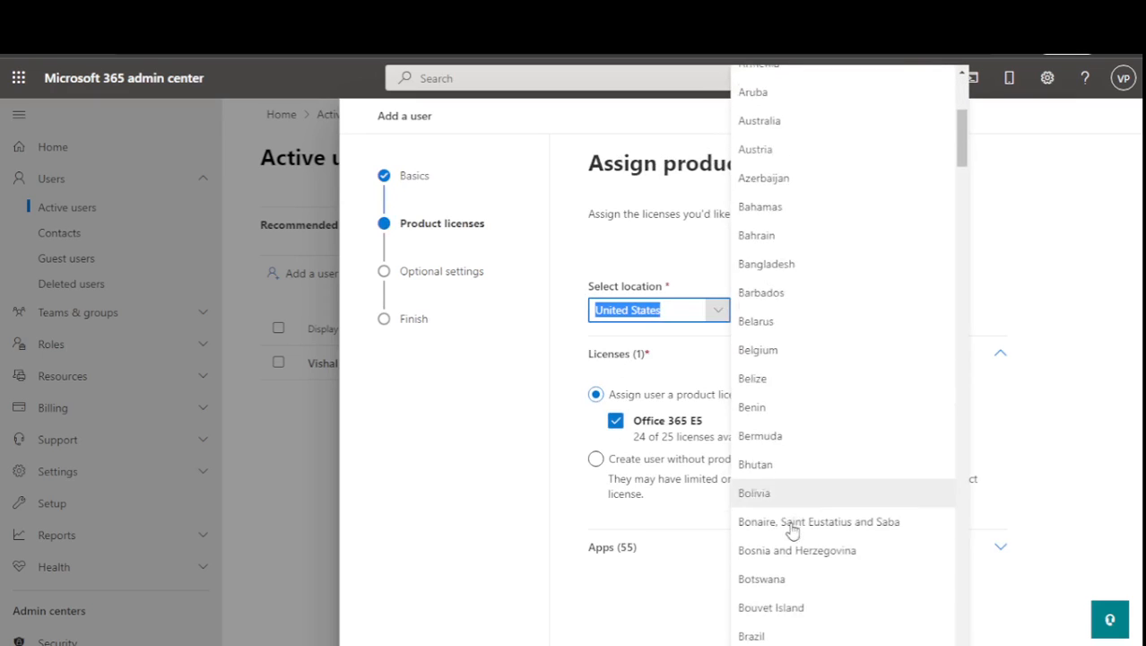
pyautogui.scroll(-8, 792, 548)
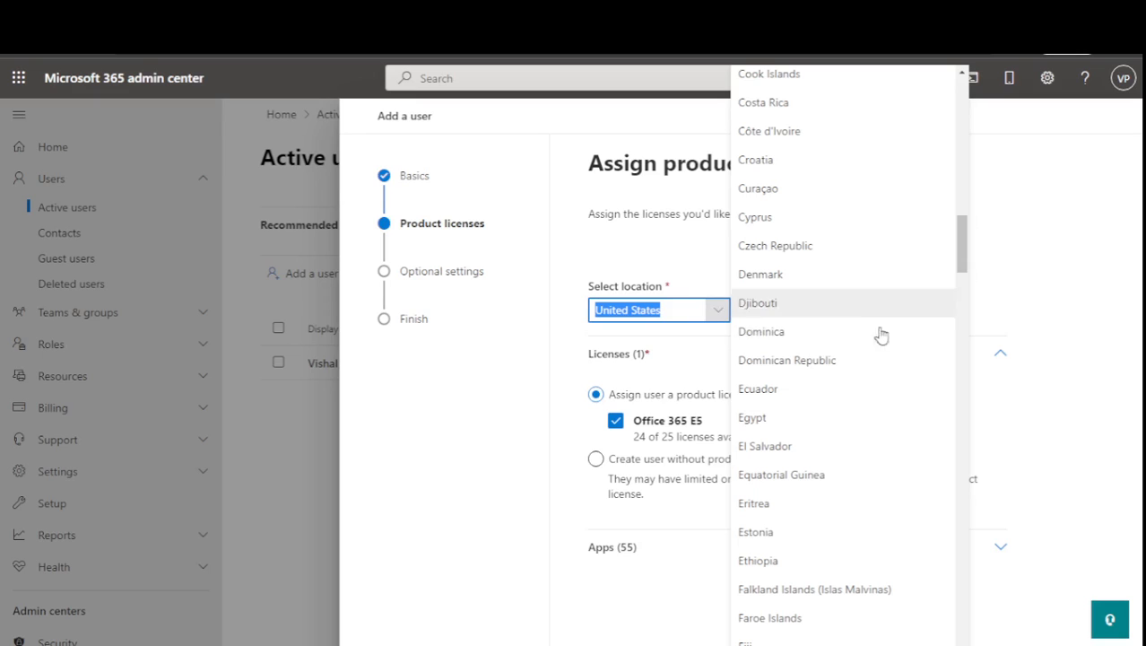
pyautogui.scroll(-4, 876, 332)
pyautogui.scroll(-5, 829, 422)
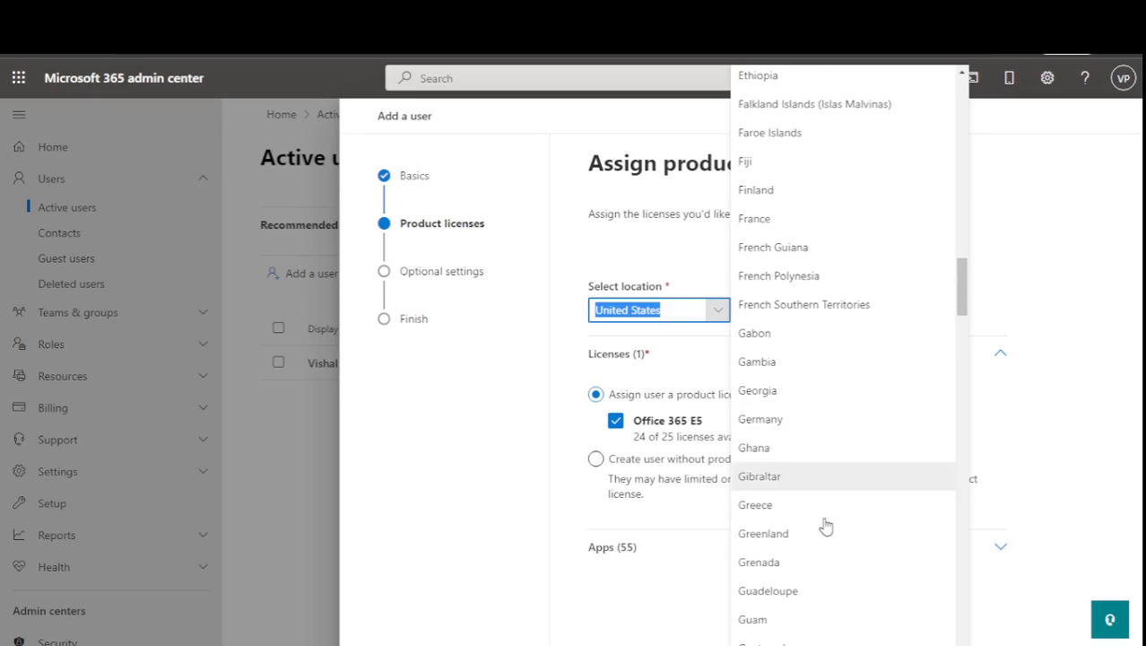
pyautogui.scroll(-1, 746, 599)
pyautogui.click(745, 599)
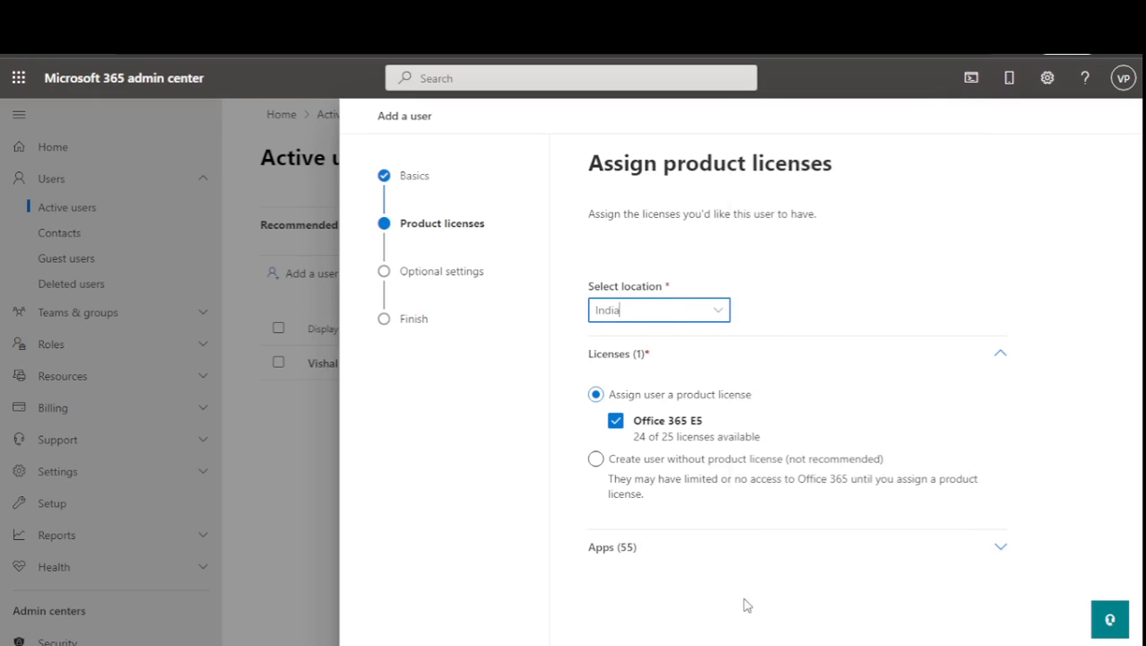
# Step: Try the no-license option, then assign the Office 365 E5 license to the new user again
pyautogui.click(816, 351)
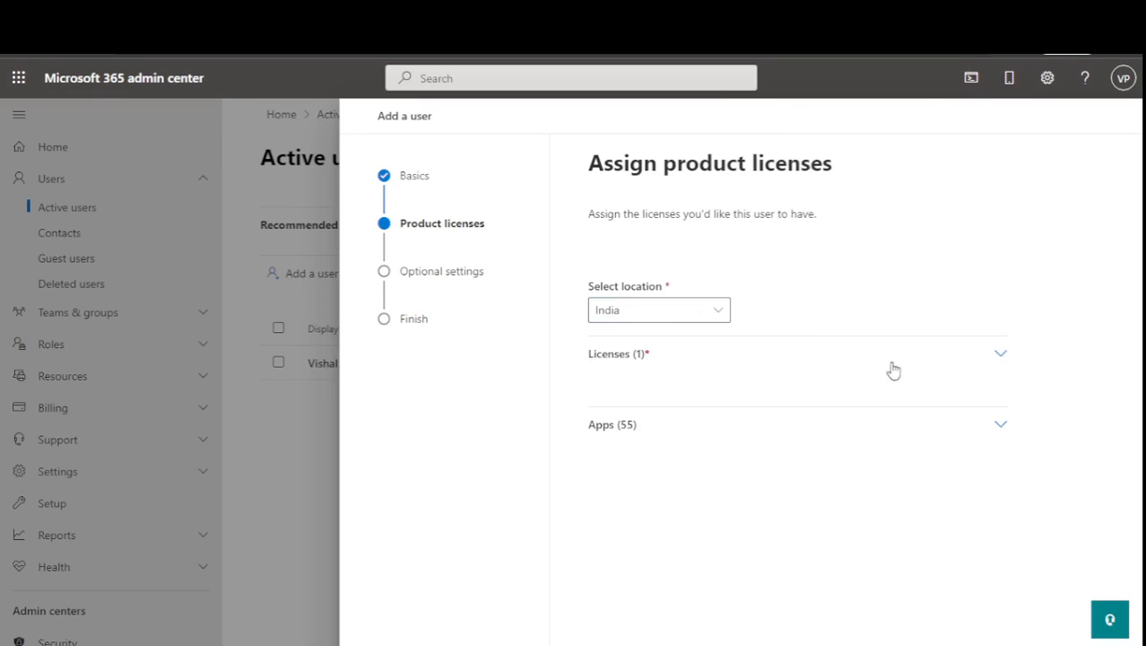
pyautogui.click(1001, 359)
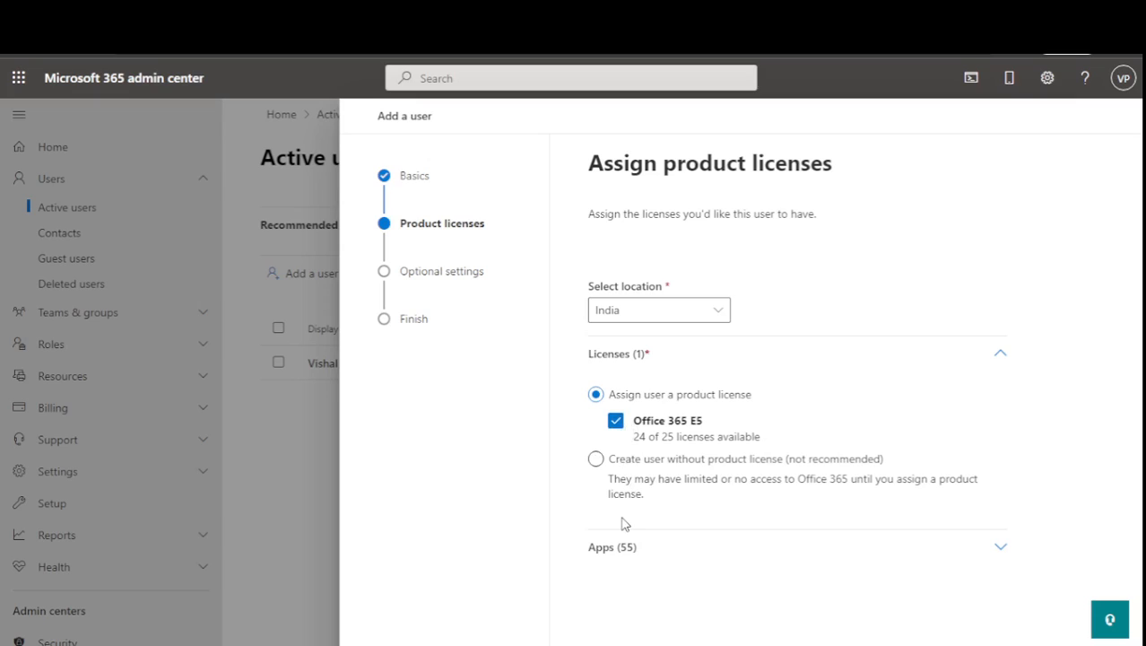
pyautogui.click(628, 465)
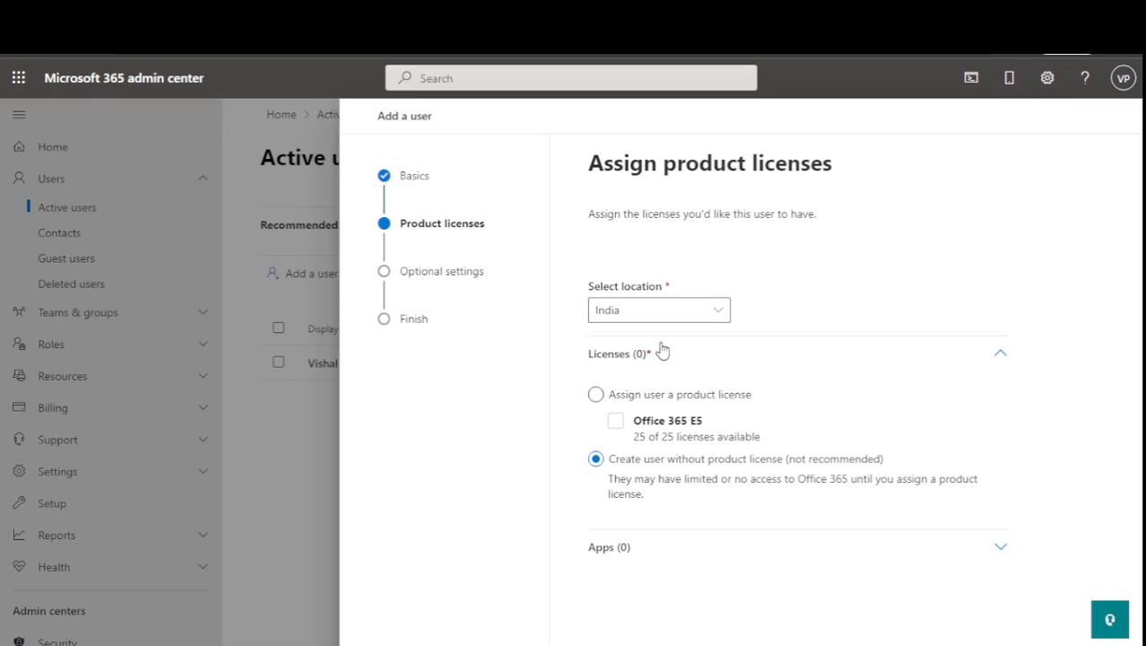
pyautogui.click(629, 397)
pyautogui.click(615, 420)
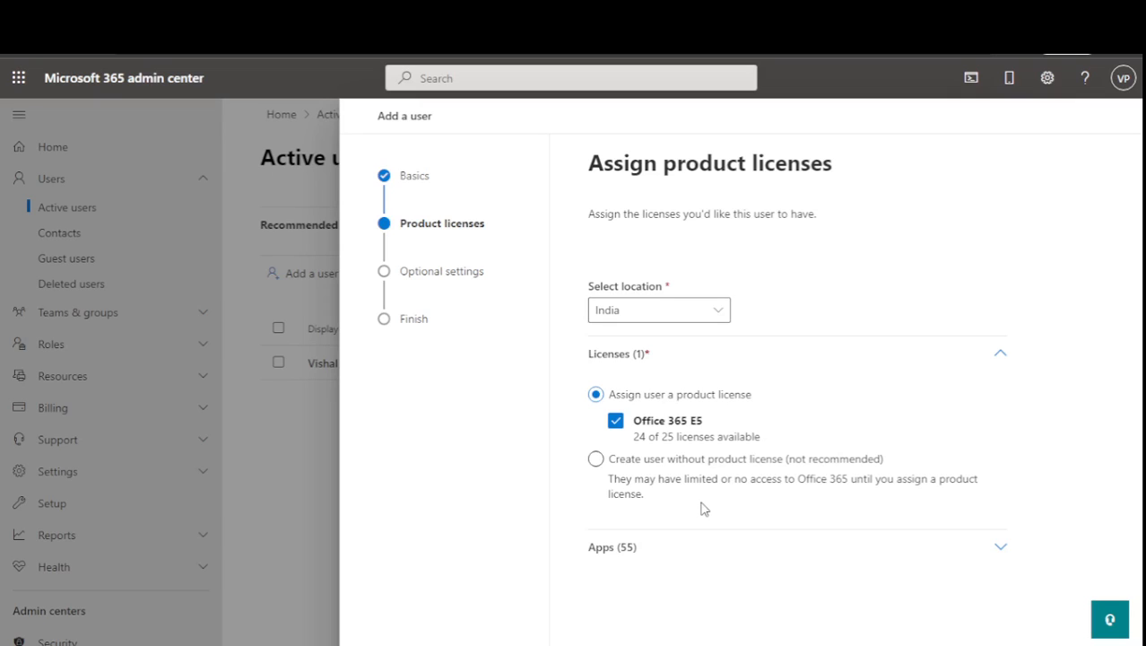
# Step: Expand the Office 365 E5 apps list and review its 55 included apps
pyautogui.click(642, 549)
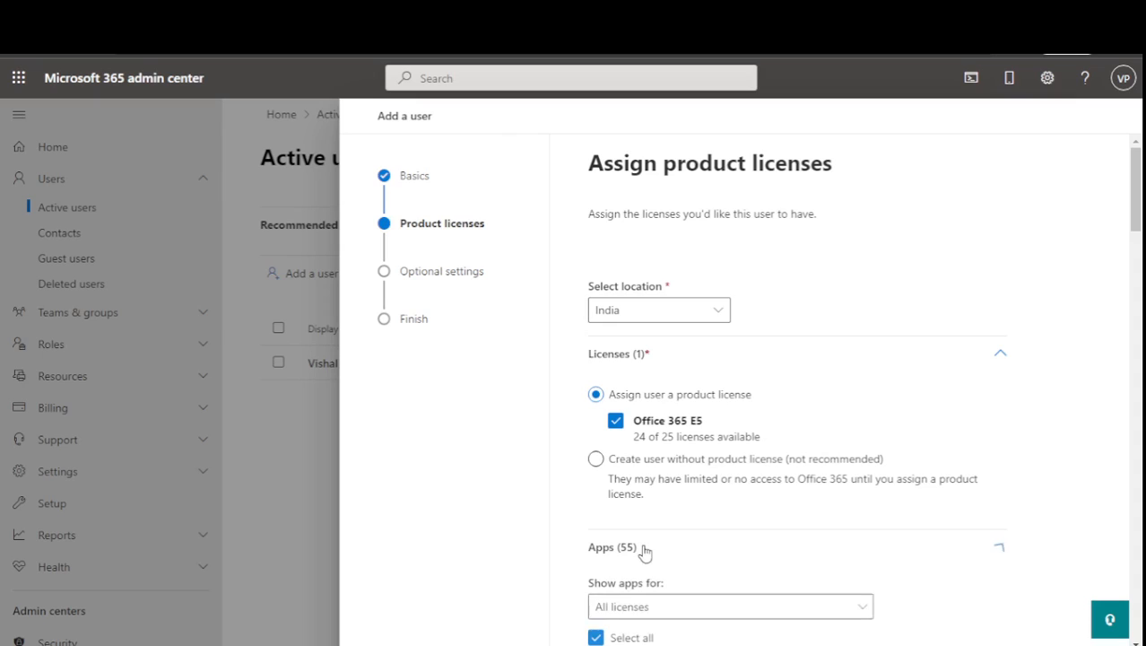
pyautogui.scroll(-2, 708, 527)
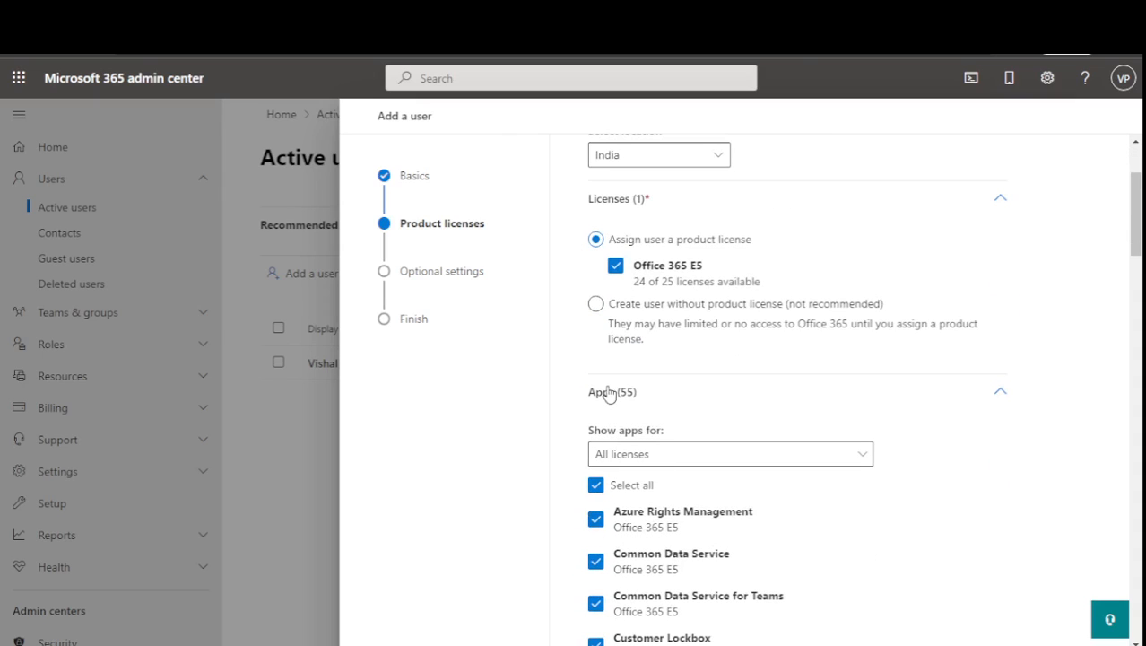
pyautogui.scroll(-4, 628, 475)
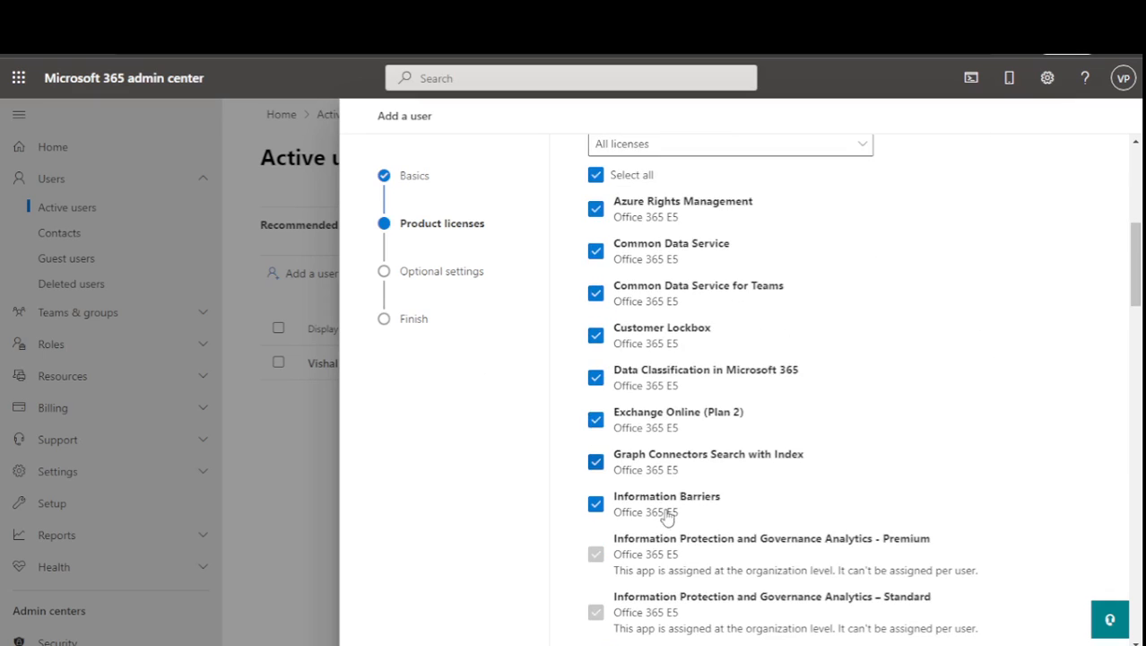
pyautogui.scroll(-5, 741, 577)
pyautogui.scroll(-5, 726, 576)
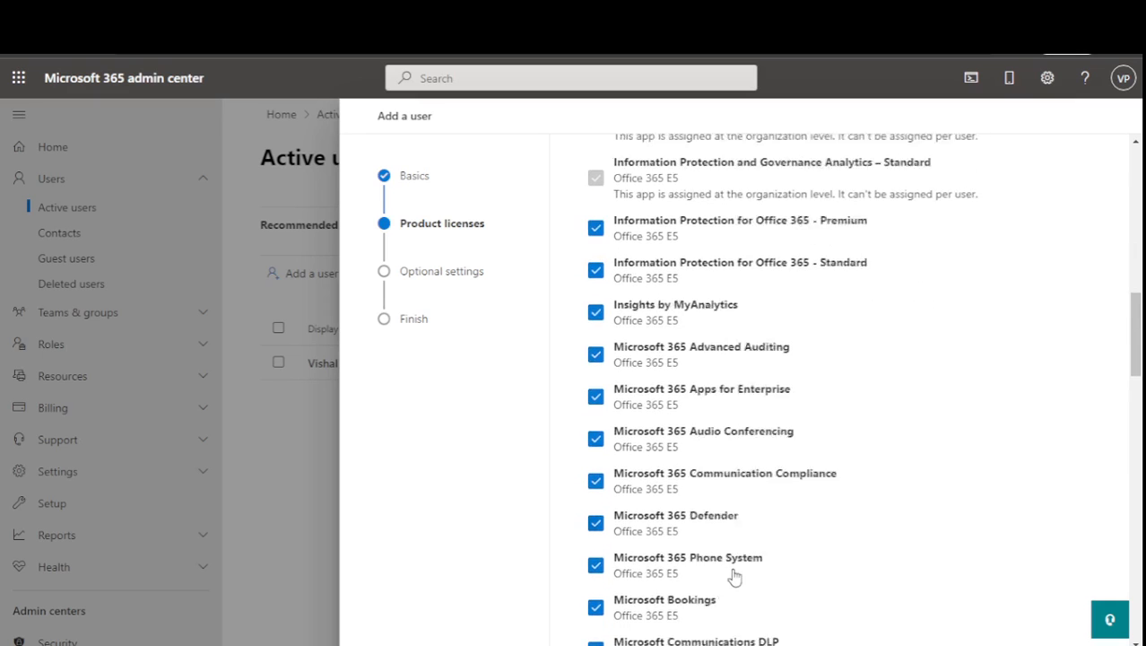
pyautogui.scroll(-1, 717, 579)
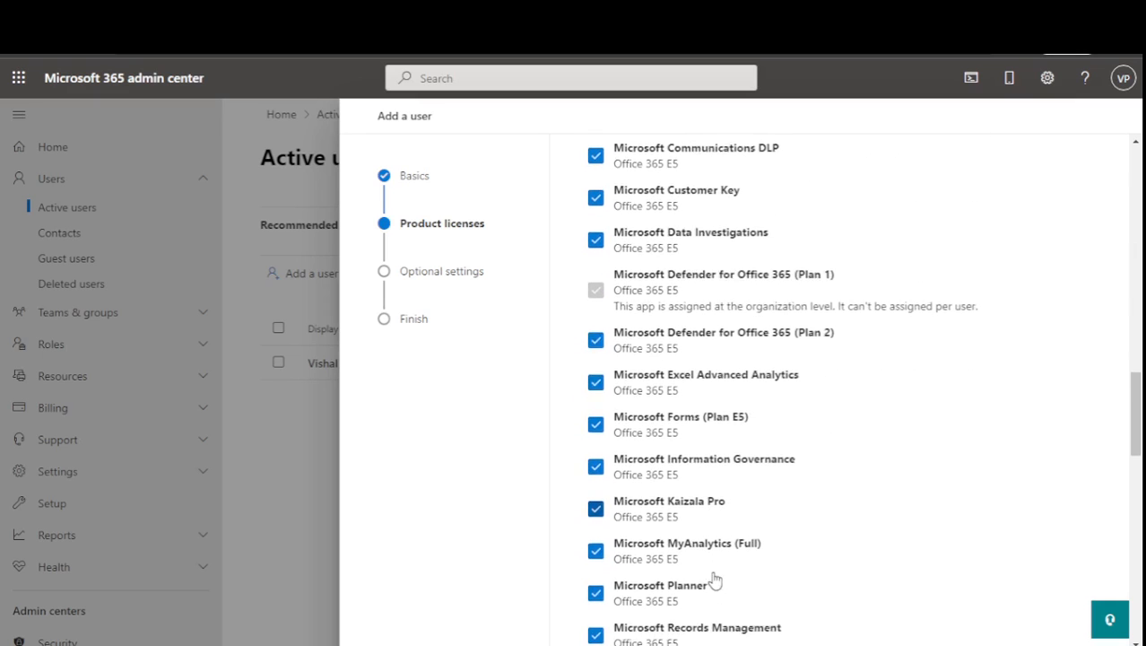
pyautogui.scroll(5, 713, 579)
pyautogui.scroll(4, 708, 579)
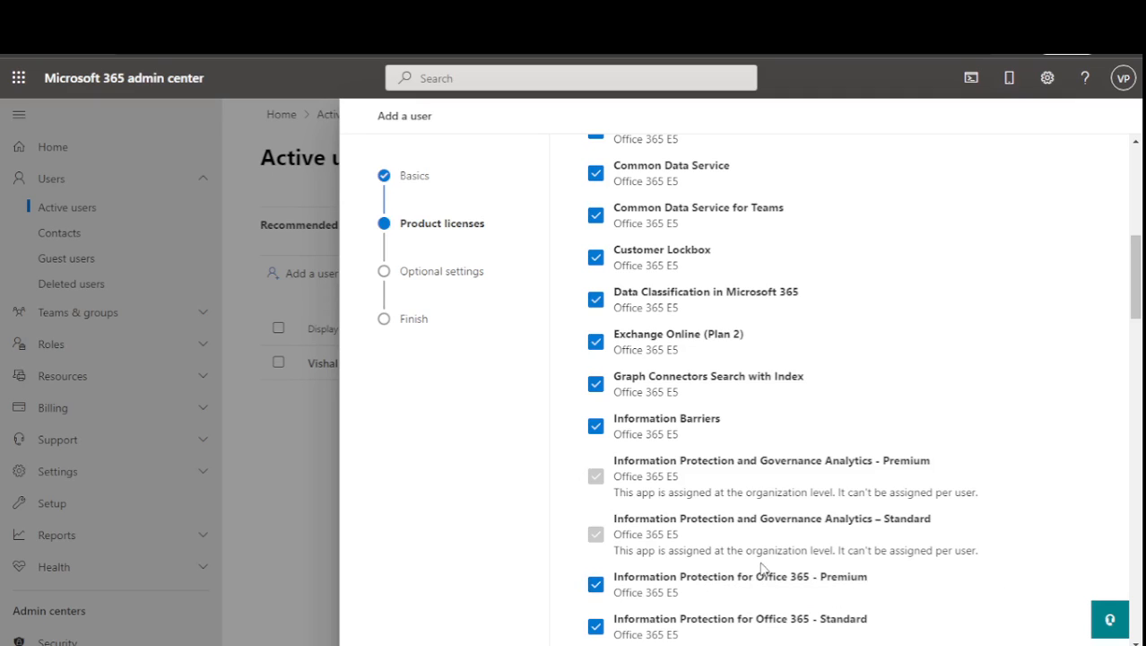
pyautogui.scroll(1, 756, 562)
pyautogui.scroll(4, 757, 563)
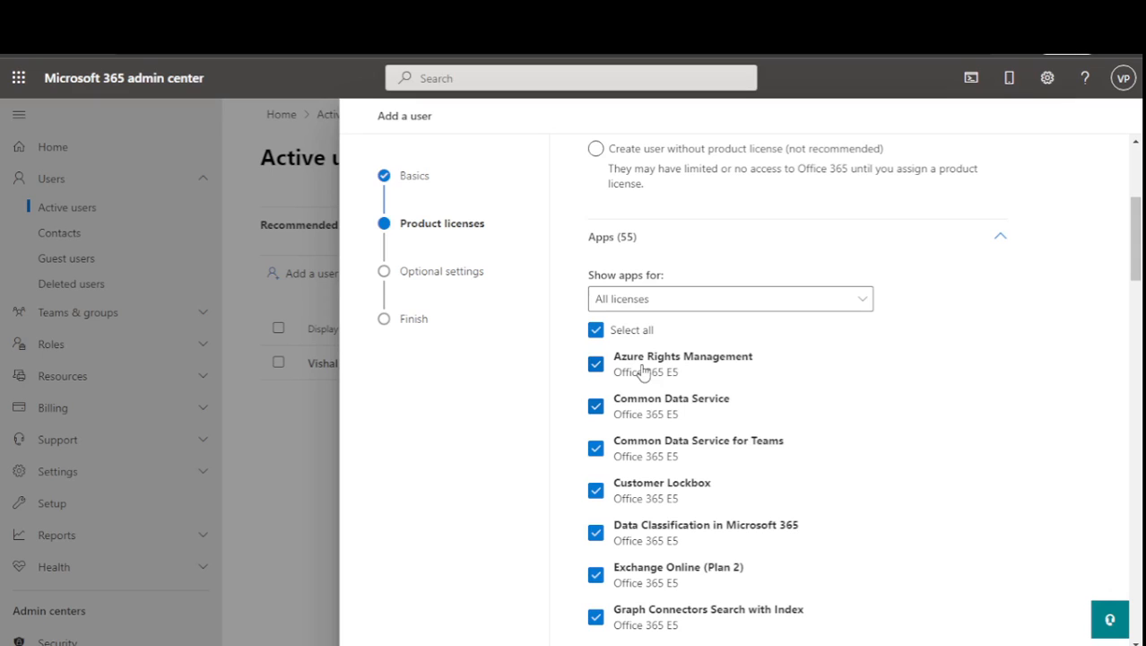
pyautogui.scroll(-3, 753, 479)
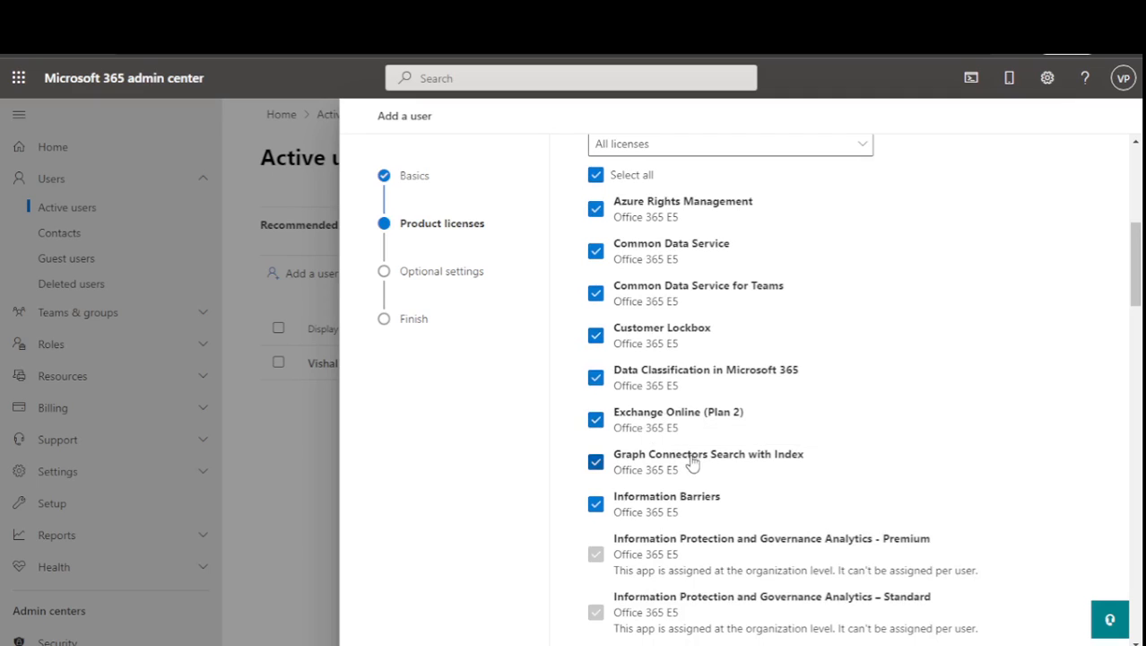
pyautogui.scroll(-3, 691, 464)
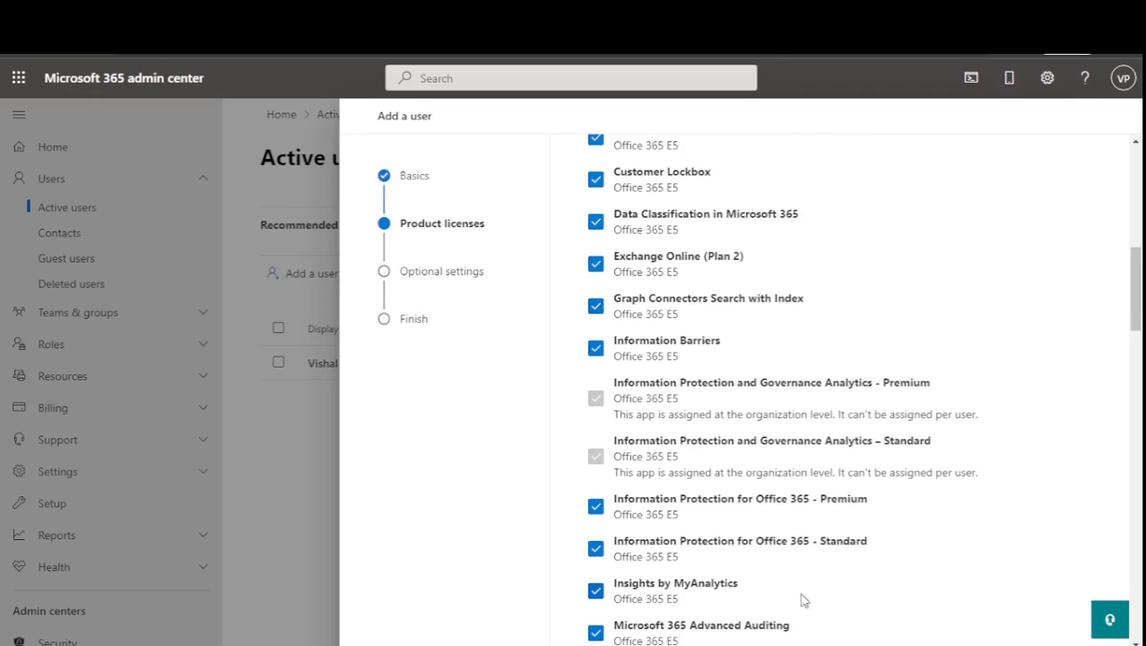
pyautogui.scroll(-6, 834, 606)
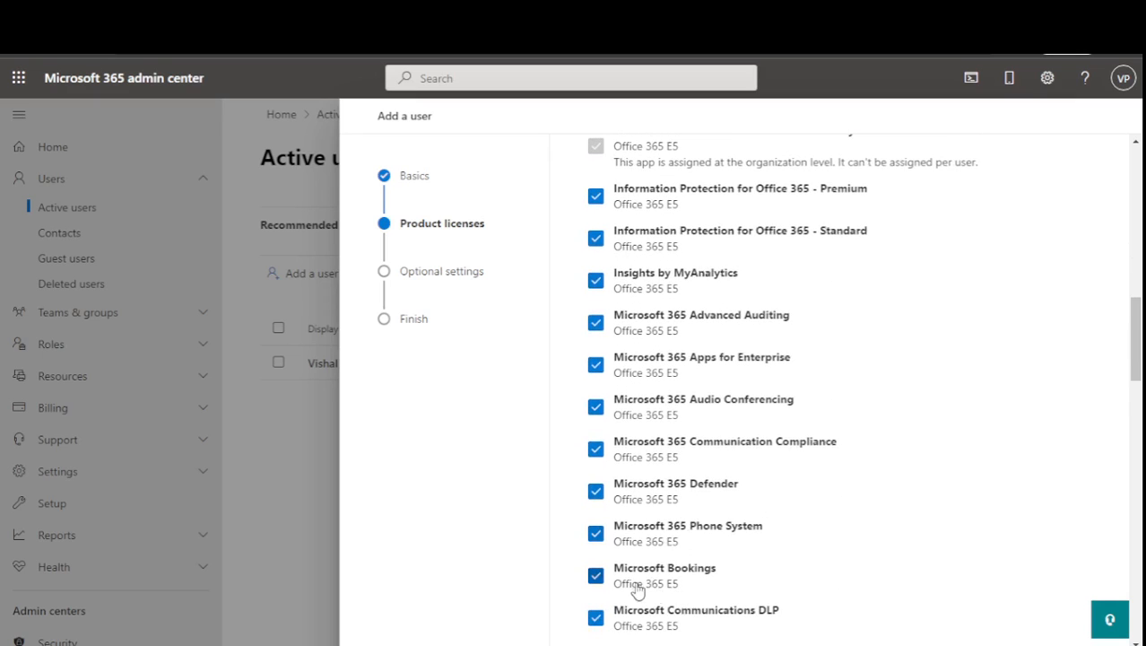
pyautogui.scroll(-3, 715, 585)
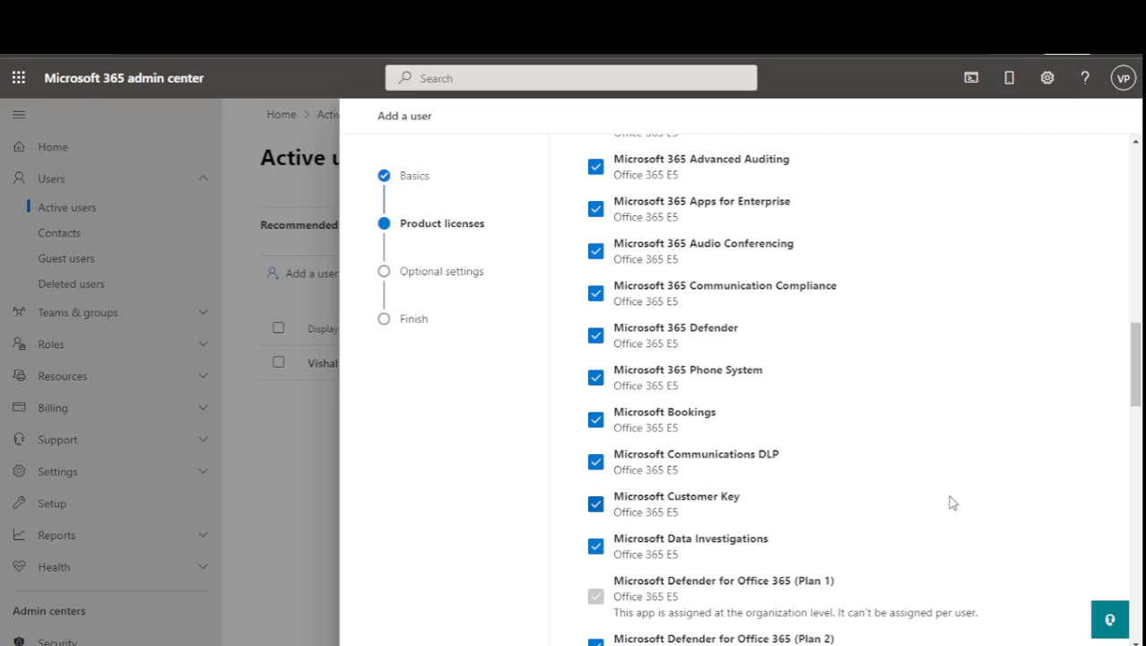
pyautogui.scroll(-3, 1085, 524)
pyautogui.scroll(-8, 660, 486)
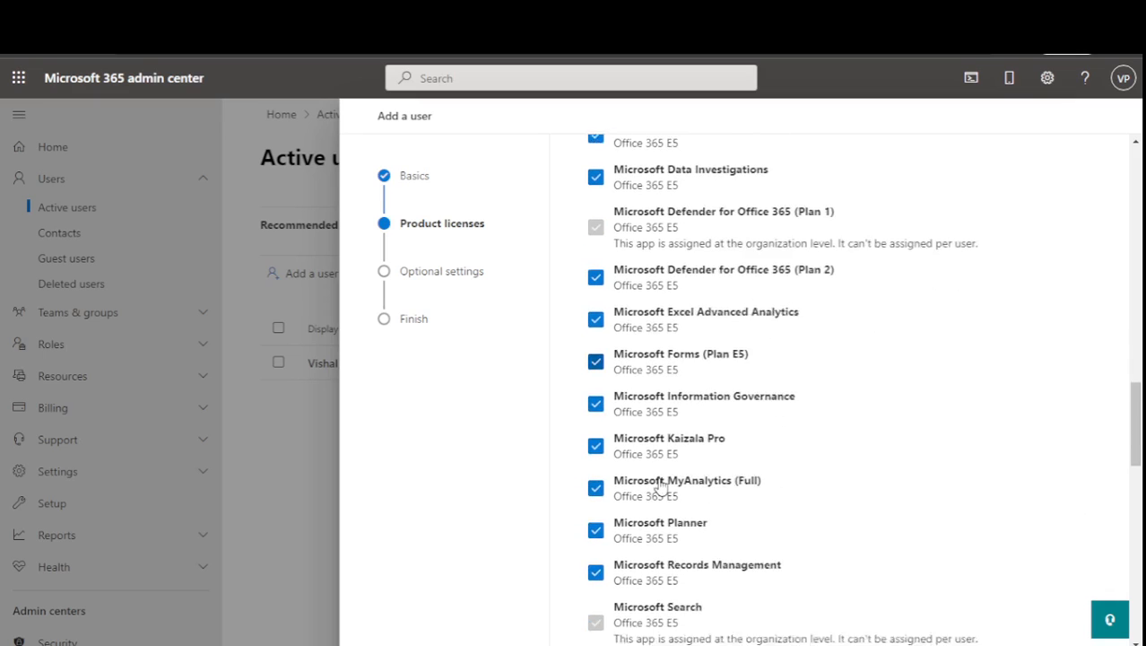
pyautogui.scroll(-3, 723, 501)
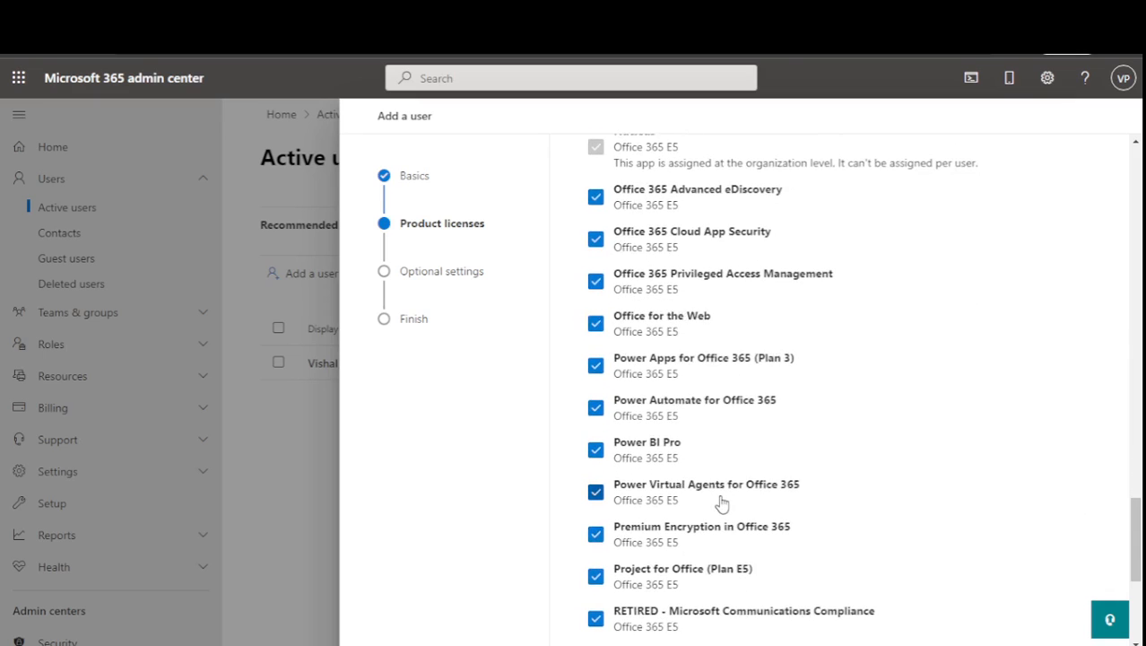
pyautogui.scroll(20, 722, 502)
pyautogui.scroll(6, 709, 484)
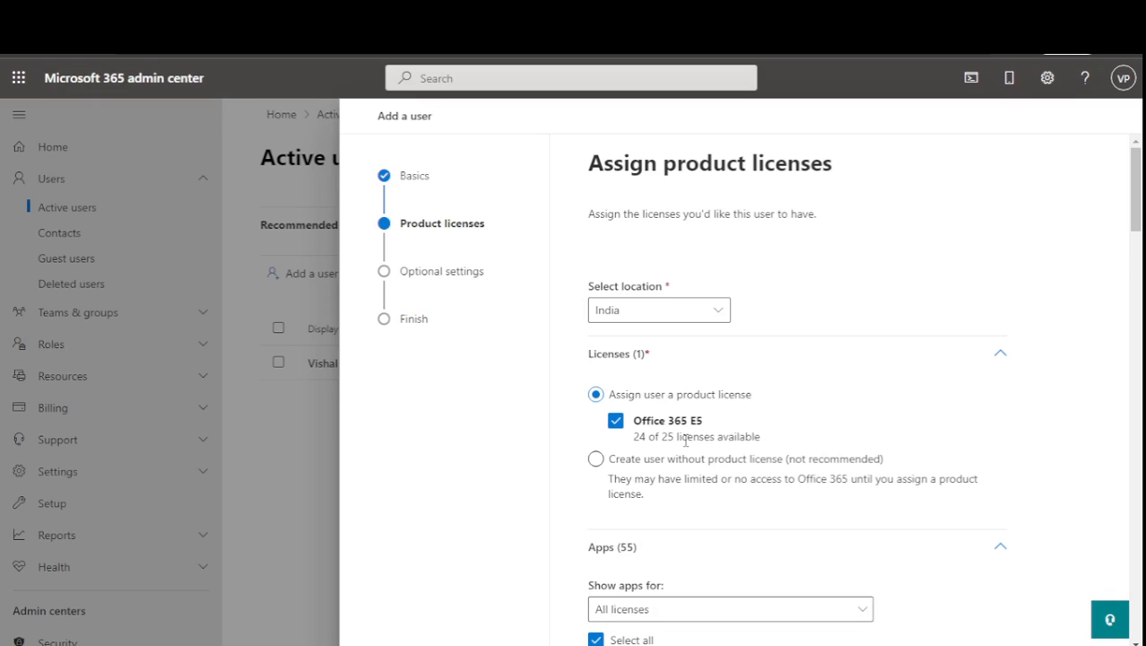
pyautogui.scroll(-15, 686, 439)
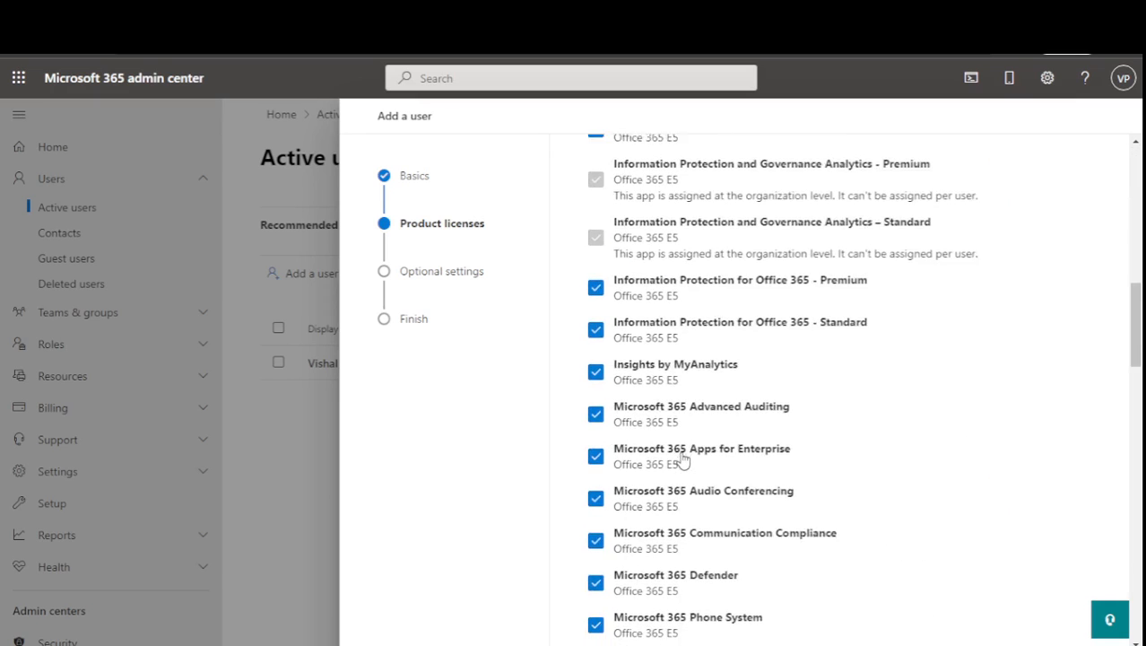
pyautogui.scroll(-10, 681, 460)
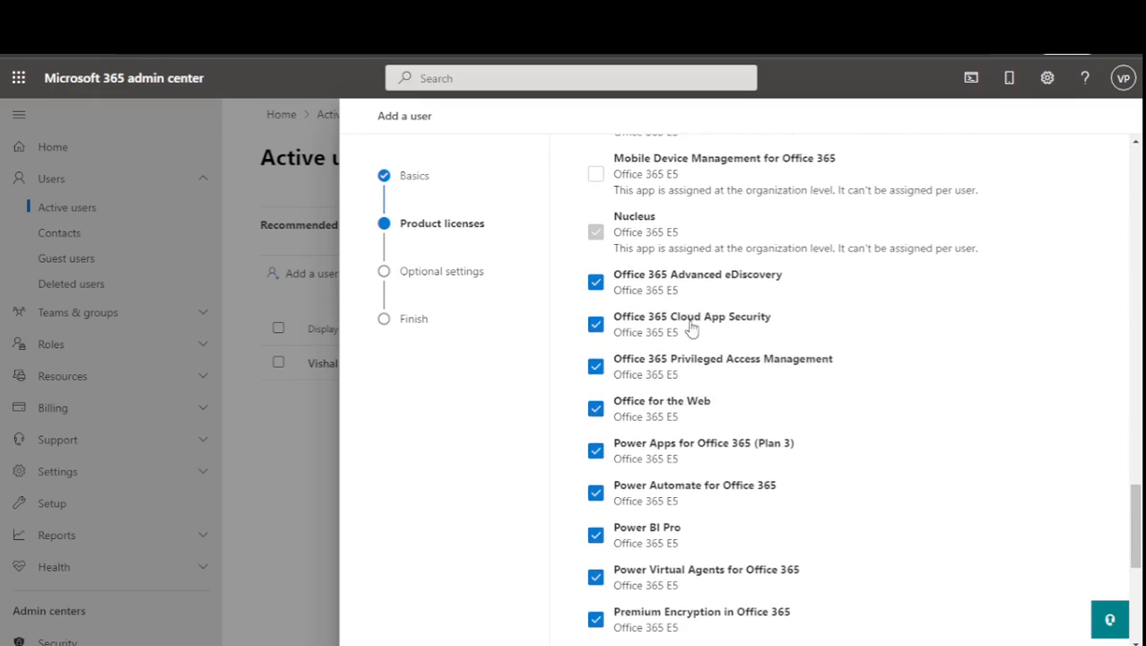
pyautogui.scroll(1, 668, 473)
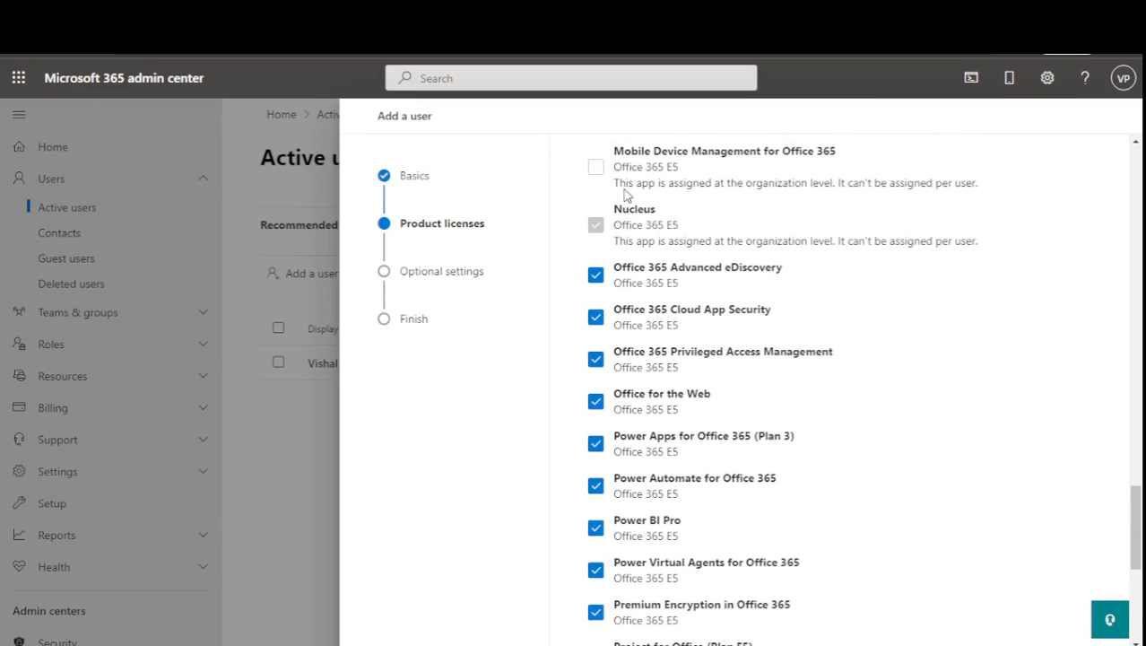
pyautogui.scroll(3, 744, 283)
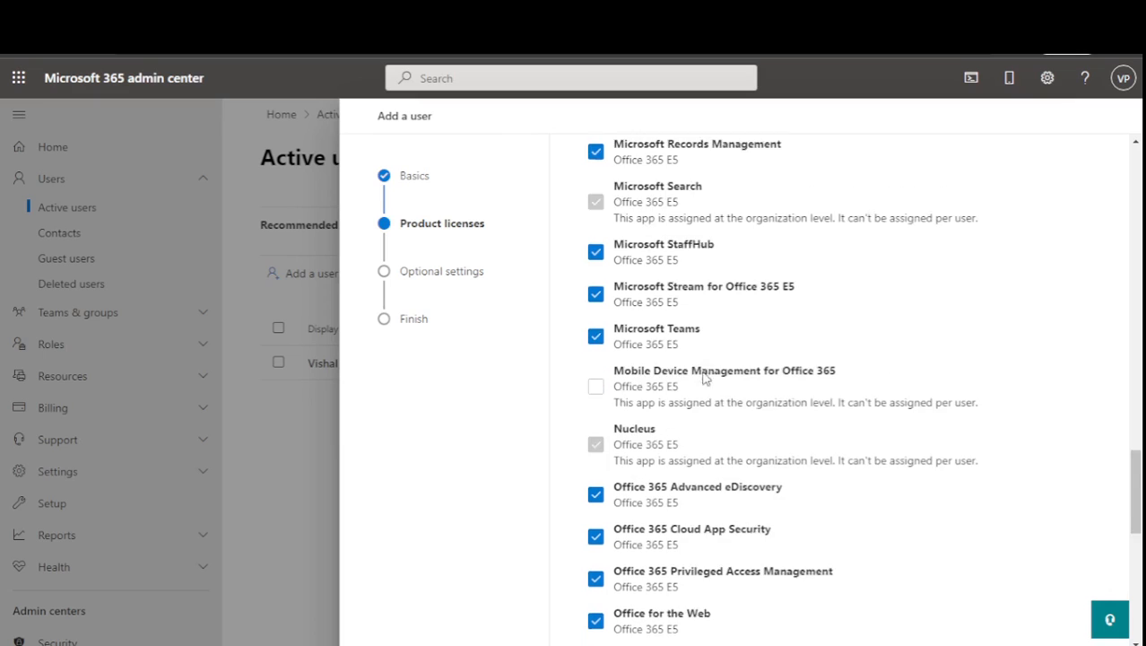
pyautogui.scroll(-7, 682, 422)
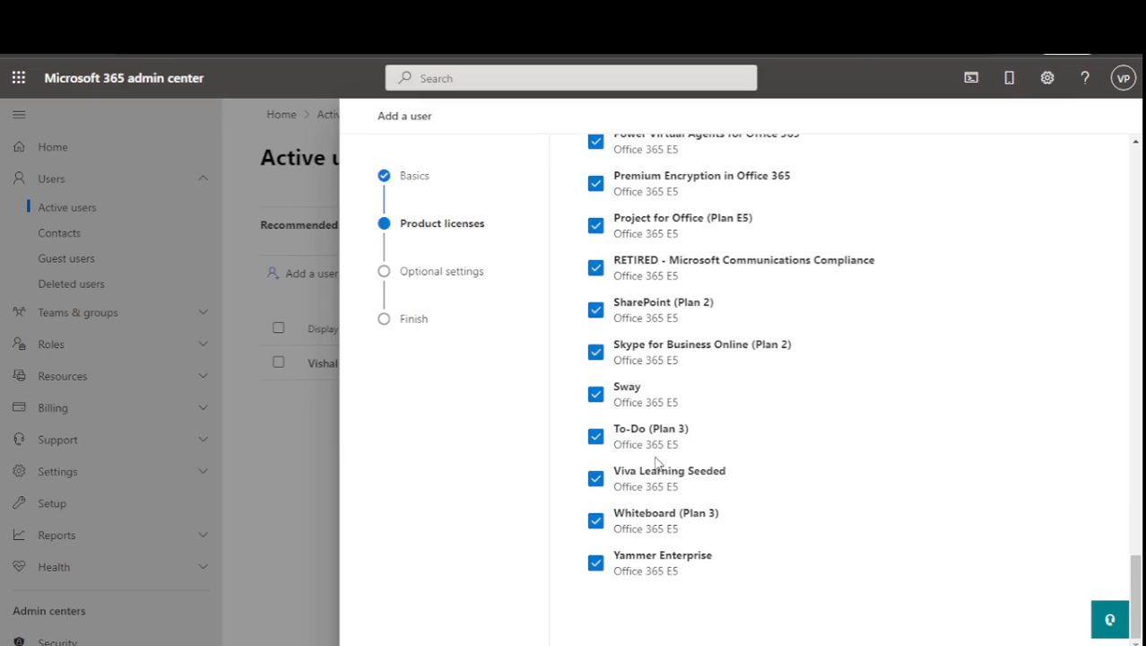
pyautogui.scroll(15, 656, 461)
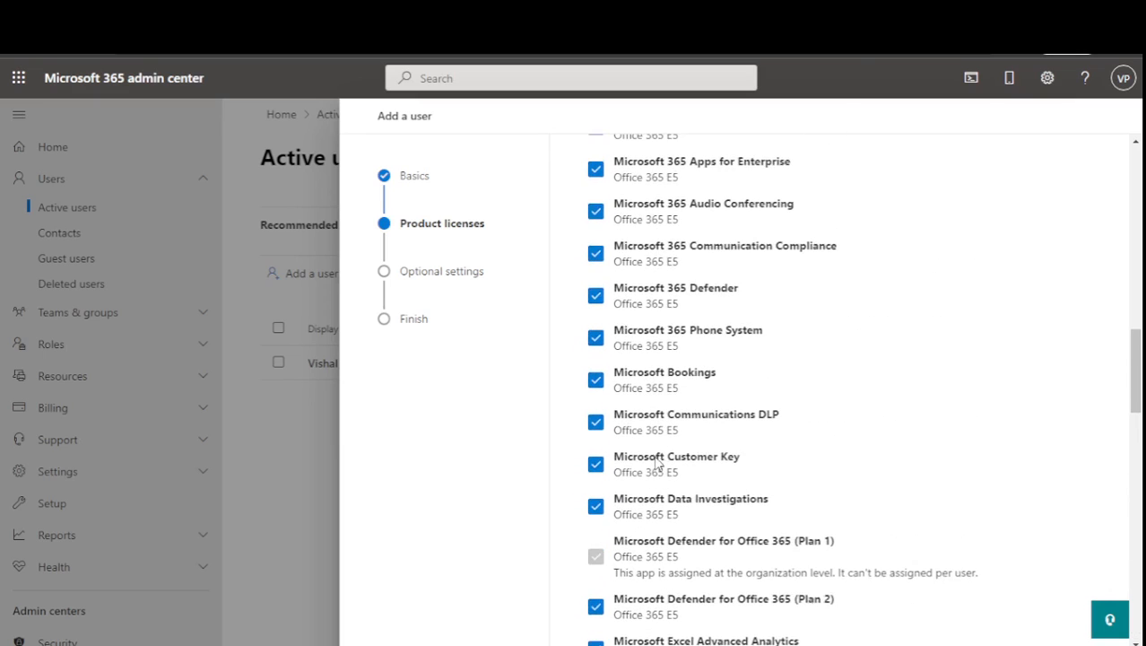
pyautogui.scroll(4, 626, 279)
pyautogui.scroll(6, 664, 430)
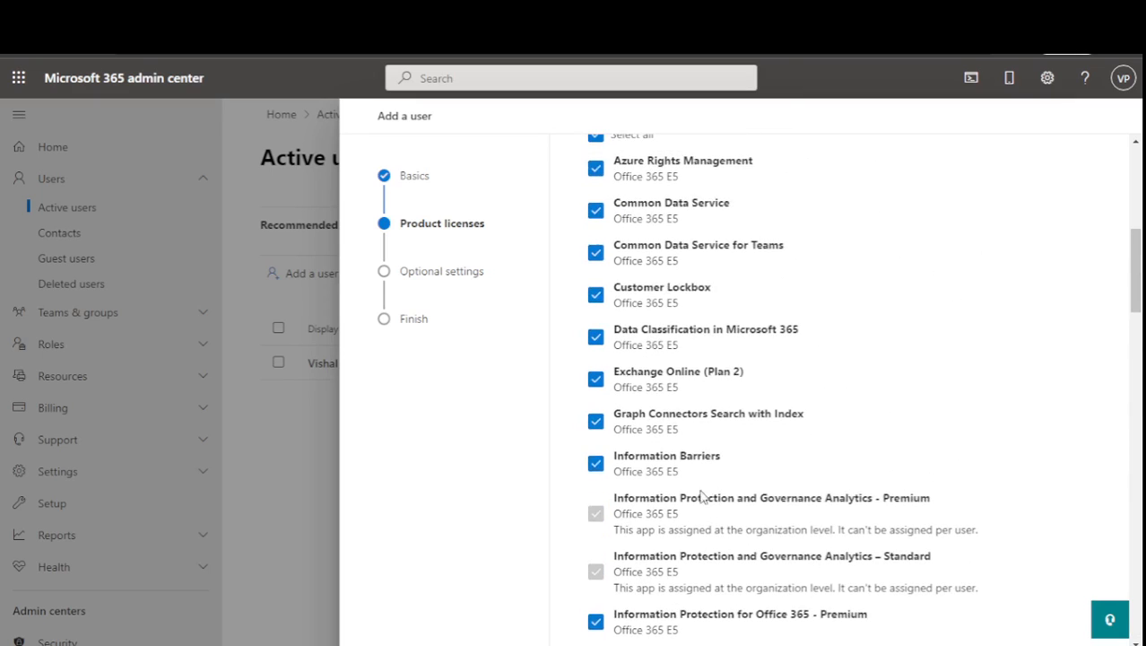
pyautogui.scroll(1, 619, 408)
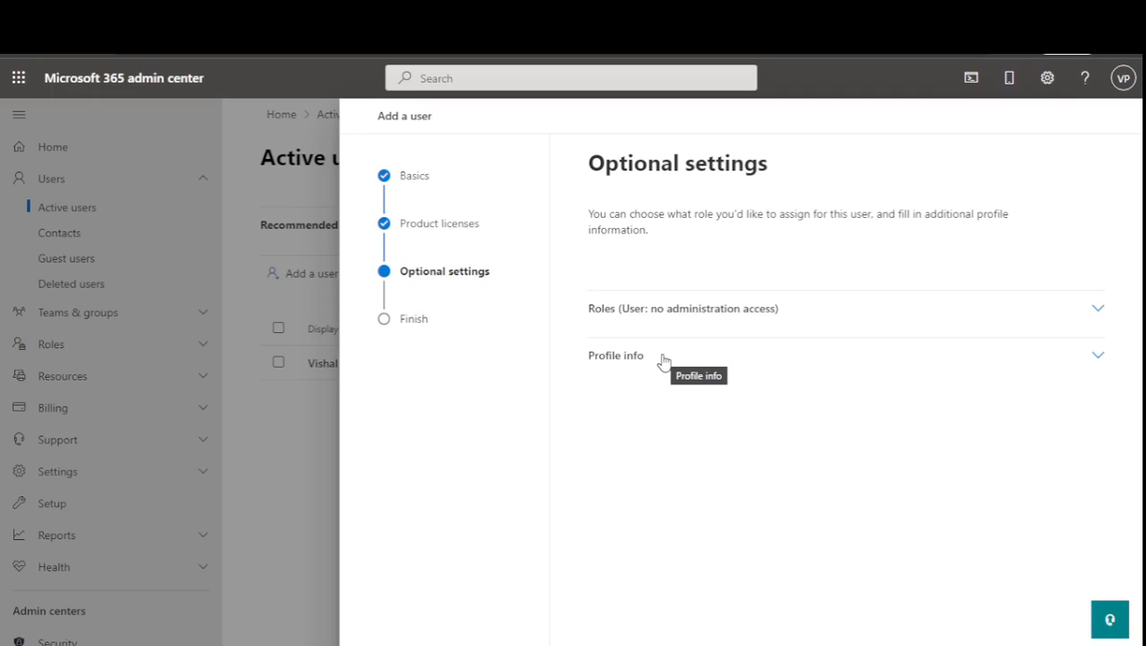
# Step: Expand Roles and try Admin center access with Global Administrator ticked
pyautogui.click(782, 312)
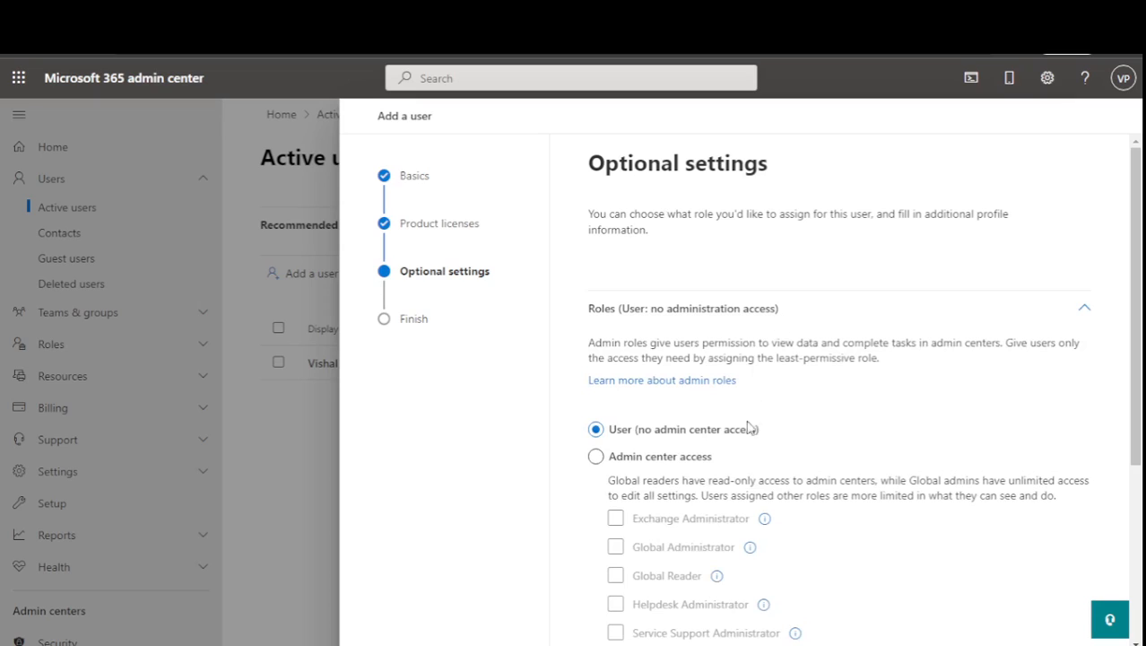
pyautogui.click(654, 458)
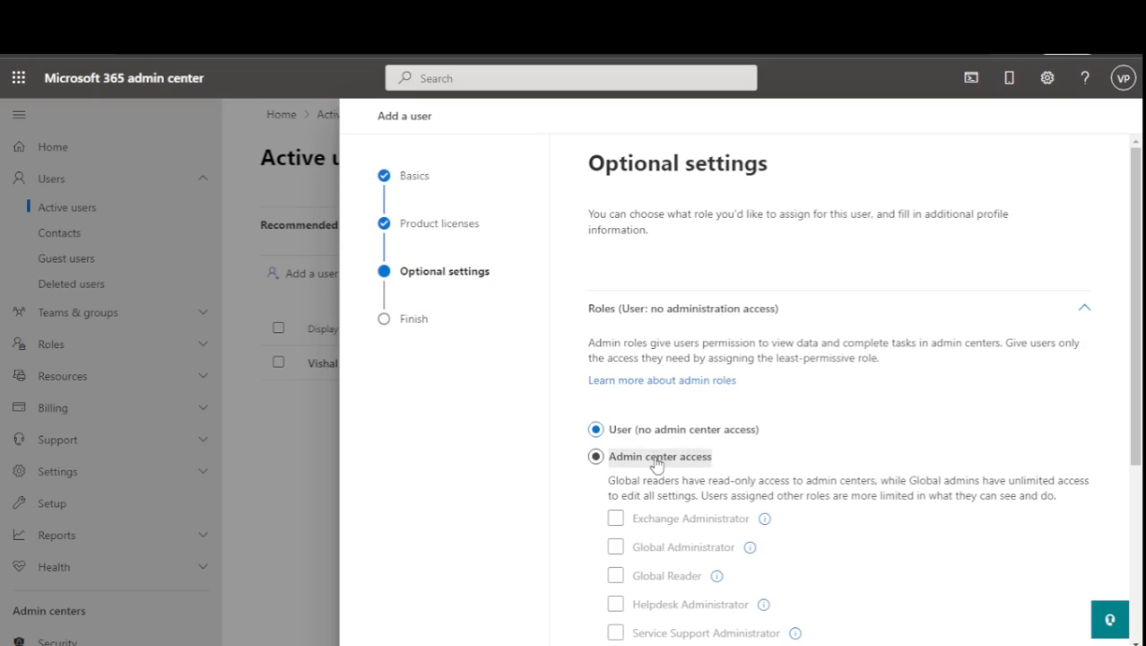
pyautogui.scroll(-1, 733, 496)
pyautogui.click(730, 476)
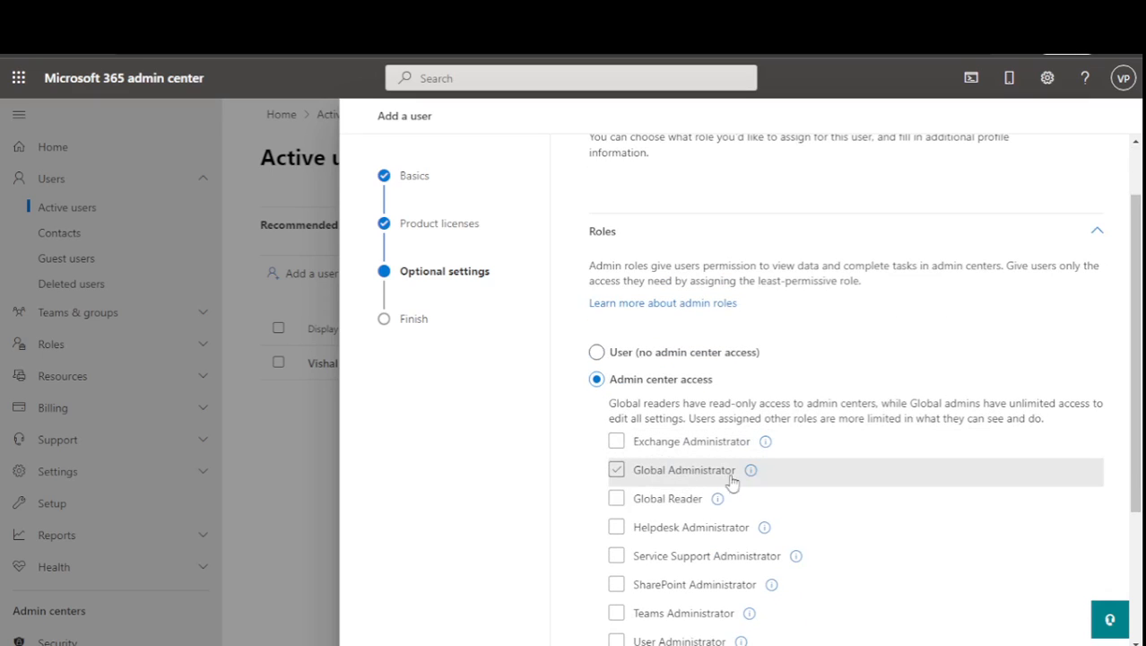
pyautogui.moveTo(710, 516)
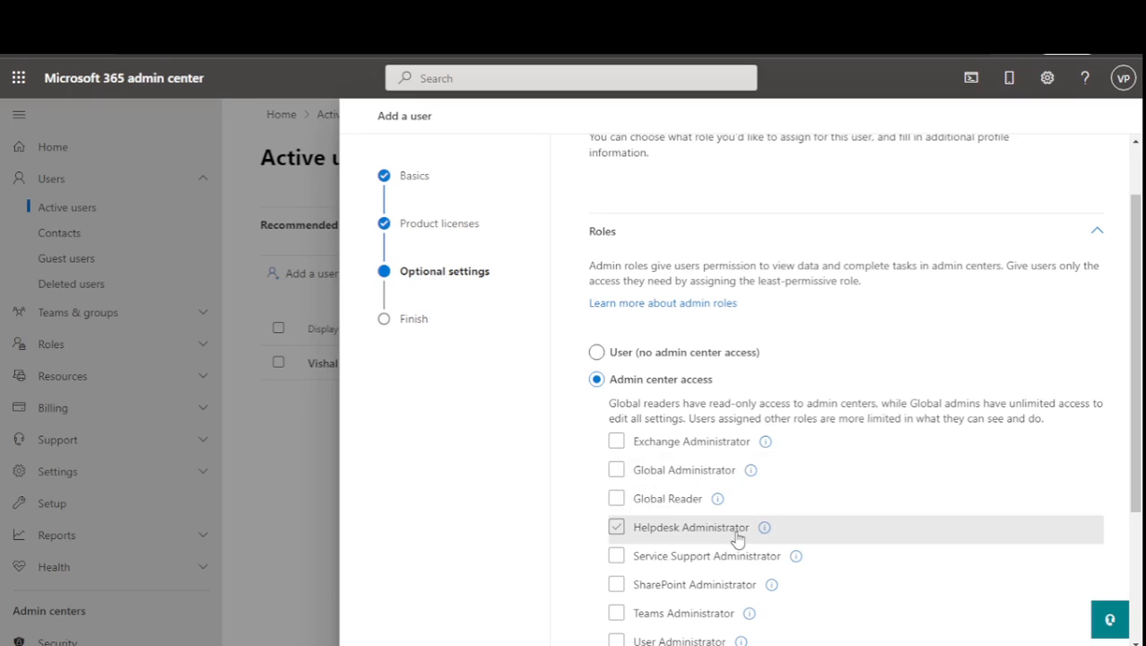
pyautogui.scroll(-1, 735, 537)
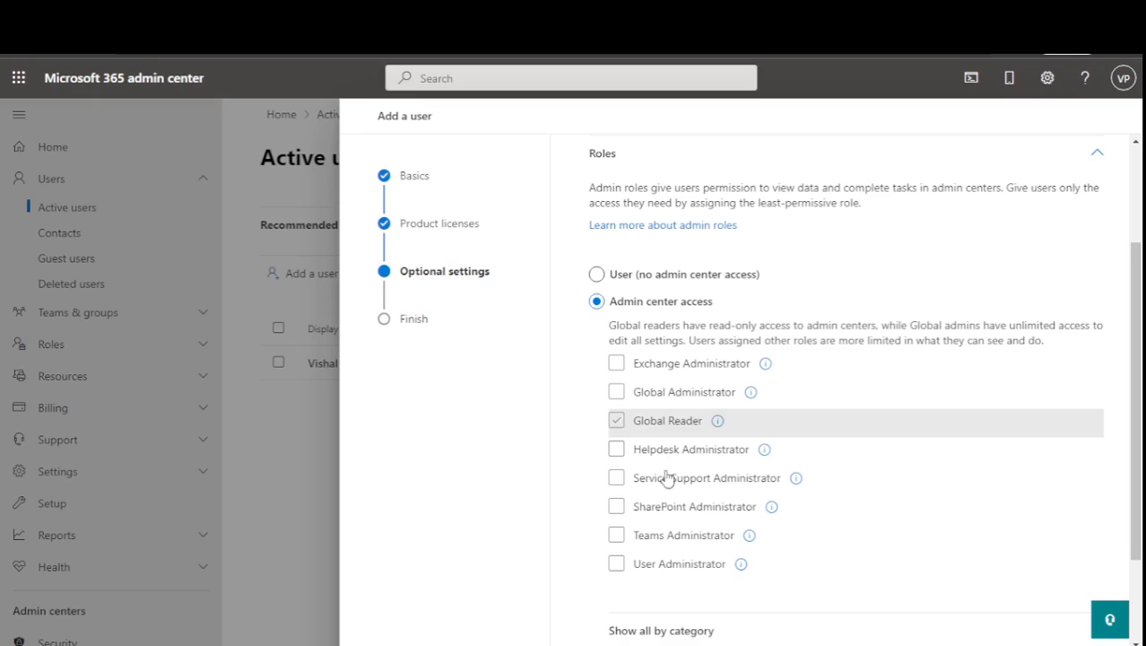
pyautogui.scroll(-1, 709, 493)
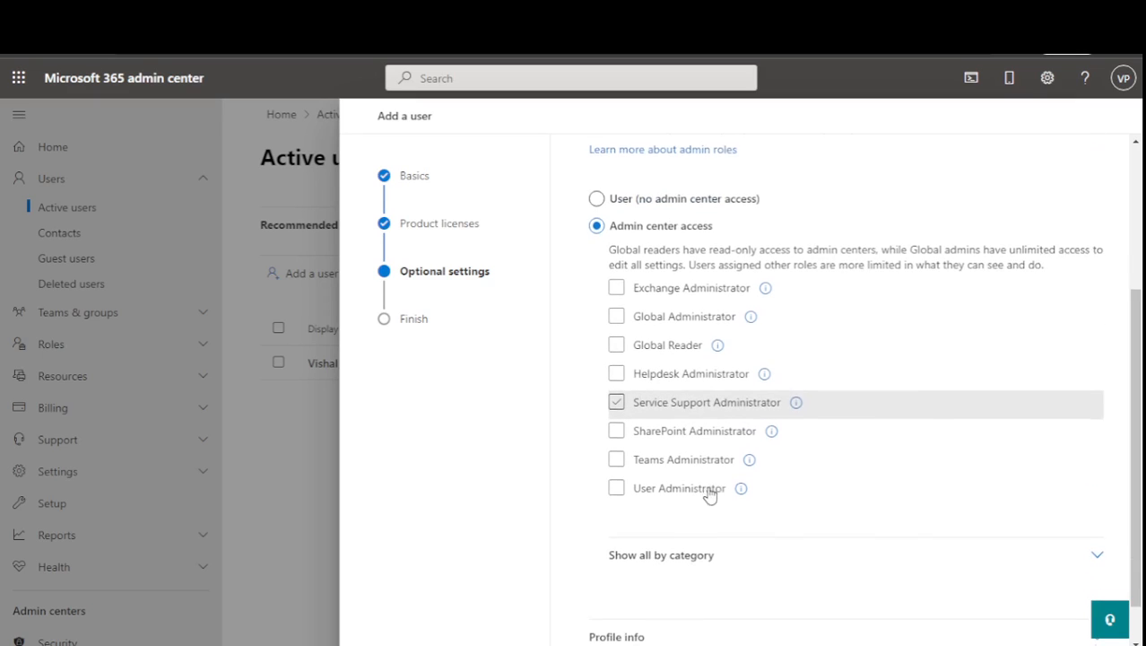
# Step: List all admin roles by category, then reset the user to no admin center access
pyautogui.click(690, 553)
pyautogui.scroll(-5, 758, 532)
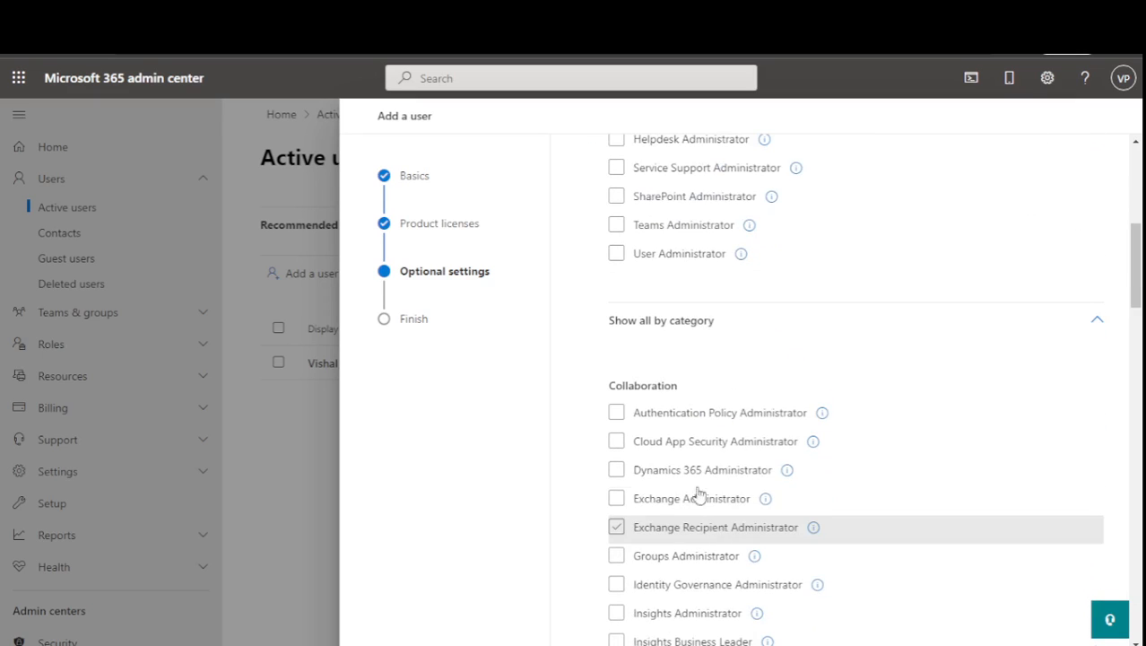
pyautogui.scroll(-3, 758, 413)
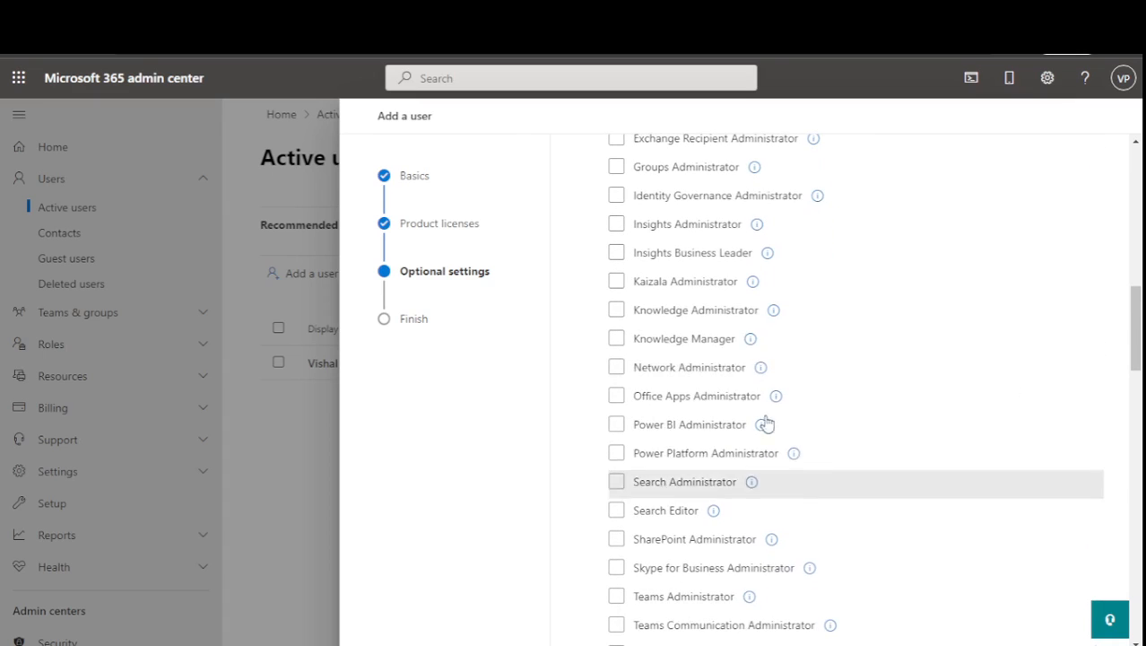
pyautogui.scroll(10, 709, 403)
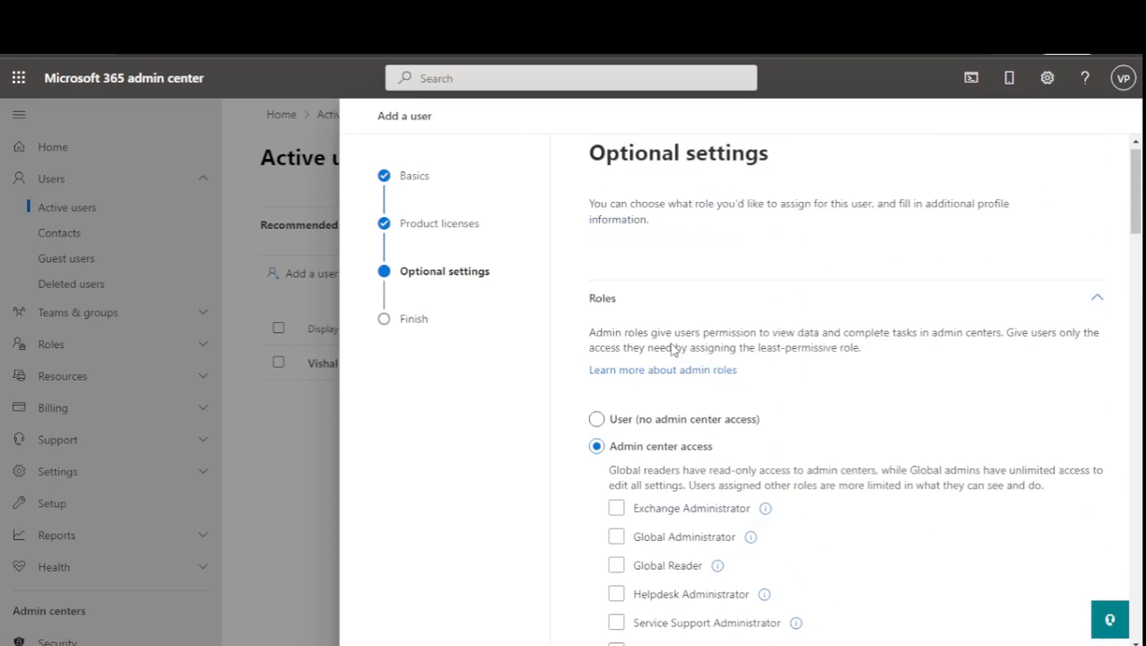
pyautogui.click(630, 435)
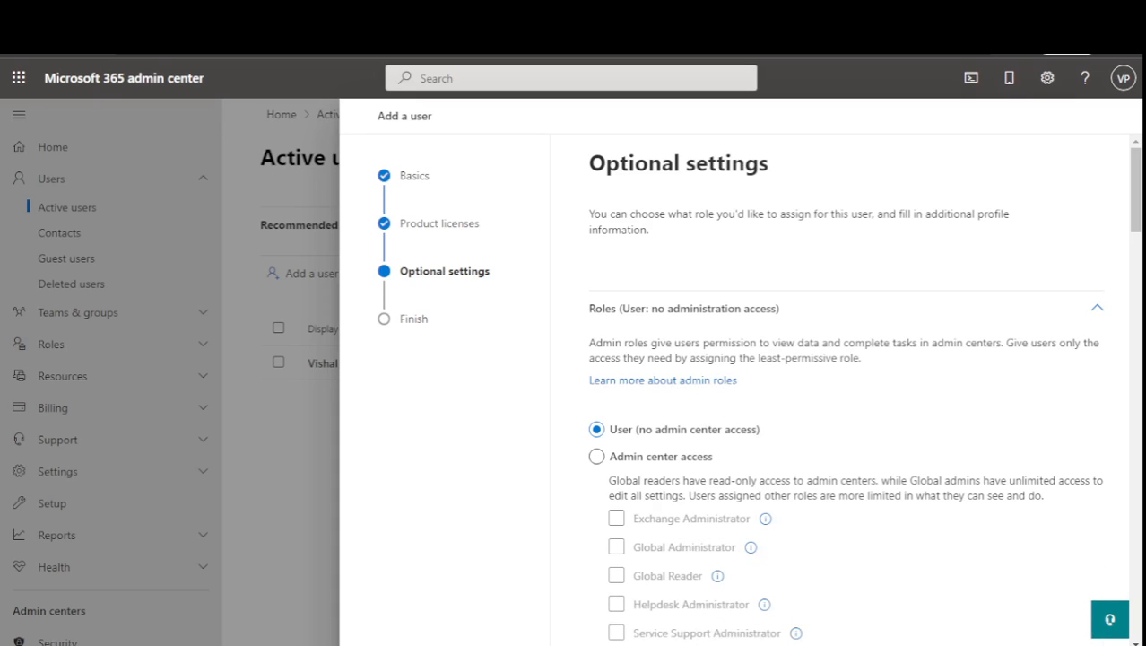
# Step: On Review and finish, check the display name, username and auto-generated password details
pyautogui.click(603, 644)
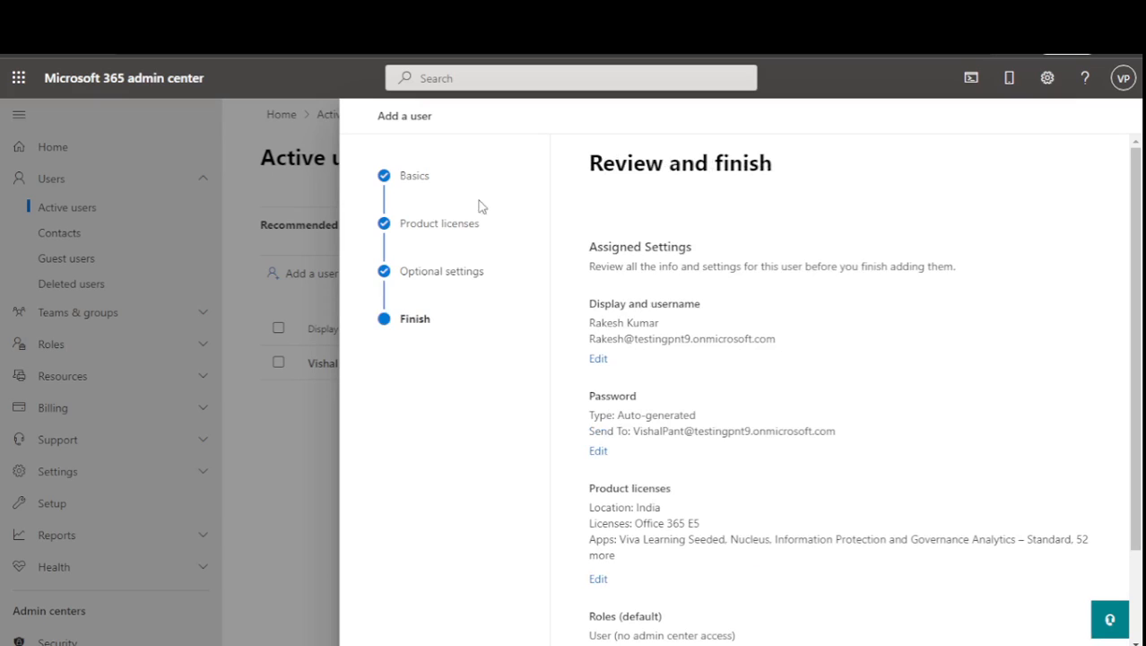
pyautogui.moveTo(553, 249); pyautogui.dragTo(678, 555)
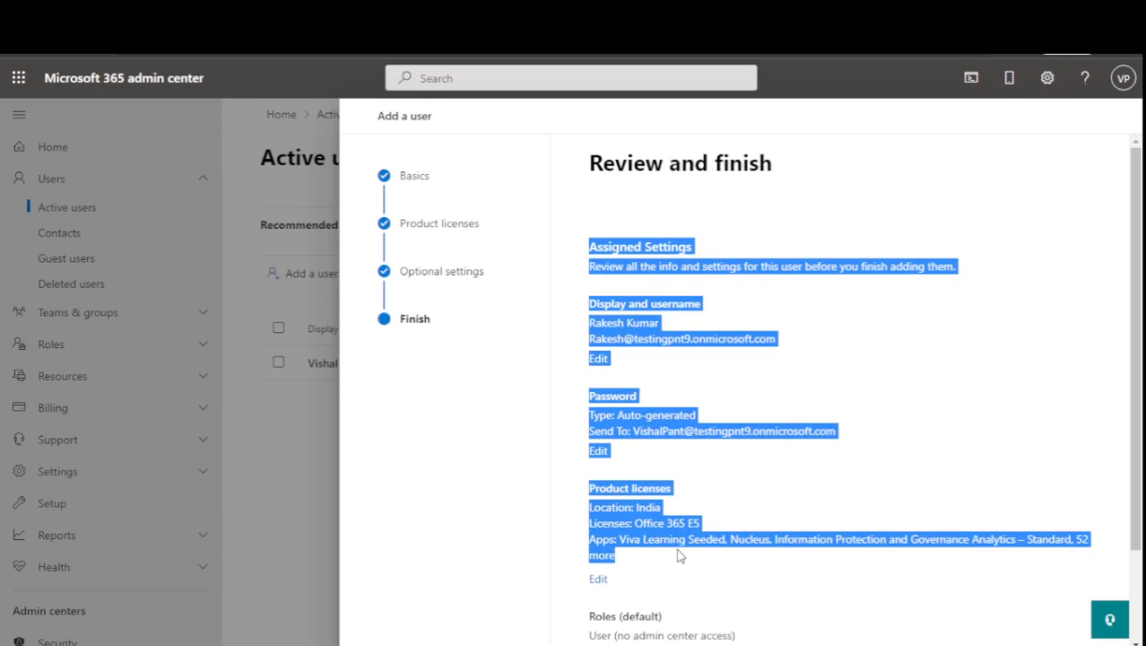
pyautogui.click(752, 337)
pyautogui.moveTo(589, 325); pyautogui.dragTo(799, 366)
pyautogui.click(685, 463)
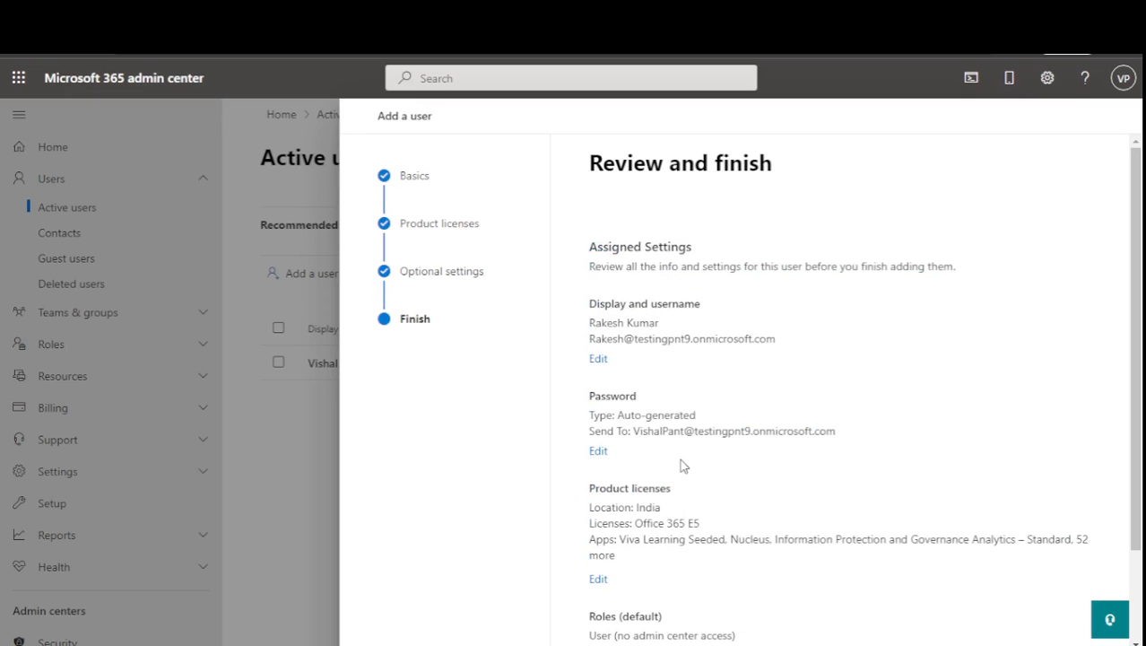
pyautogui.moveTo(635, 416); pyautogui.dragTo(731, 431)
pyautogui.moveTo(625, 416); pyautogui.dragTo(708, 417)
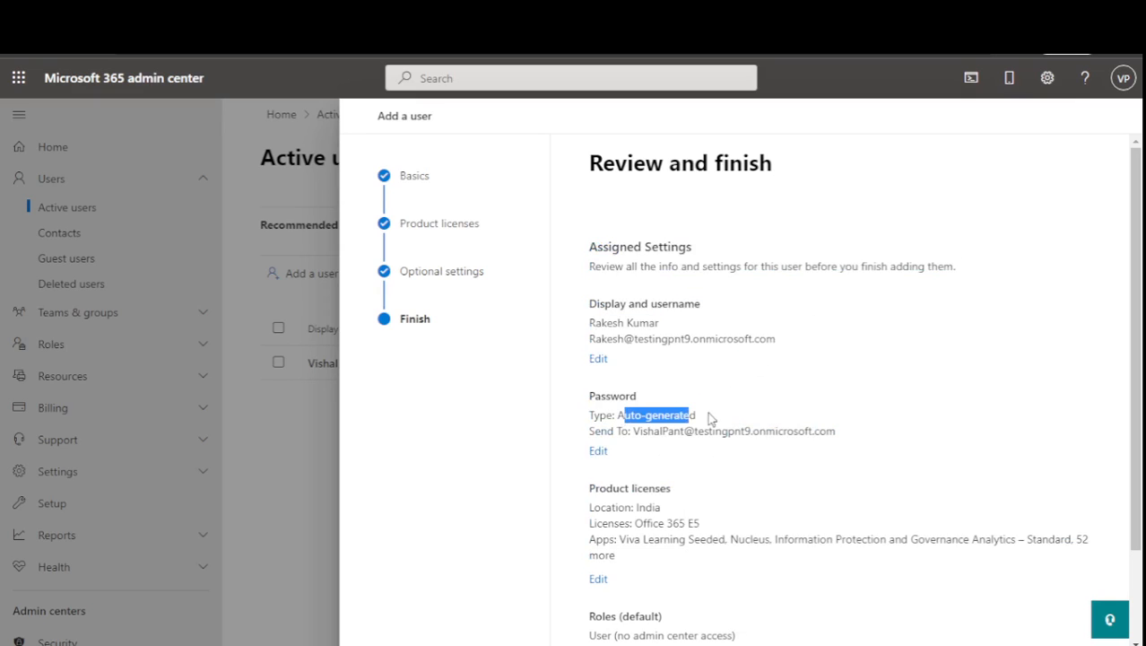
pyautogui.click(596, 459)
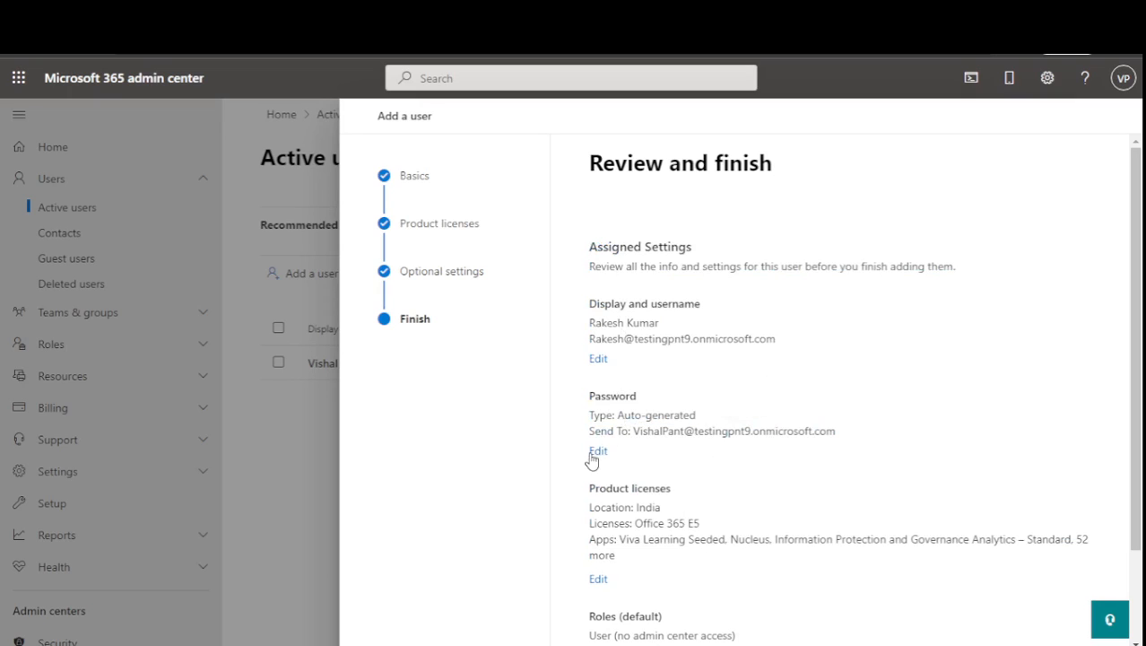
pyautogui.click(599, 454)
# Step: Check the Office 365 E5 license and no-admin-access role in the summary
pyautogui.moveTo(607, 508); pyautogui.dragTo(868, 558)
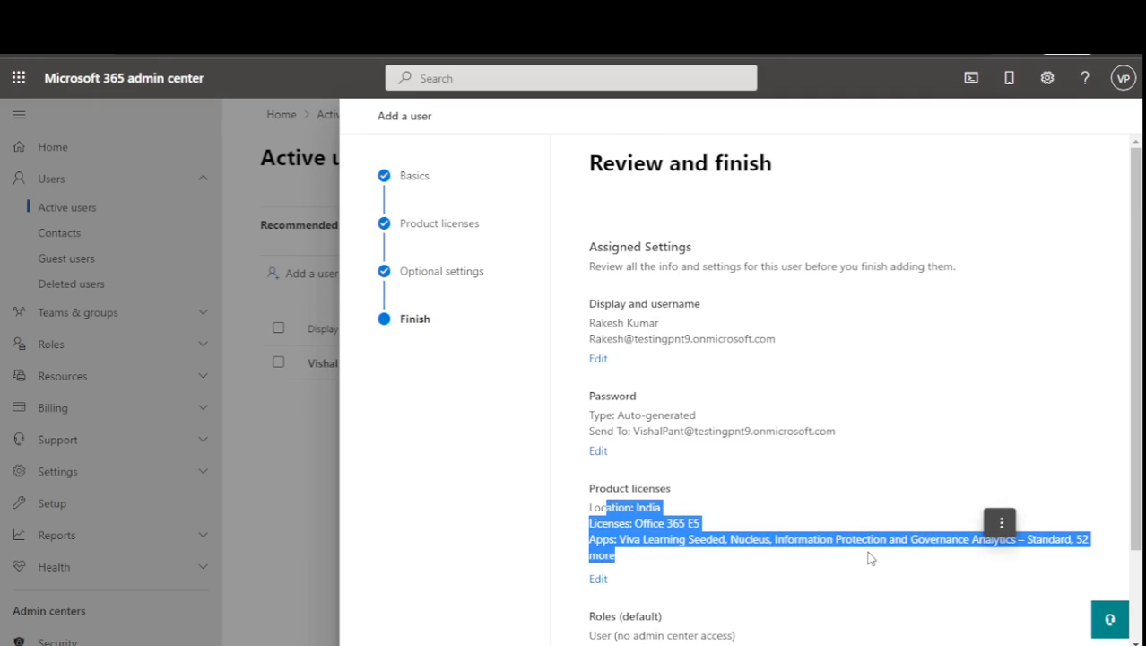
pyautogui.scroll(-1, 868, 558)
pyautogui.moveTo(602, 502); pyautogui.dragTo(758, 540)
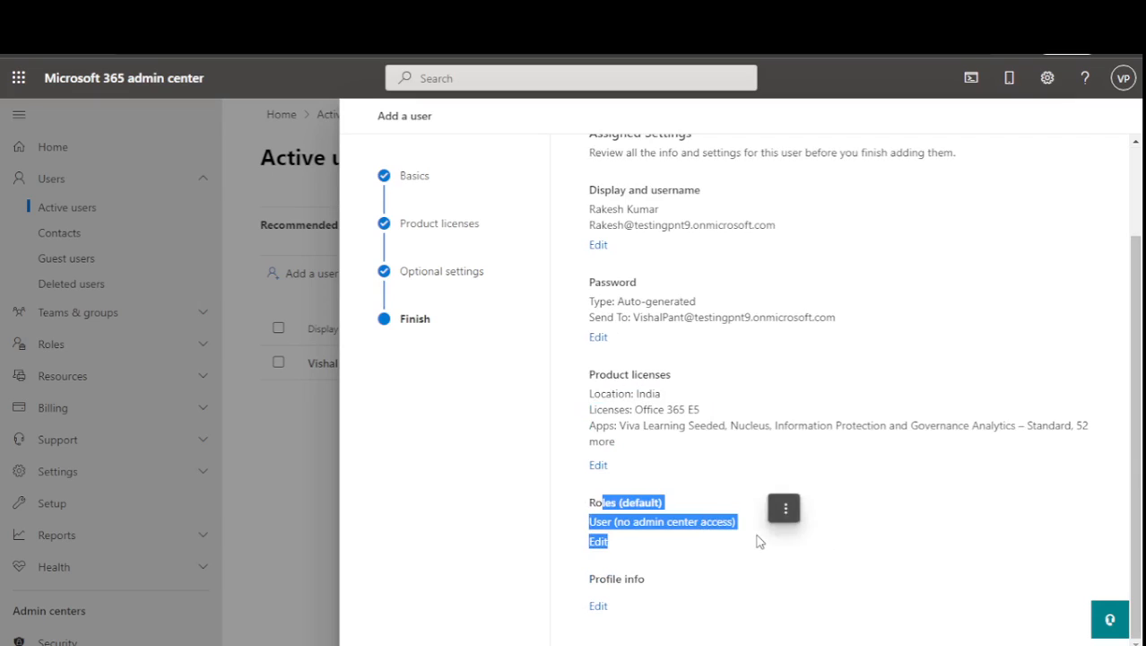
pyautogui.click(661, 540)
pyautogui.moveTo(654, 522); pyautogui.dragTo(730, 524)
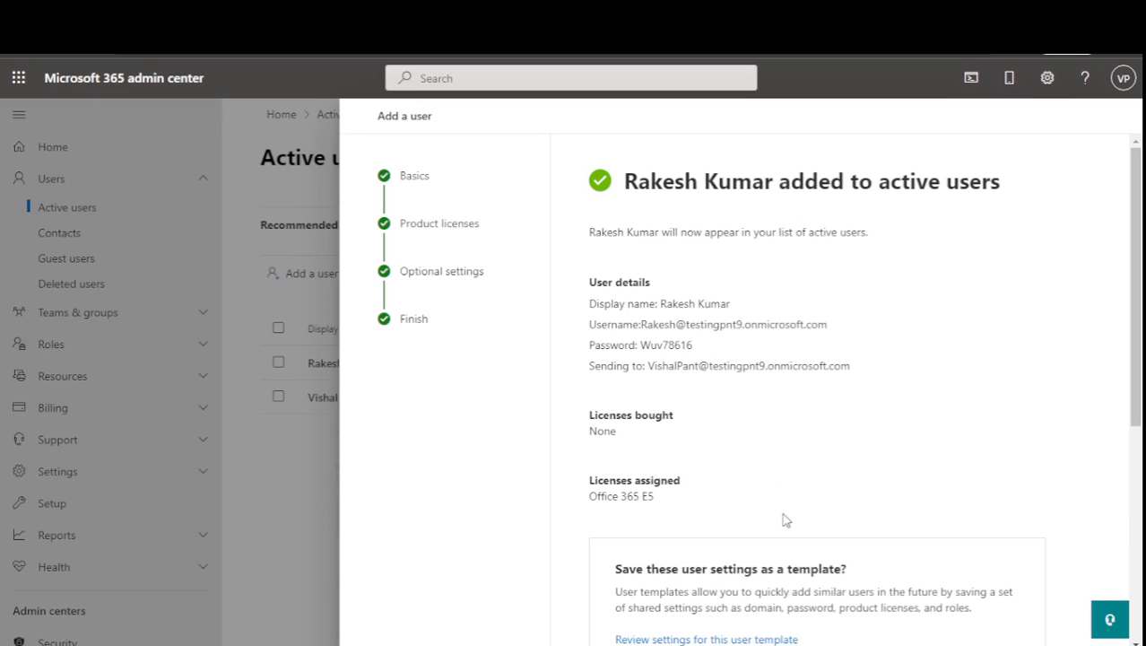
pyautogui.scroll(-5, 731, 540)
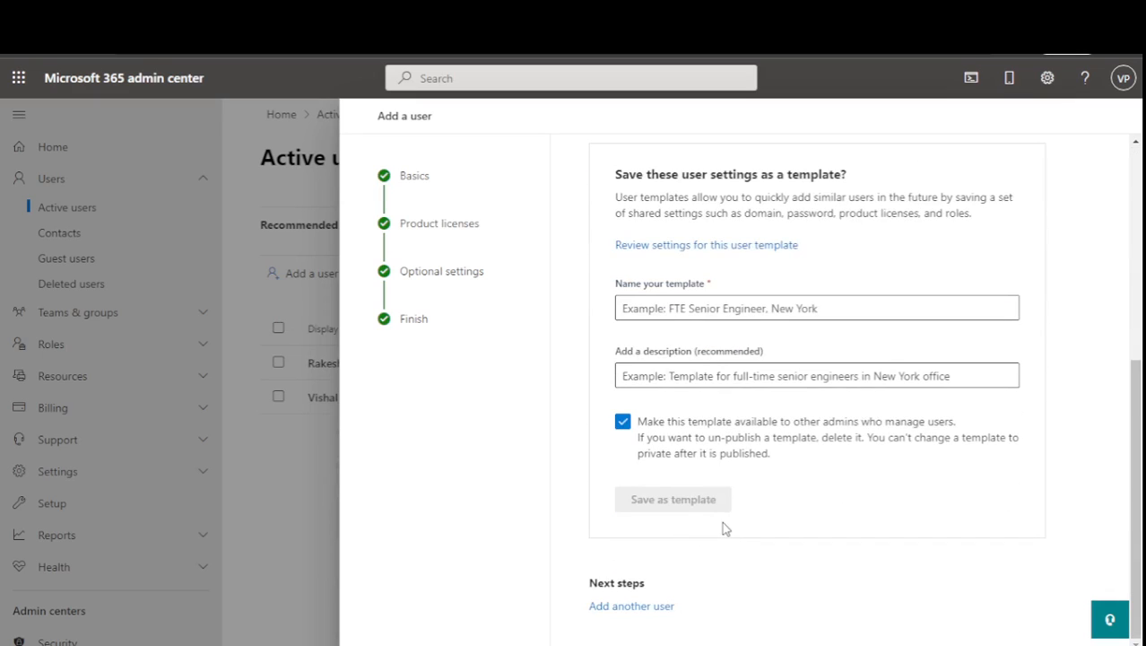
pyautogui.scroll(5, 727, 528)
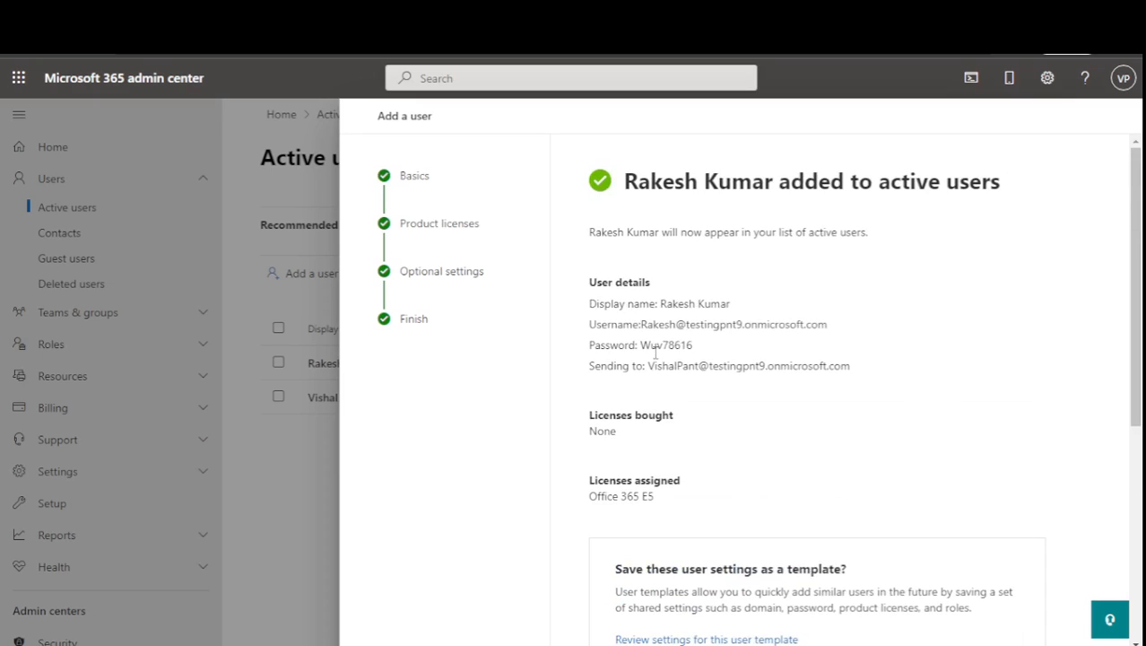
pyautogui.moveTo(591, 304); pyautogui.dragTo(827, 343)
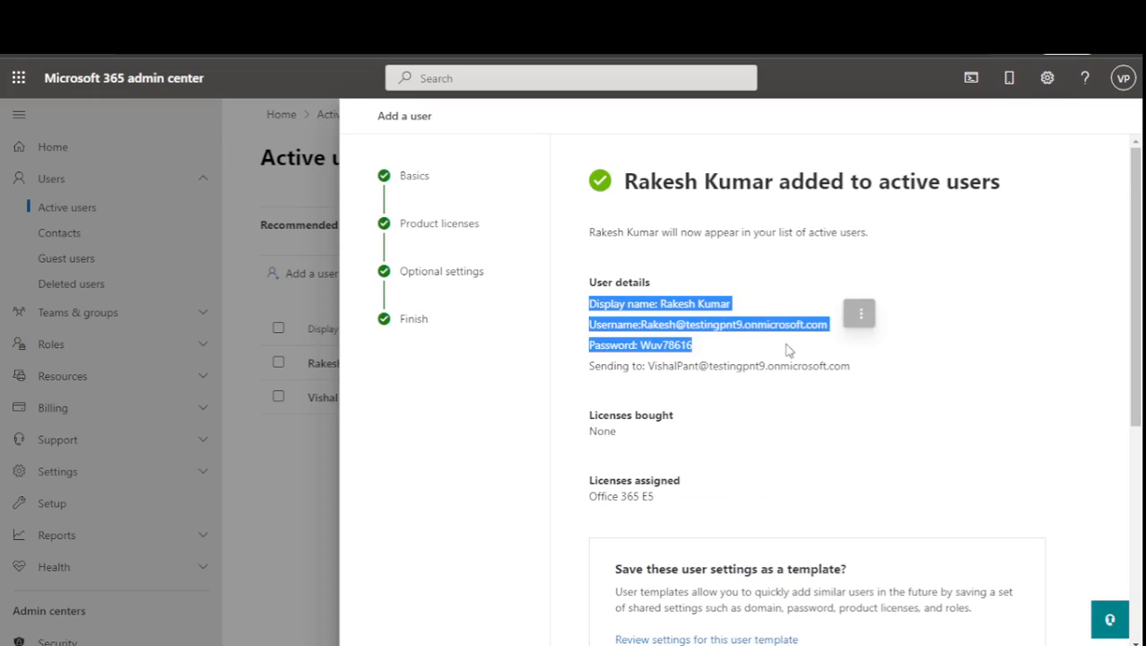
pyautogui.click(786, 348)
pyautogui.moveTo(639, 345); pyautogui.dragTo(717, 350)
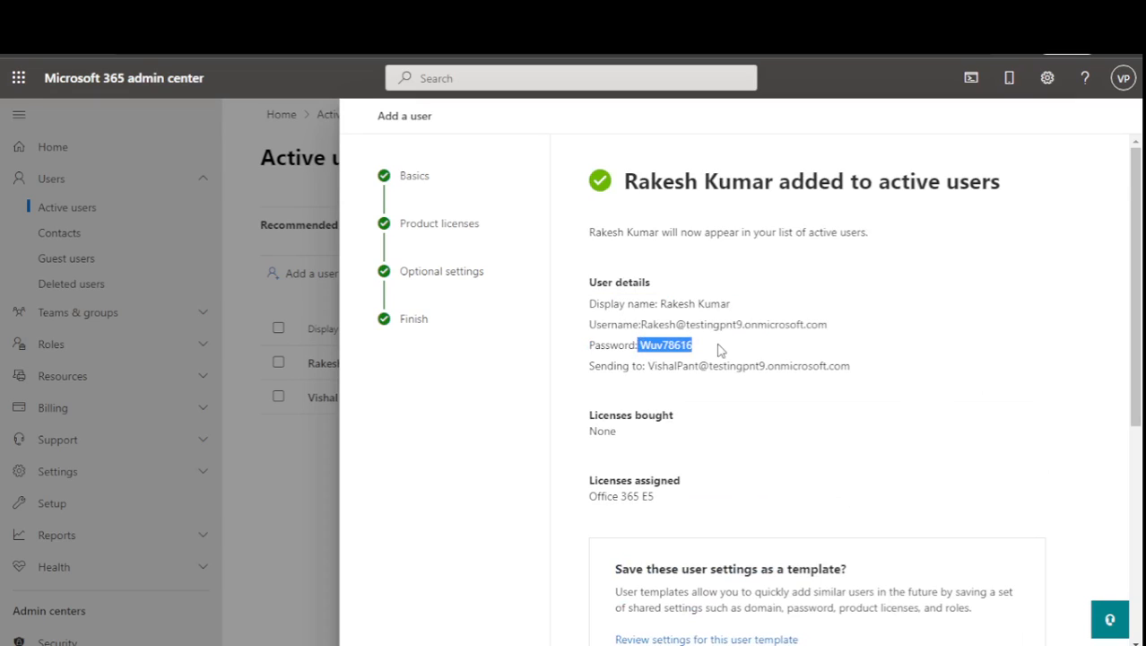
pyautogui.moveTo(608, 366); pyautogui.dragTo(860, 375)
pyautogui.moveTo(695, 346); pyautogui.dragTo(590, 298)
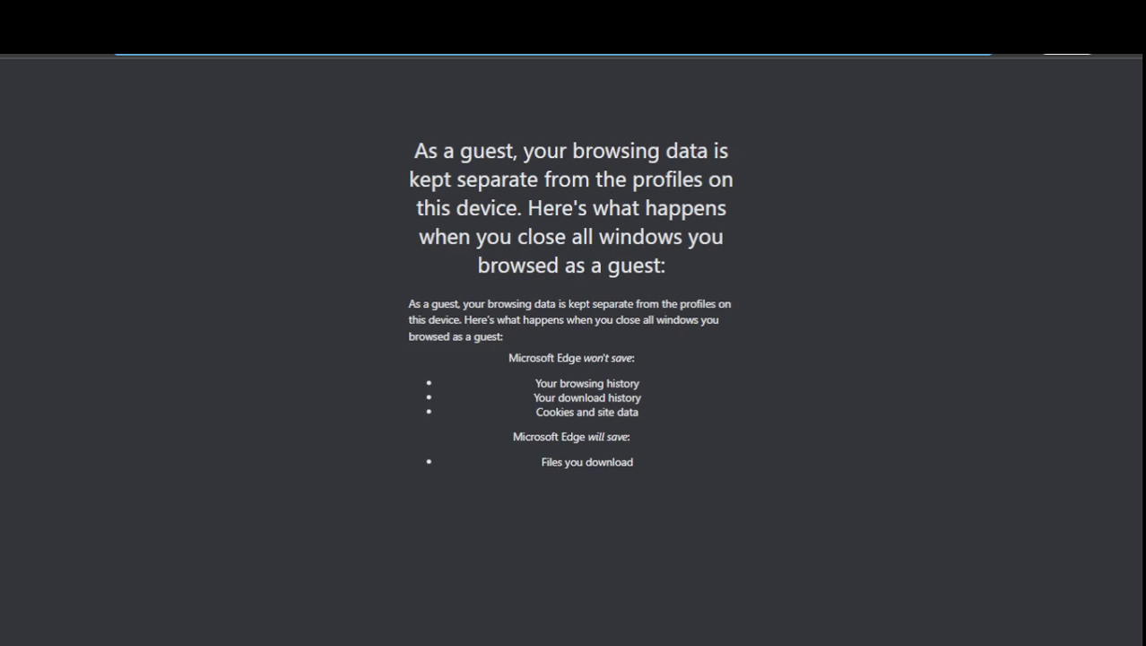
# Step: Go to outlook.office.com/owa and skip the account security setup for now
pyautogui.write('outlook')
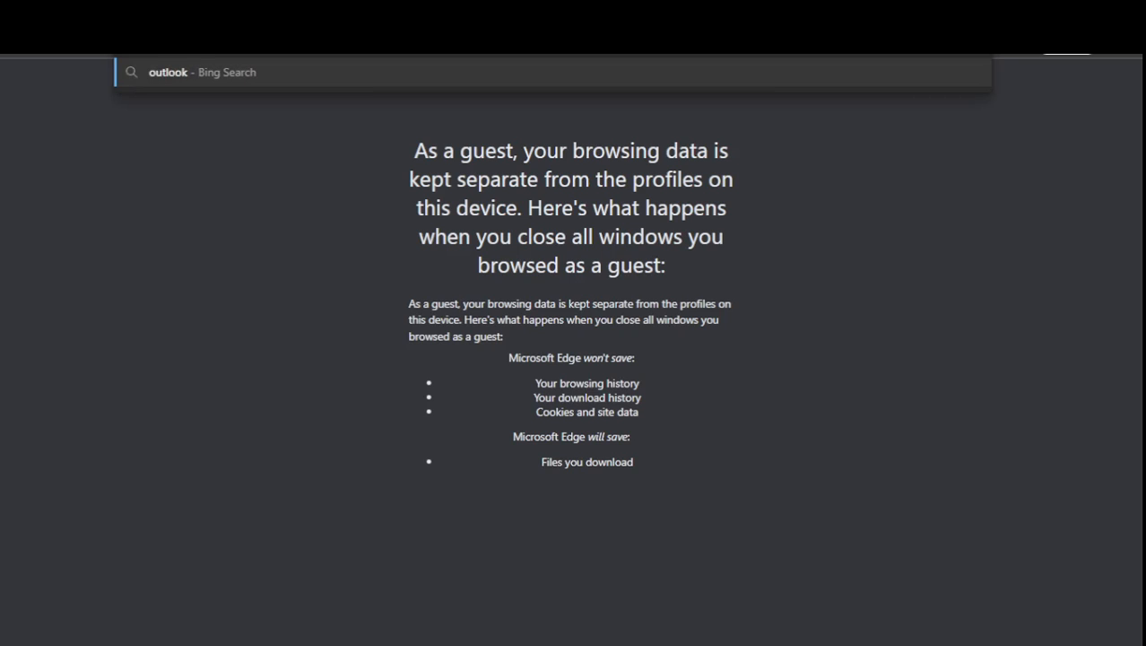
pyautogui.write('.office.com')
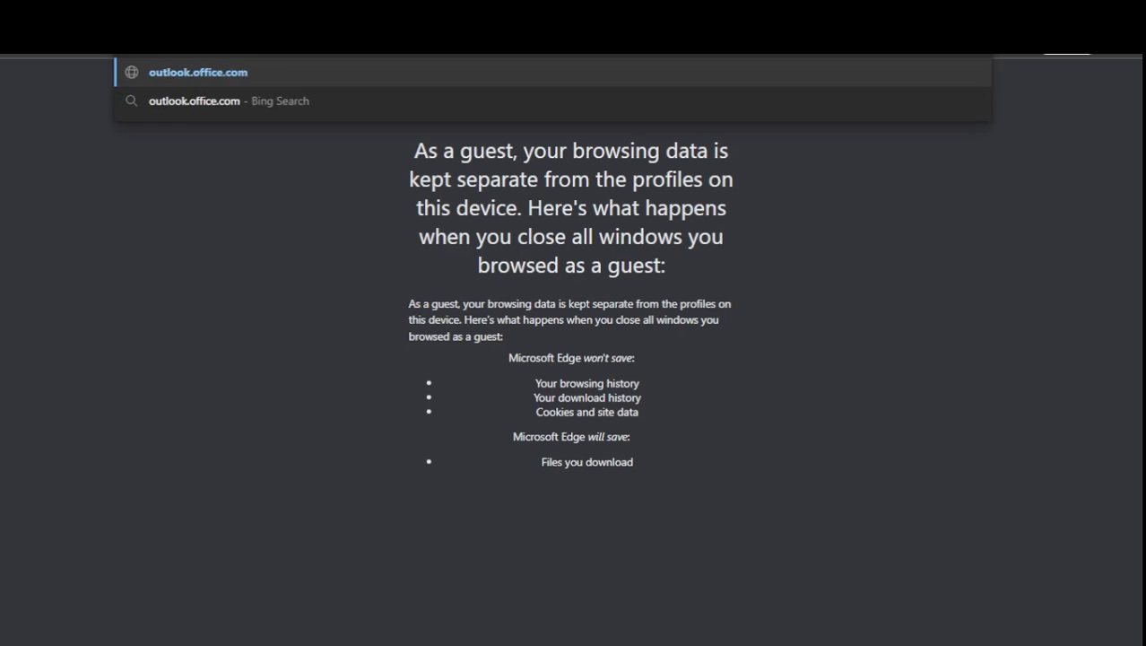
pyautogui.press('BackSpace')
pyautogui.press('BackSpace')
pyautogui.press('BackSpace')
pyautogui.press('BackSpace')
pyautogui.write('.com')
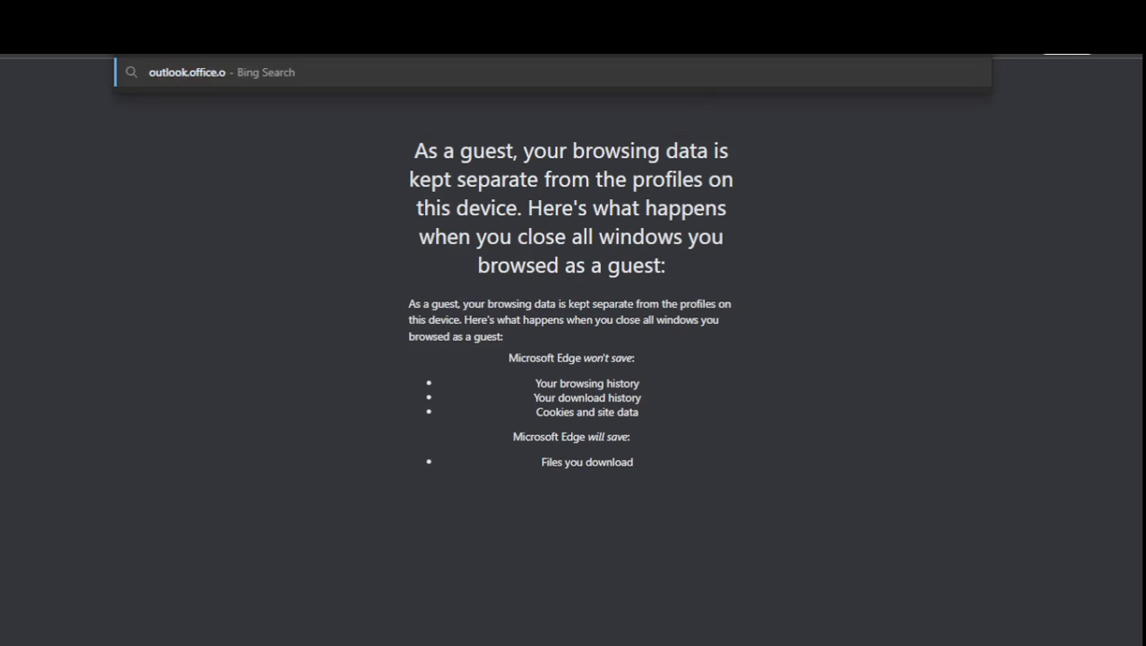
pyautogui.write('/owa')
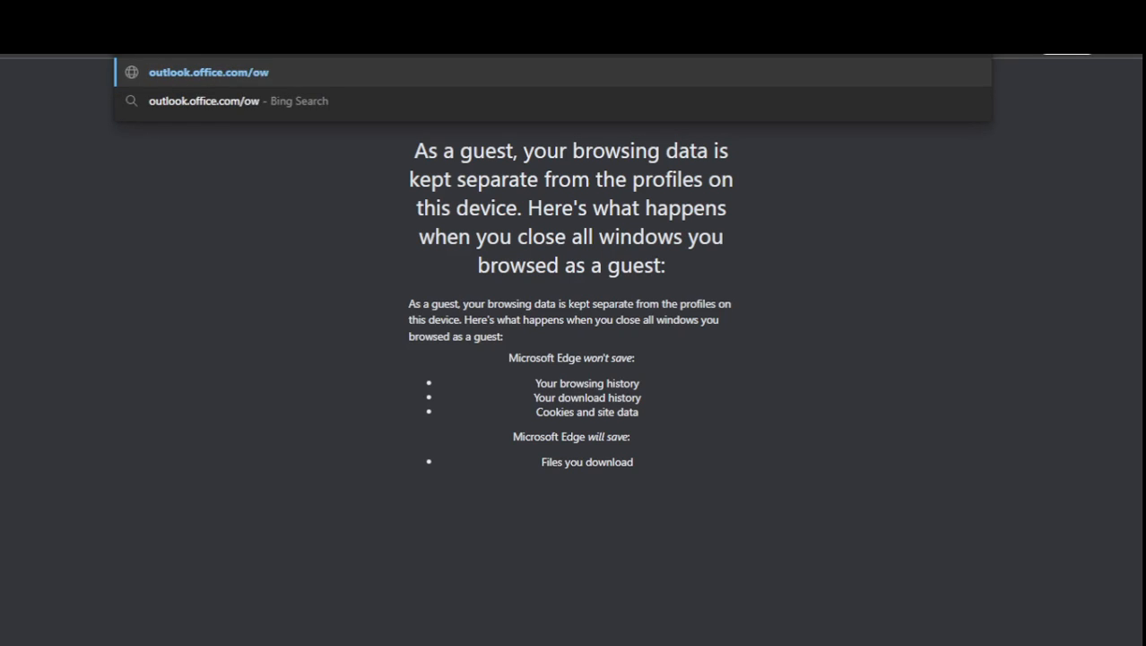
pyautogui.press('Return')
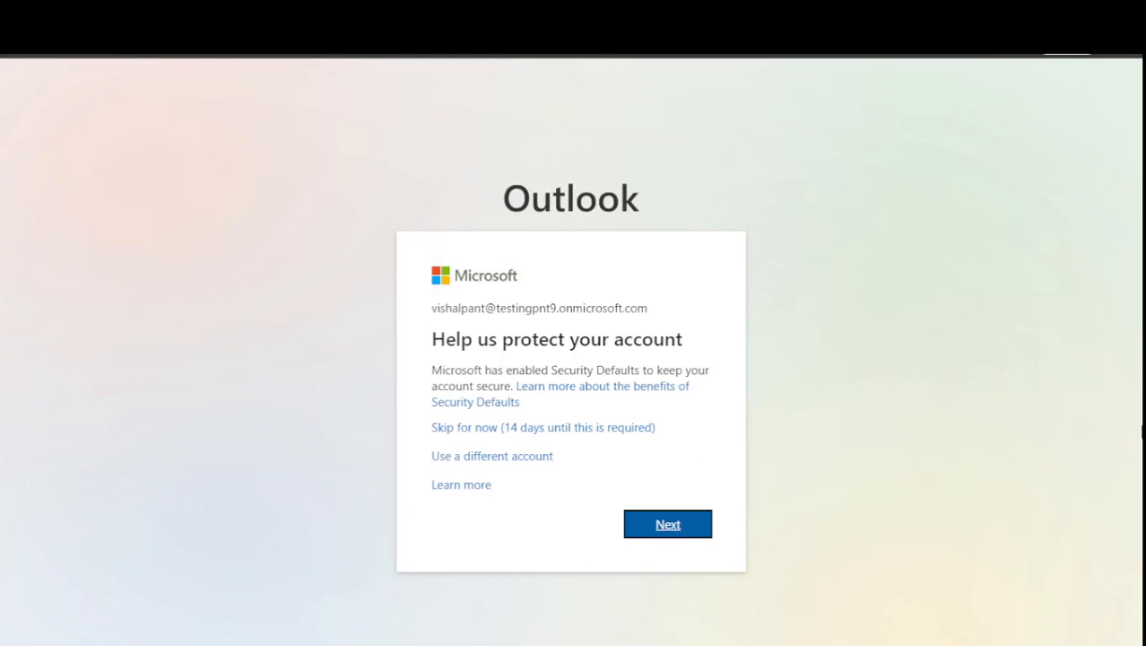
pyautogui.click(482, 434)
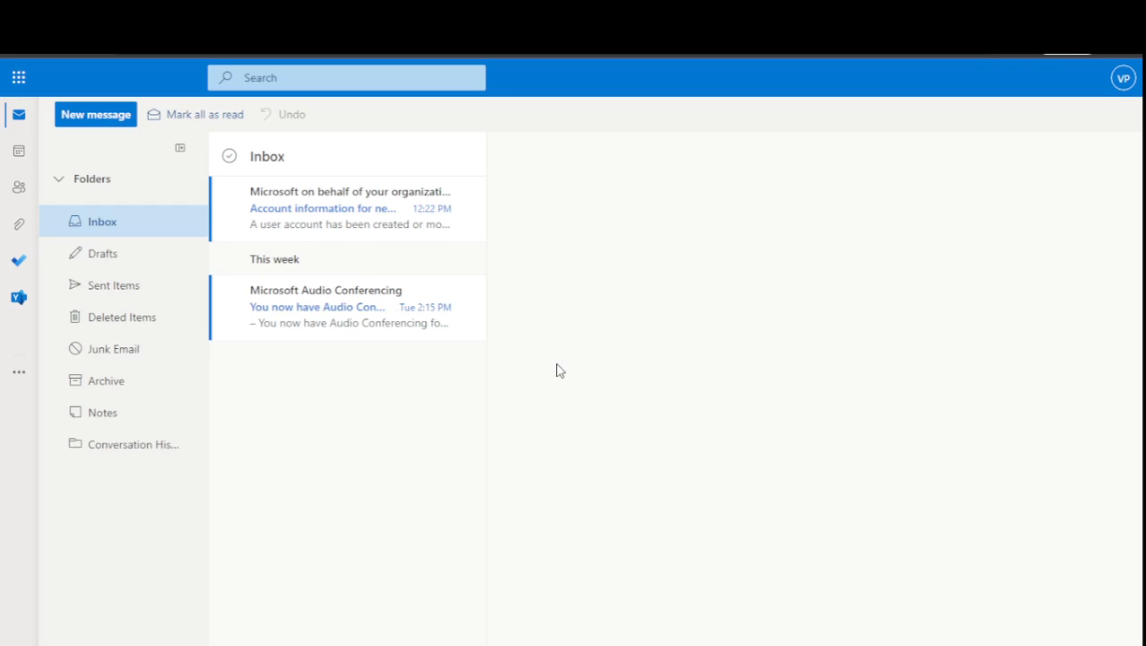
# Step: Read the new user's user name and temporary password in the account-information email, then return to the admin center
pyautogui.click(330, 215)
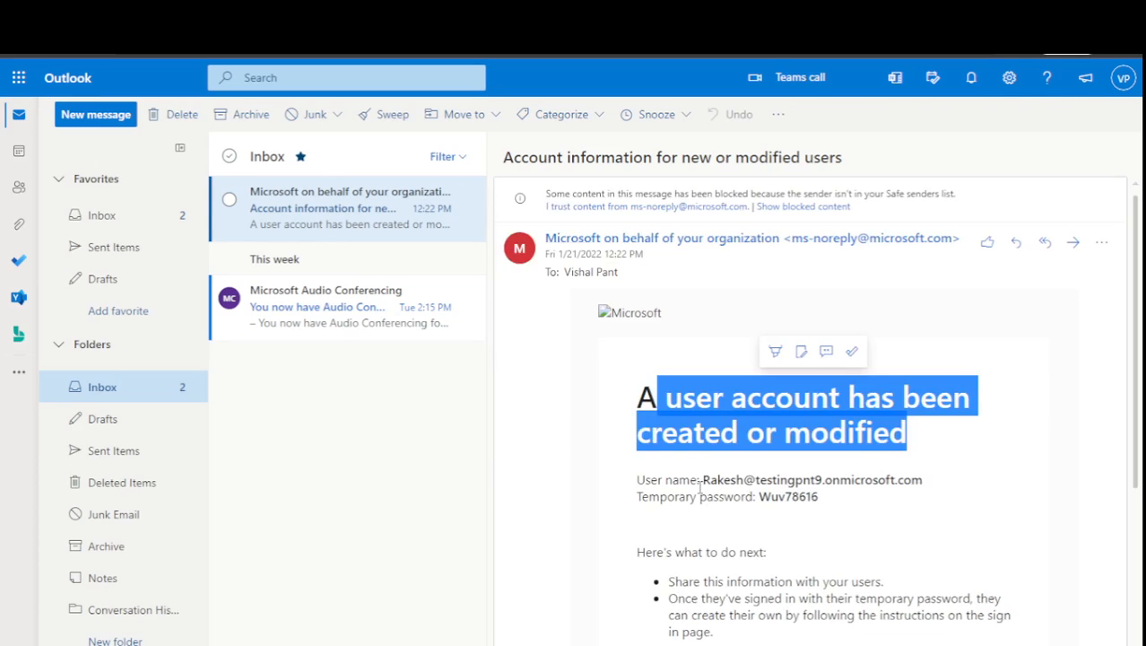
pyautogui.moveTo(700, 487); pyautogui.dragTo(933, 482)
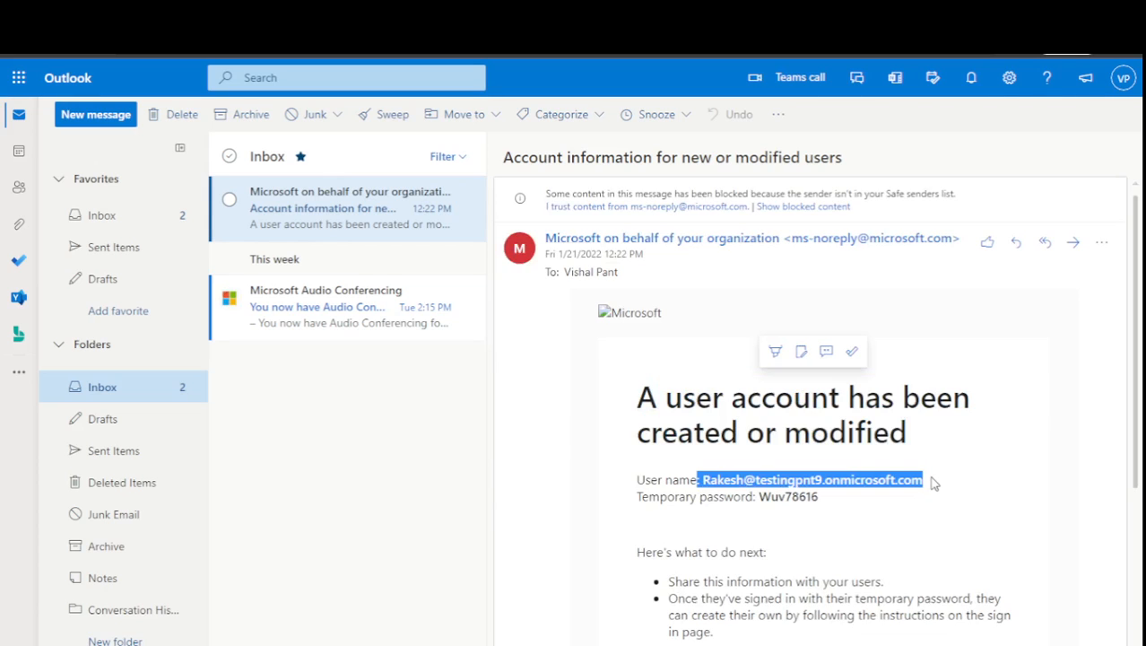
pyautogui.moveTo(759, 496); pyautogui.dragTo(819, 496)
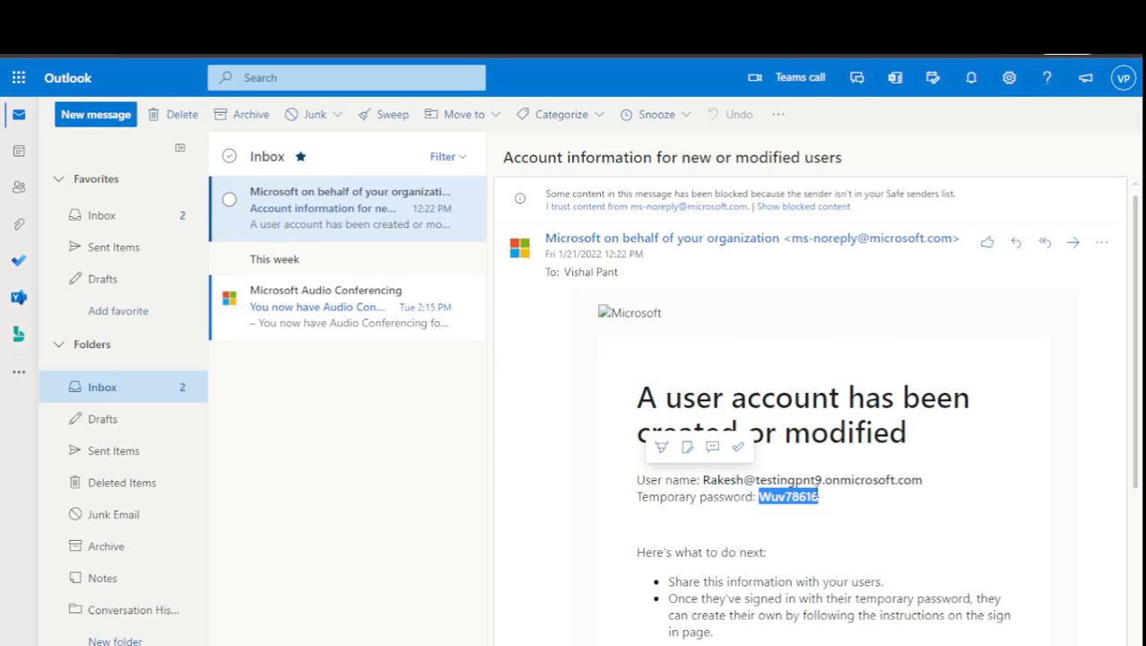
pyautogui.click(932, 537)
pyautogui.scroll(-3, 928, 538)
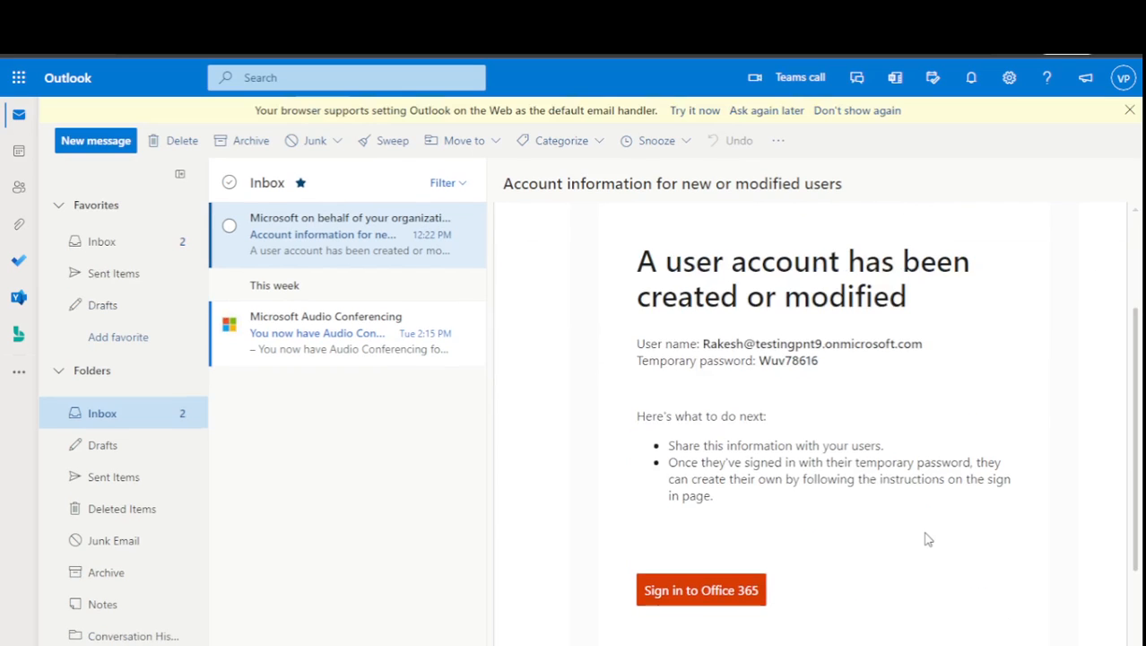
pyautogui.scroll(2, 928, 538)
pyautogui.click(179, 12)
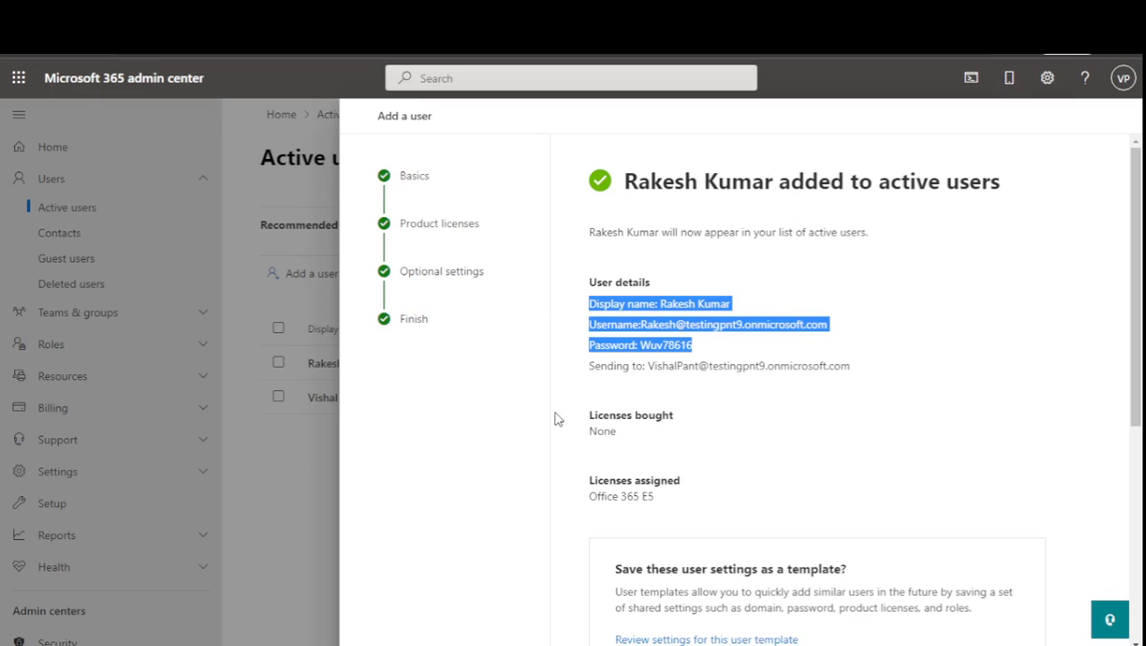
# Step: Close the wizard, open the new user in Active users and check their admin roles
pyautogui.click(617, 644)
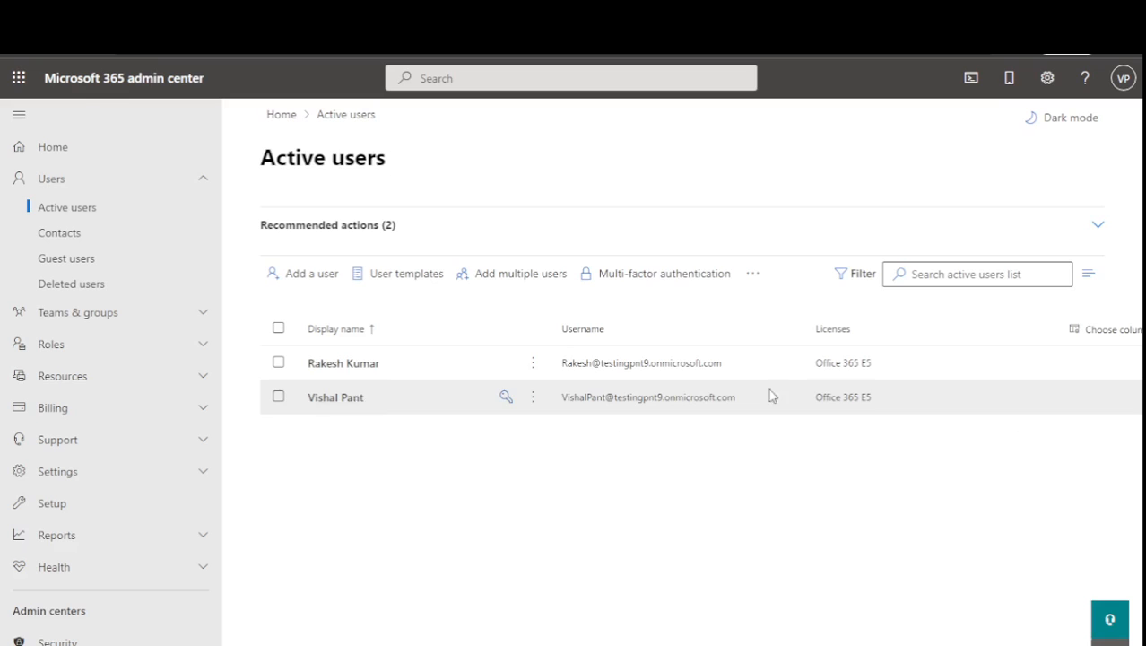
pyautogui.click(343, 374)
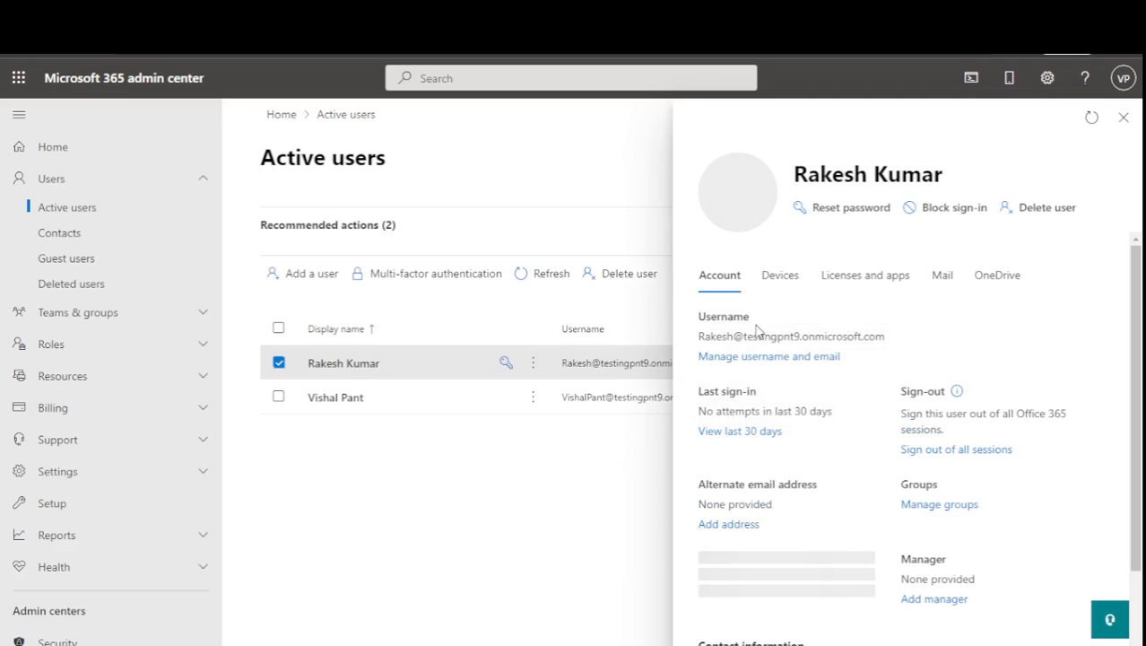
pyautogui.scroll(-3, 773, 519)
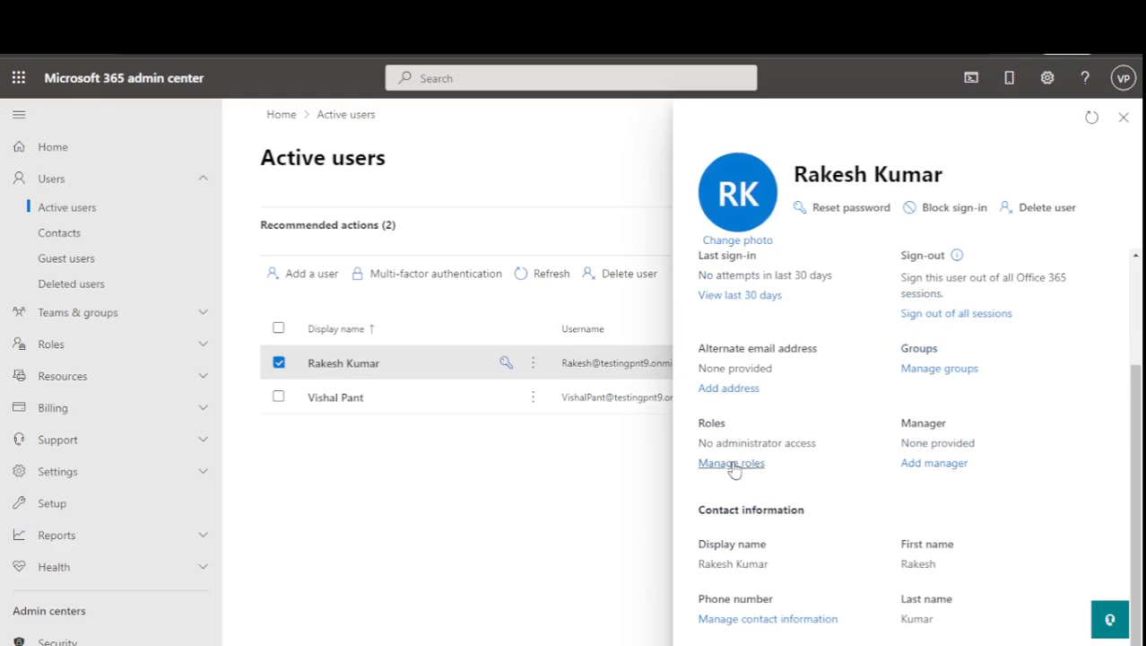
pyautogui.click(732, 463)
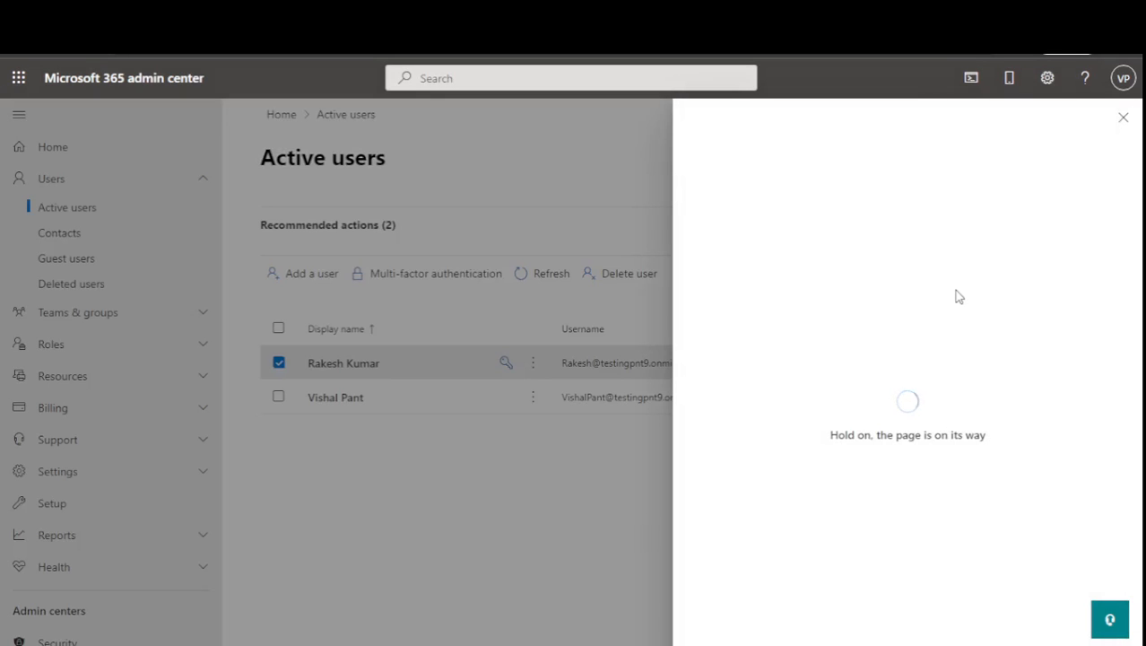
pyautogui.click(1123, 117)
# Step: Reopen the user's details and view the Devices tab
pyautogui.click(338, 375)
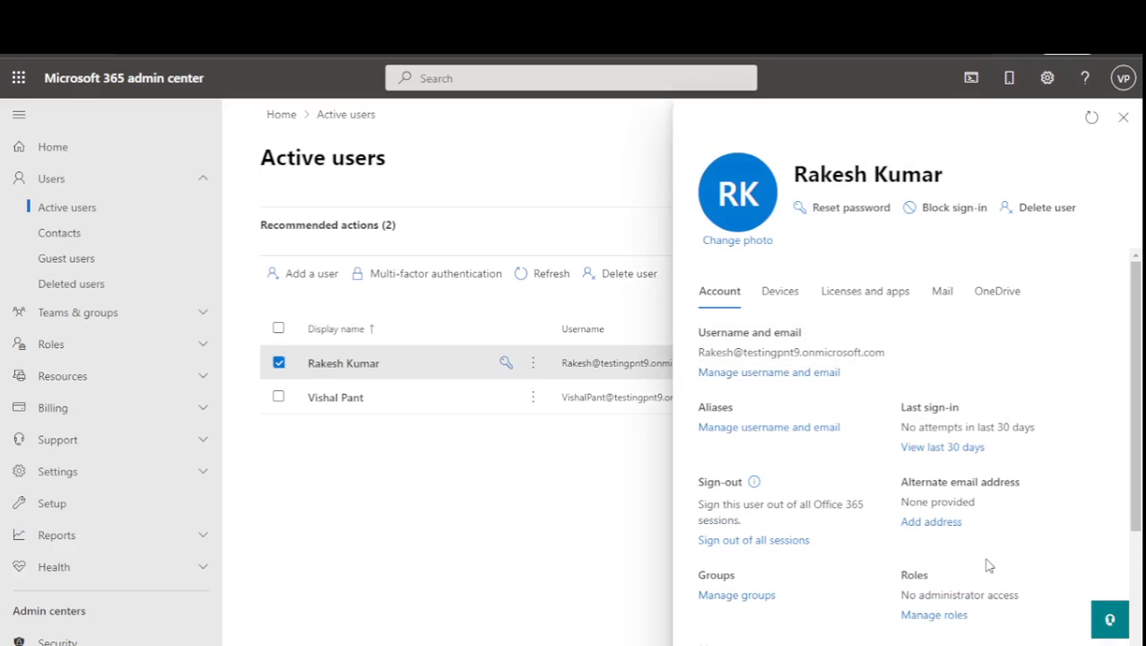
pyautogui.scroll(-1, 982, 563)
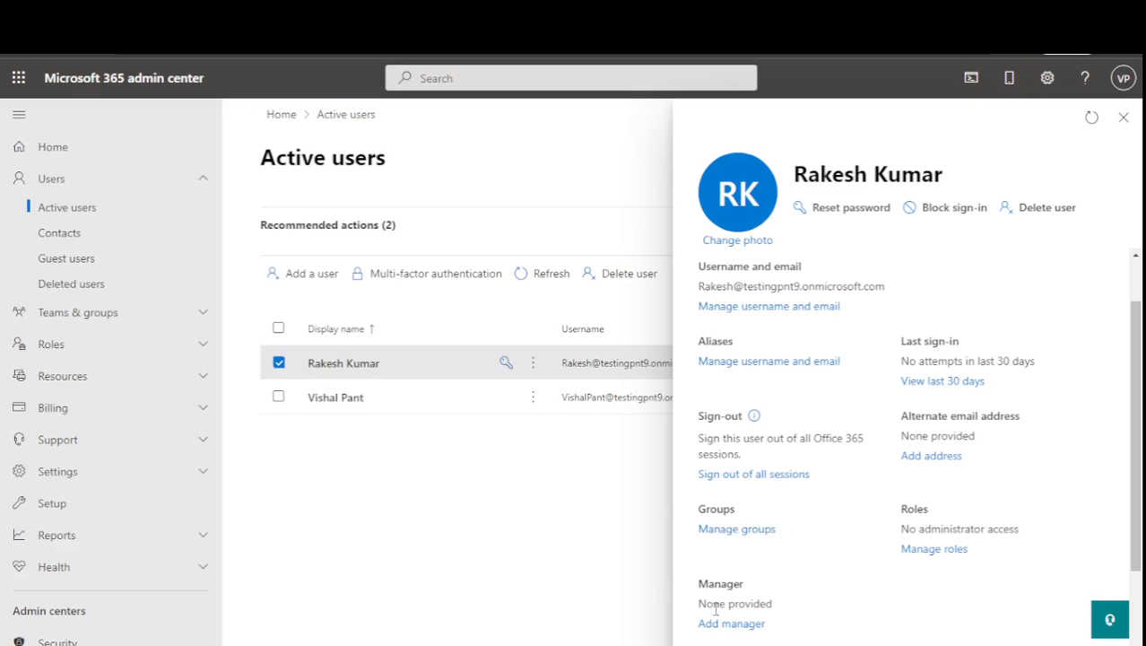
pyautogui.scroll(1, 802, 306)
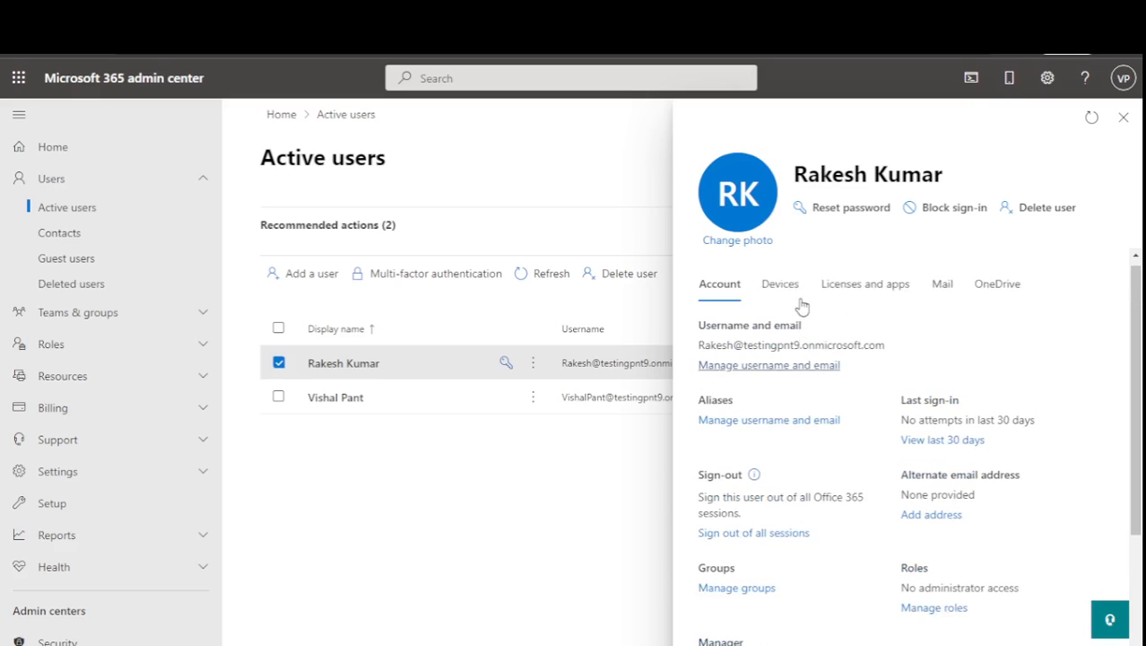
pyautogui.click(787, 294)
# Step: Check the user's Office 365 E5 license, apps and products, then view their Mail settings
pyautogui.click(863, 296)
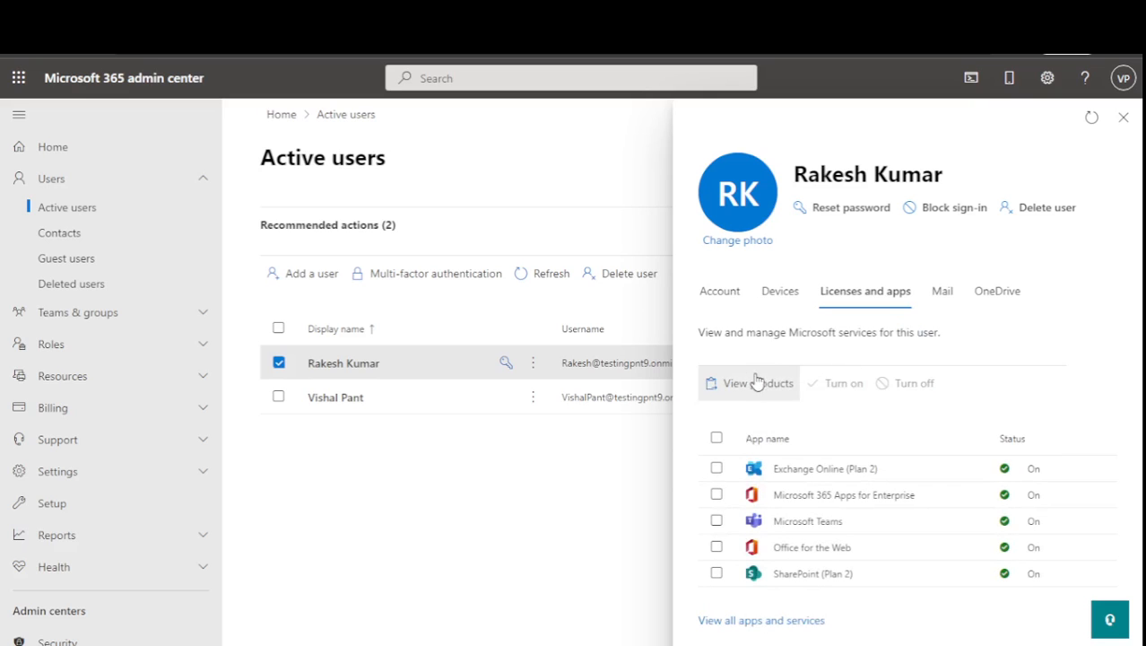
pyautogui.click(717, 439)
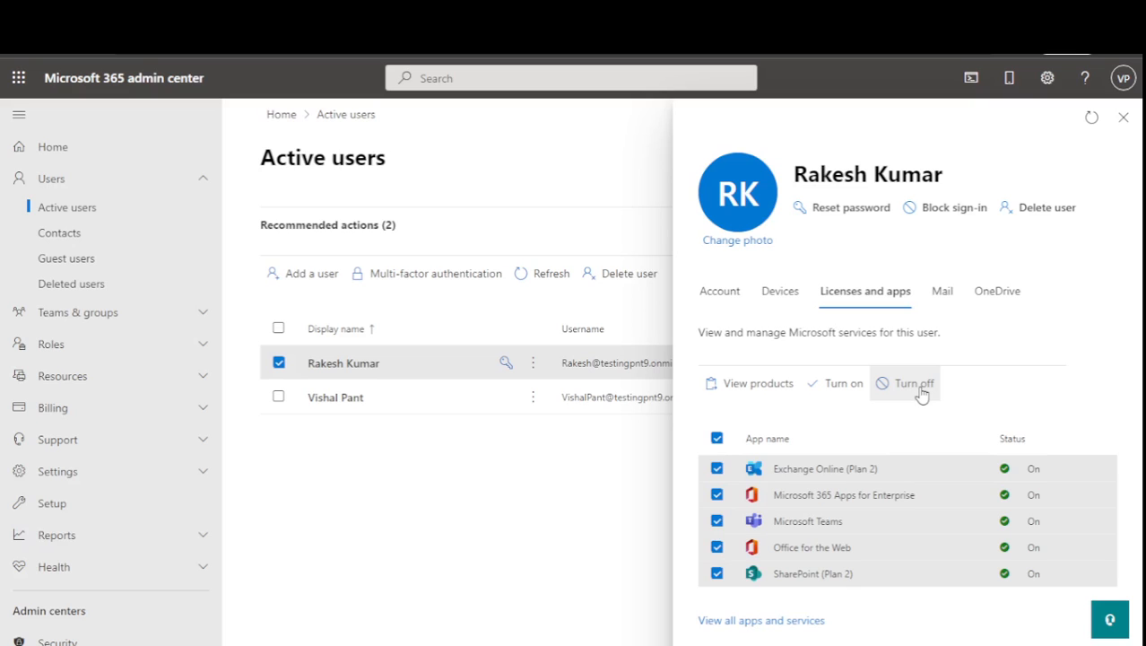
pyautogui.click(793, 392)
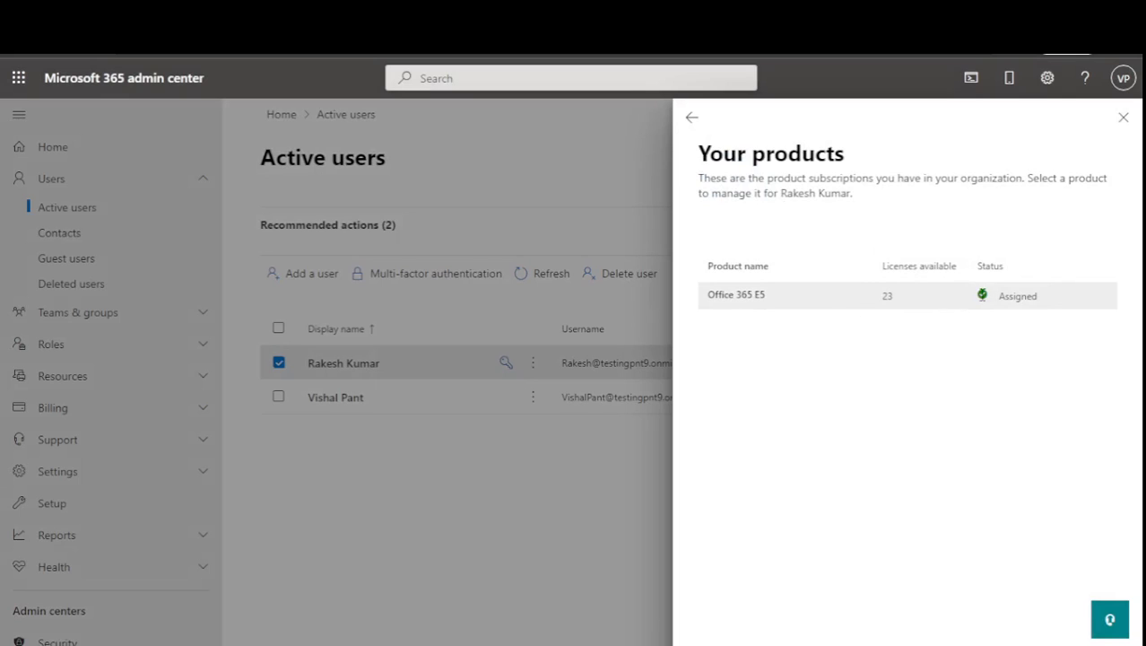
pyautogui.click(694, 119)
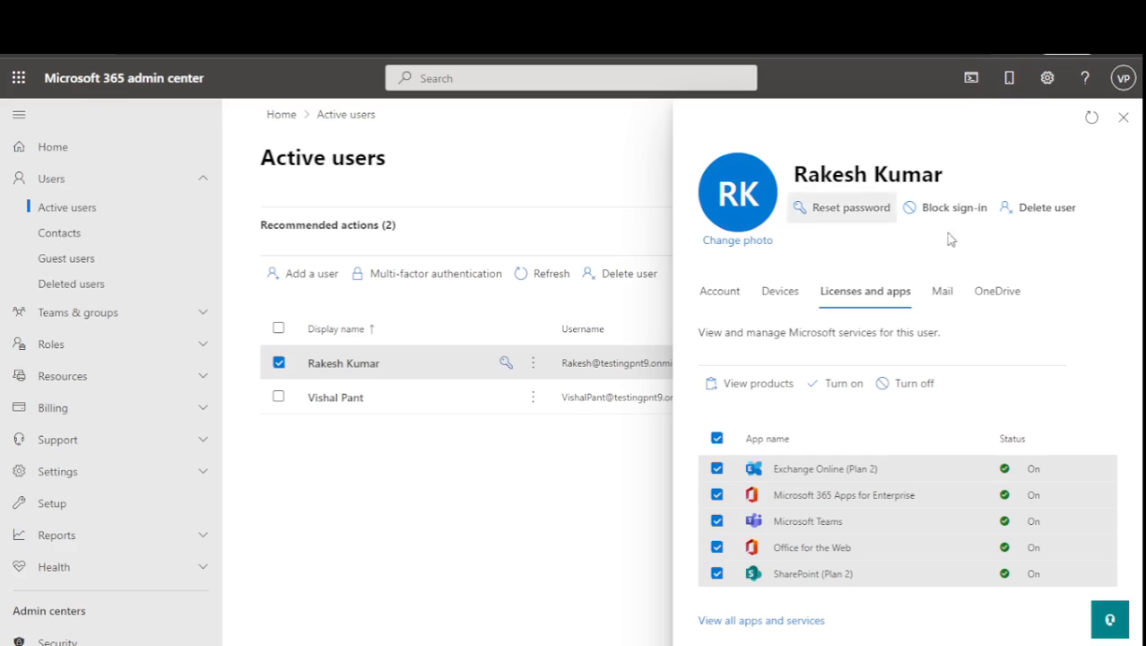
pyautogui.click(952, 294)
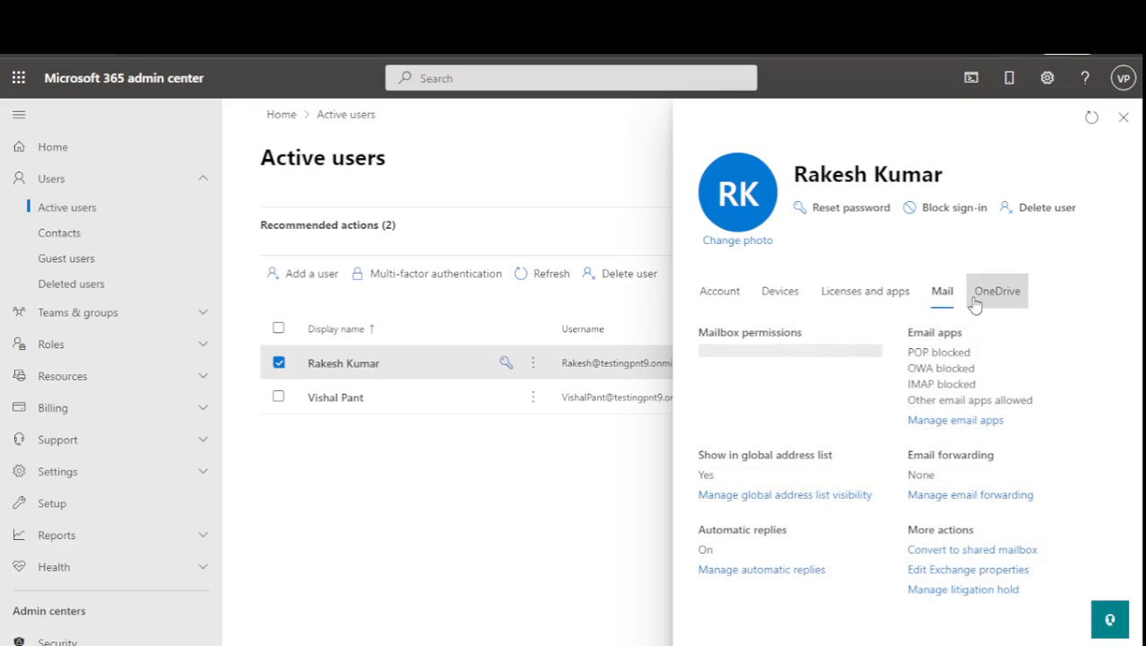
# Step: Browse the user's Account, Devices and Mail tabs
pyautogui.click(720, 294)
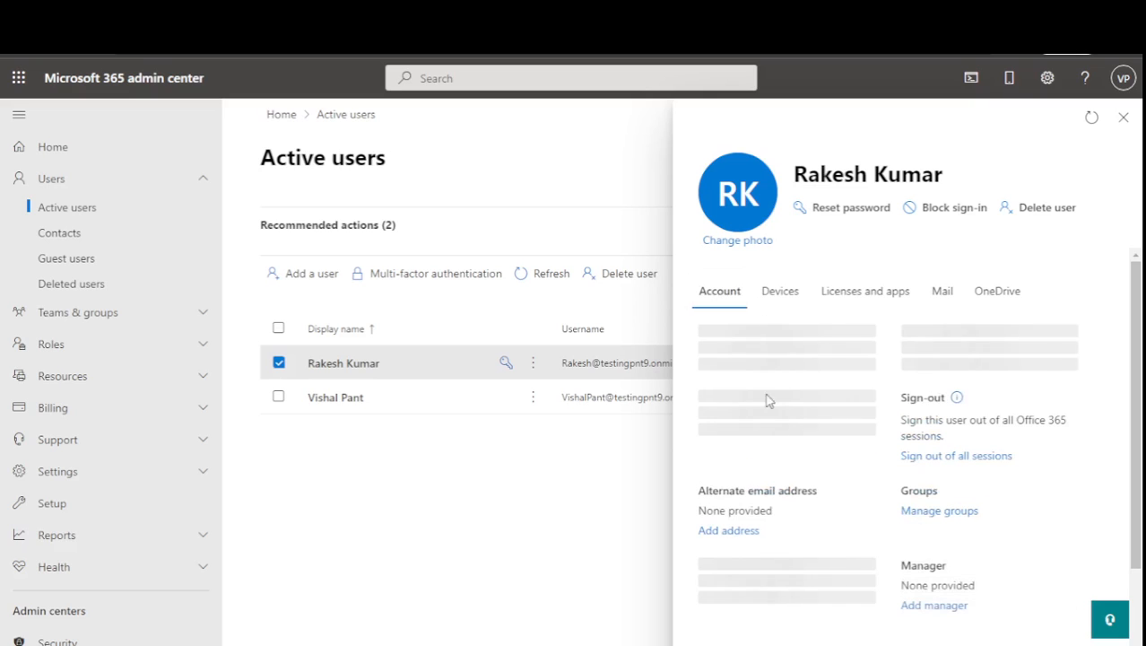
pyautogui.rightClick(809, 502)
pyautogui.click(846, 577)
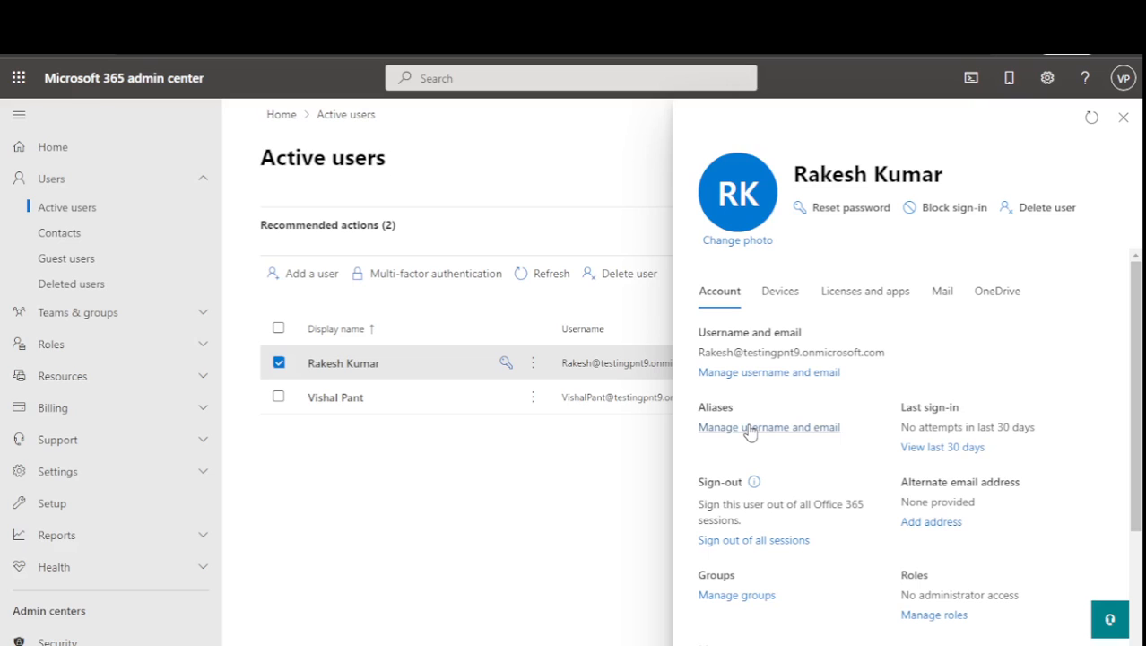
pyautogui.scroll(-1, 803, 502)
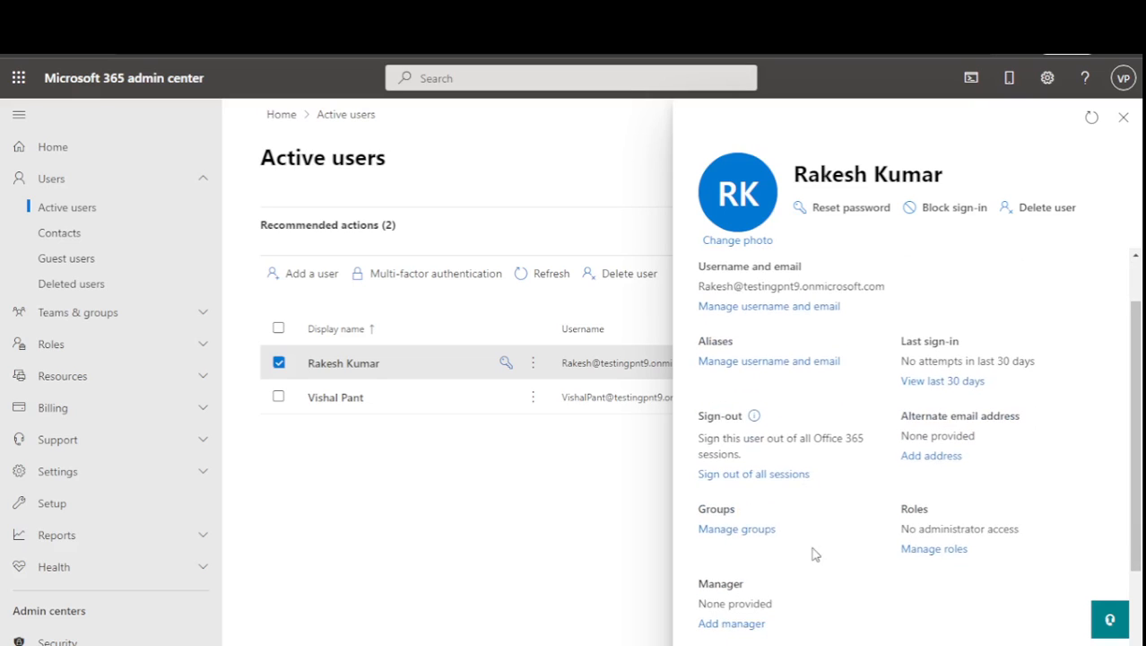
pyautogui.scroll(1, 748, 502)
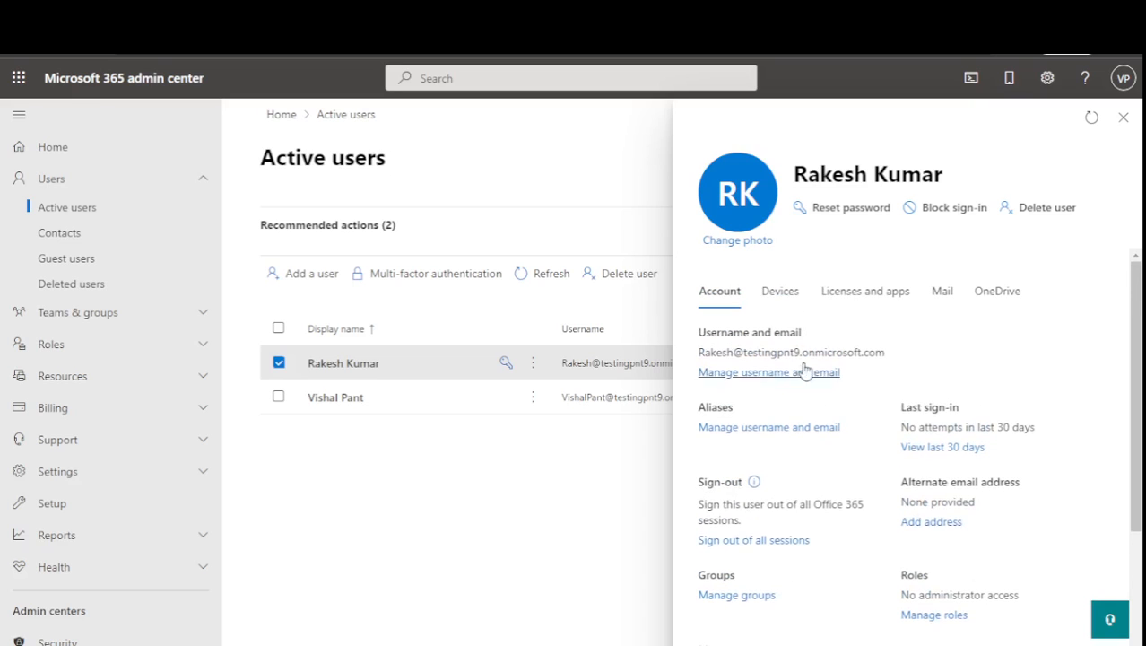
pyautogui.click(778, 296)
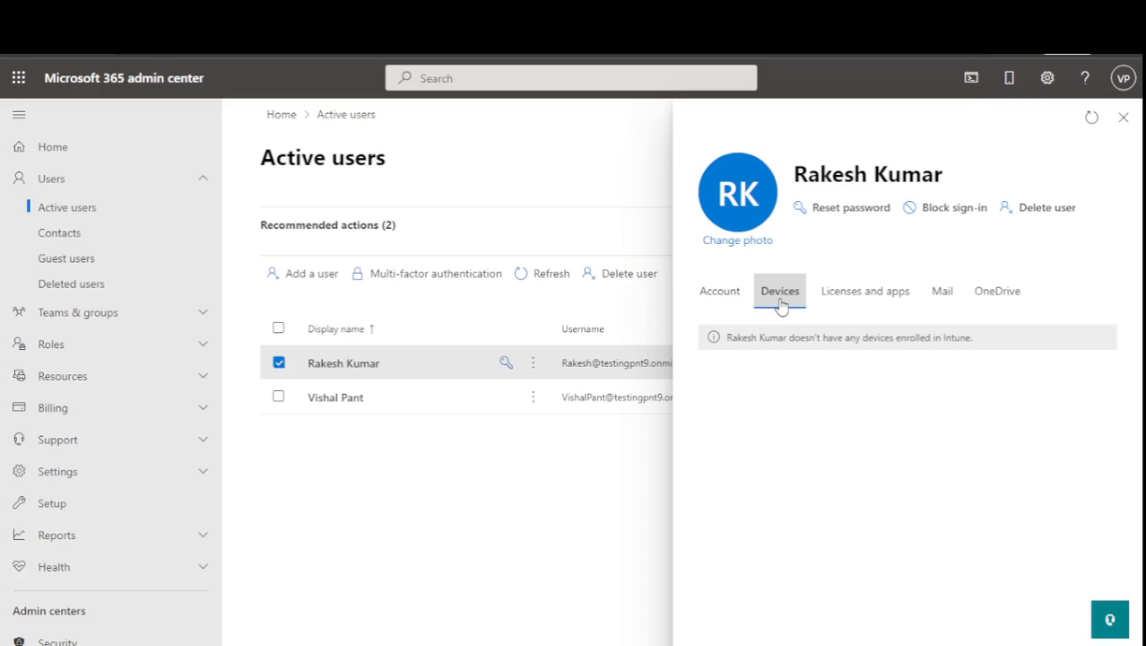
pyautogui.click(942, 292)
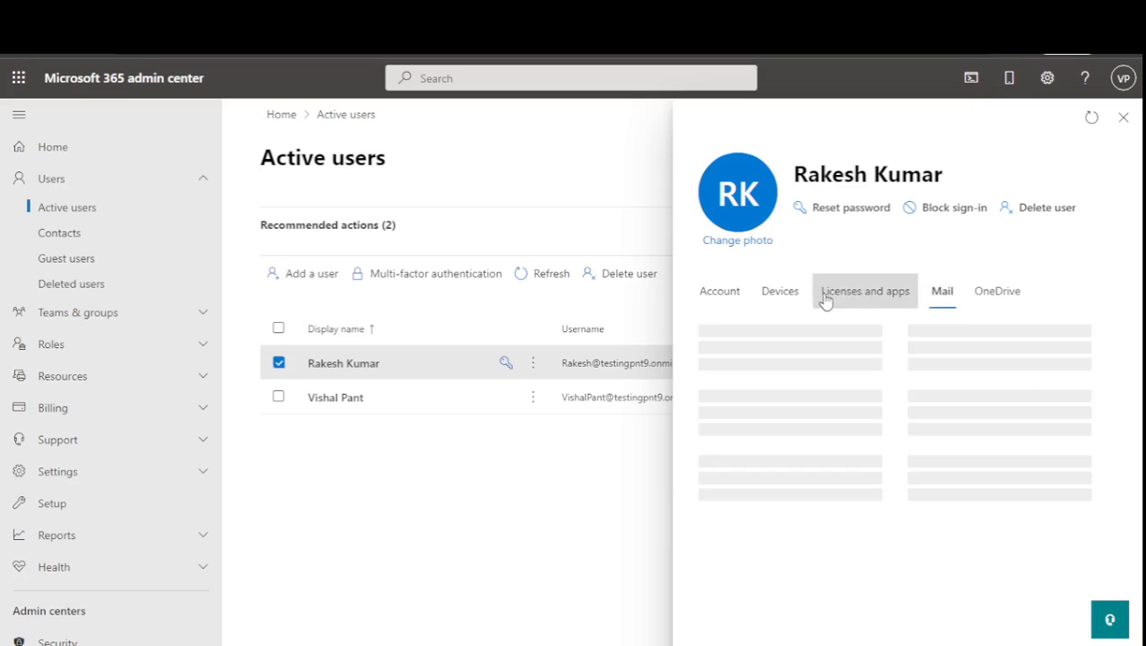
pyautogui.click(758, 305)
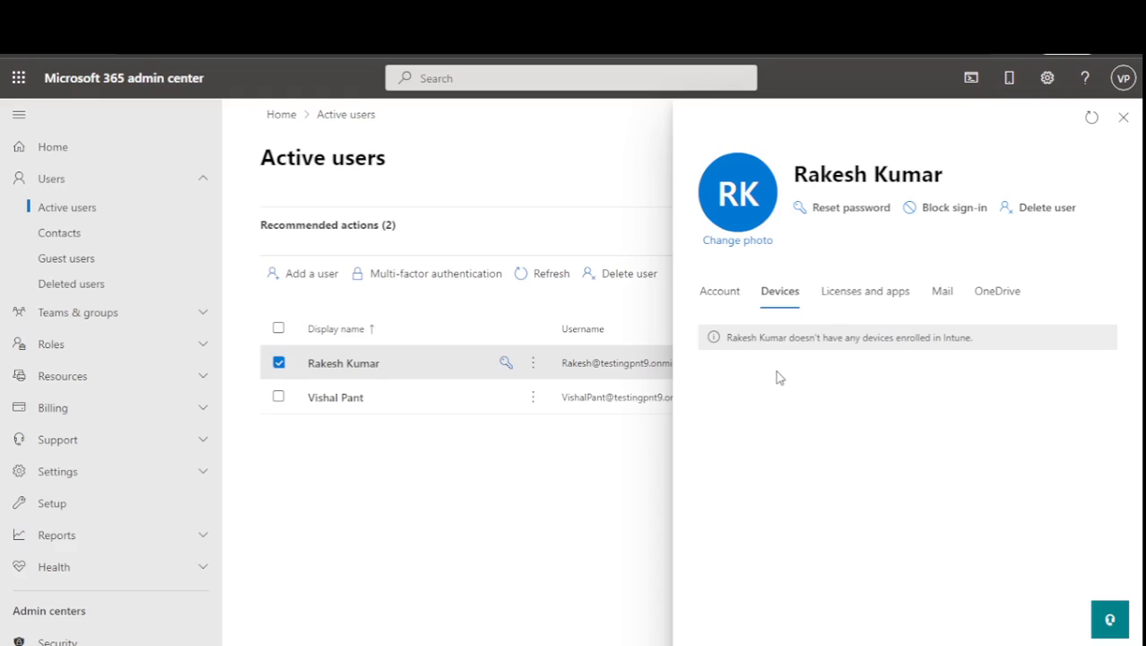
# Step: Look through the Licenses and apps, Mail and OneDrive tabs, ending on OneDrive
pyautogui.click(845, 297)
pyautogui.click(956, 299)
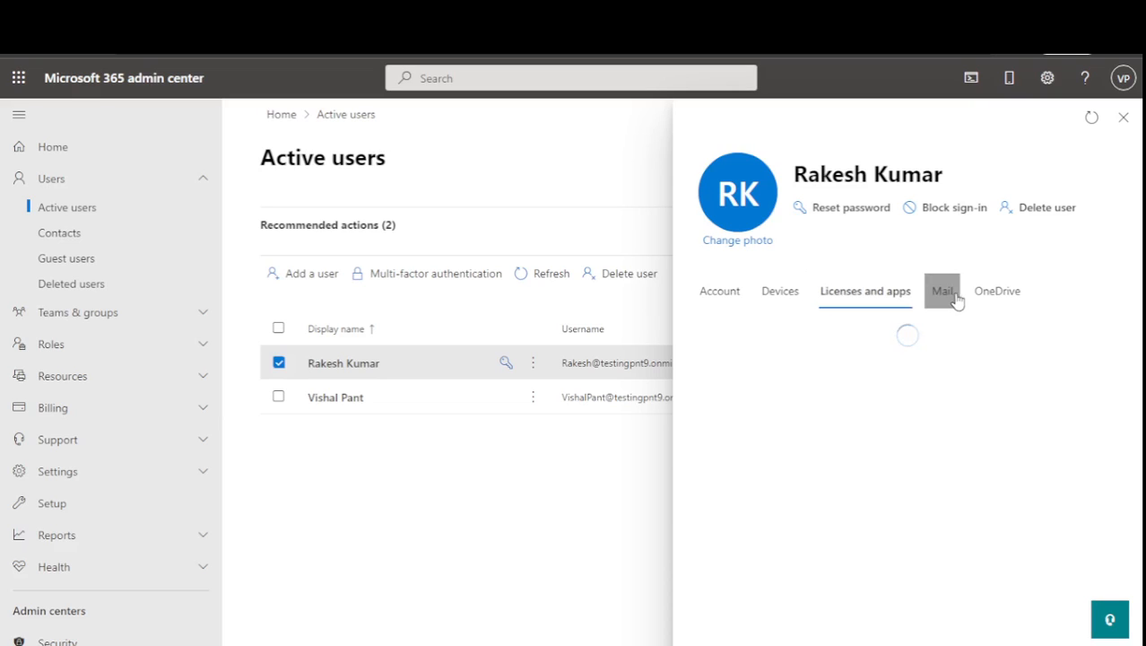
pyautogui.click(976, 290)
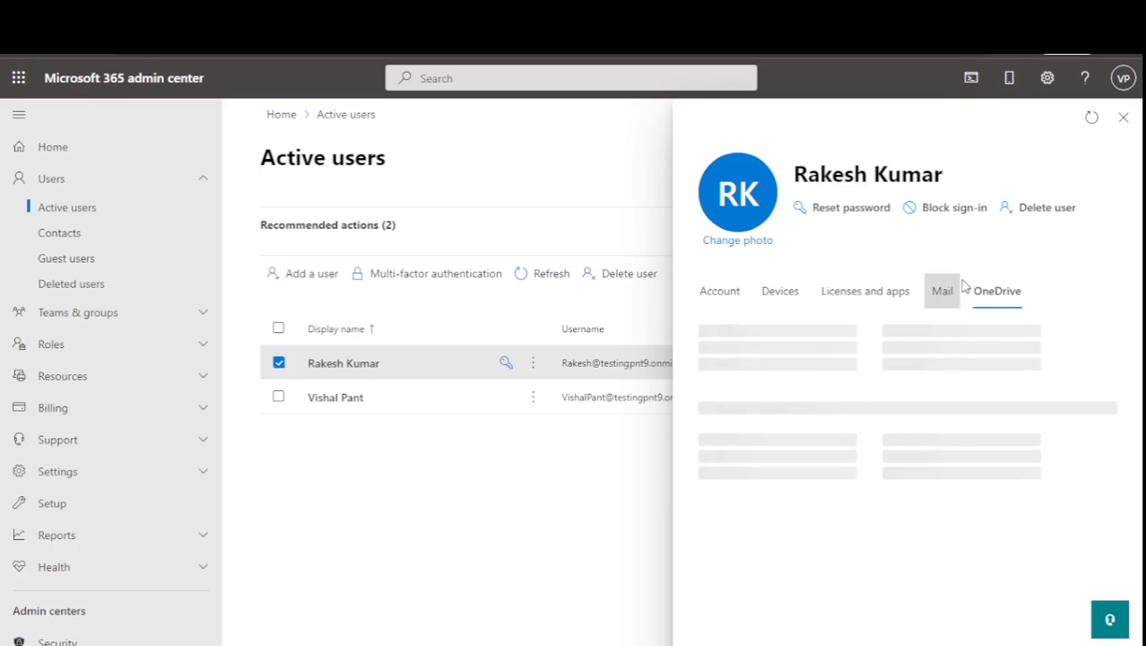
pyautogui.click(940, 295)
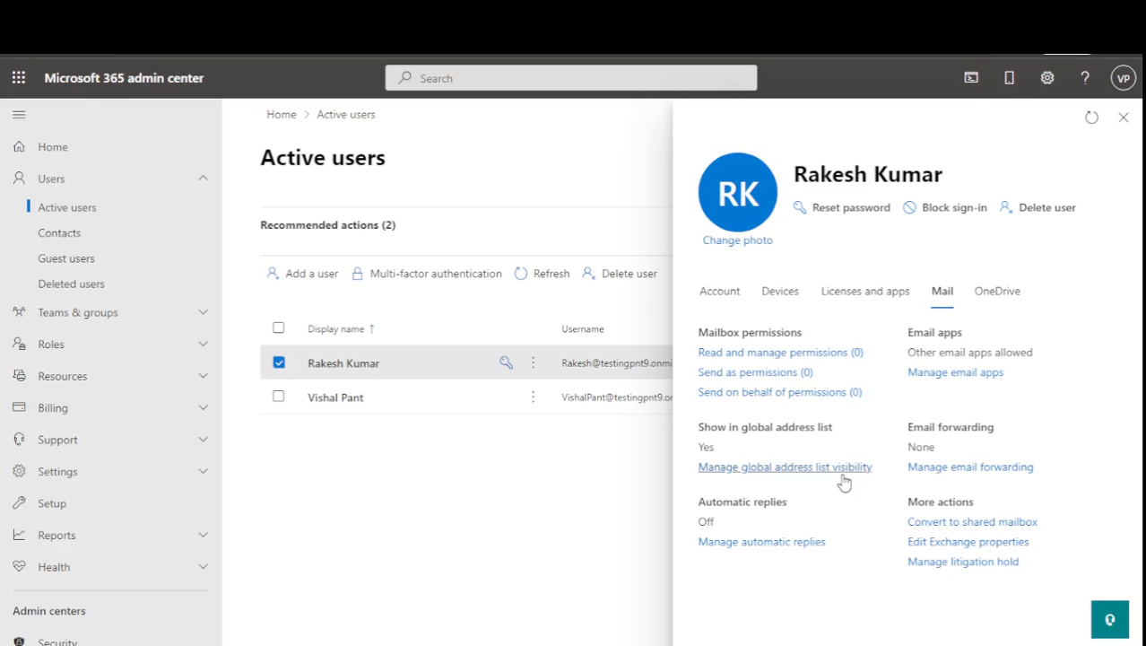
pyautogui.click(1012, 292)
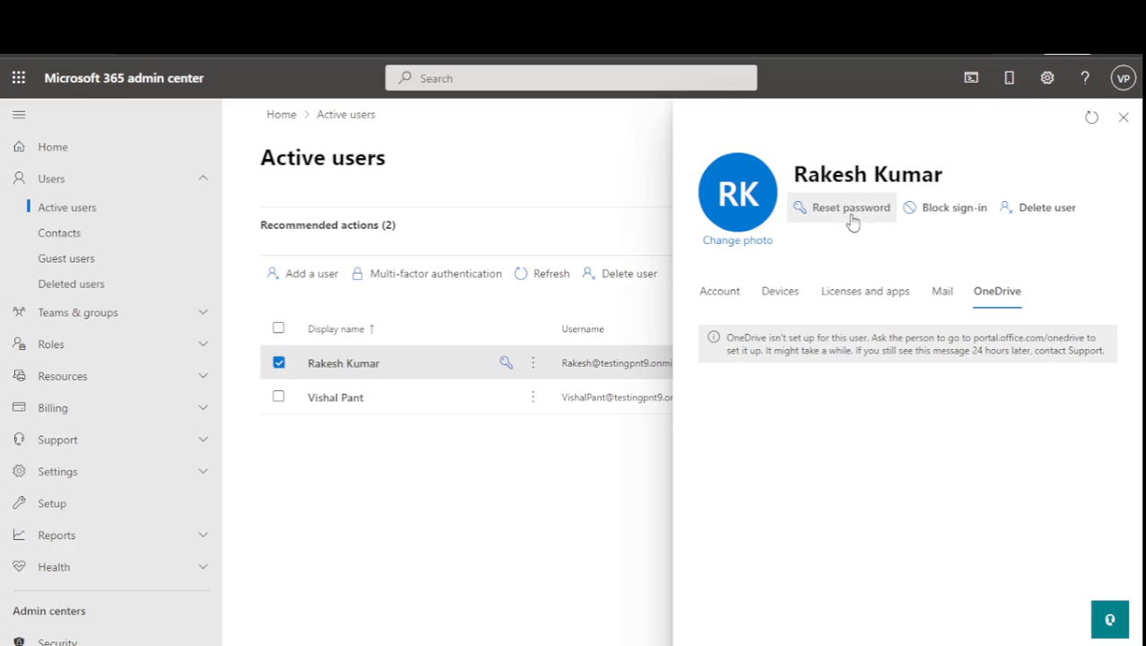
# Step: Open the Block sign-in panel for the new user
pyautogui.click(948, 209)
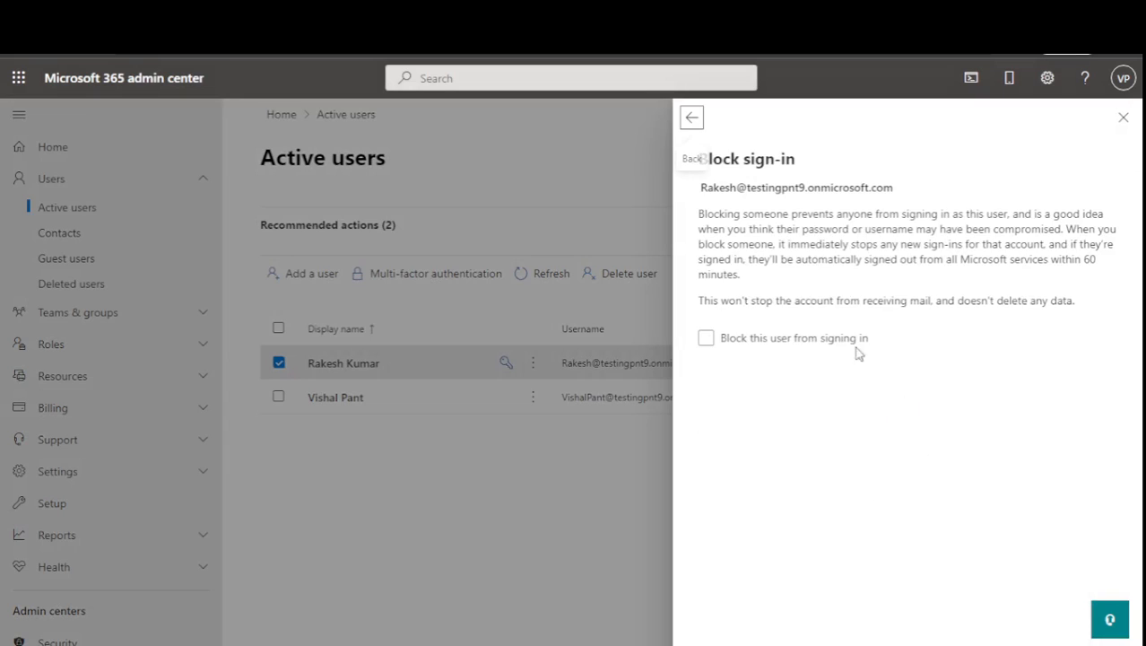
pyautogui.click(762, 351)
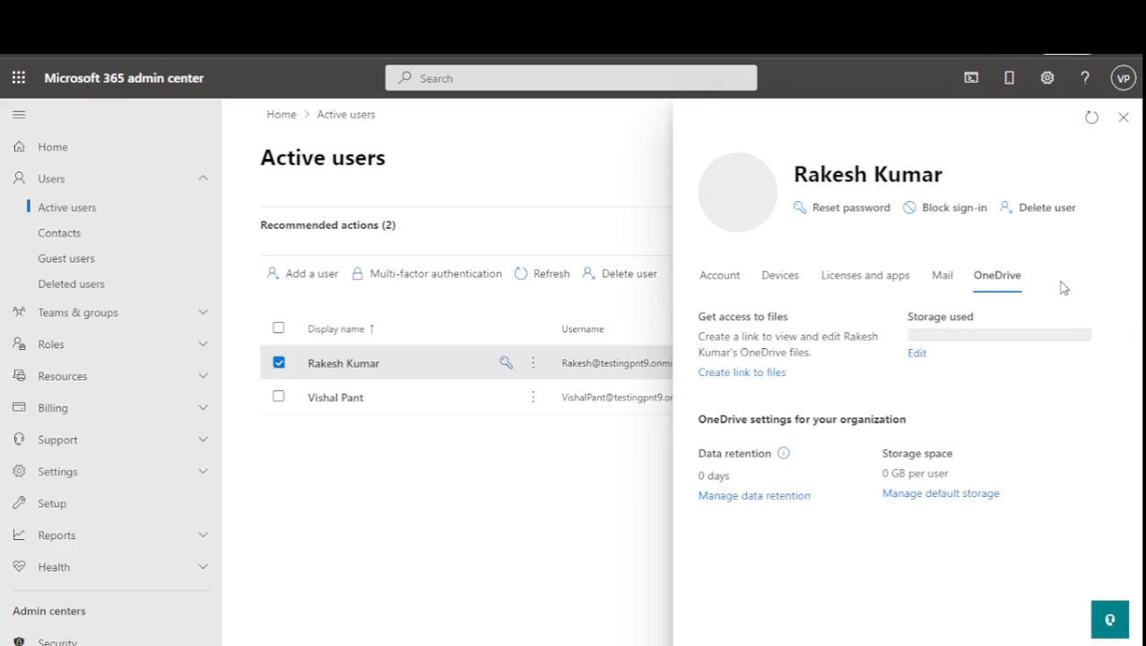
# Step: Review the Delete user panel's 30-day restore note, then close it without deleting the user
pyautogui.click(1042, 219)
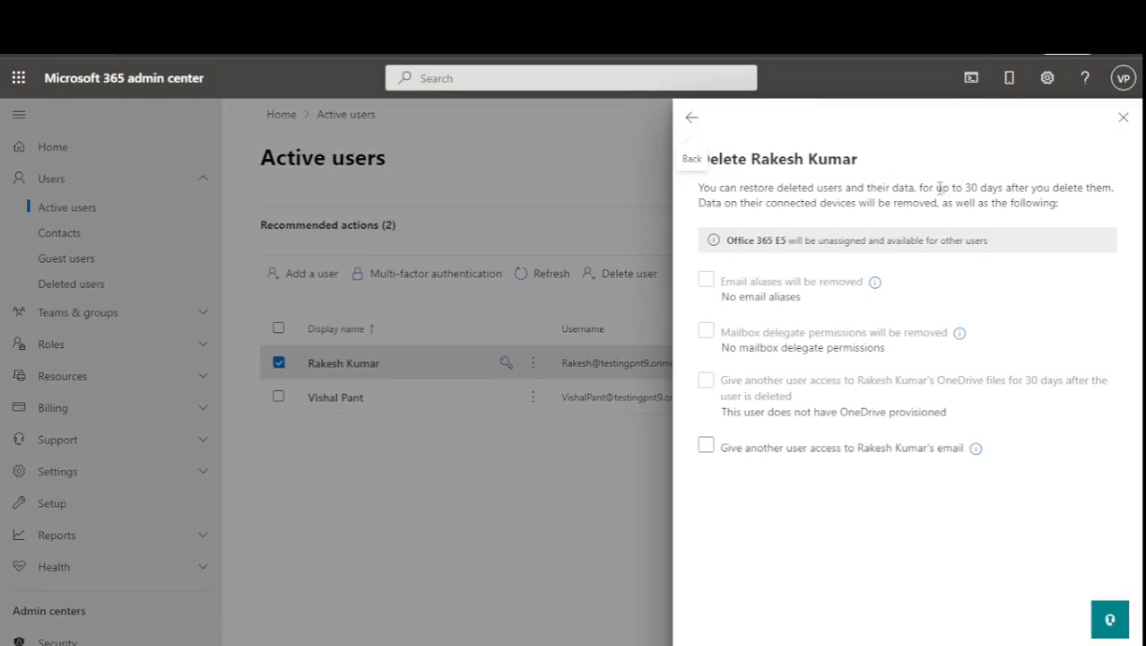
pyautogui.moveTo(938, 188); pyautogui.dragTo(1105, 184)
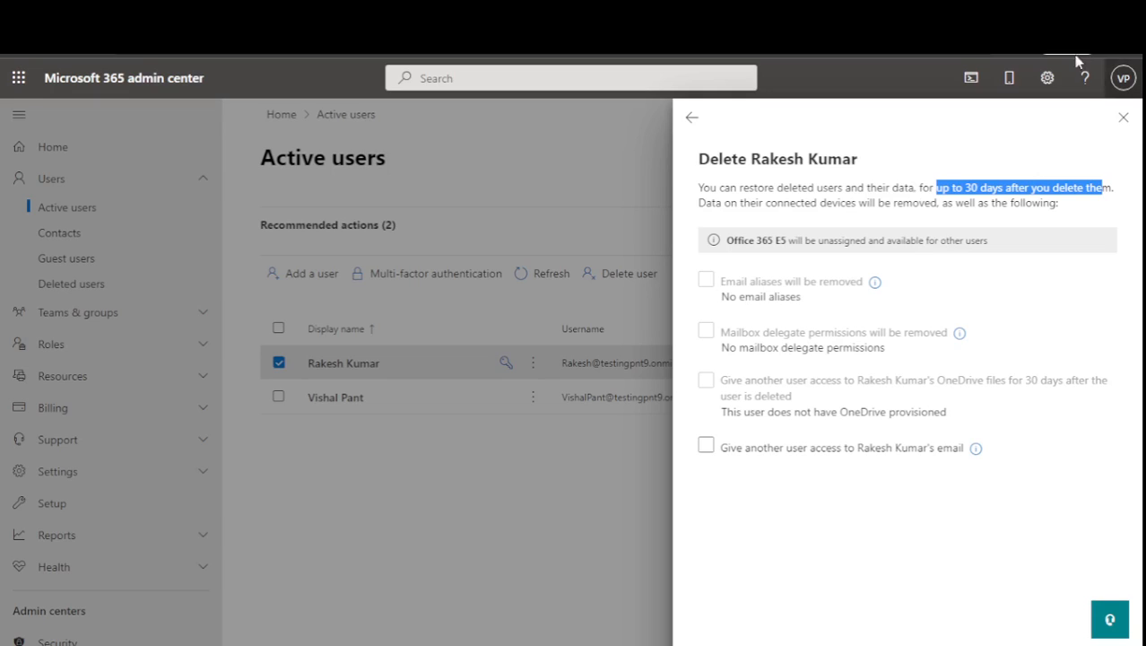
pyautogui.click(447, 315)
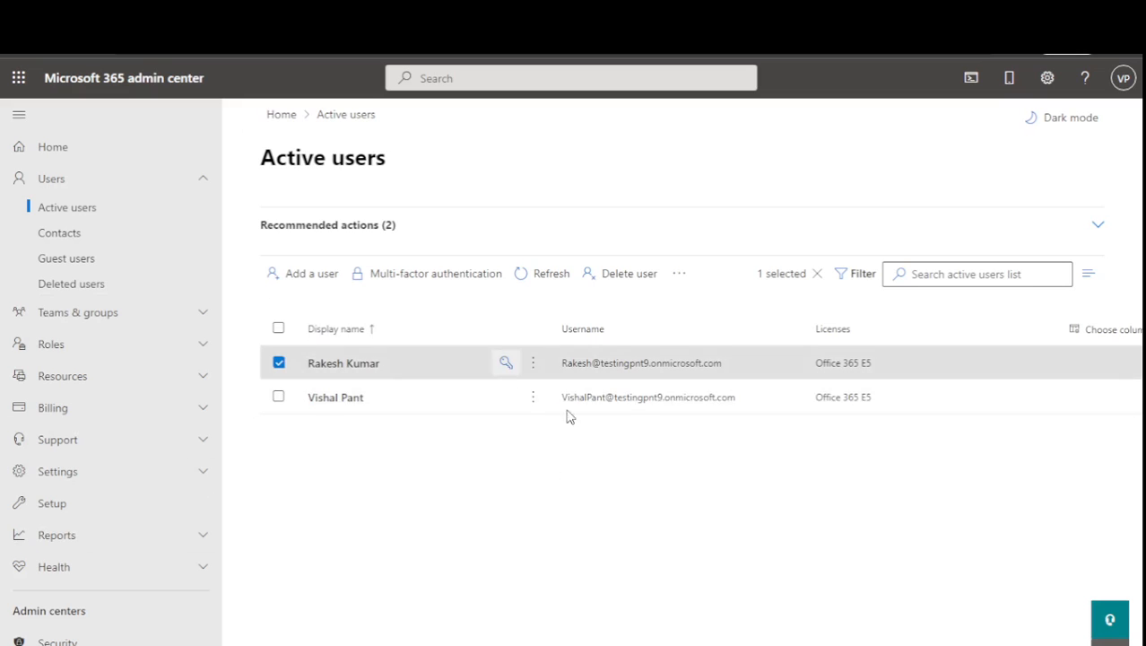
pyautogui.click(687, 285)
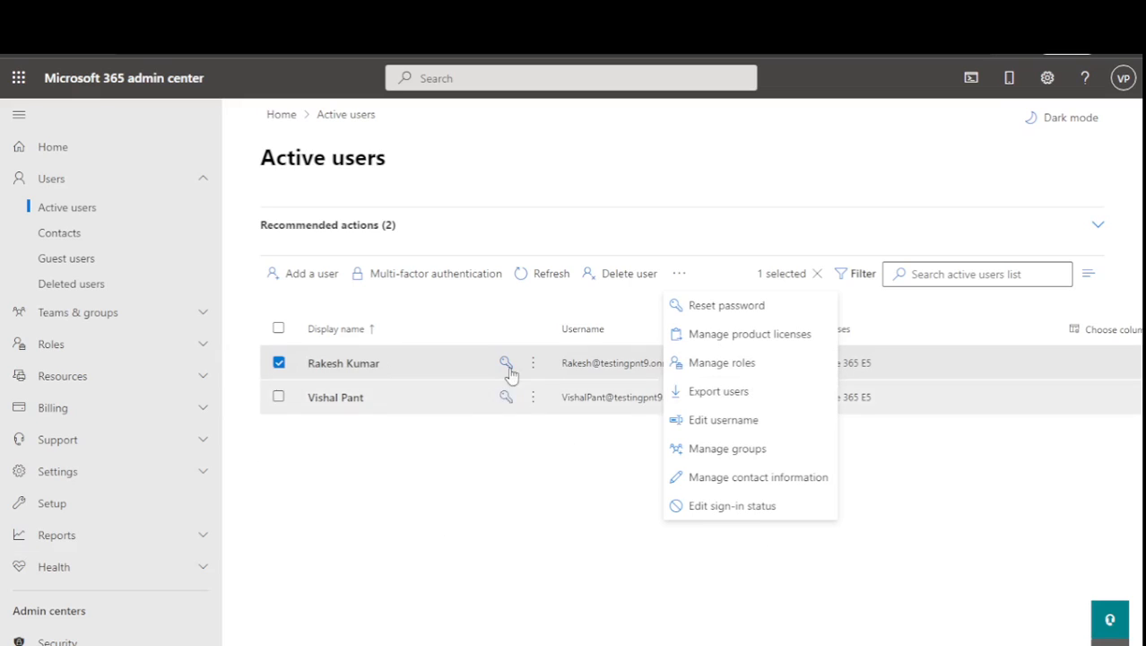
# Step: Export the active users list via Export users, confirming the may-take-time warning
pyautogui.click(697, 195)
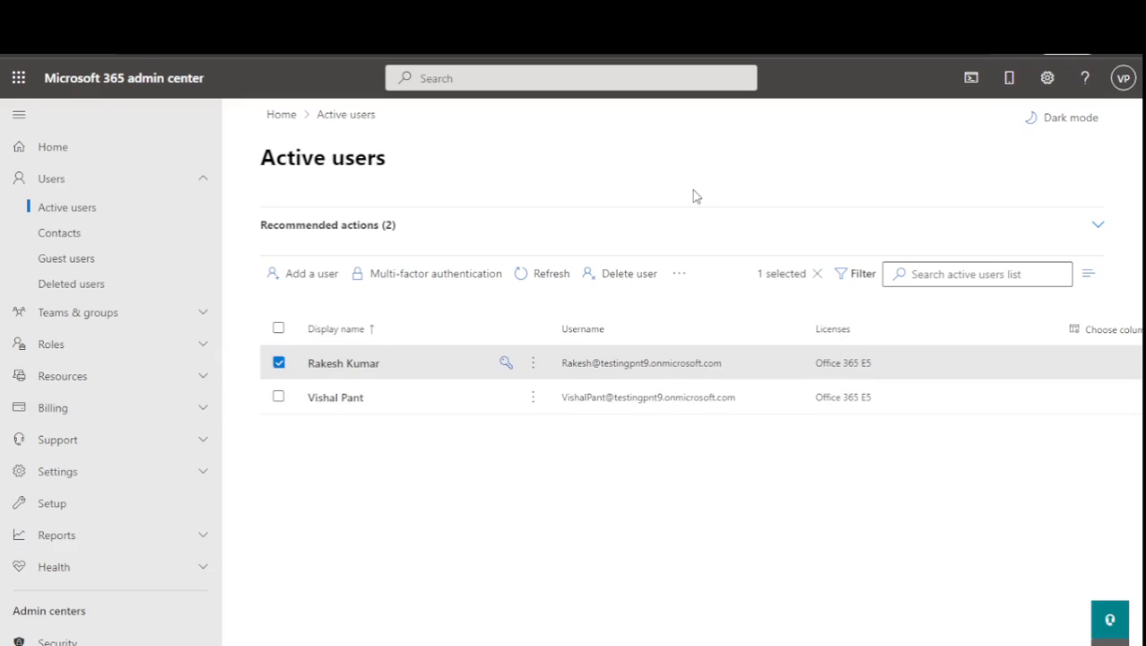
pyautogui.click(678, 273)
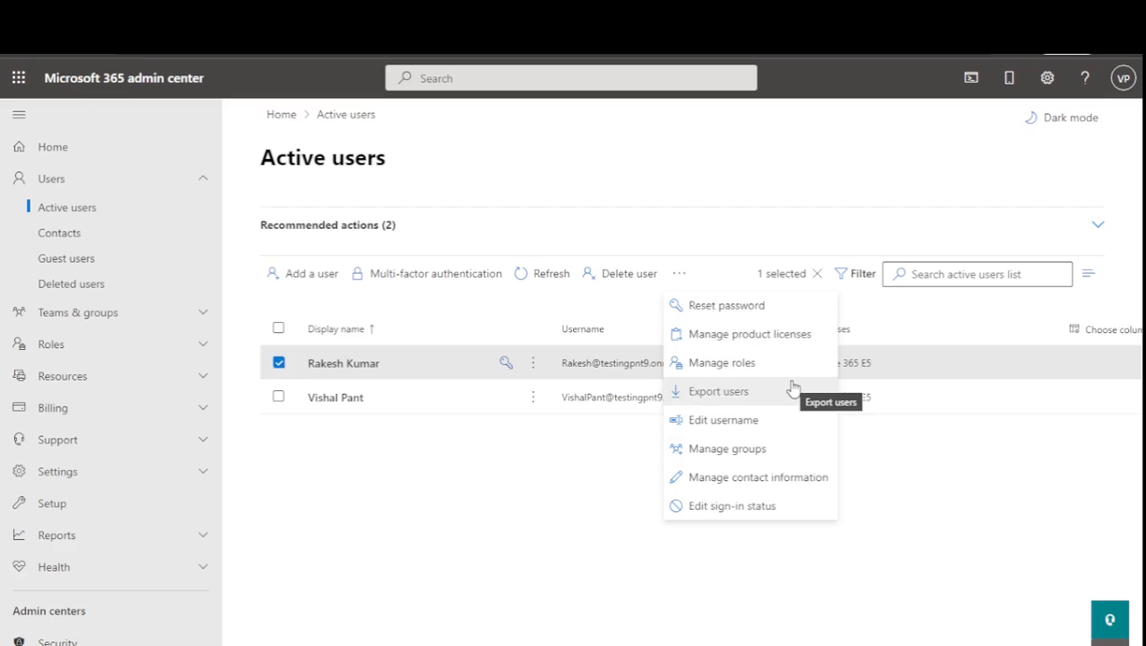
pyautogui.click(723, 395)
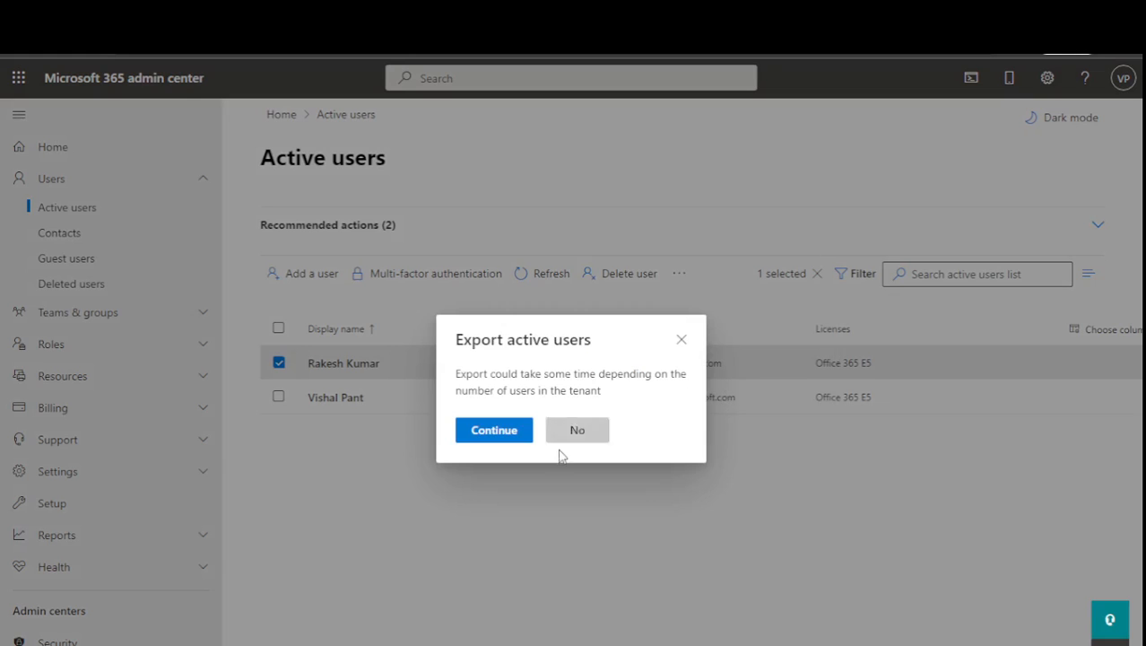
pyautogui.click(488, 445)
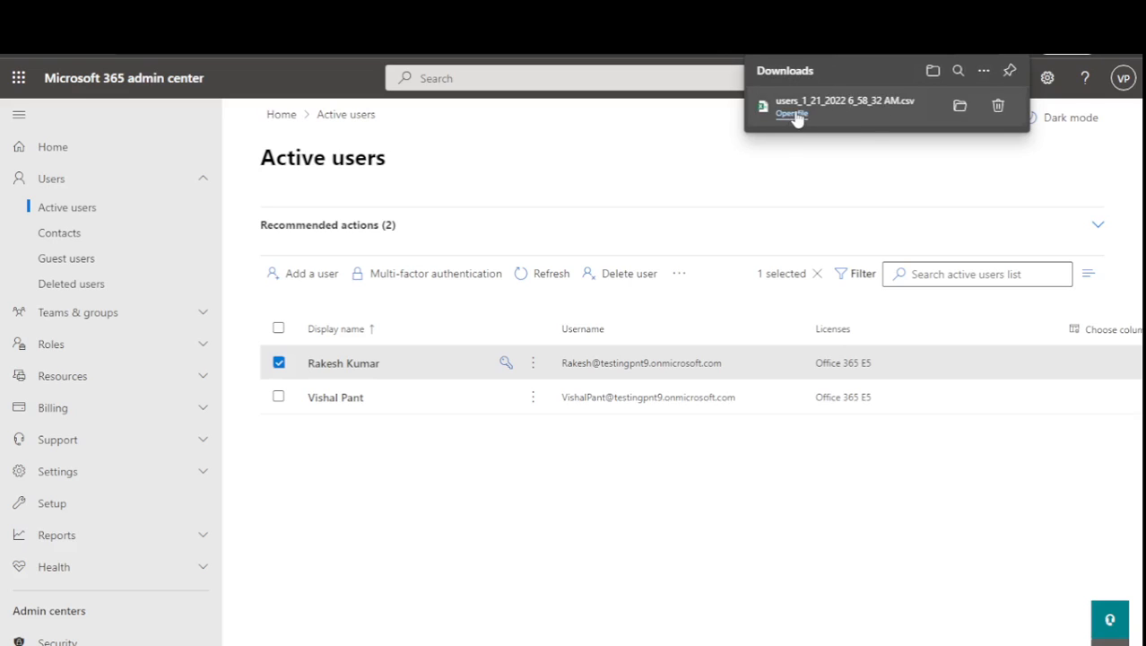
# Step: Open the downloaded users_1_21_2022 6_58_32 AM.csv file
pyautogui.click(797, 117)
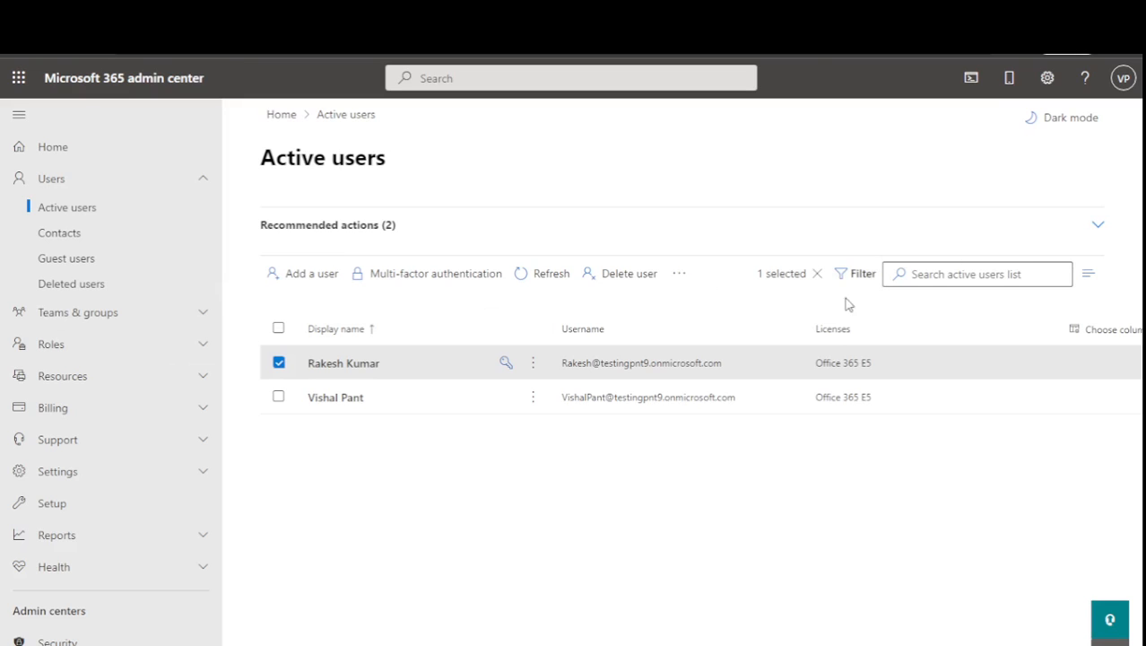
pyautogui.click(680, 273)
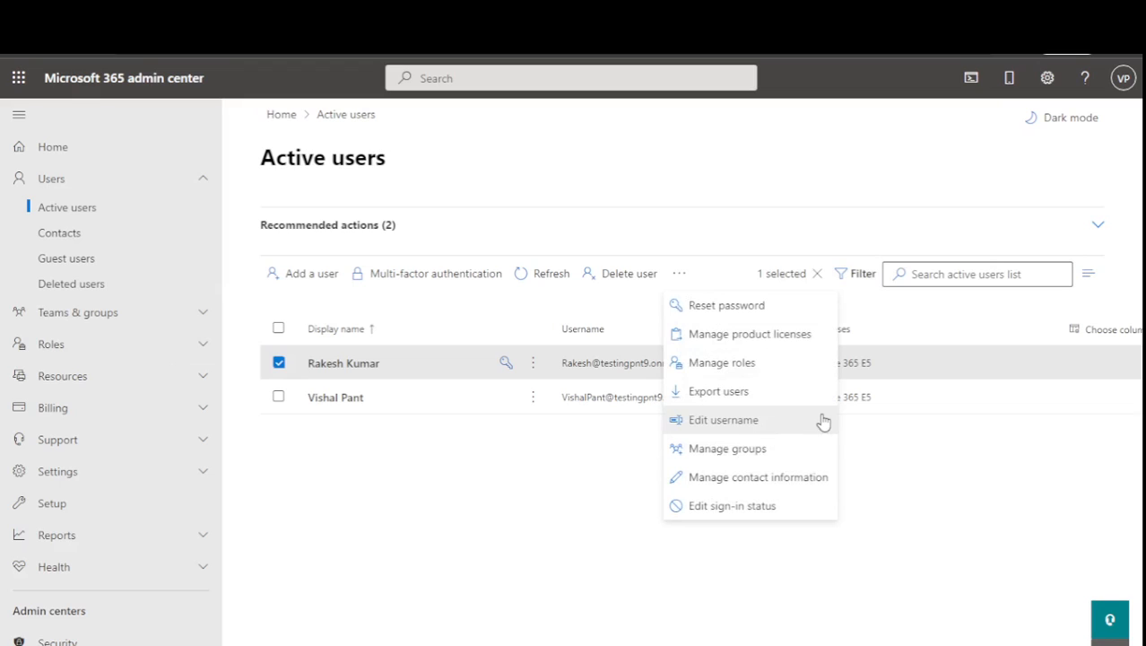
pyautogui.click(719, 422)
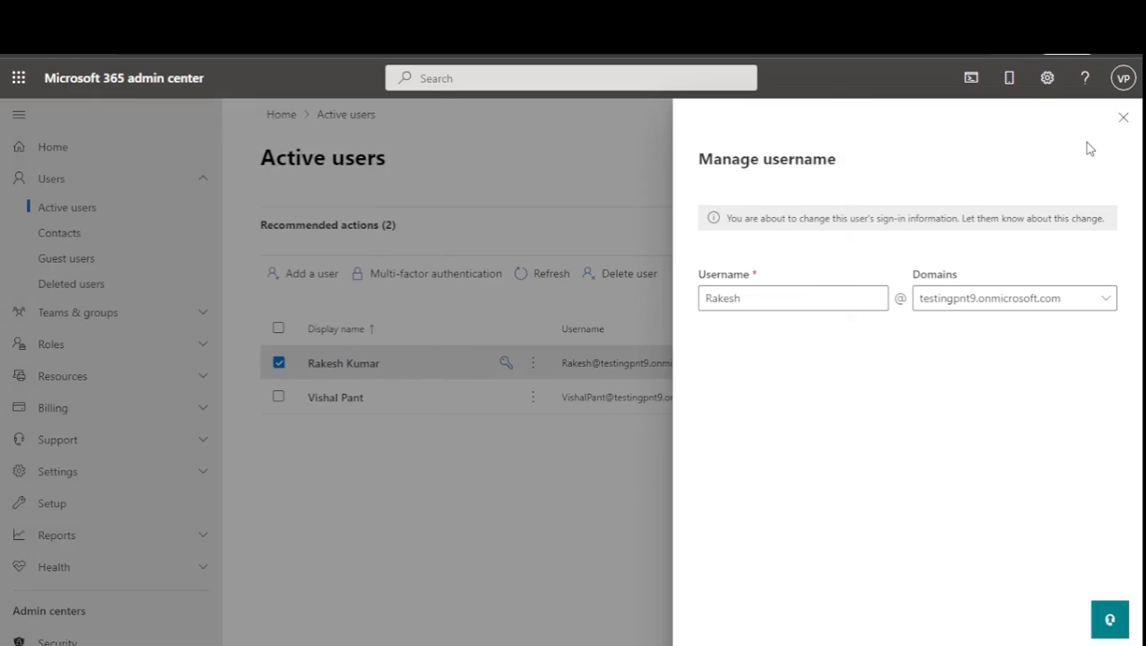
pyautogui.click(1123, 117)
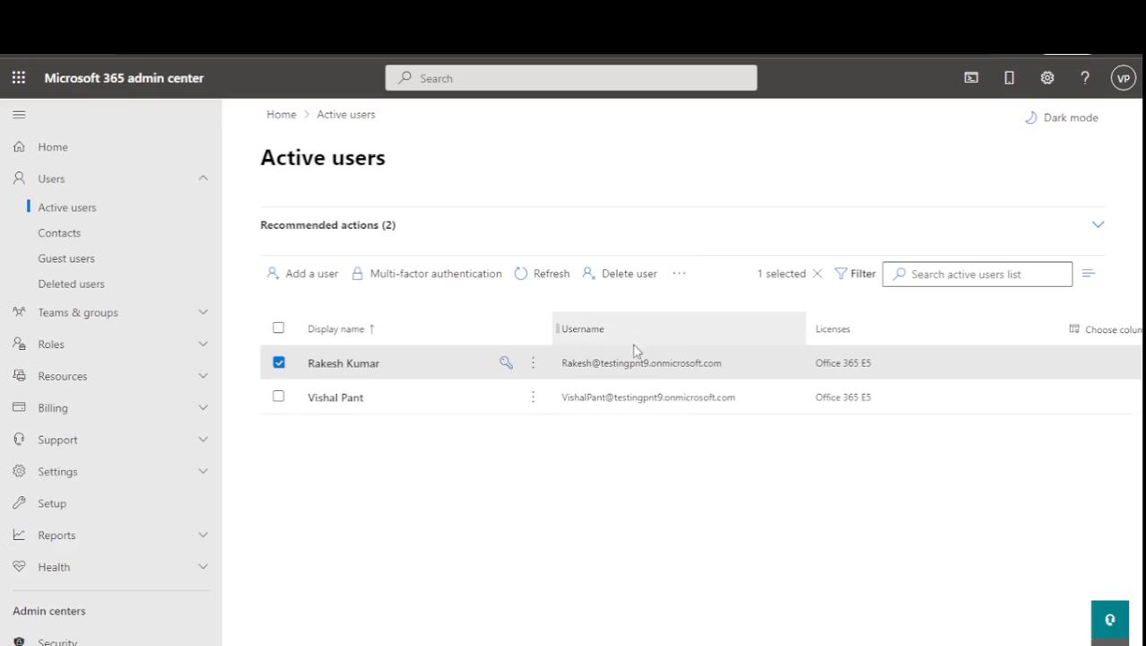
pyautogui.click(682, 278)
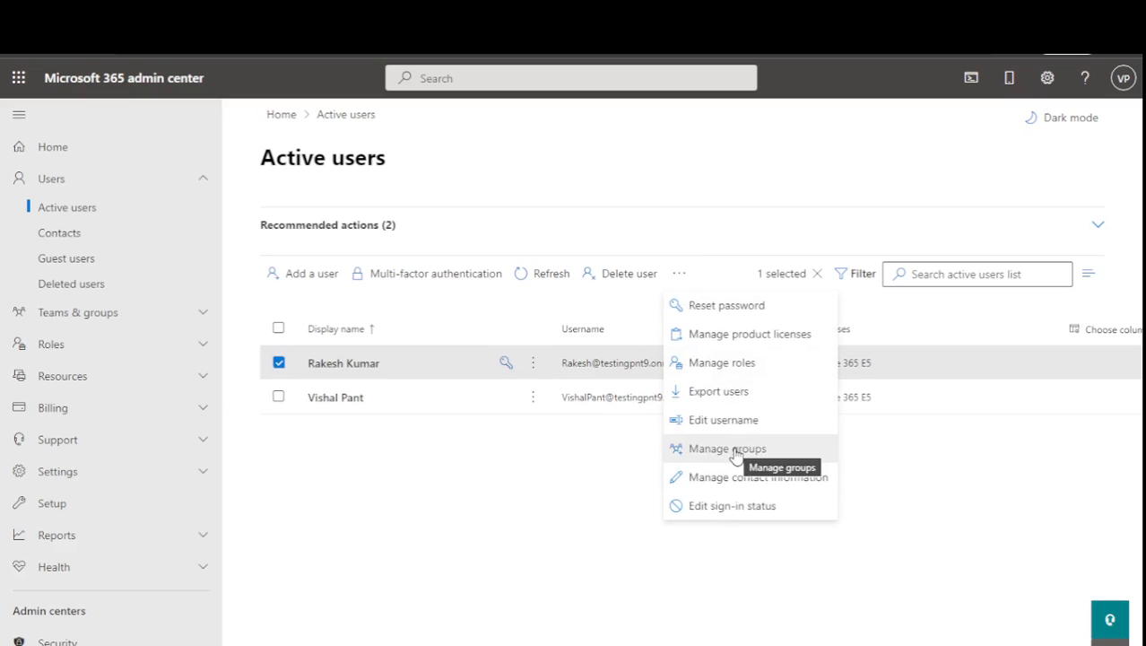
# Step: Assign the user membership in the All Company group and save it
pyautogui.click(734, 454)
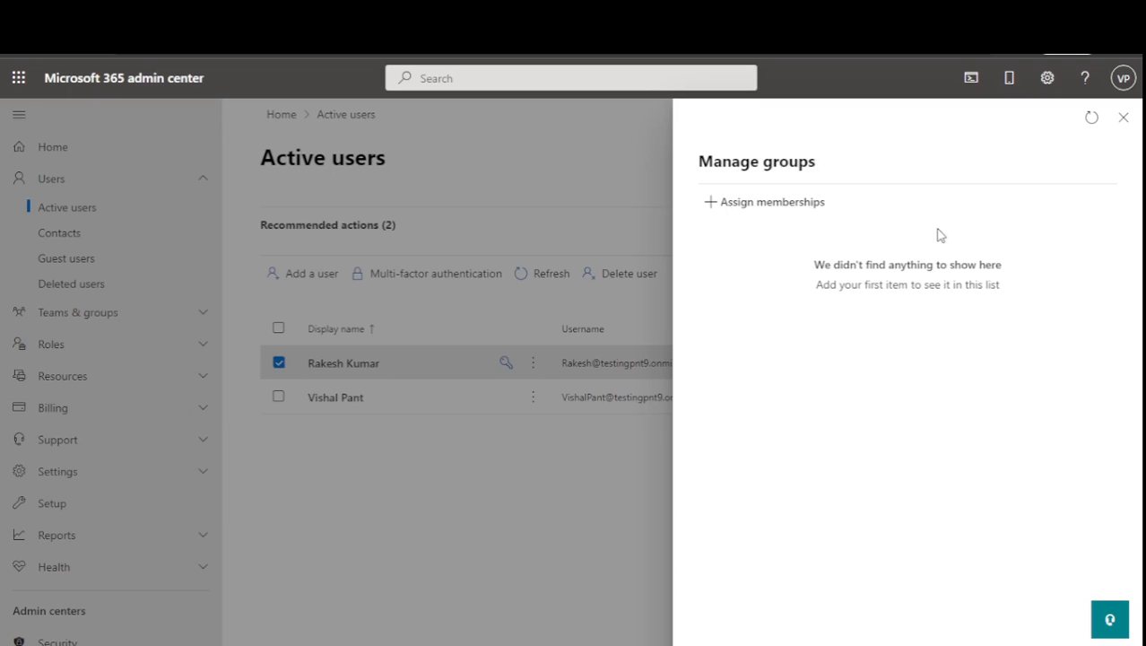
pyautogui.click(779, 201)
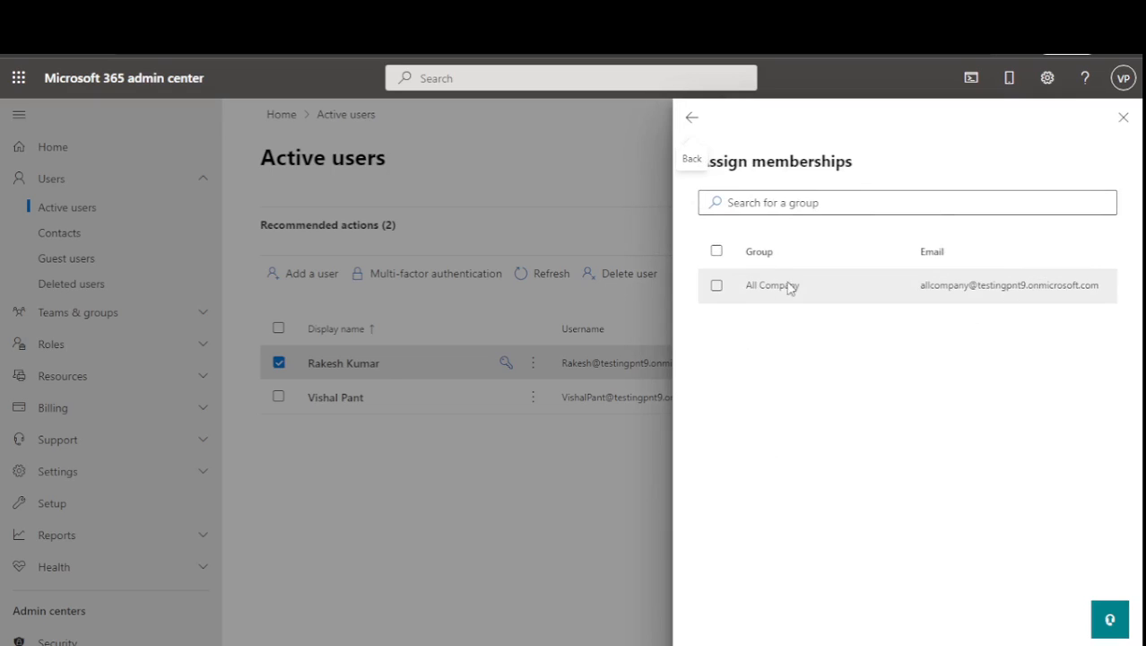
pyautogui.click(719, 287)
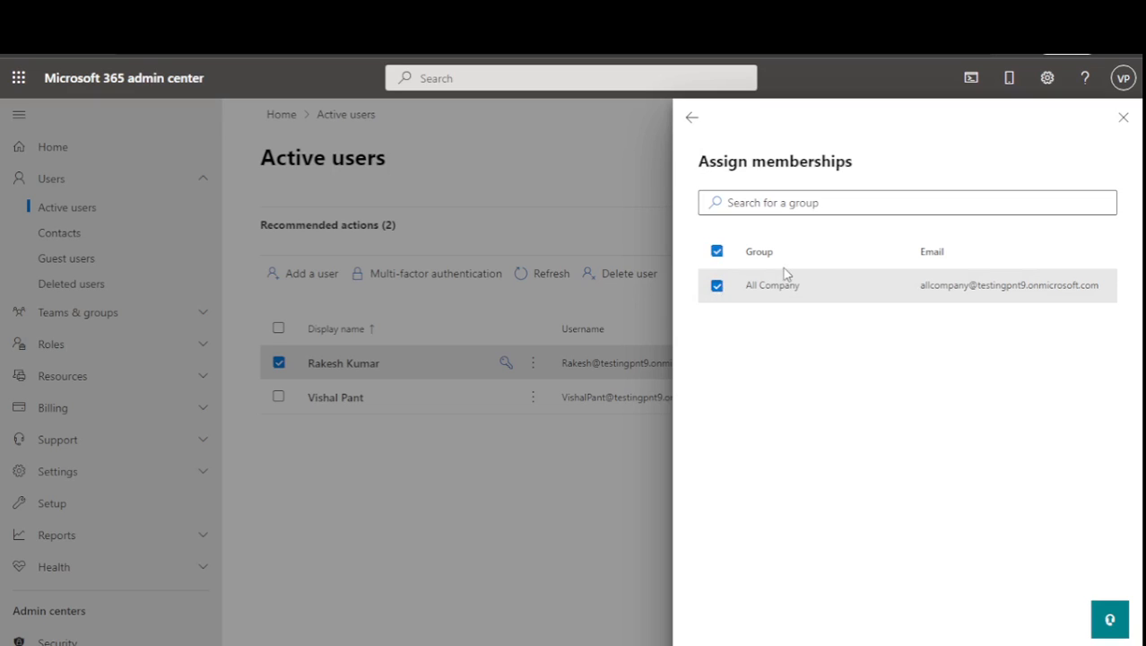
pyautogui.click(744, 643)
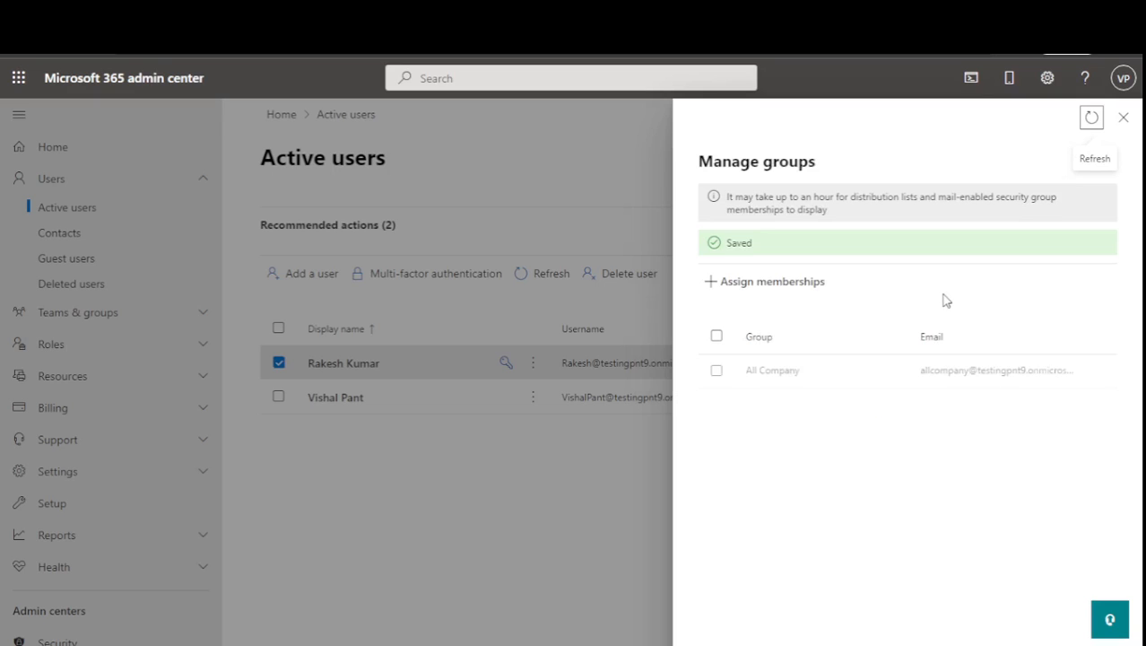
pyautogui.click(1123, 118)
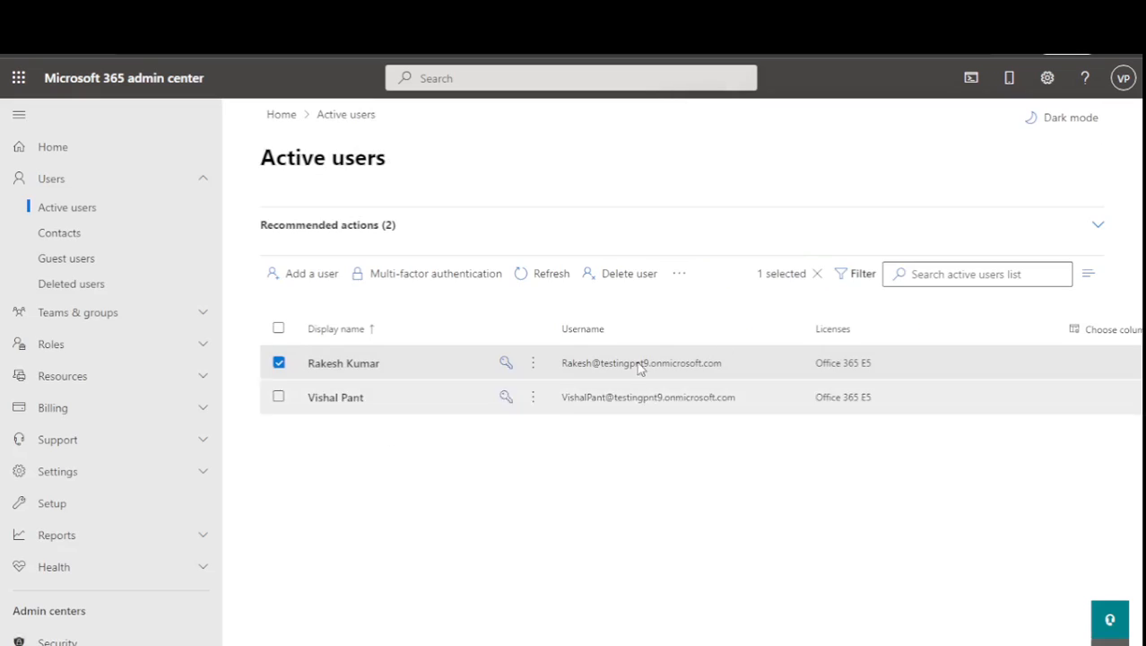
pyautogui.click(679, 274)
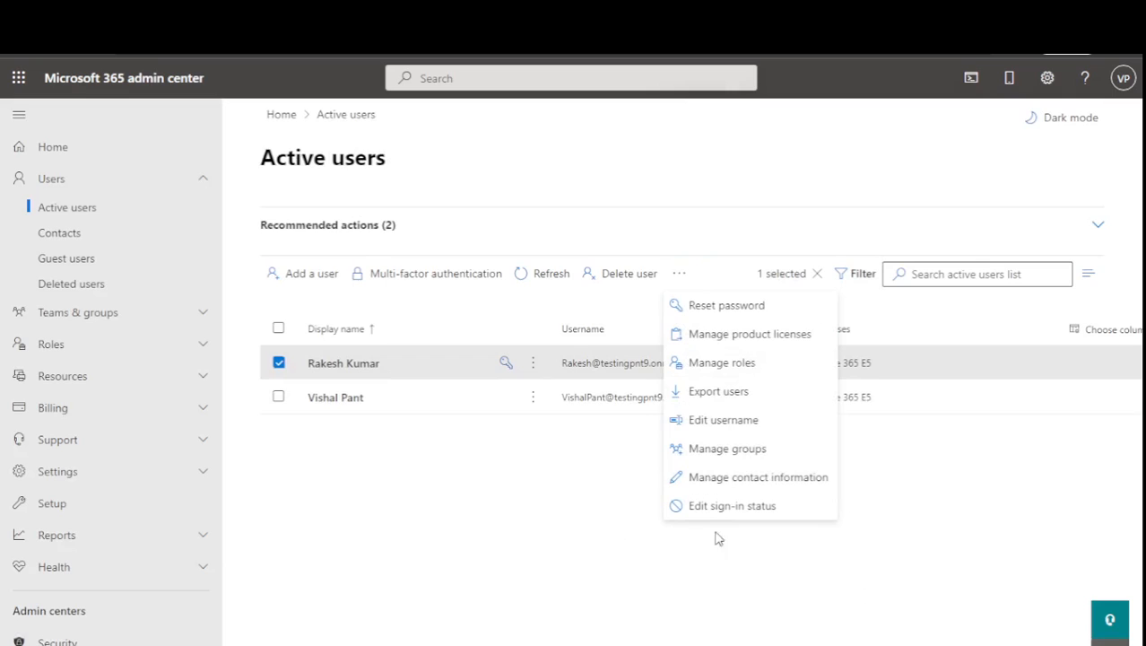
# Step: Tick Block this user from signing in for the selected user
pyautogui.click(758, 509)
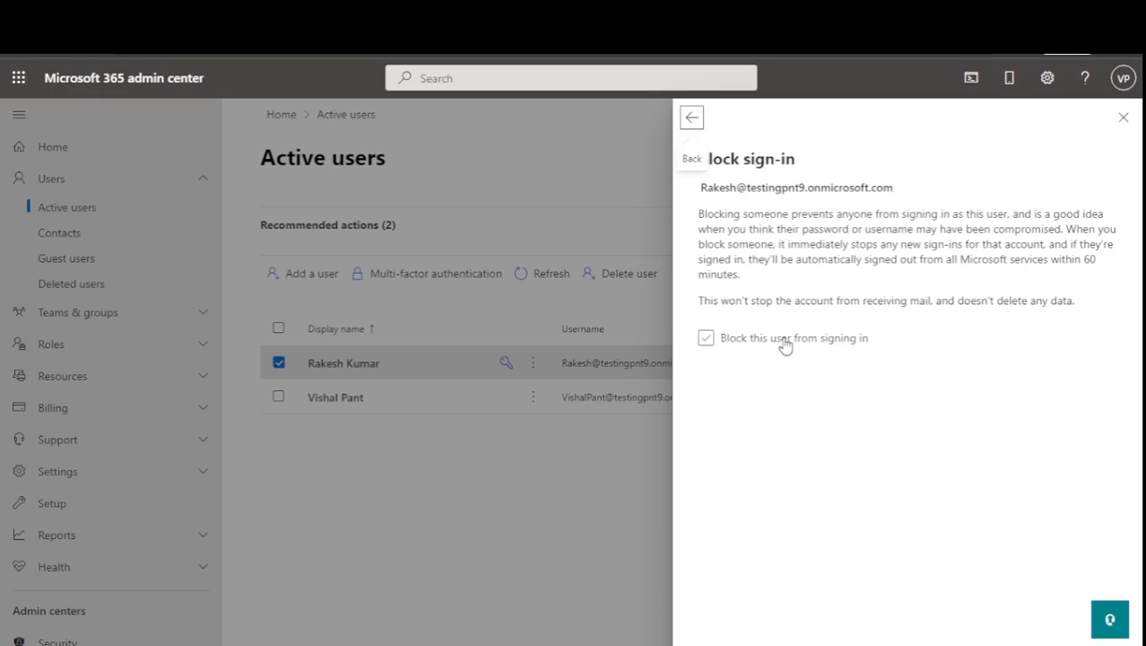
pyautogui.click(785, 345)
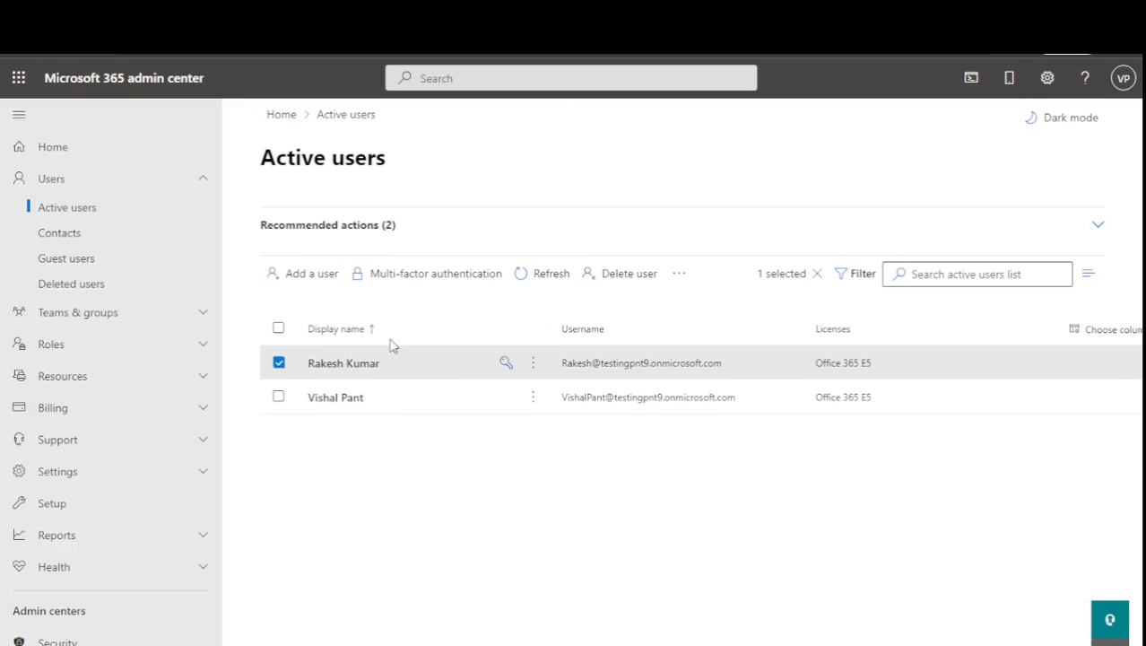
pyautogui.click(101, 236)
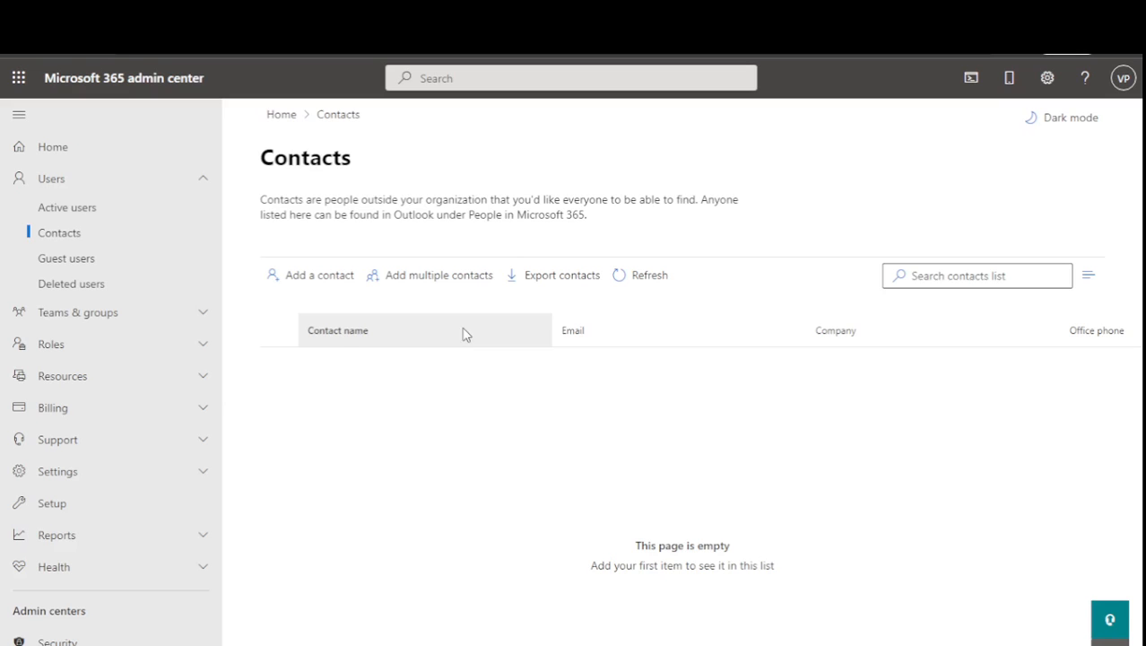
# Step: Start a new contact named first name Book, last name supplier, display name Book supplier
pyautogui.click(317, 277)
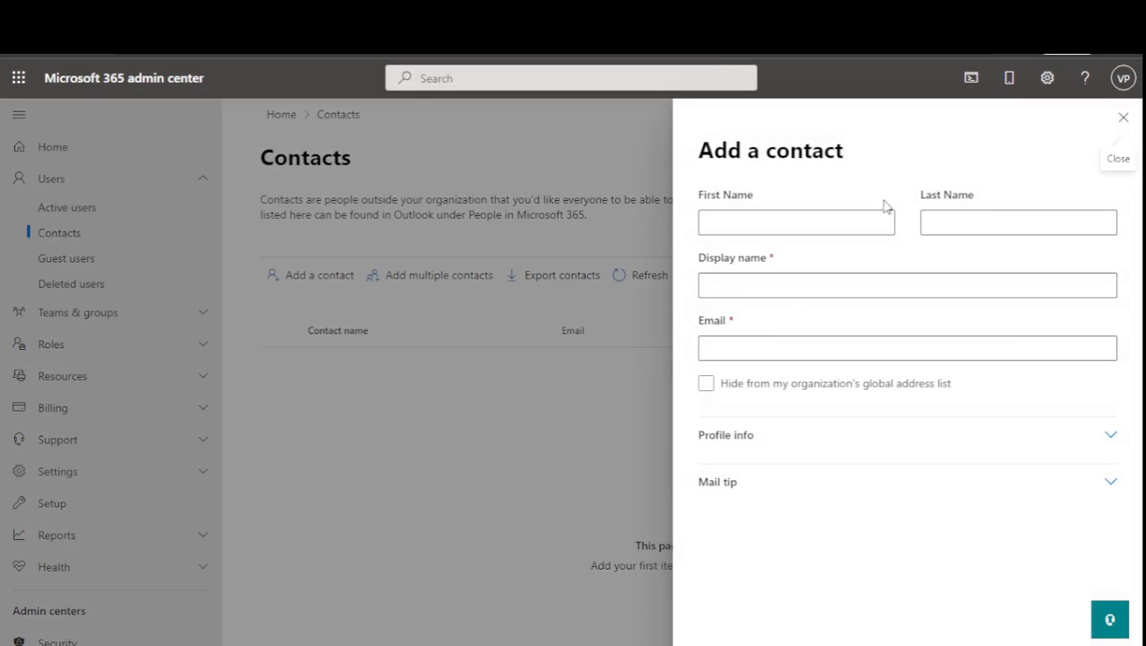
pyautogui.click(870, 225)
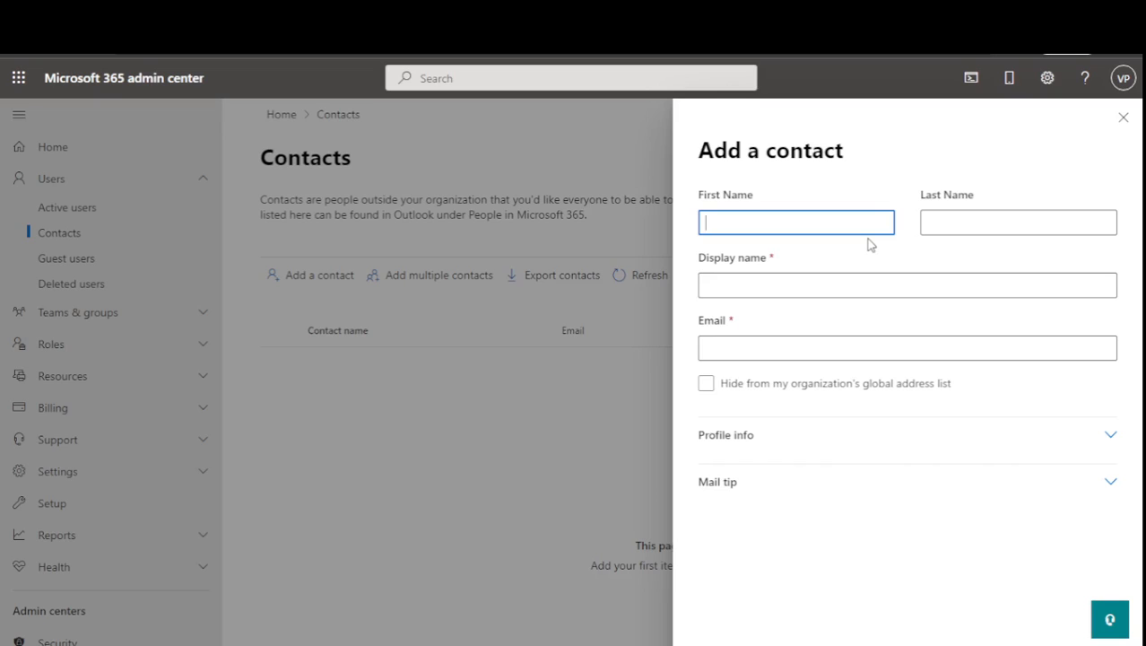
pyautogui.write('supplier')
pyautogui.press('Tab')
pyautogui.press('Tab')
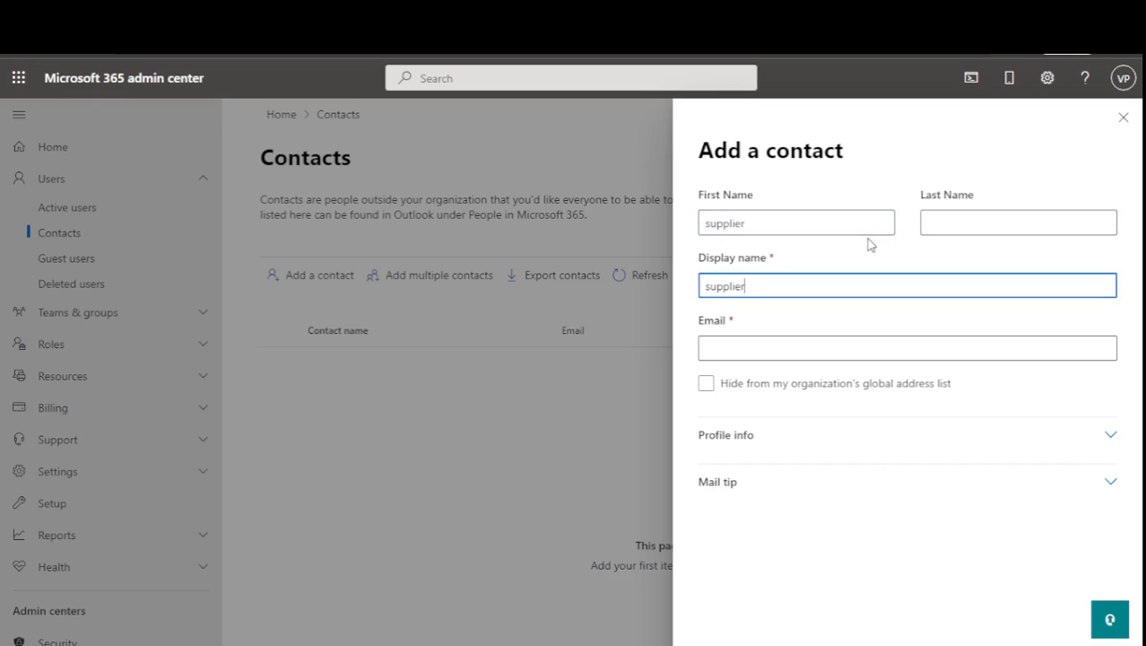
pyautogui.hotkey('ctrl', 'a')
pyautogui.press('BackSpace')
pyautogui.hotkey('shift', 'Tab')
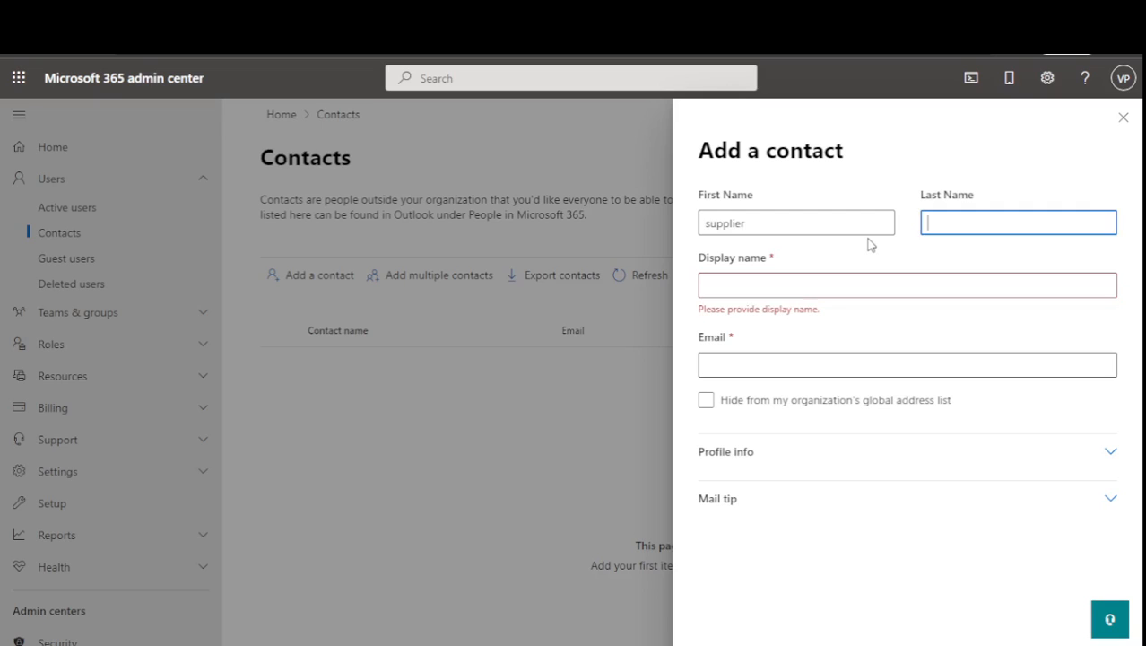
pyautogui.hotkey('shift', 'Tab')
pyautogui.press('BackSpace')
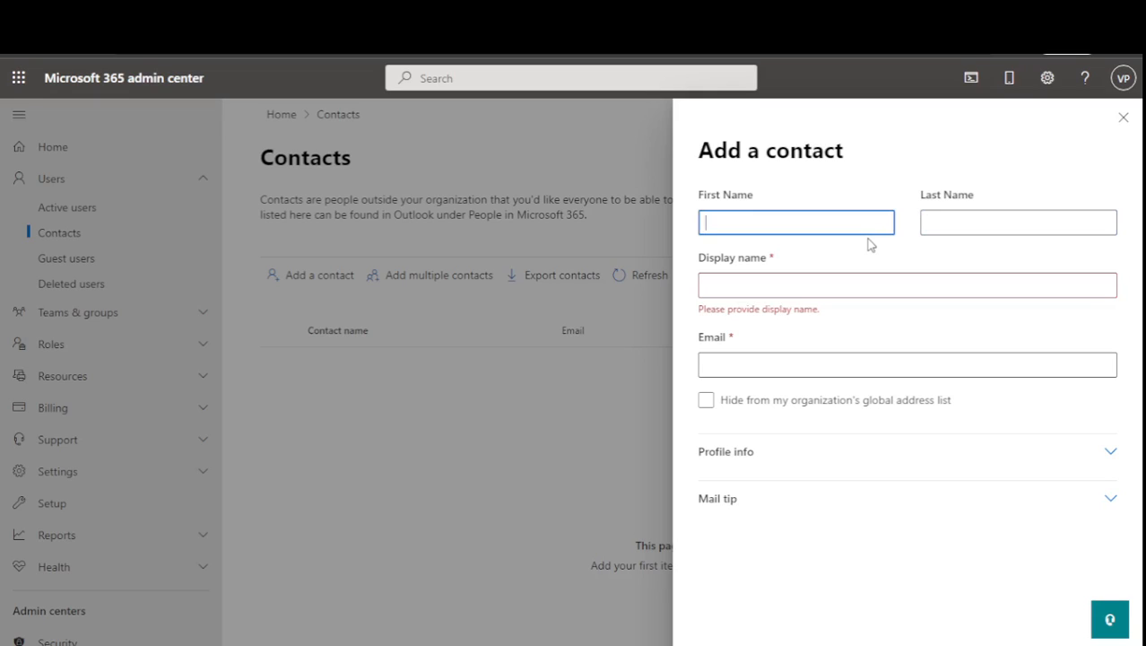
pyautogui.write('Book')
pyautogui.press('Tab')
pyautogui.write('suppl')
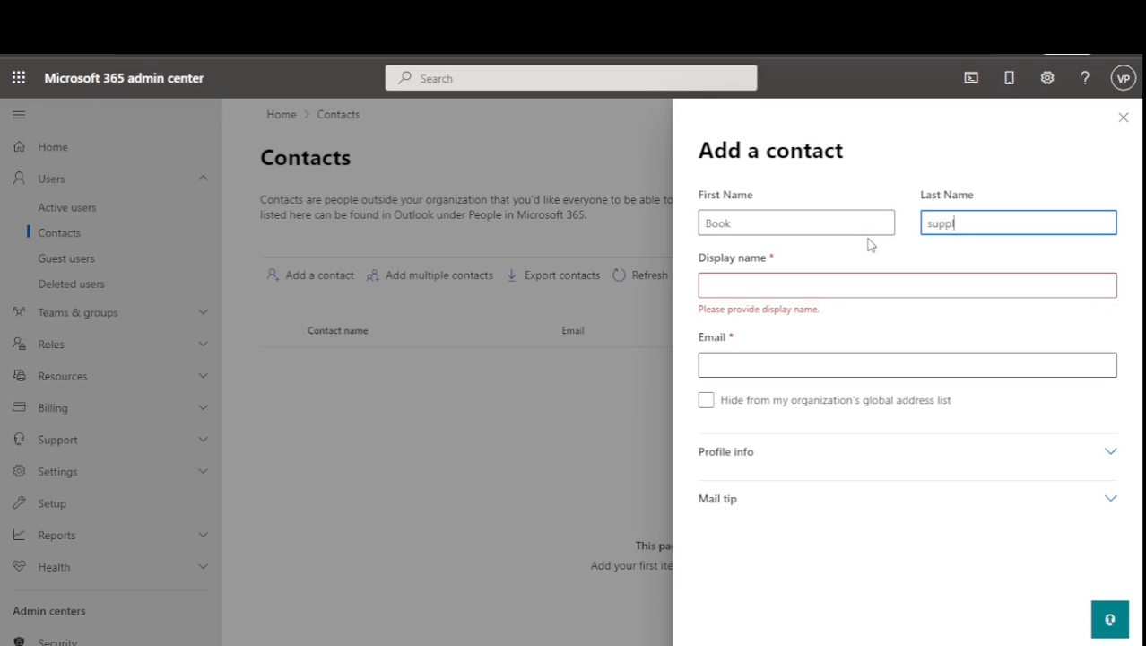
pyautogui.write('ier')
pyautogui.press('Tab')
pyautogui.press('Tab')
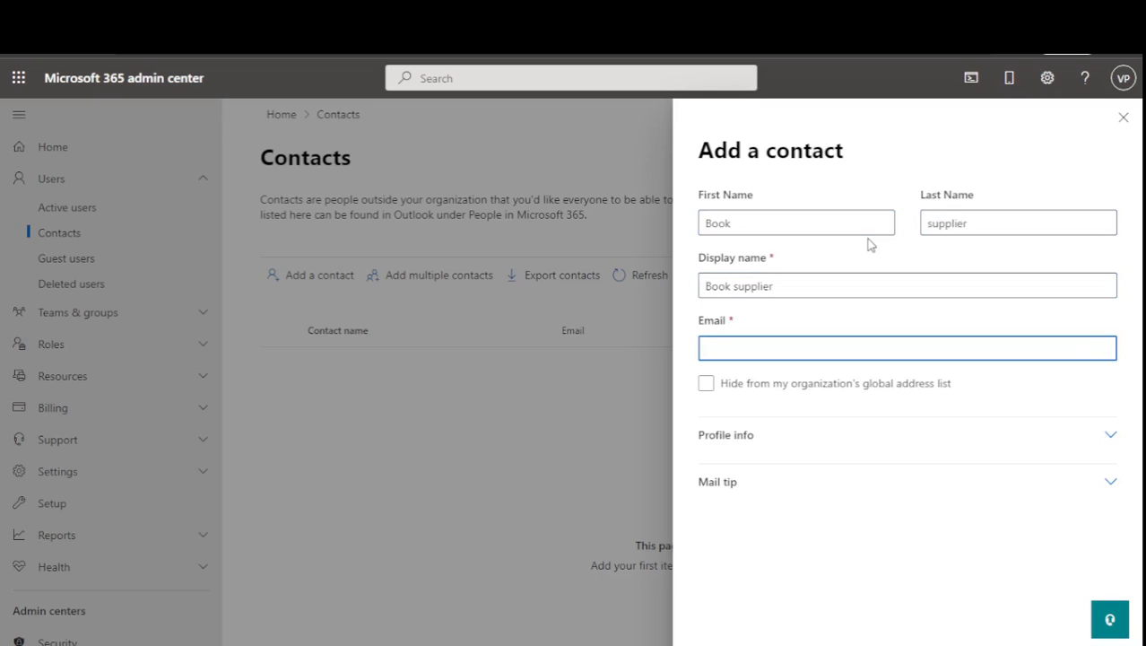
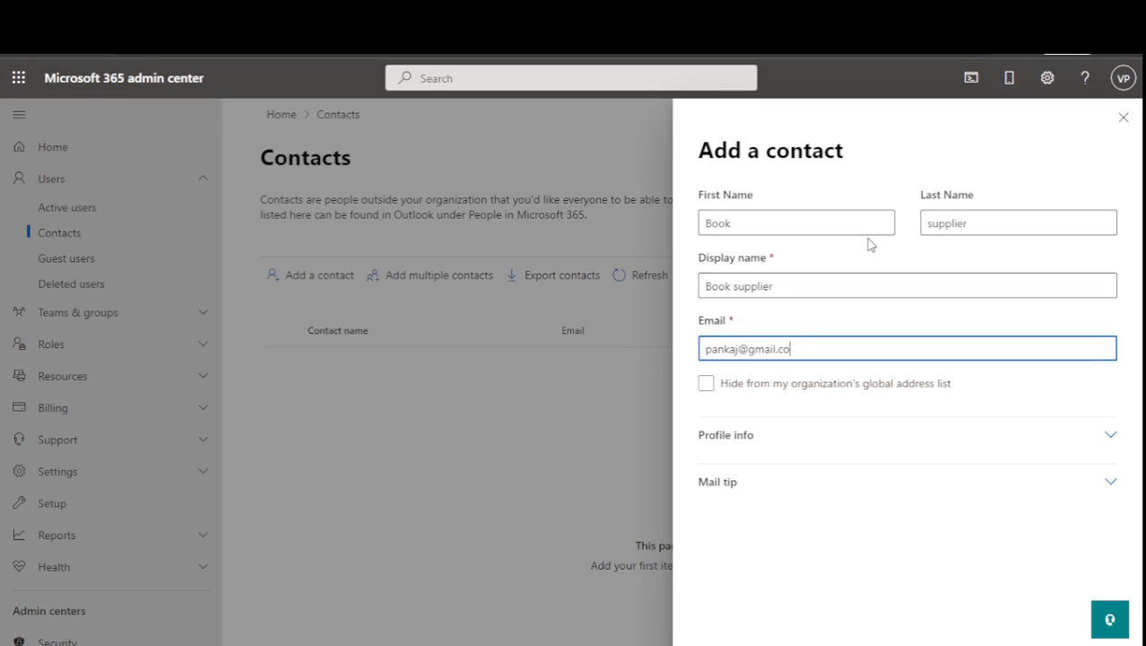
# Step: Enter the contact's e-mail address
pyautogui.click(827, 456)
# Step: Add company ABC Books and the contact's mobile number, then create the contact
pyautogui.click(820, 491)
pyautogui.scroll(-1, 843, 520)
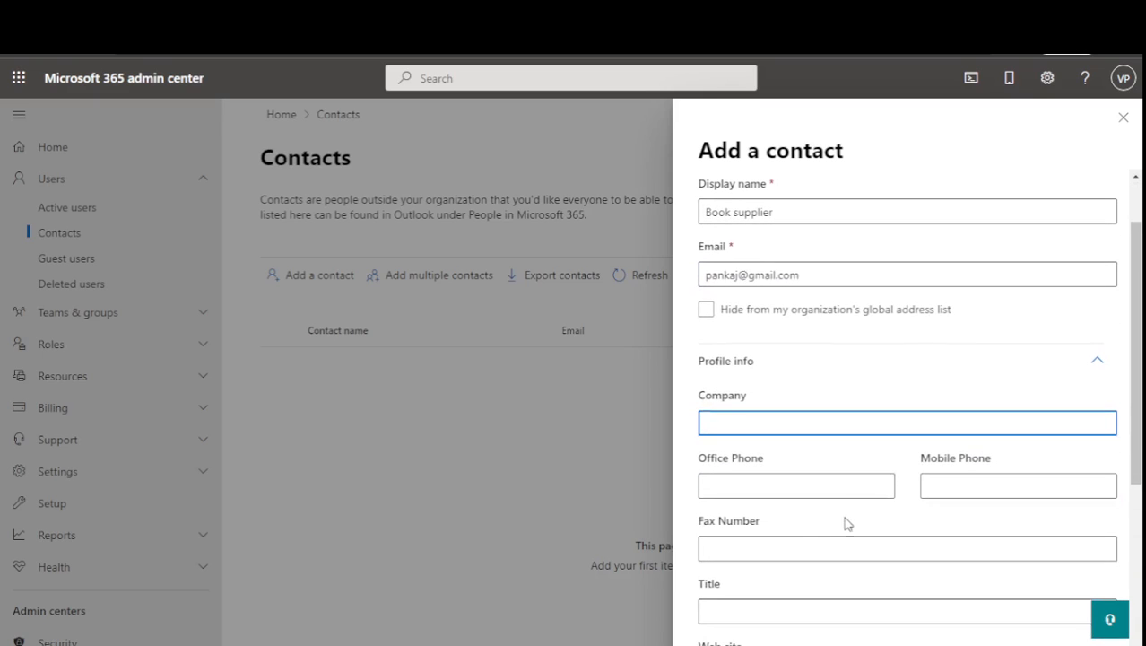
pyautogui.write('ABC Books')
pyautogui.scroll(-3, 850, 499)
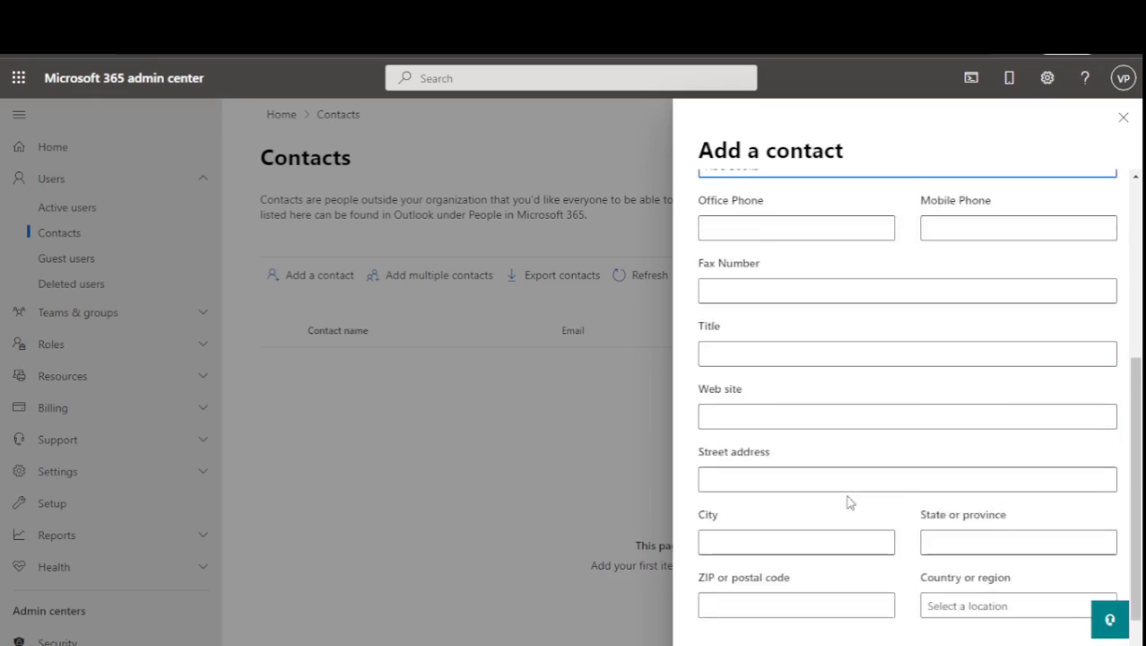
pyautogui.click(975, 267)
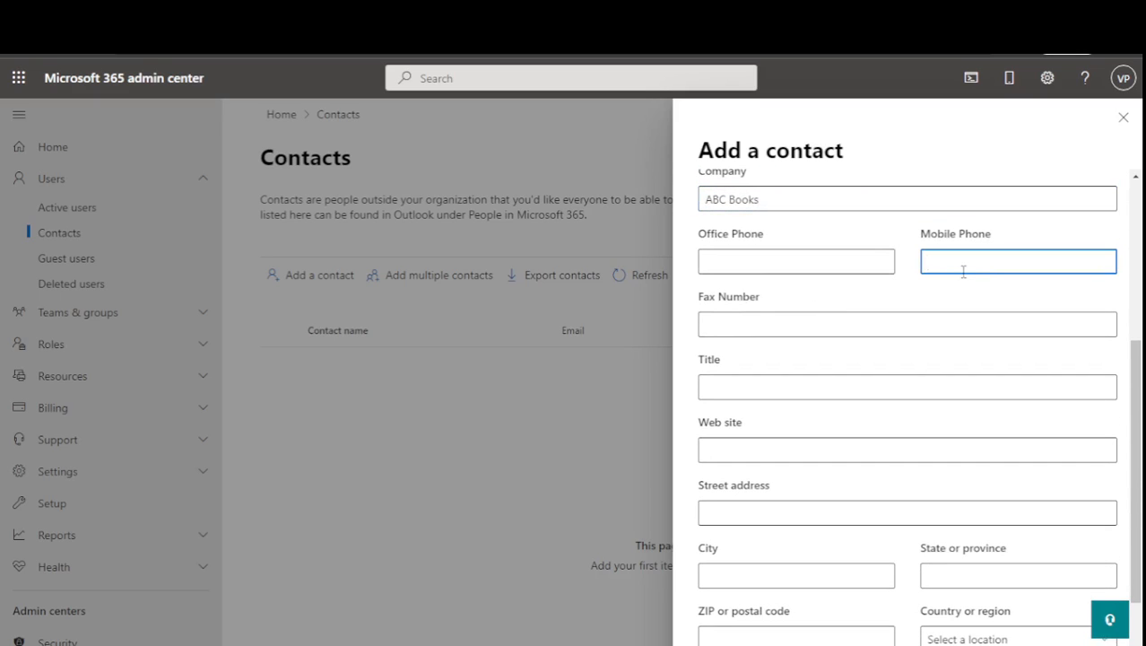
pyautogui.write('99999999999999')
pyautogui.press('BackSpace')
pyautogui.press('BackSpace')
pyautogui.press('BackSpace')
pyautogui.press('BackSpace')
pyautogui.press('BackSpace')
pyautogui.press('BackSpace')
pyautogui.write('9')
pyautogui.click(846, 316)
pyautogui.click(763, 388)
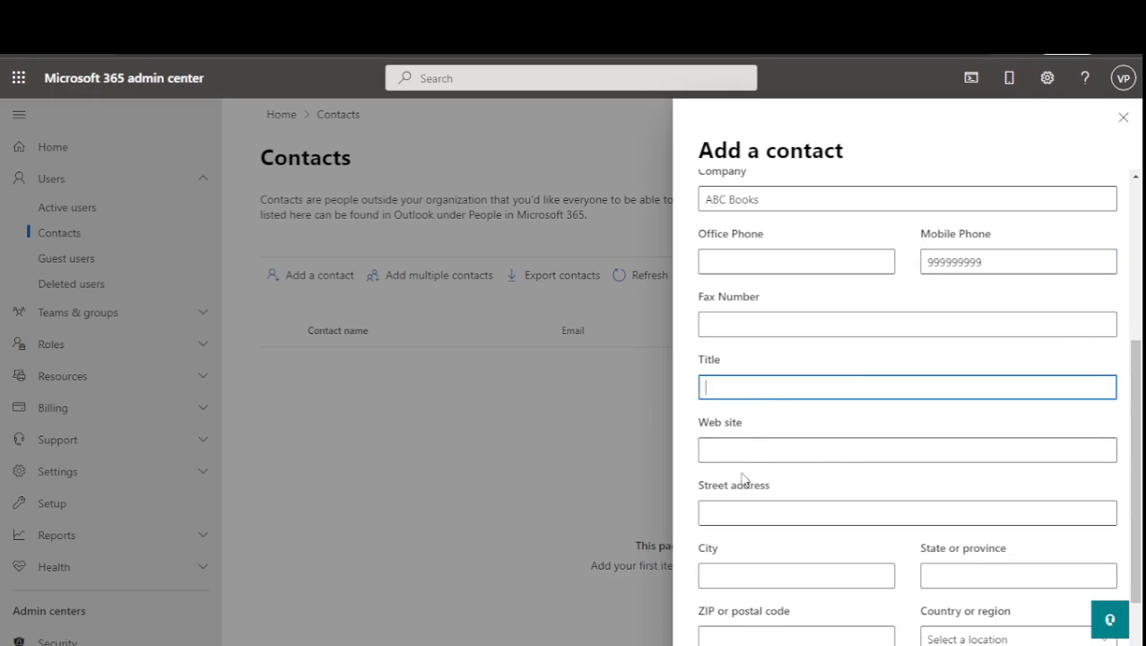
pyautogui.scroll(-1, 867, 531)
pyautogui.click(731, 644)
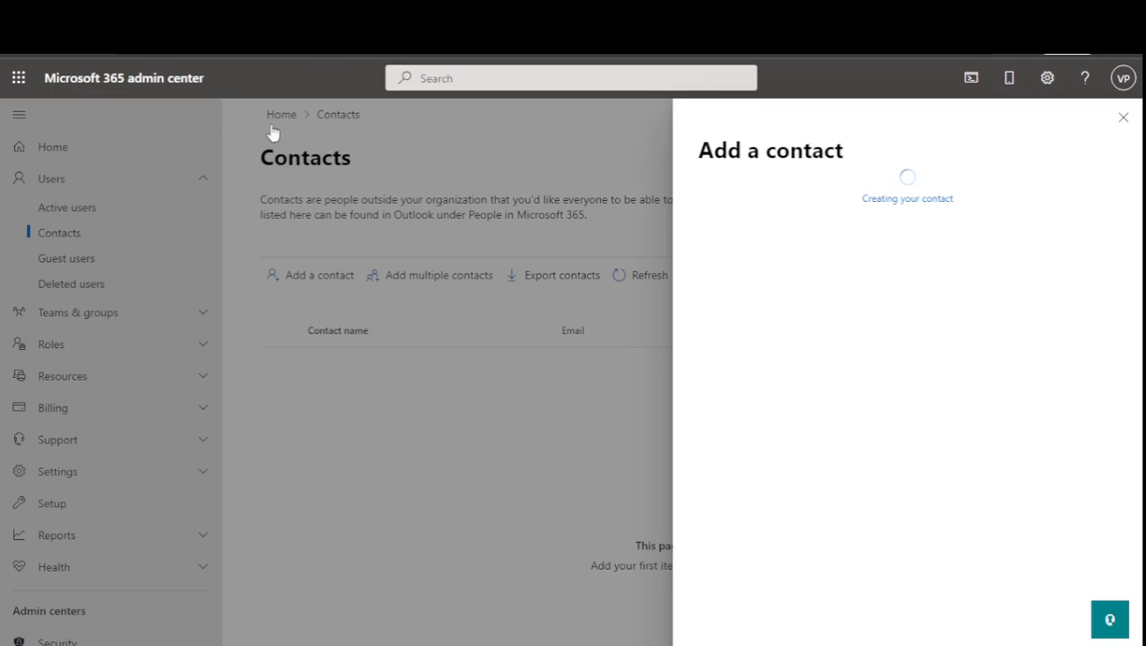
pyautogui.click(336, 13)
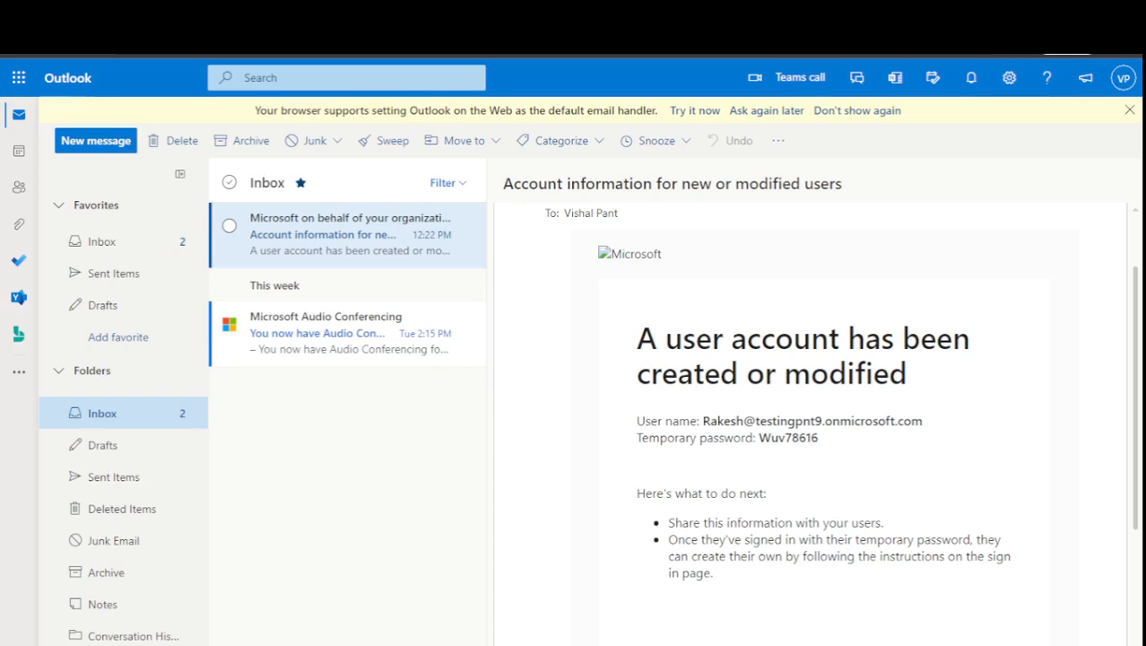
# Step: Start a new Outlook message and check the empty Contacts list in the recipient address book
pyautogui.click(113, 152)
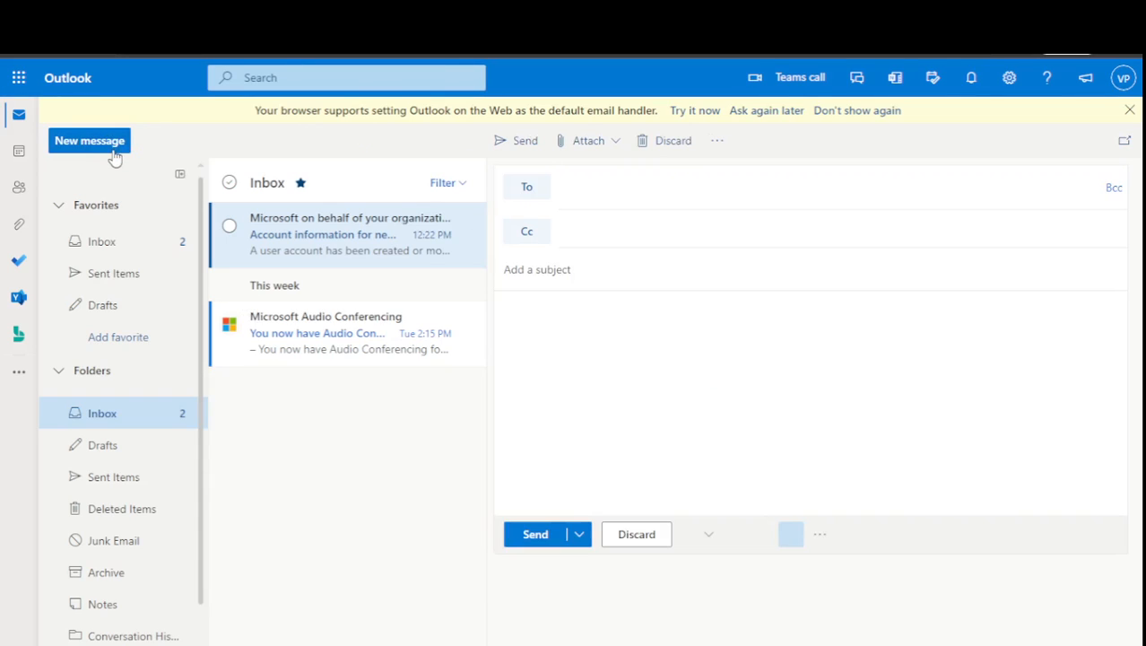
pyautogui.click(533, 199)
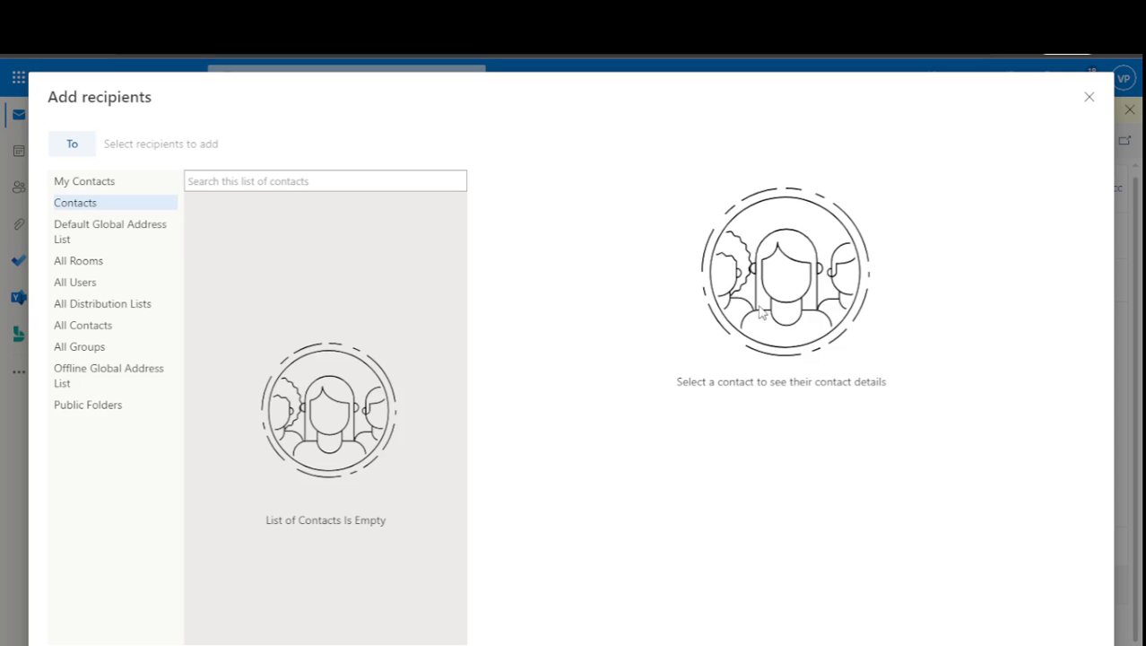
pyautogui.click(1032, 643)
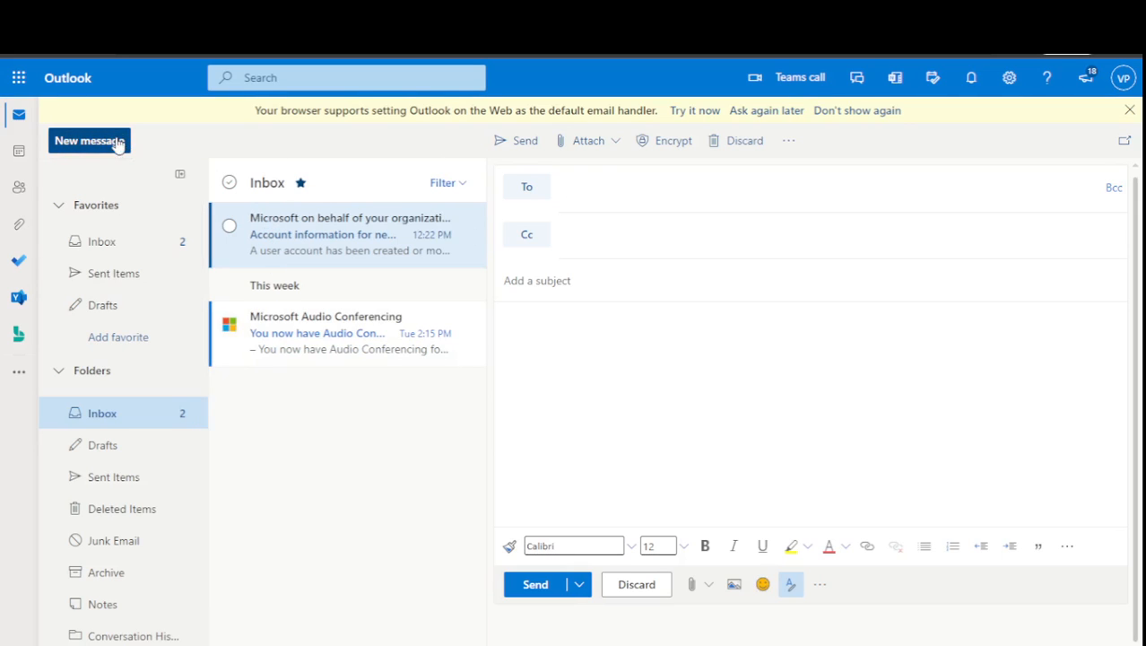
pyautogui.click(529, 186)
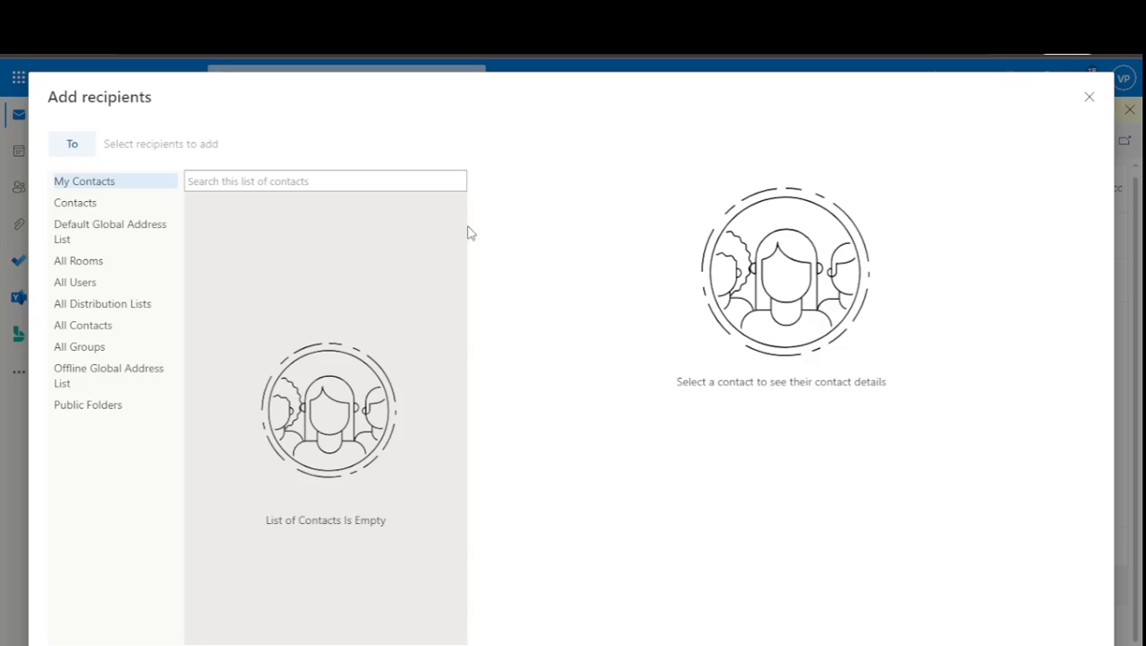
pyautogui.click(87, 204)
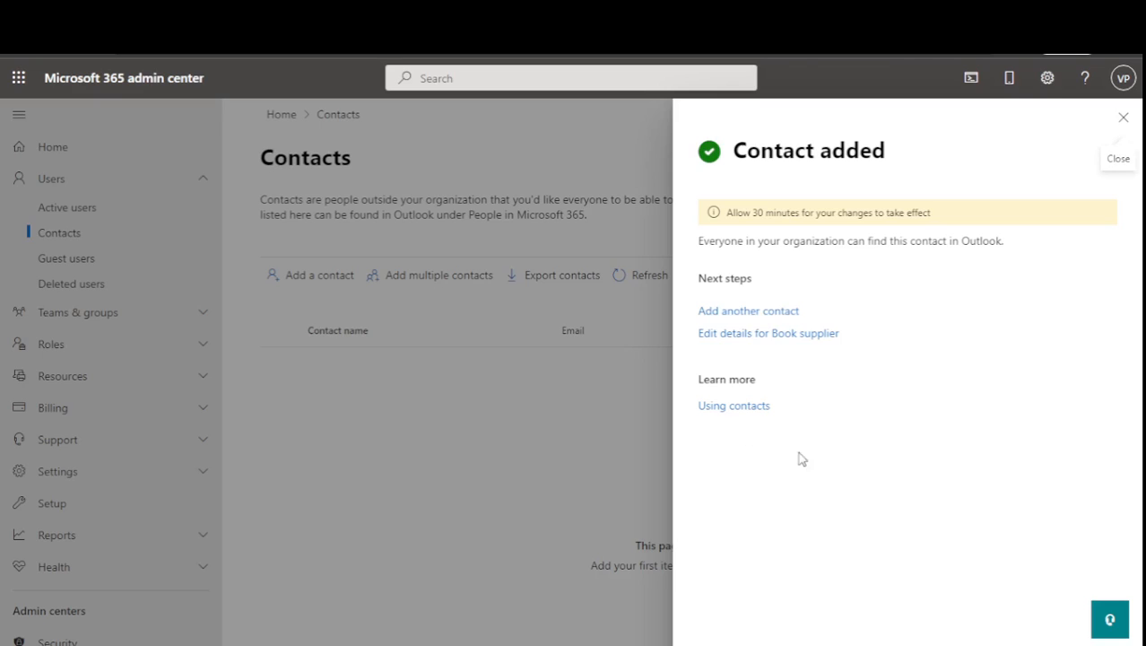
# Step: Dismiss the Contact added confirmation and refresh Contacts so Book supplier is listed
pyautogui.click(1121, 119)
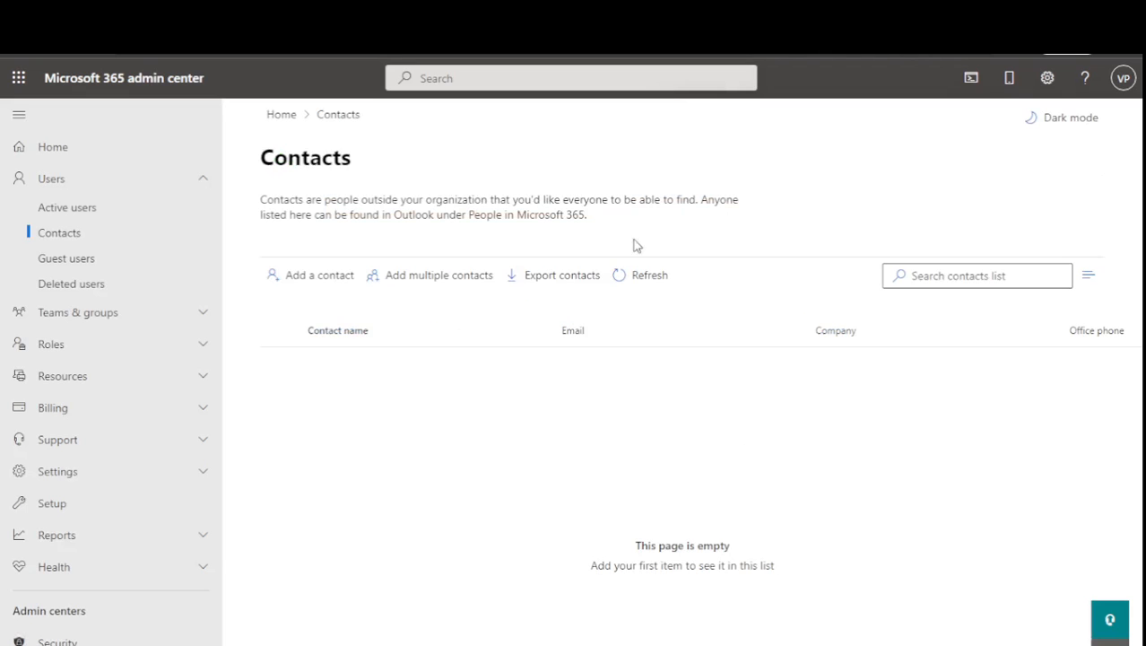
pyautogui.click(658, 278)
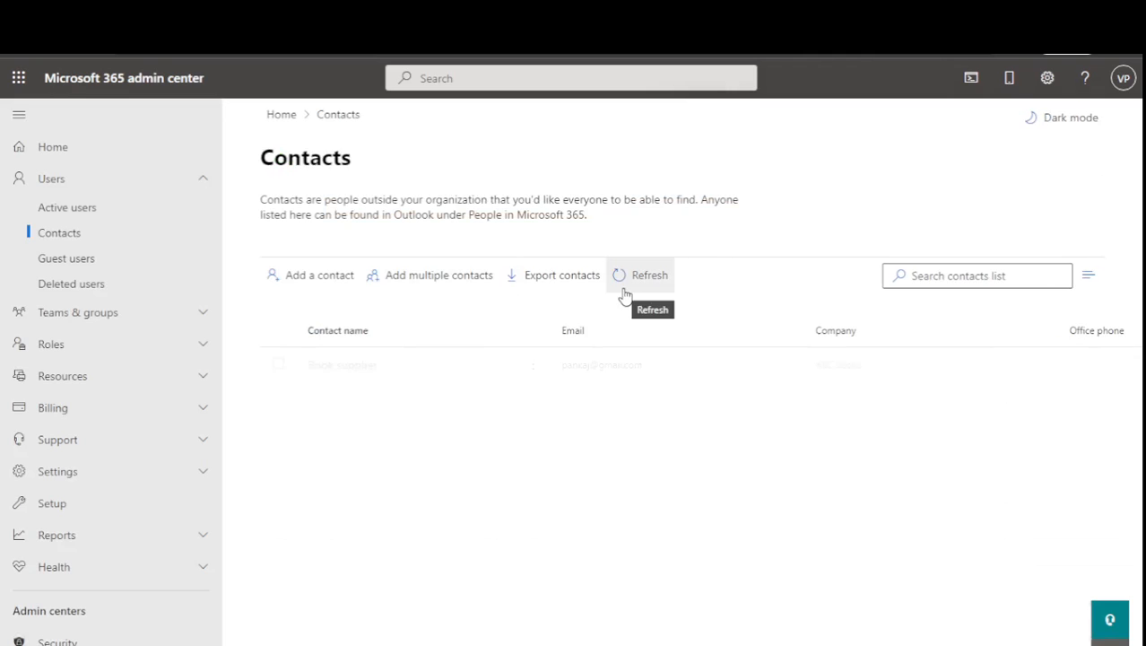
pyautogui.click(100, 265)
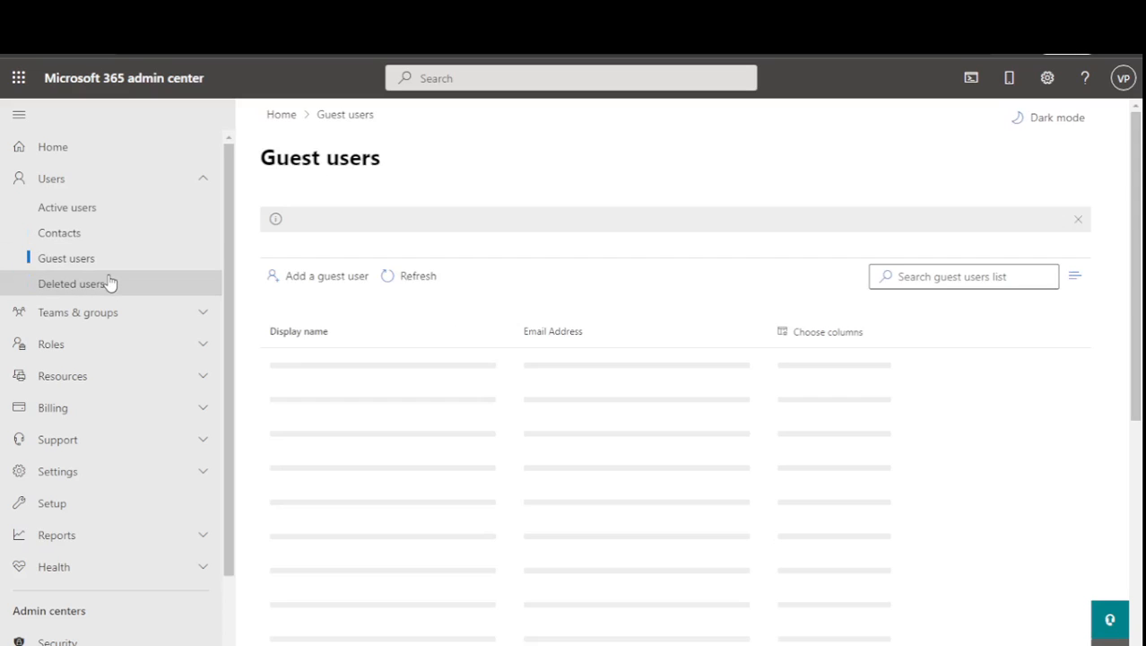
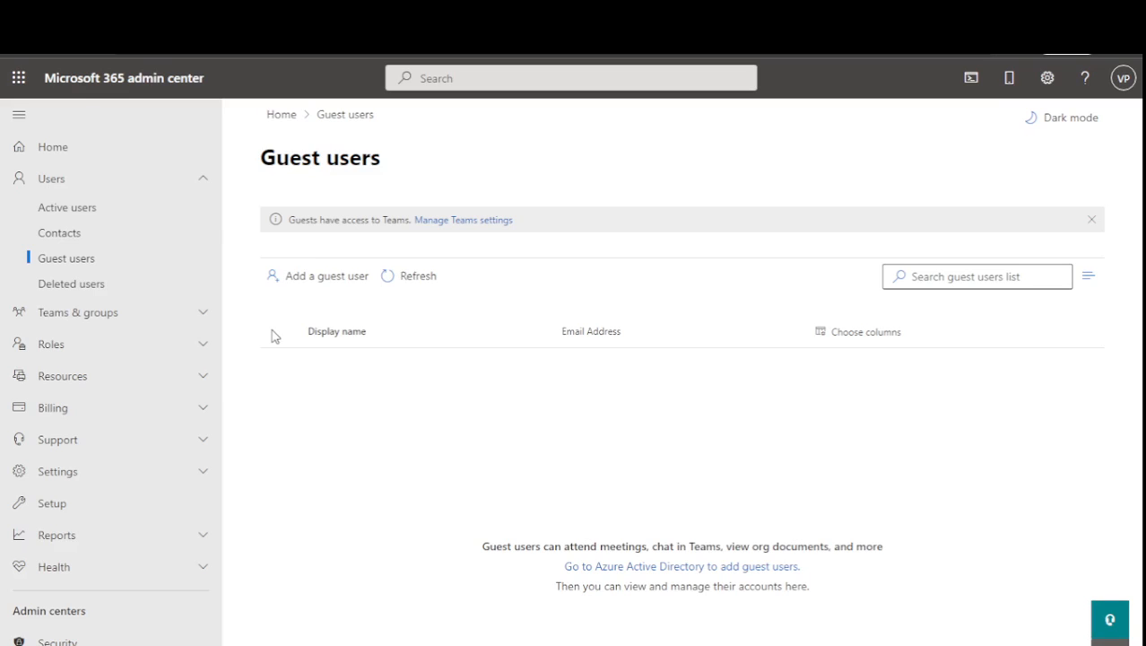
# Step: Choose Add a guest user on the Guest users page to go to the Azure portal
pyautogui.click(330, 278)
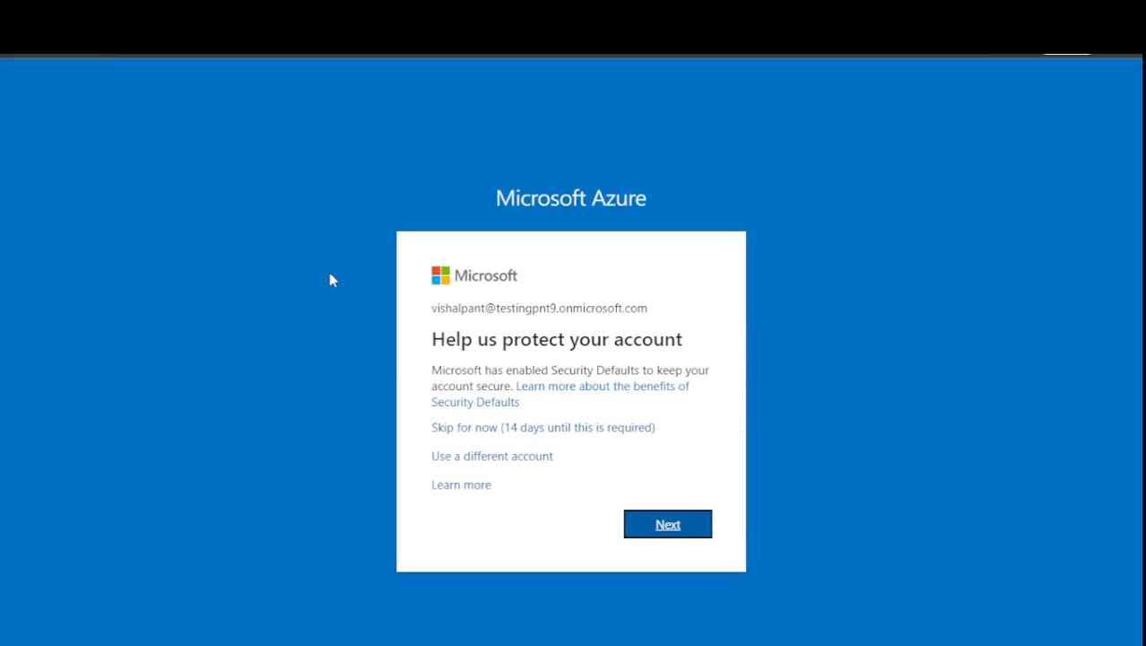
# Step: Postpone the security setup and switch the New user form to Invite user
pyautogui.click(498, 432)
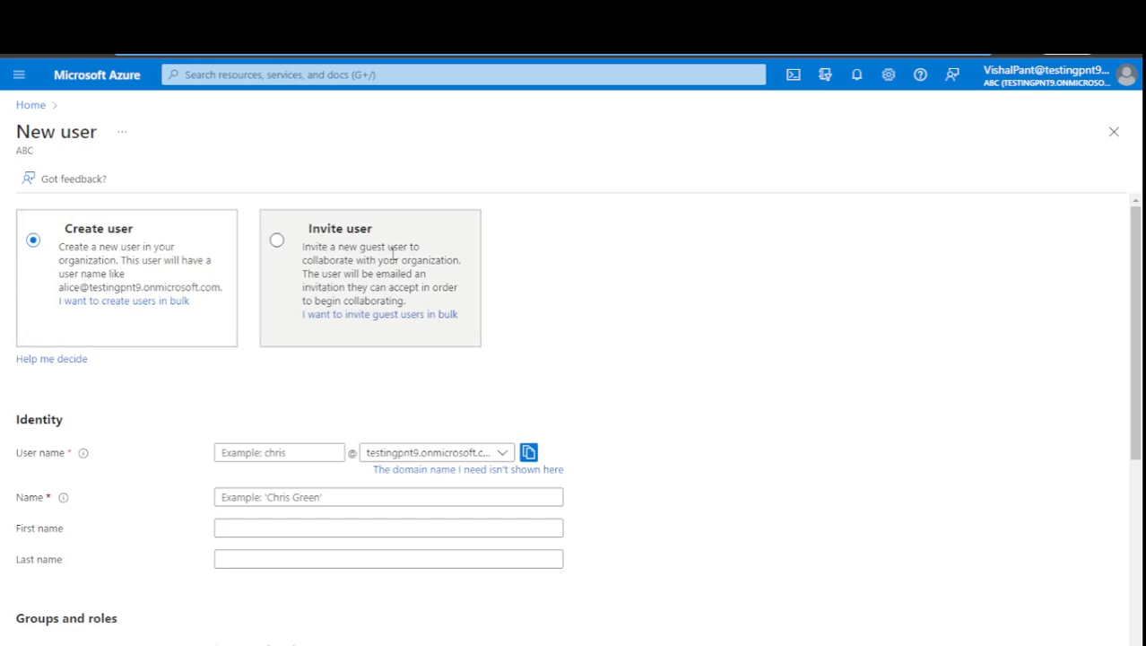
pyautogui.click(276, 243)
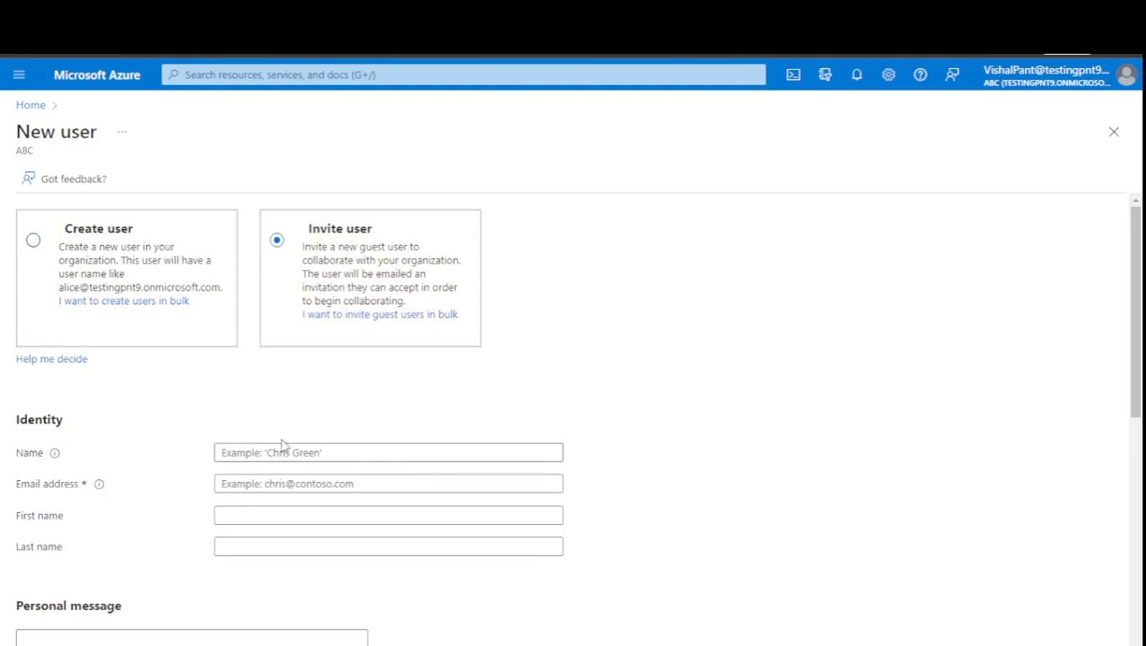
pyautogui.moveTo(343, 246); pyautogui.dragTo(434, 251)
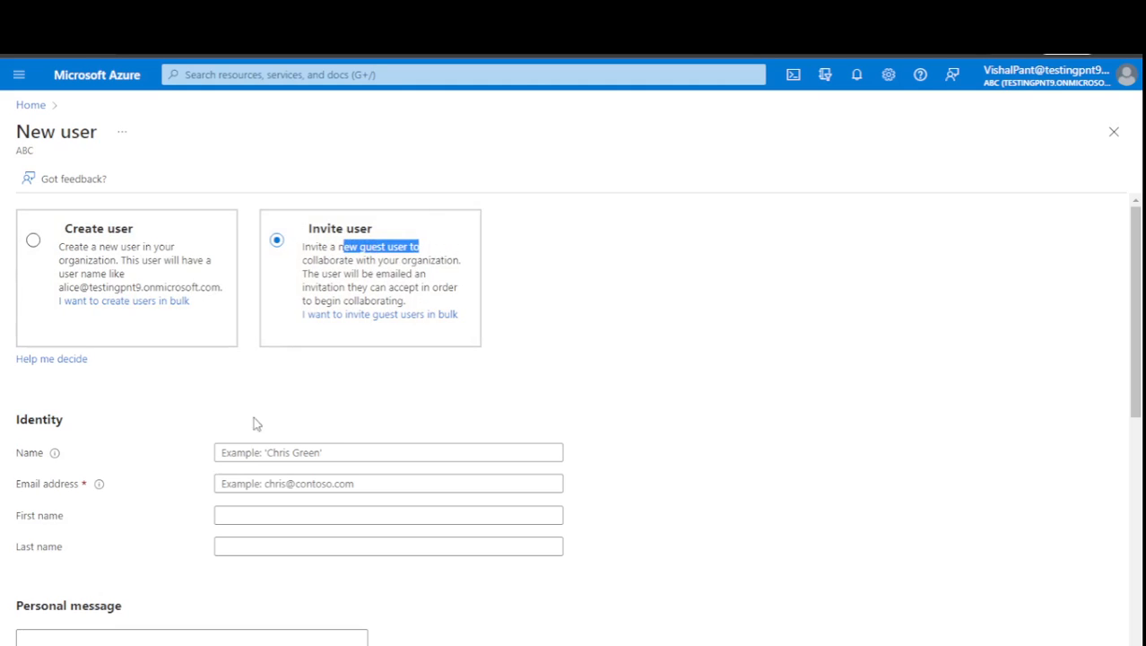
# Step: Fill in the guest's name, email address and first name
pyautogui.click(332, 445)
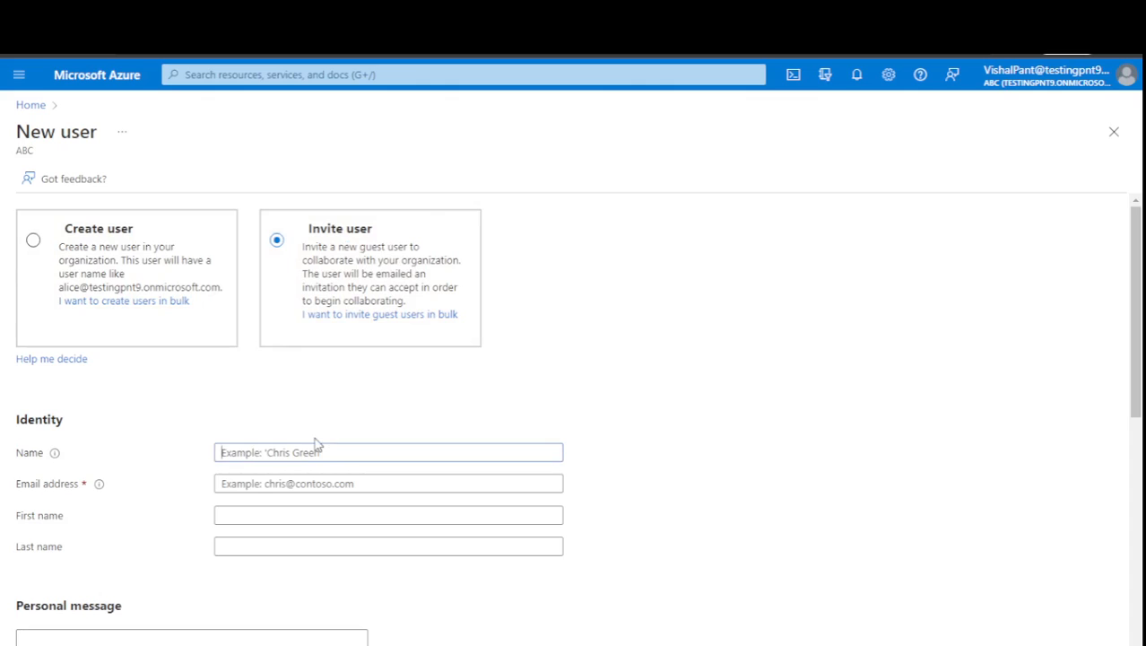
pyautogui.press('Tab')
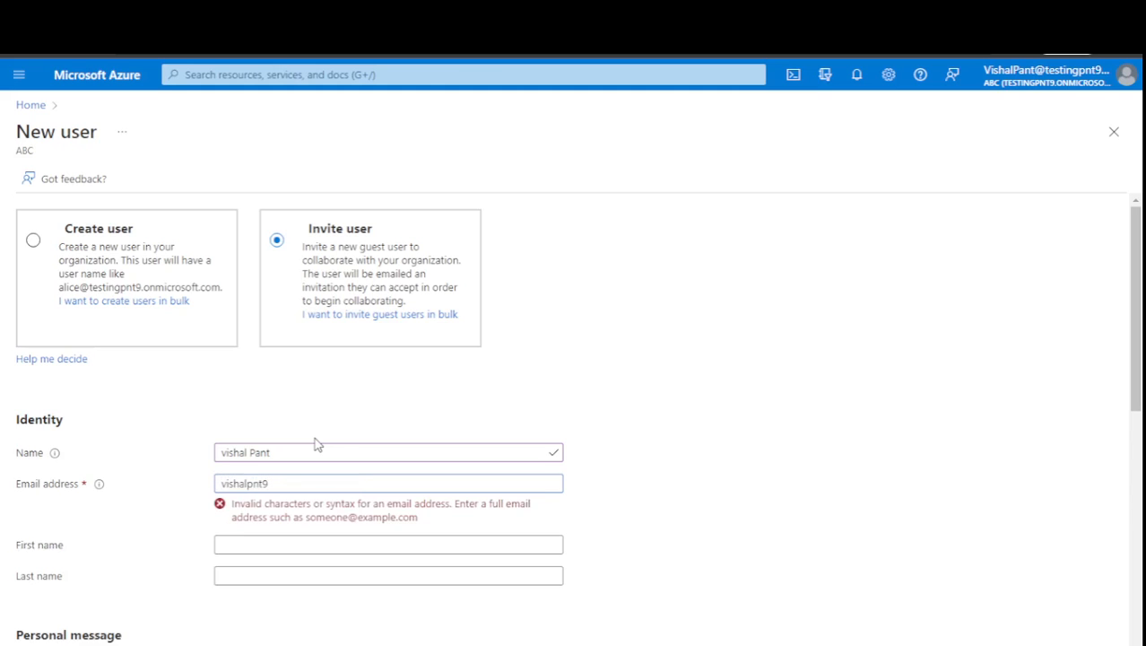
pyautogui.press('Tab')
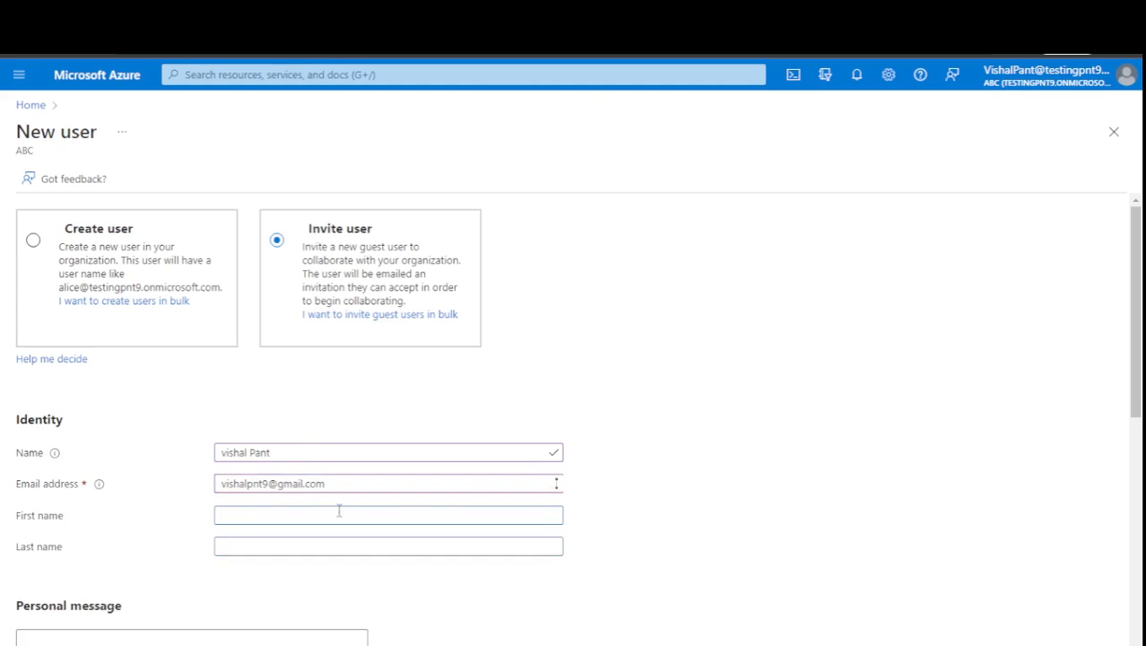
pyautogui.write('Visha')
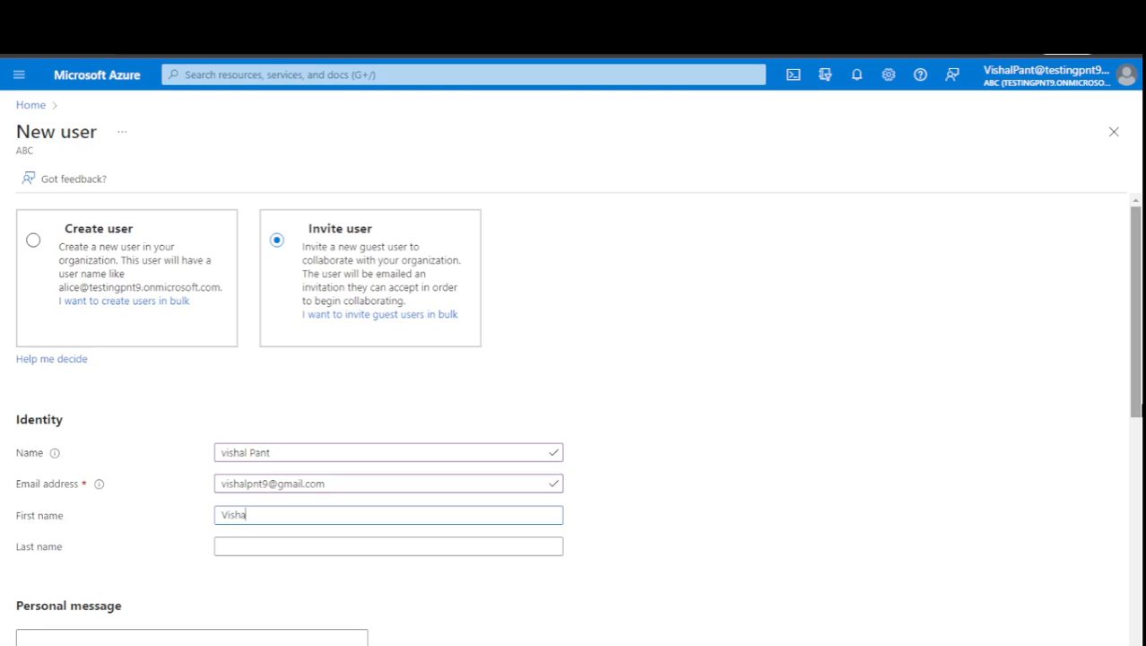
pyautogui.press('Tab')
pyautogui.hotkey('shift', 'Tab')
pyautogui.write('Vishal IT systems')
pyautogui.press('Tab')
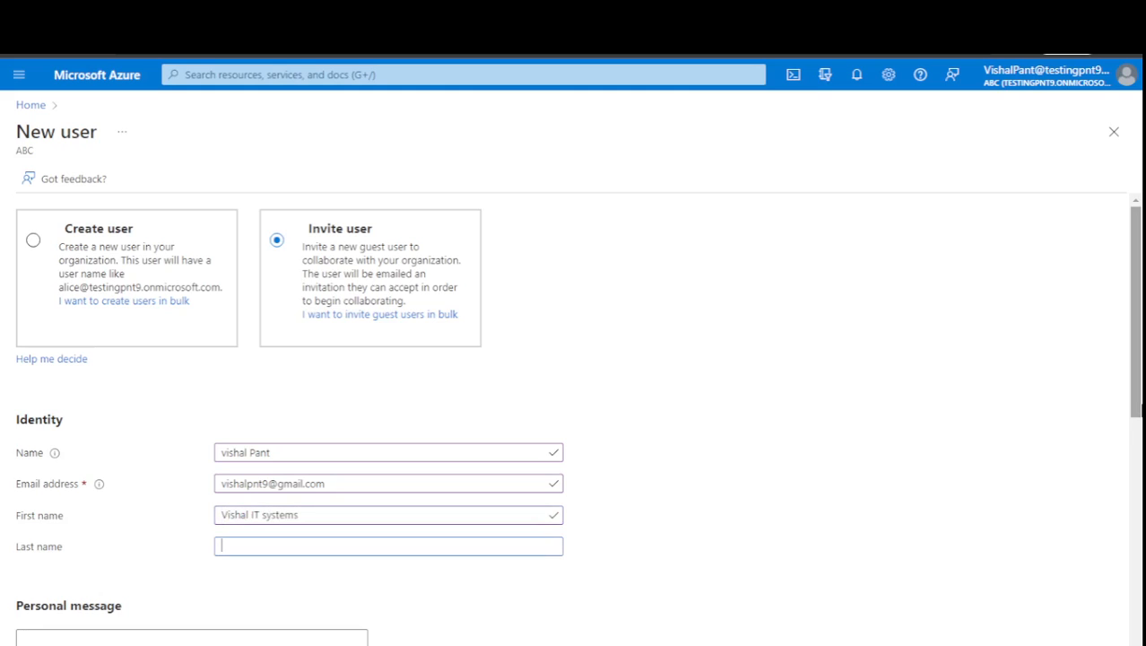
# Step: Write a personal message inviting the guest to join, then open the Directory roles list
pyautogui.scroll(-3, 1017, 476)
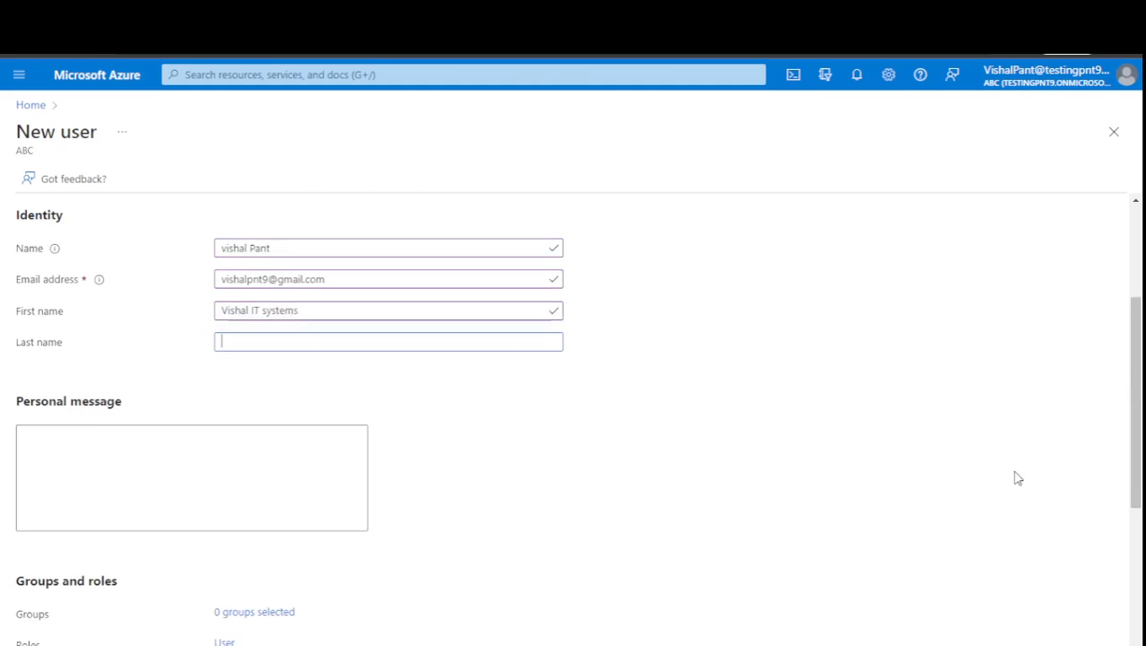
pyautogui.click(307, 495)
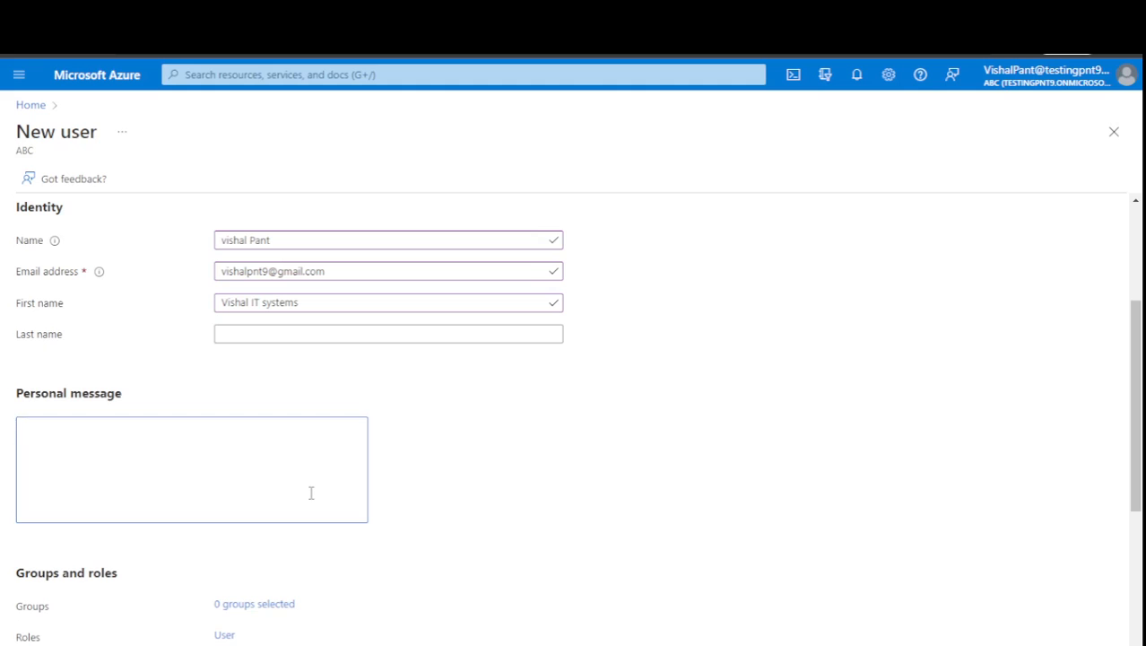
pyautogui.write('Hello vishal ')
pyautogui.write('Please join')
pyautogui.scroll(-2, 311, 493)
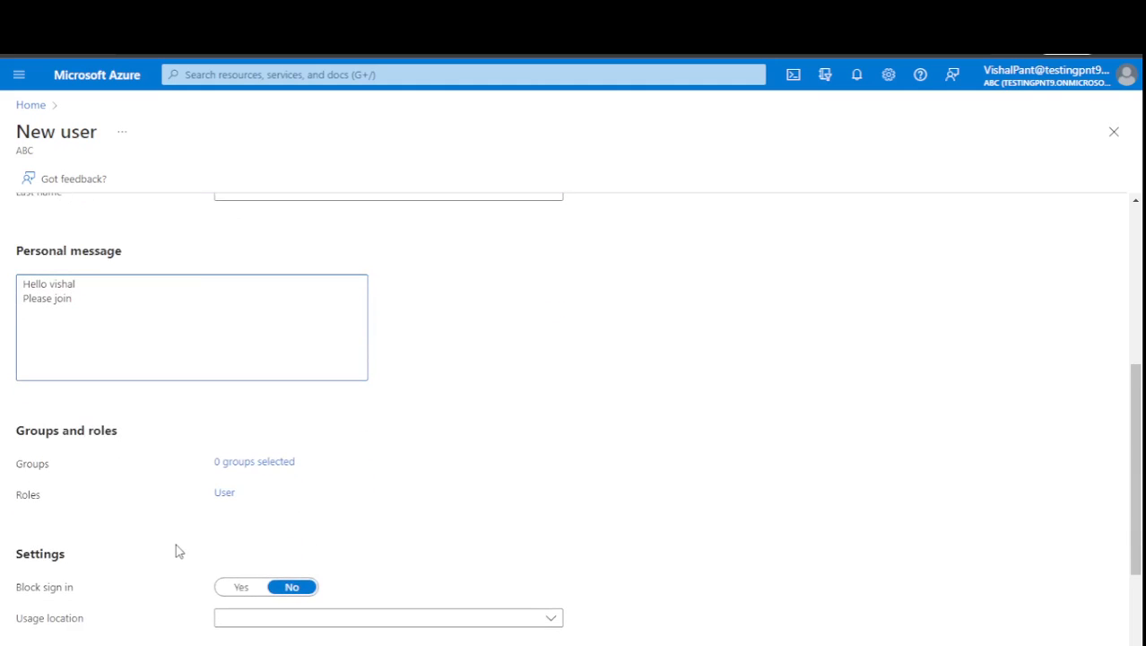
pyautogui.click(225, 495)
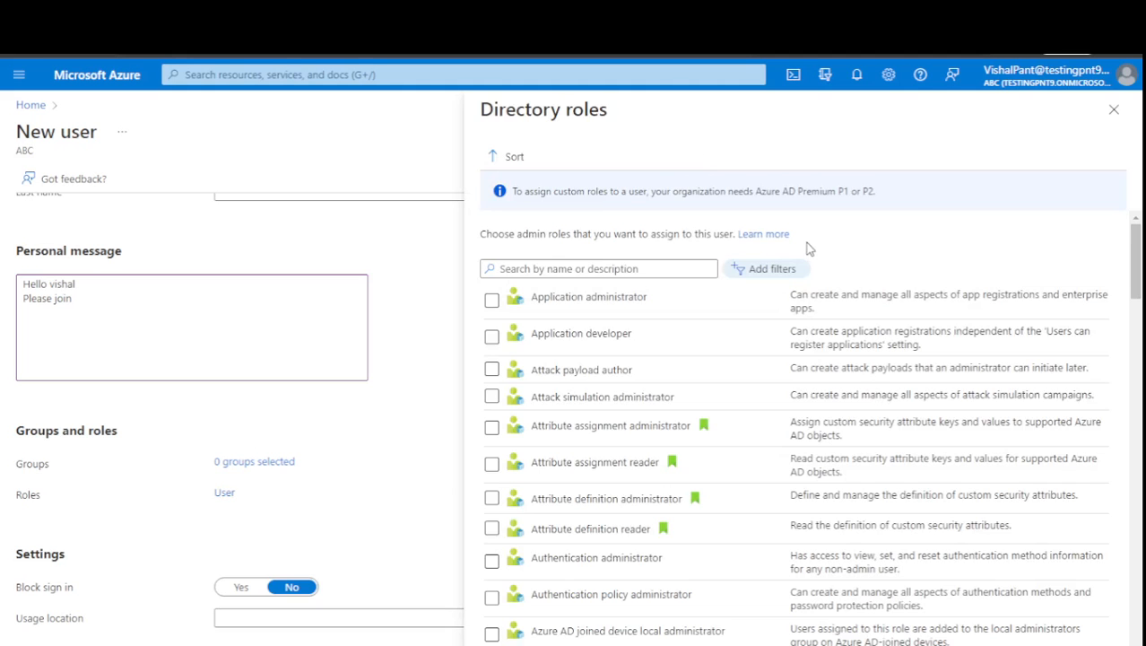
pyautogui.scroll(-5, 679, 392)
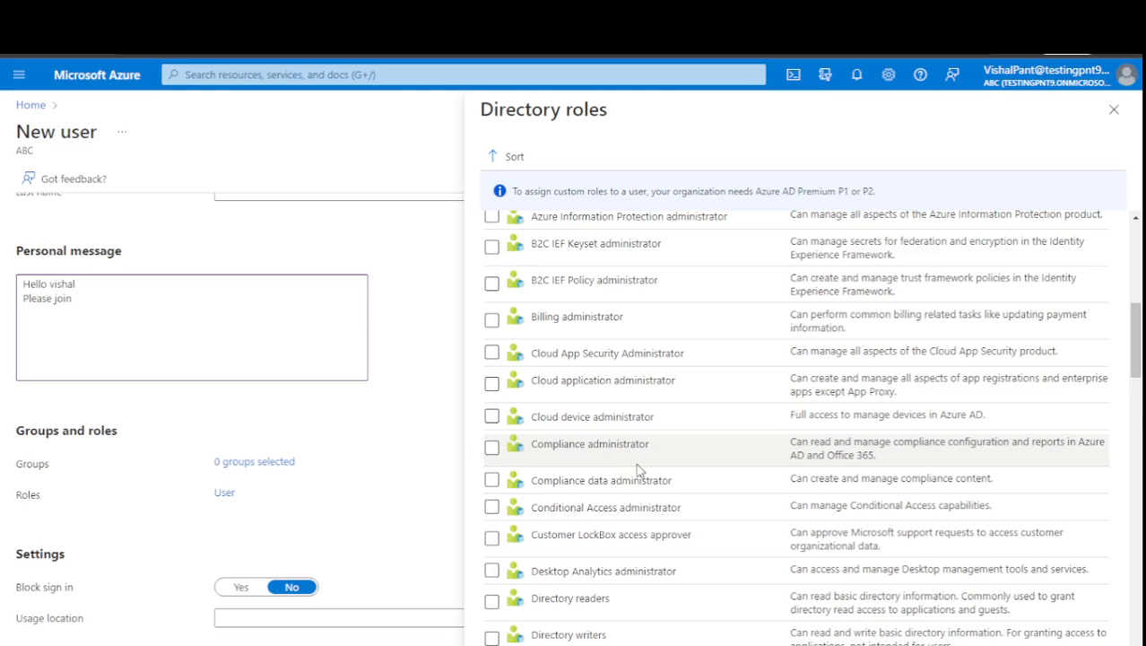
pyautogui.scroll(-10, 653, 463)
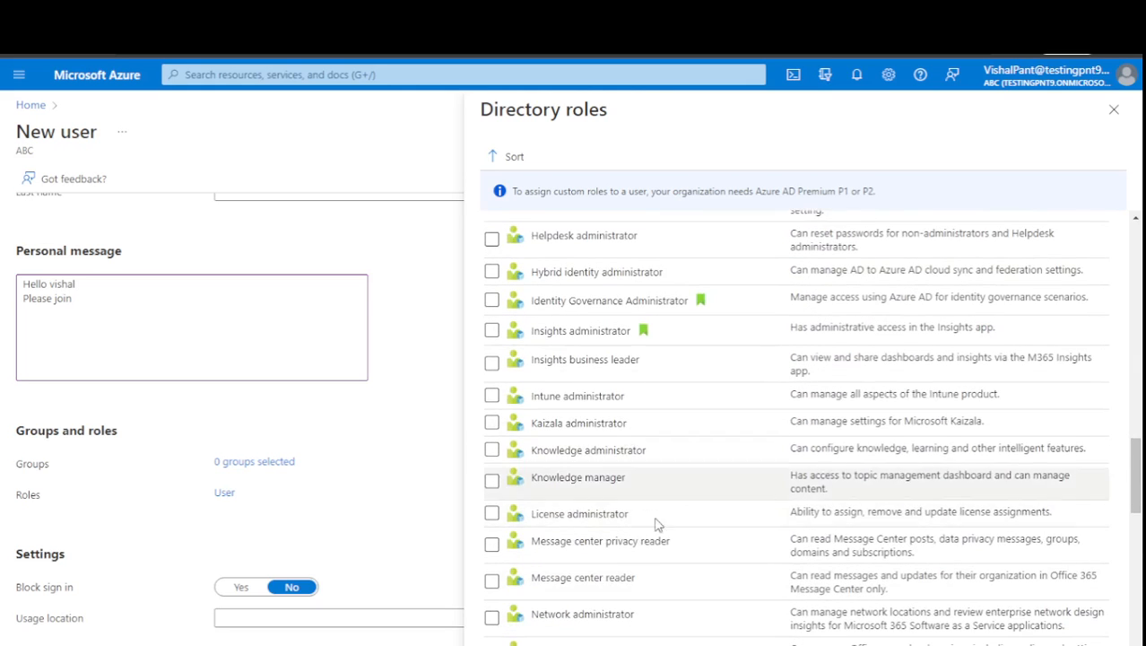
pyautogui.scroll(1, 657, 522)
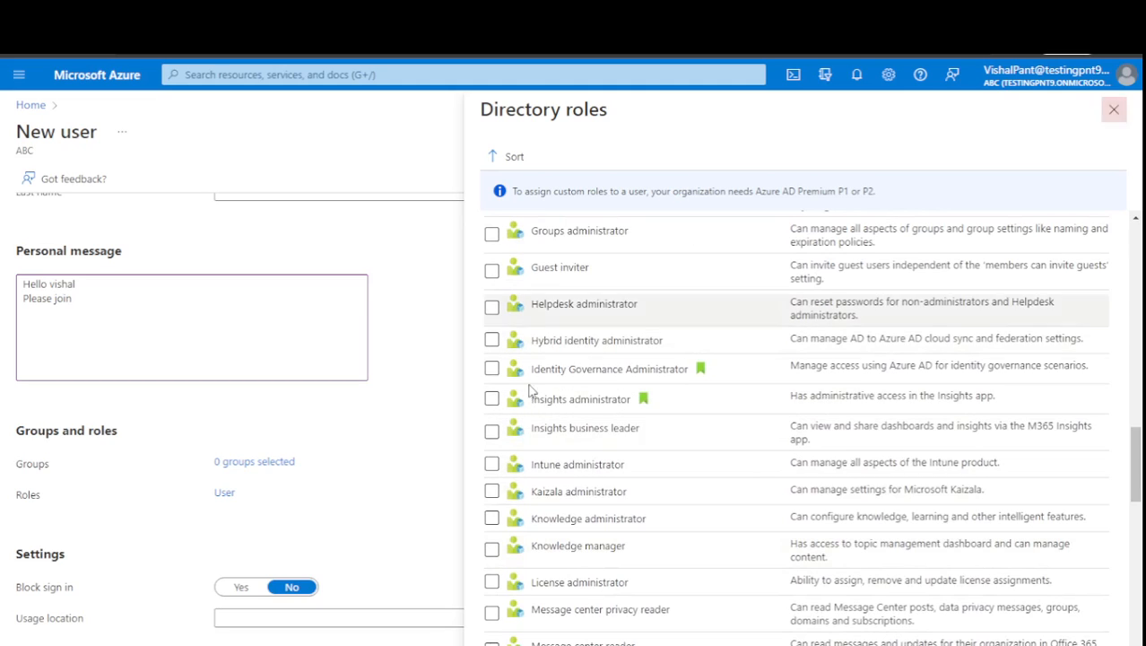
pyautogui.scroll(3, 643, 501)
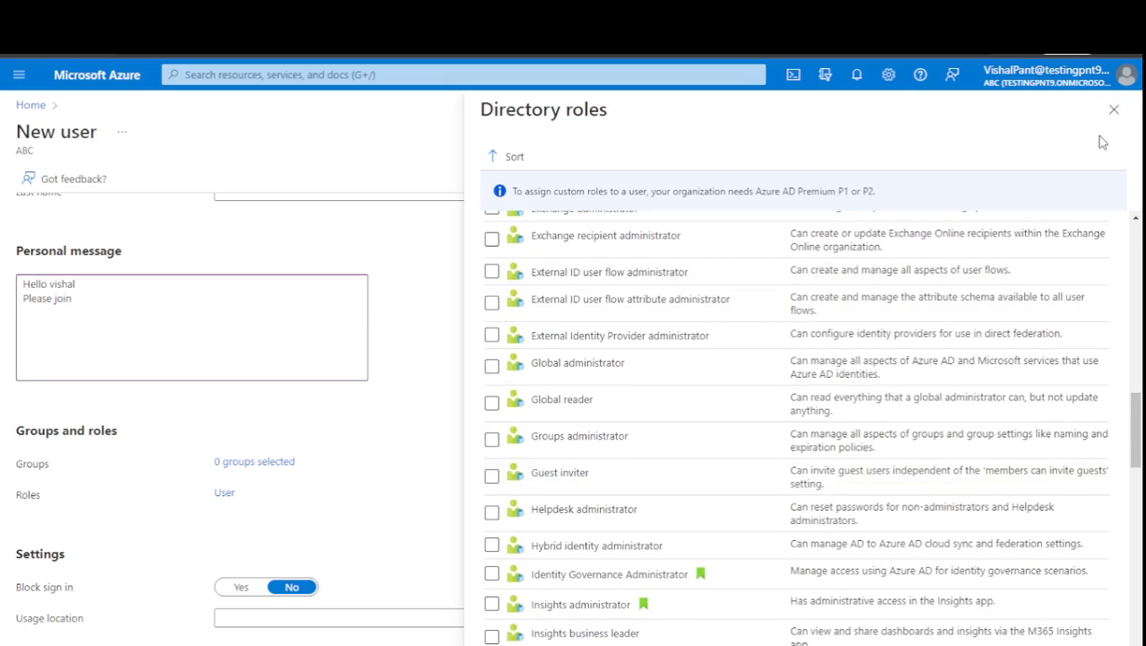
pyautogui.click(1114, 109)
pyautogui.scroll(-2, 369, 572)
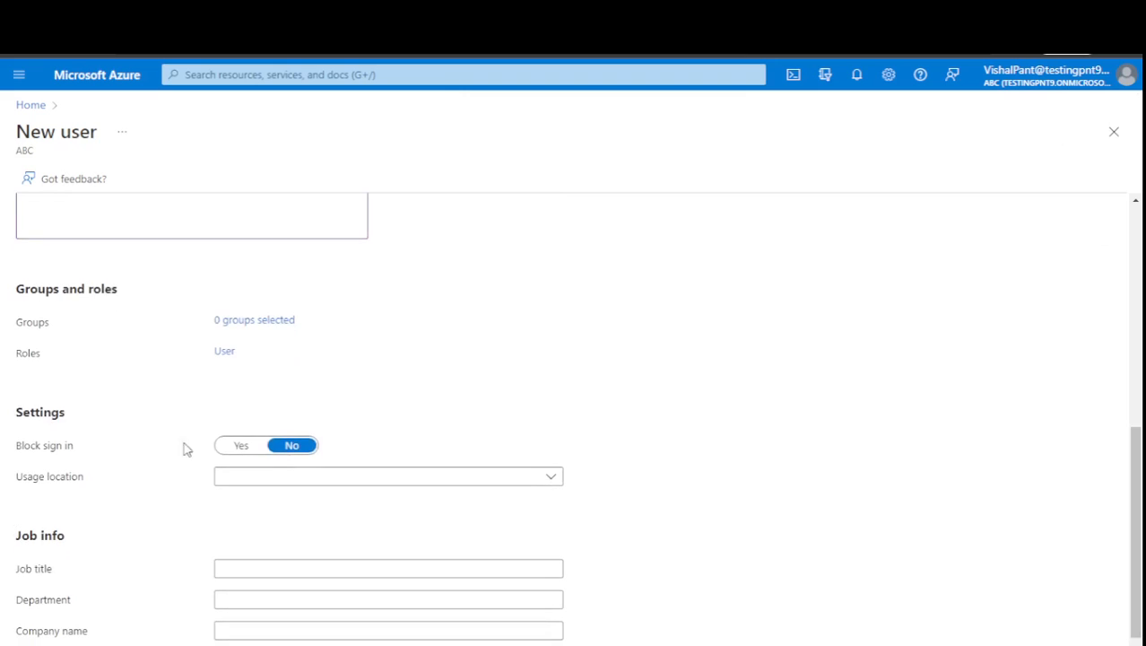
# Step: Set the guest's usage location to India
pyautogui.click(371, 482)
pyautogui.write('ind')
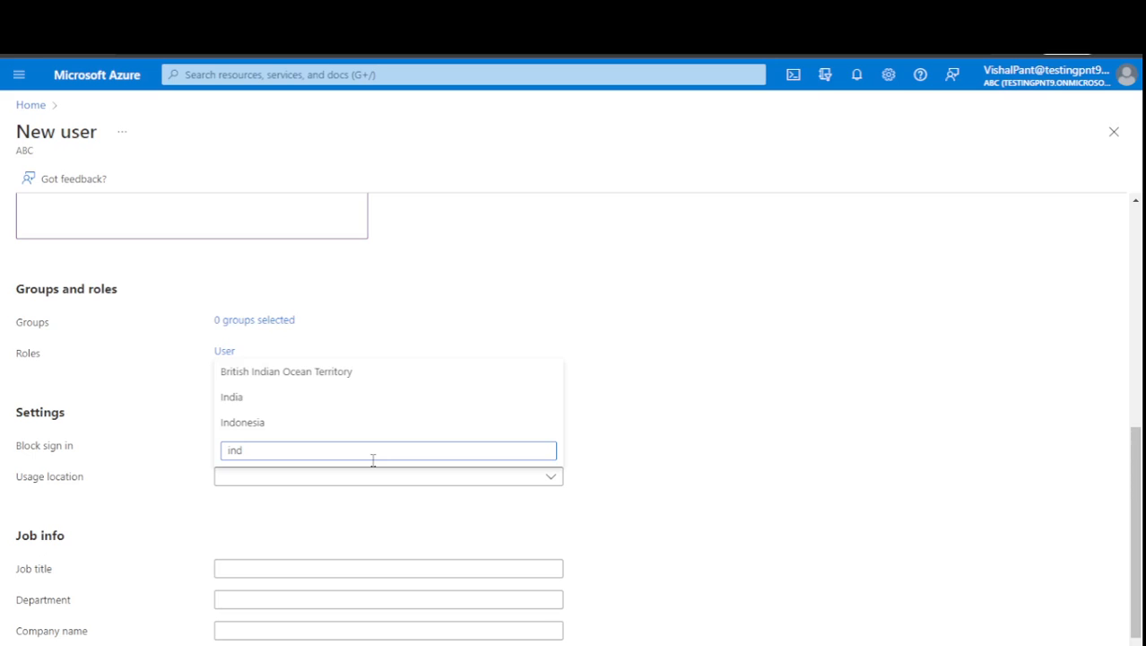
pyautogui.click(229, 398)
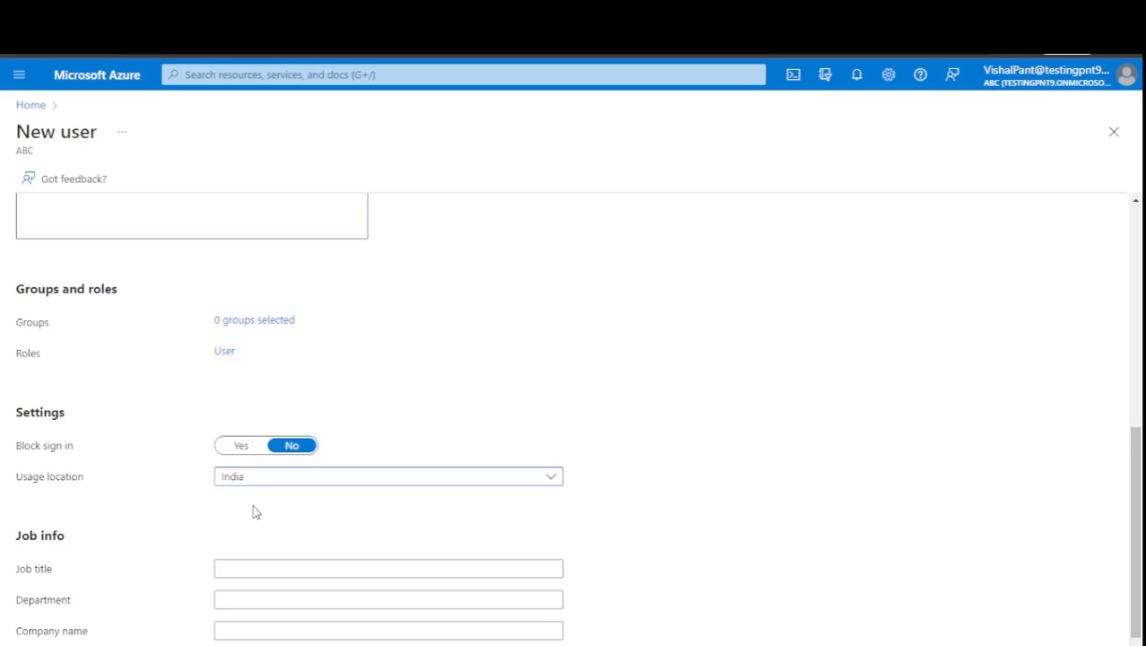
pyautogui.scroll(-1, 247, 585)
pyautogui.scroll(-1, 248, 584)
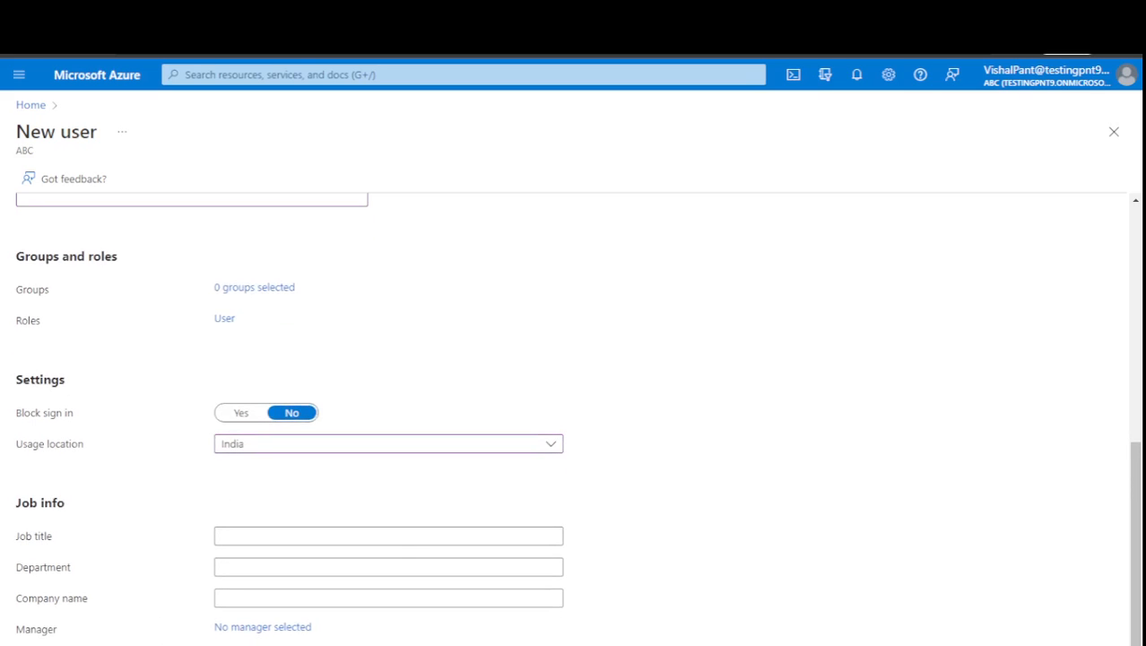
# Step: Send the guest invitation and review the successful-invite confirmation
pyautogui.click(45, 644)
pyautogui.scroll(1, 326, 433)
pyautogui.scroll(4, 325, 433)
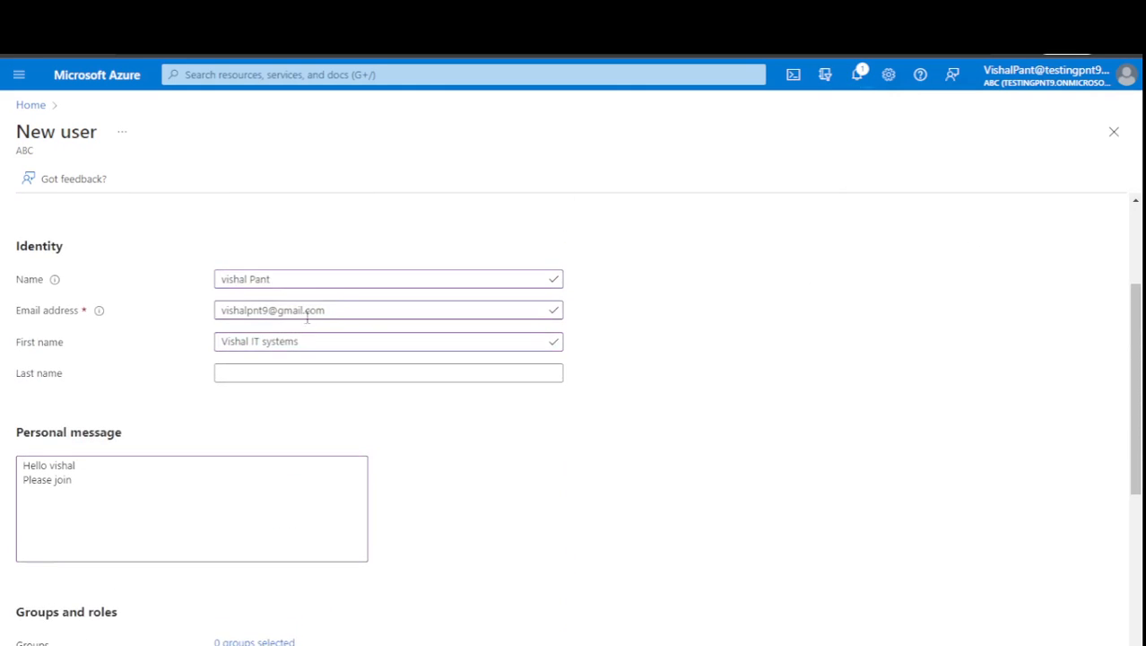
pyautogui.moveTo(325, 309); pyautogui.dragTo(177, 308)
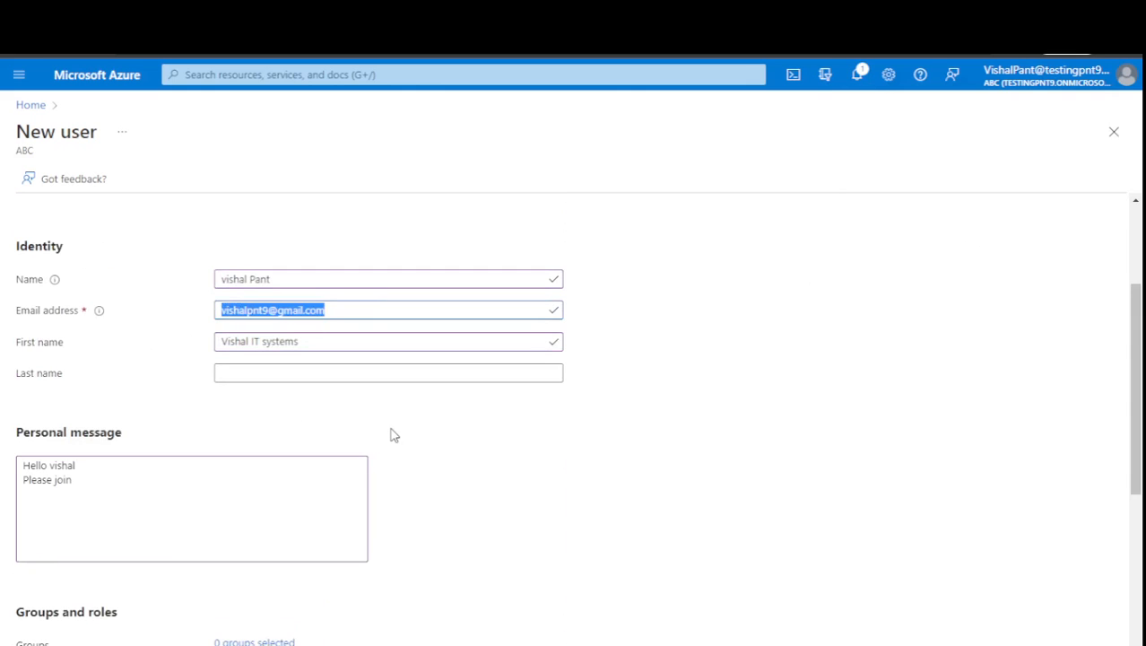
pyautogui.scroll(2, 537, 453)
pyautogui.scroll(-7, 540, 453)
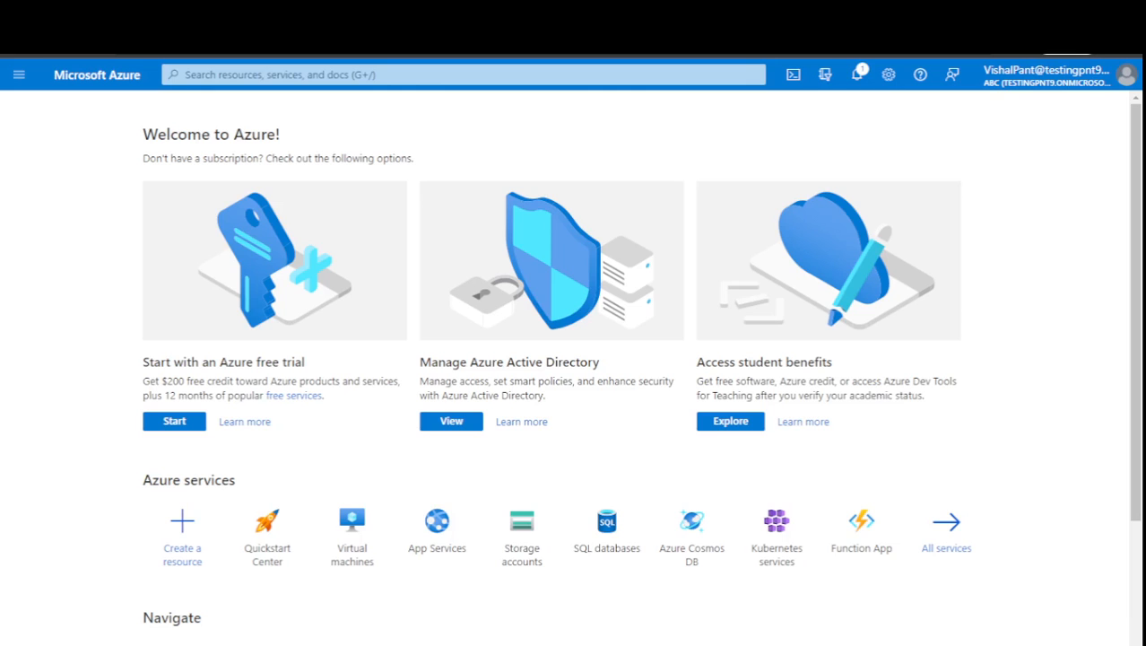
pyautogui.click(19, 75)
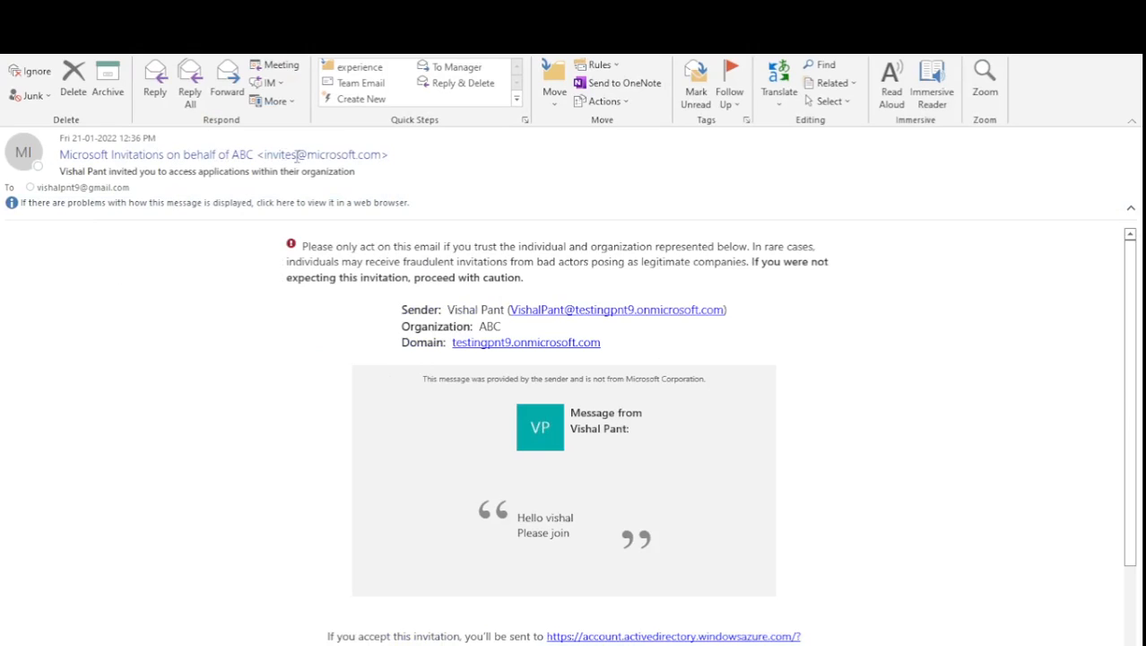
# Step: Review the invitation email's trust warning and sender, organization and domain details
pyautogui.moveTo(250, 157)
pyautogui.moveTo(338, 247); pyautogui.dragTo(782, 262)
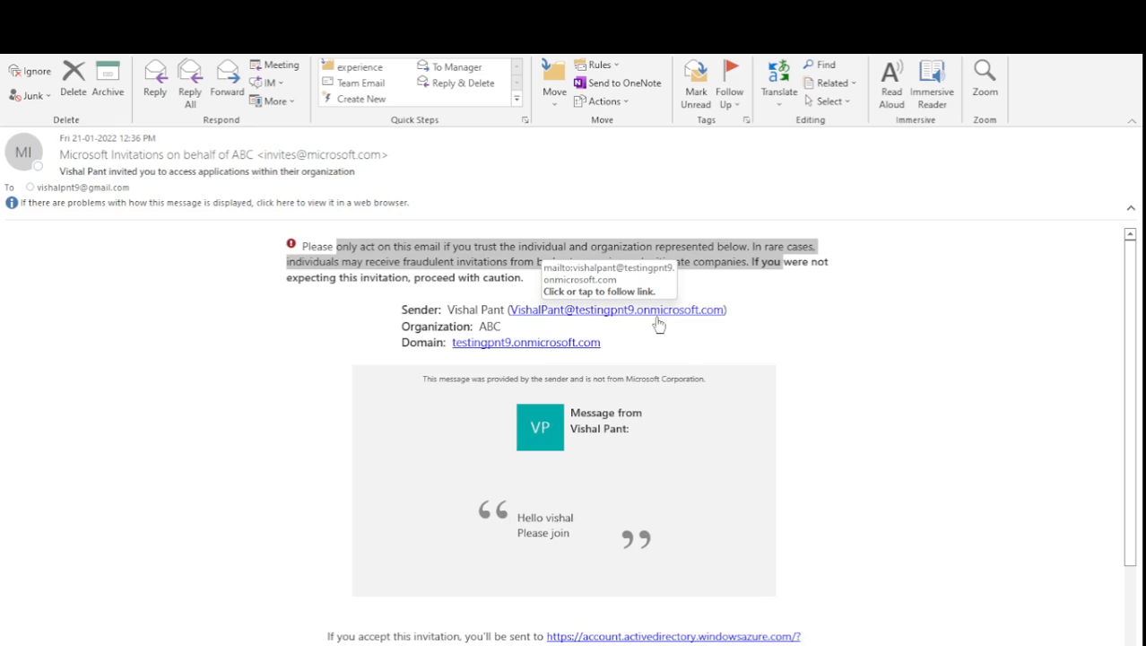
pyautogui.moveTo(401, 314); pyautogui.dragTo(786, 326)
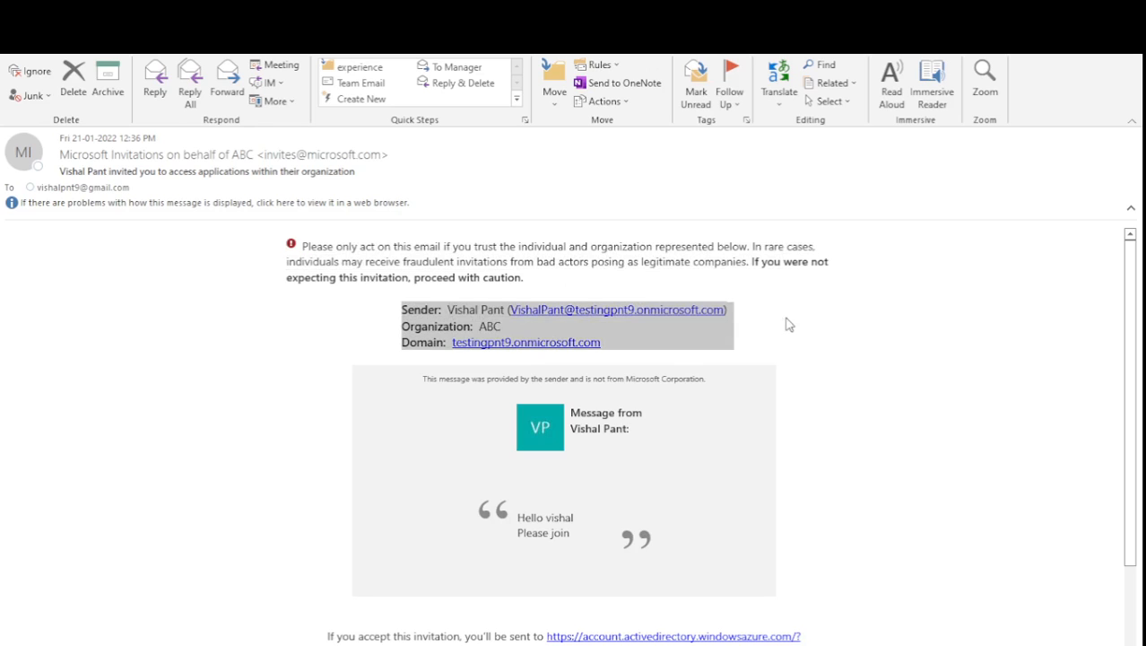
pyautogui.click(389, 352)
pyautogui.moveTo(389, 353); pyautogui.dragTo(634, 346)
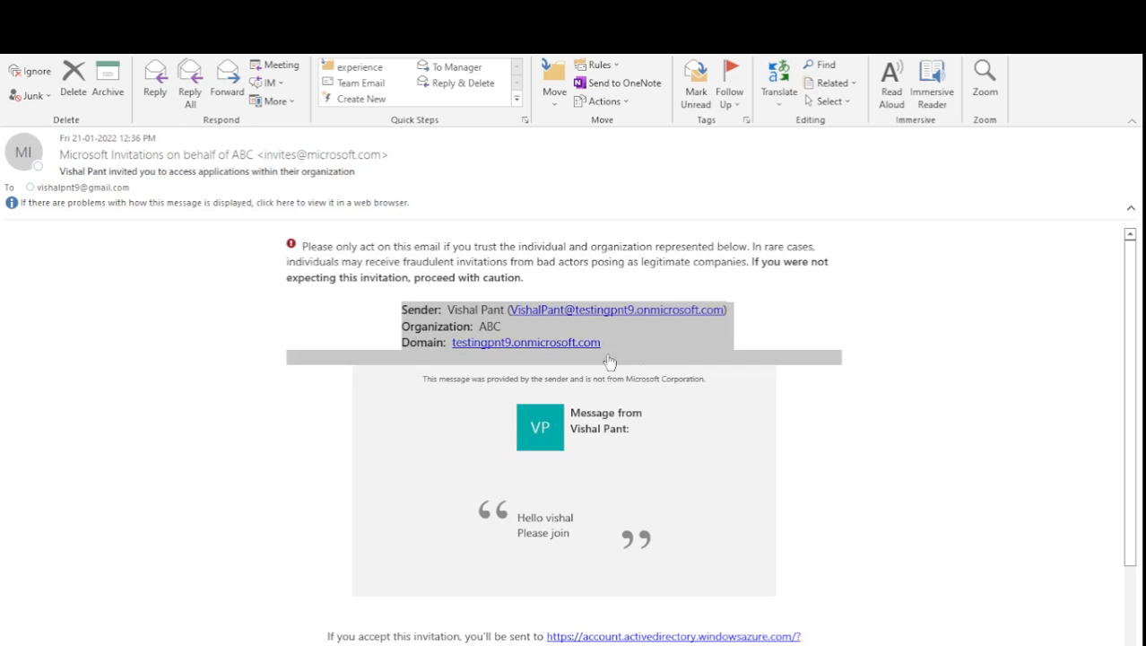
pyautogui.scroll(-2, 634, 347)
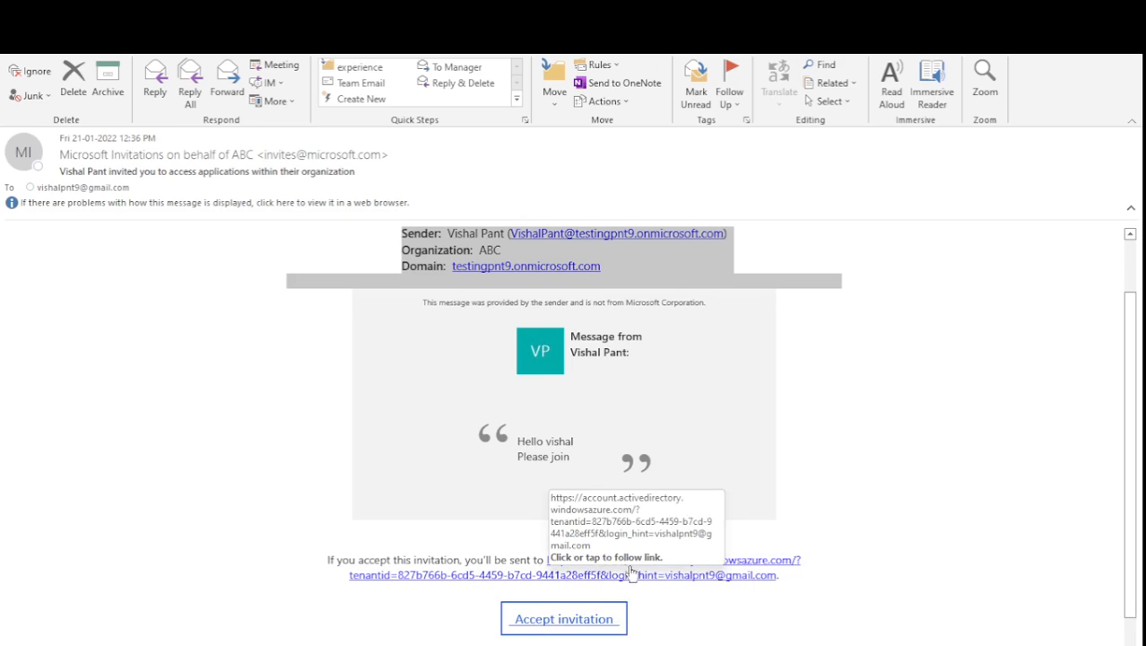
# Step: Copy the invitation link's address from the email
pyautogui.moveTo(782, 577); pyautogui.dragTo(619, 563)
pyautogui.tripleClick(556, 567)
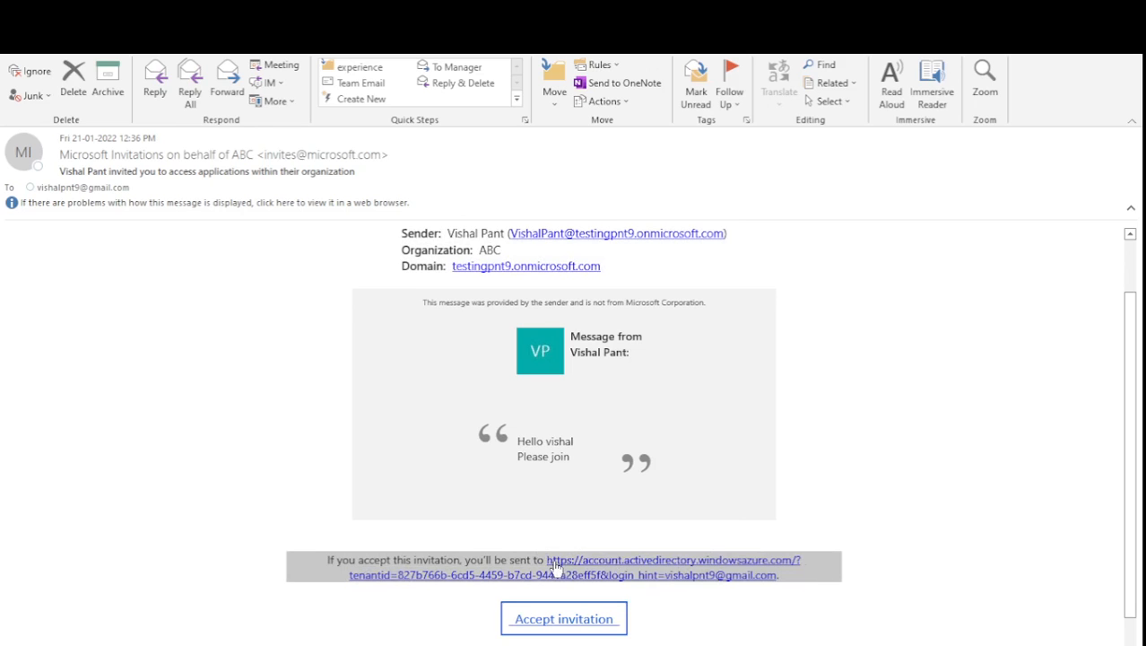
pyautogui.click(497, 556)
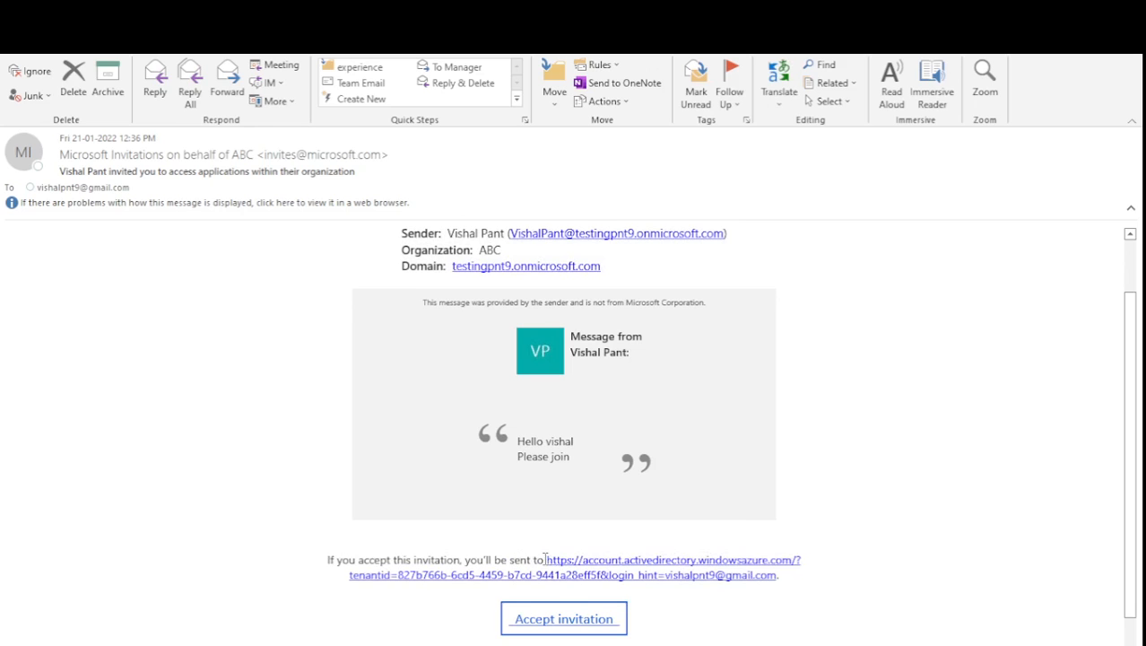
pyautogui.moveTo(539, 558); pyautogui.dragTo(599, 576)
pyautogui.rightClick(605, 574)
pyautogui.click(642, 580)
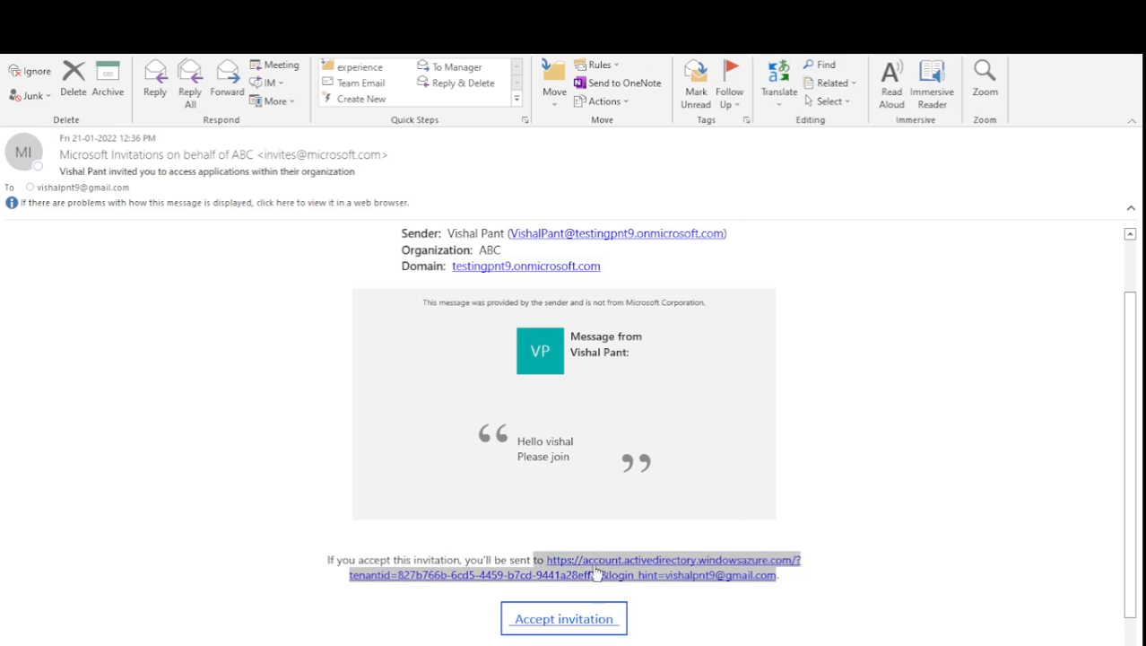
pyautogui.click(278, 560)
pyautogui.rightClick(634, 574)
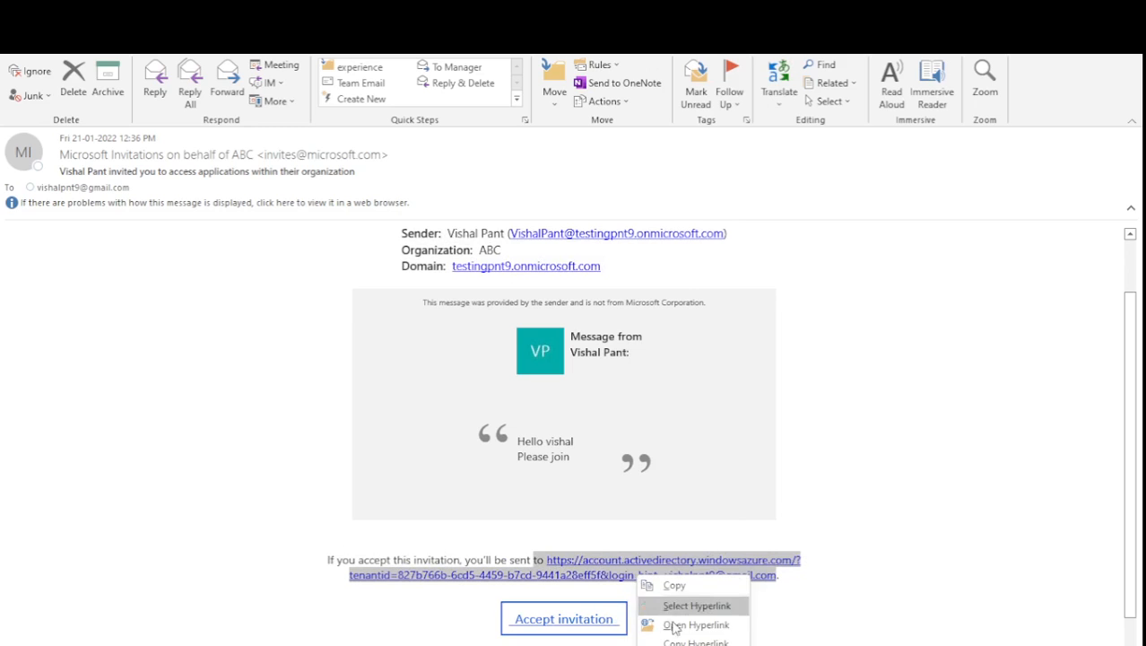
pyautogui.click(685, 637)
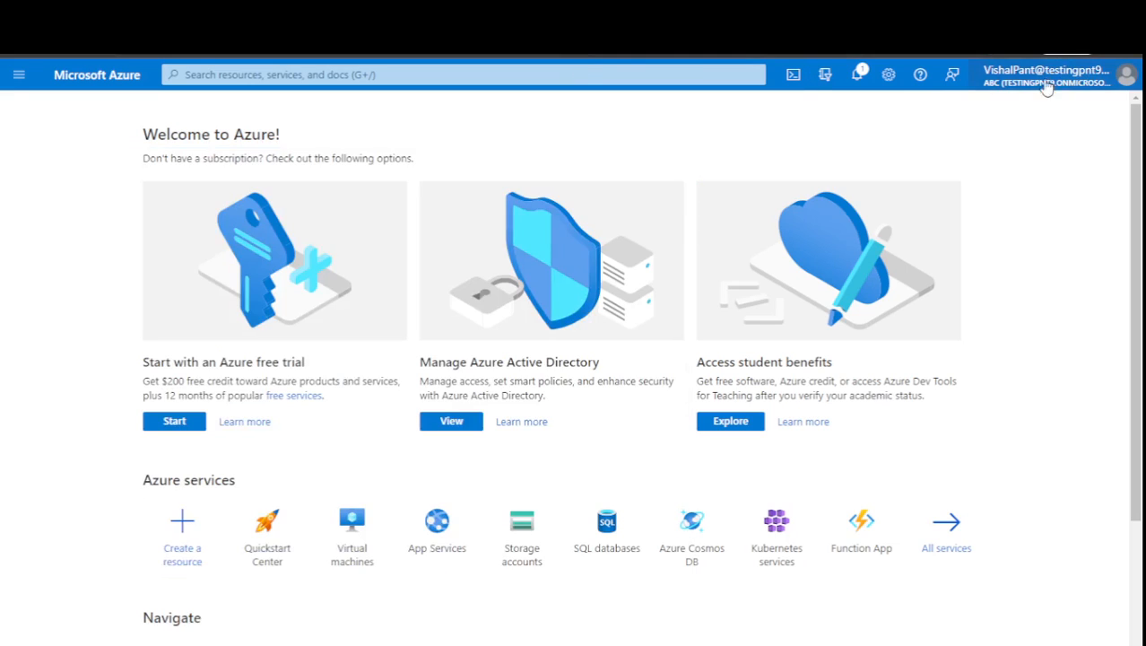
pyautogui.click(1066, 43)
# Step: Open the copied invitation link in a new Profile 2 window, declining the profile switch
pyautogui.click(911, 224)
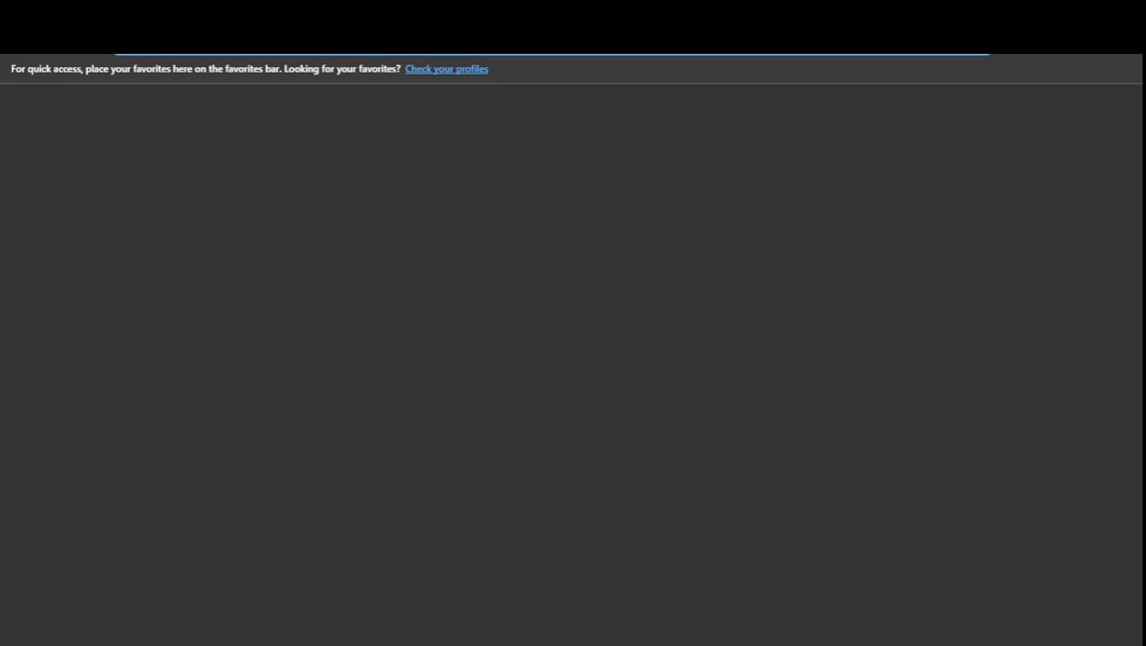
pyautogui.hotkey('ctrl', 'v')
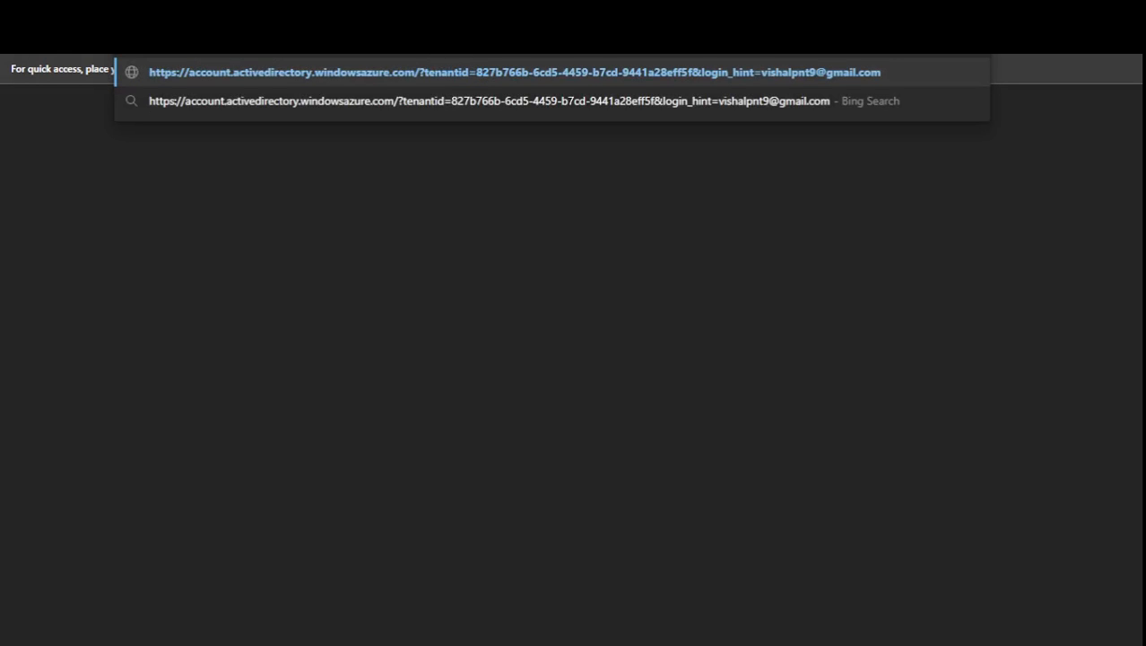
pyautogui.press('Return')
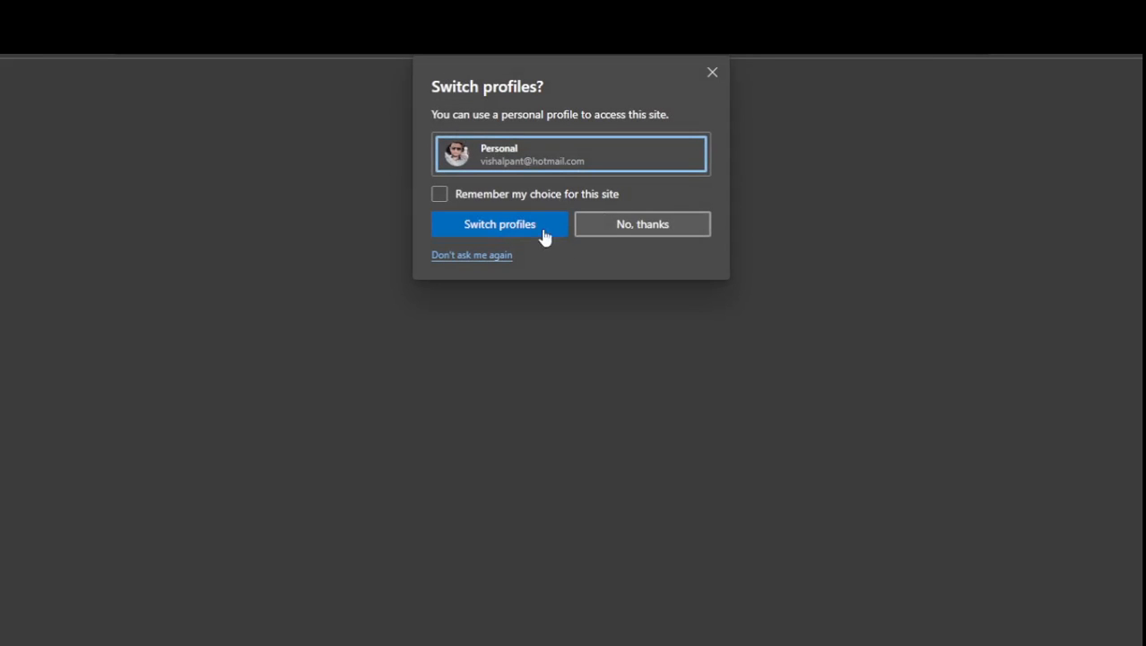
pyautogui.click(648, 224)
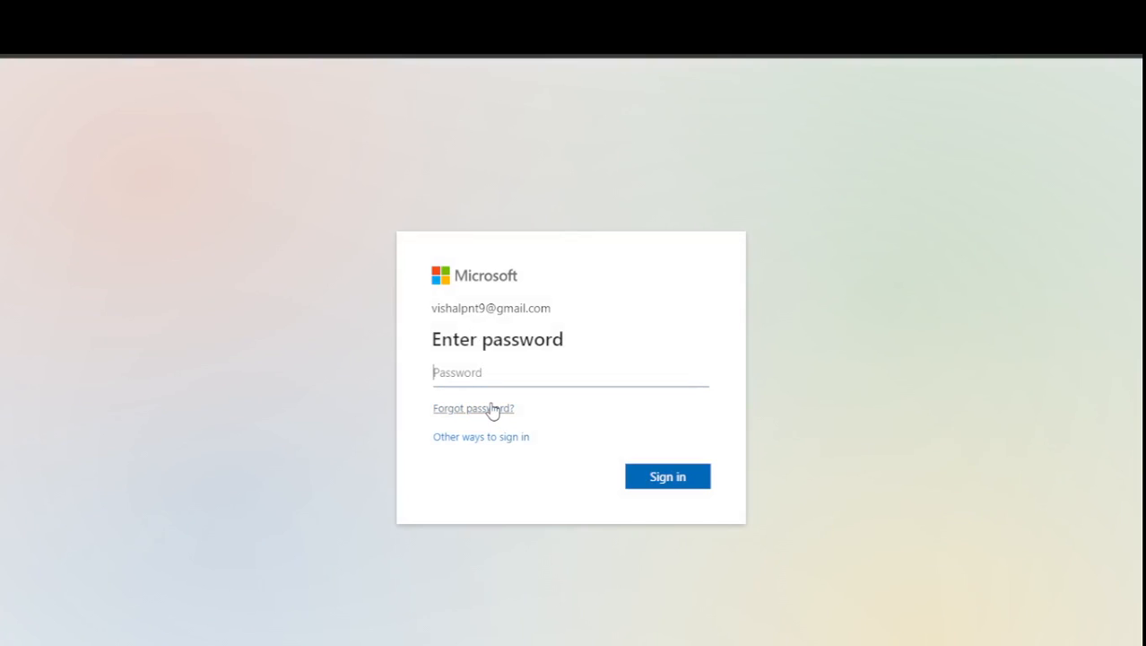
# Step: Start a forgotten-password reset and verify it with the security code emailed to Outlook
pyautogui.click(491, 410)
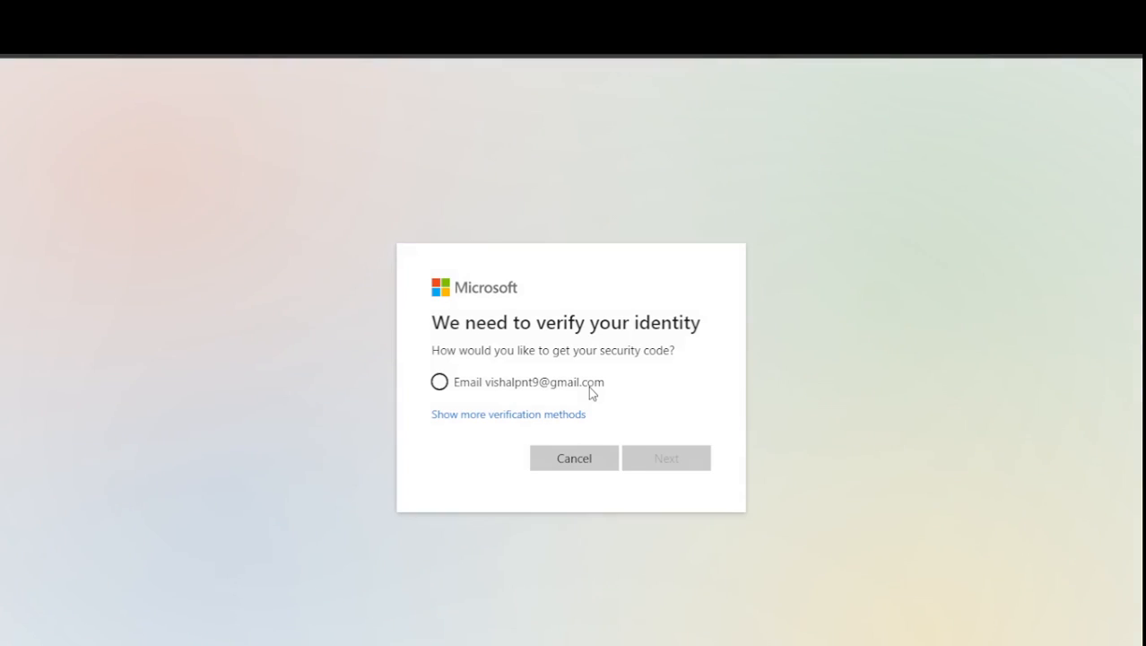
pyautogui.click(590, 392)
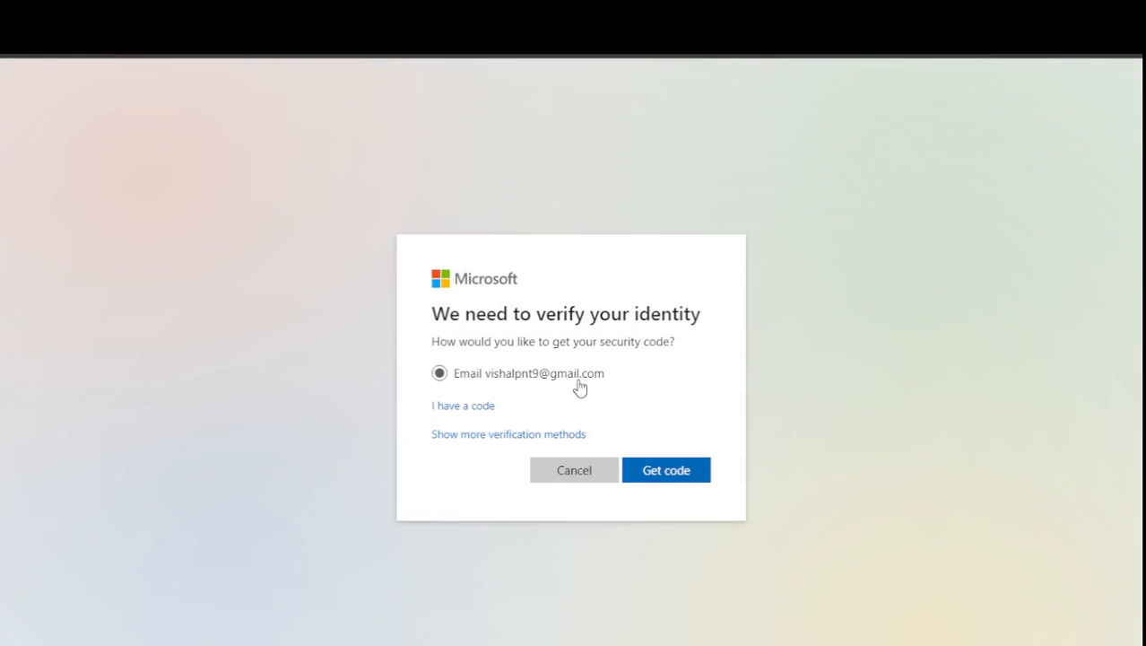
pyautogui.click(682, 478)
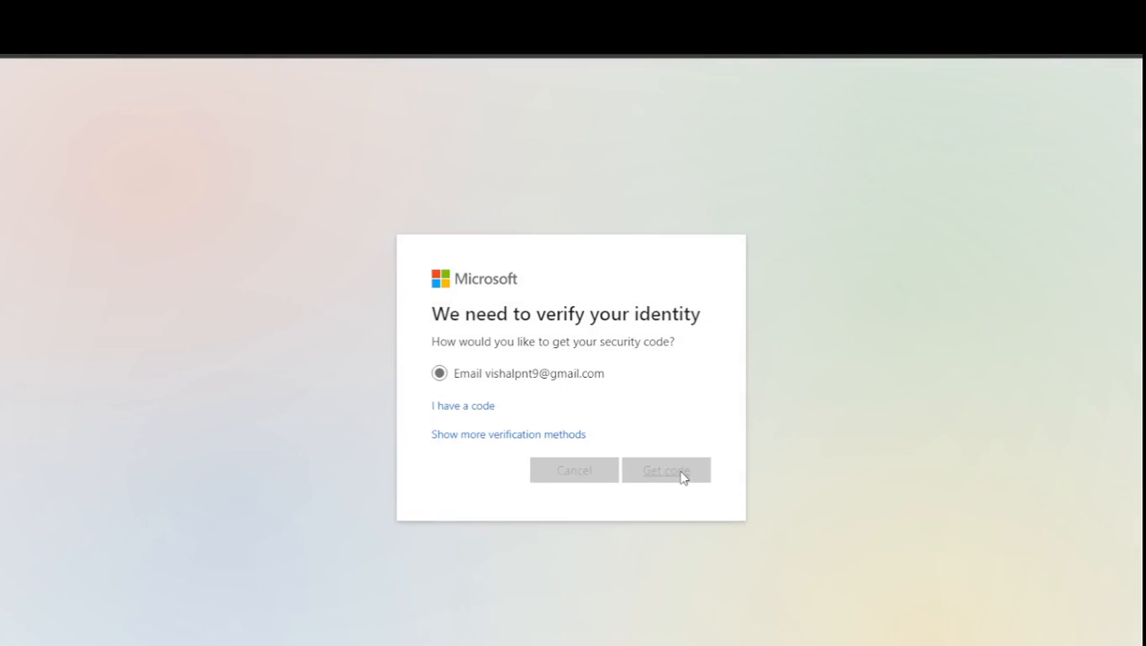
pyautogui.click(500, 400)
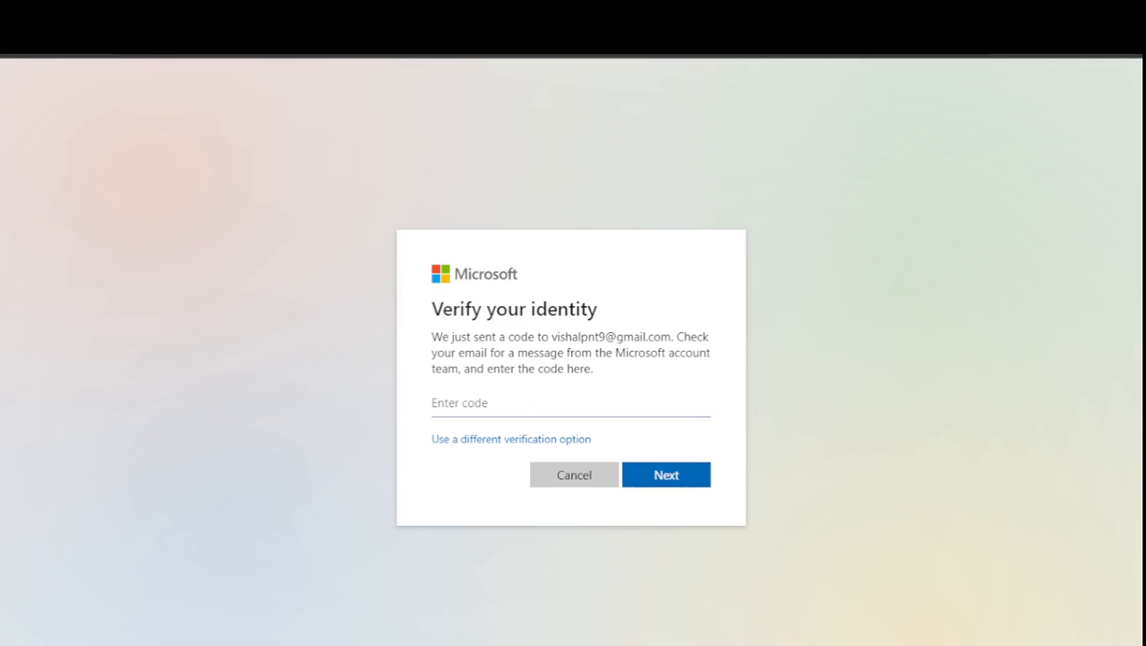
pyautogui.hotkey('alt', 'Tab')
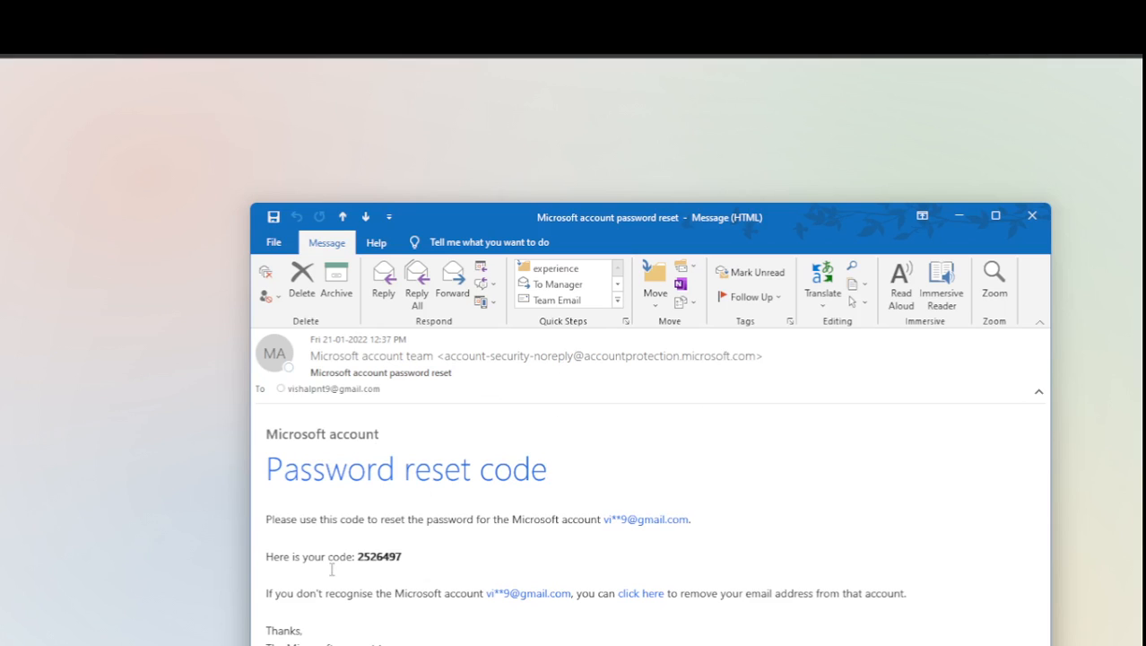
pyautogui.doubleClick(384, 557)
pyautogui.rightClick(395, 557)
pyautogui.click(525, 566)
pyautogui.hotkey('alt', 'Tab')
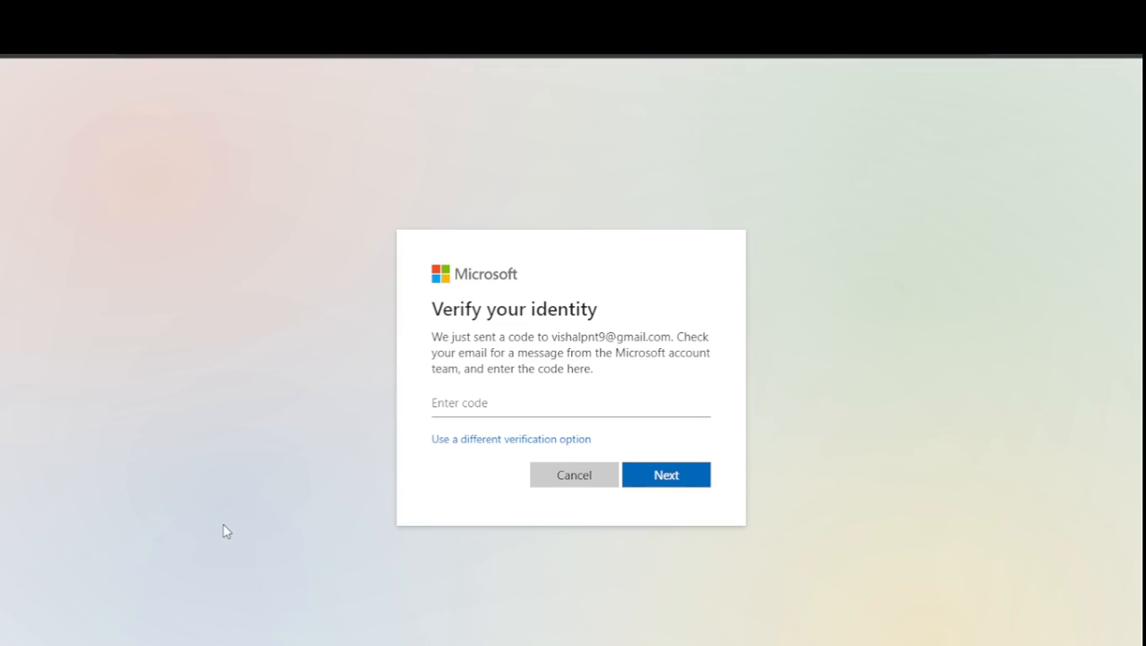
pyautogui.click(558, 409)
pyautogui.hotkey('ctrl', 'v')
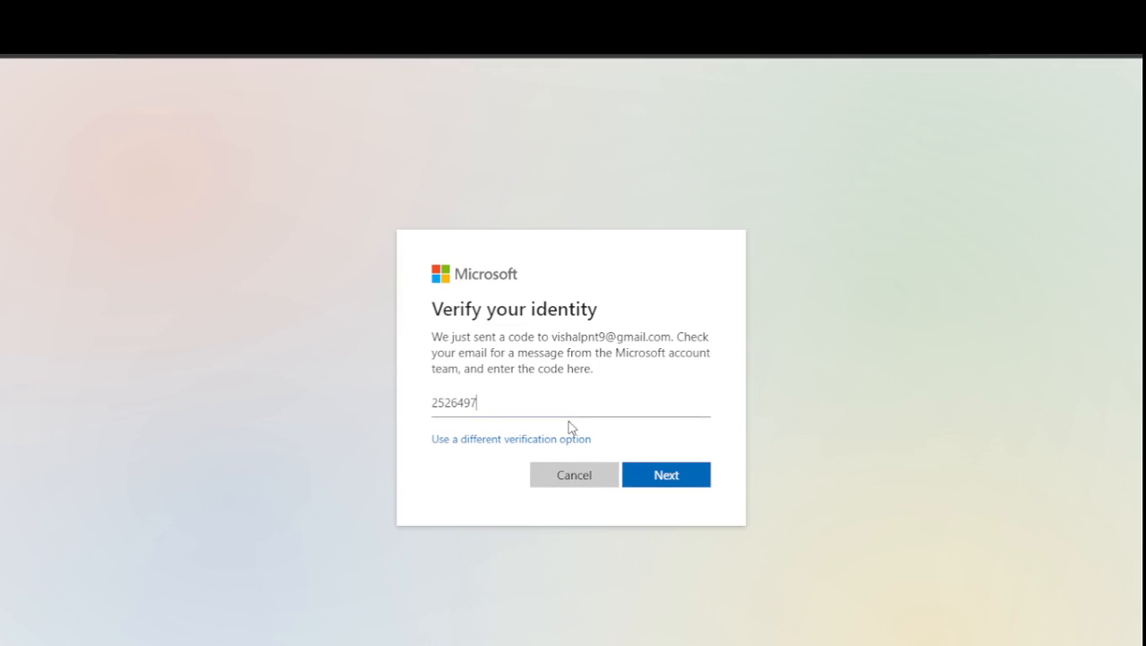
pyautogui.click(669, 482)
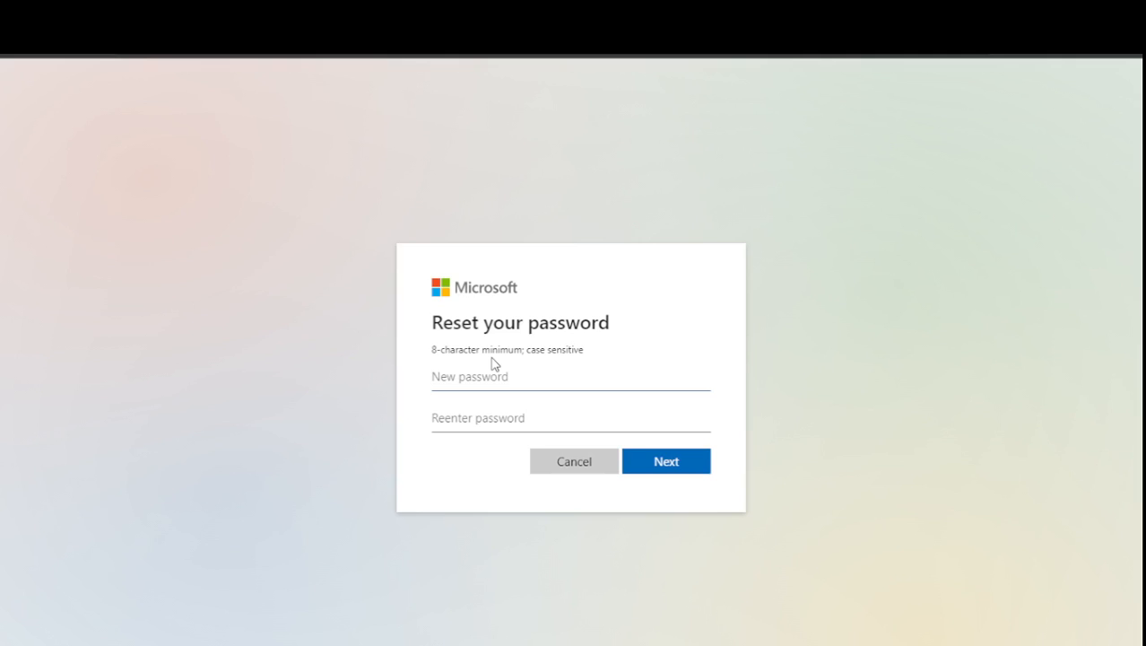
# Step: Enter and confirm a new password for the guest account, then sign in
pyautogui.write('•')
pyautogui.press('BackSpace')
pyautogui.write('•••••••••')
pyautogui.press('Tab')
pyautogui.write('•••')
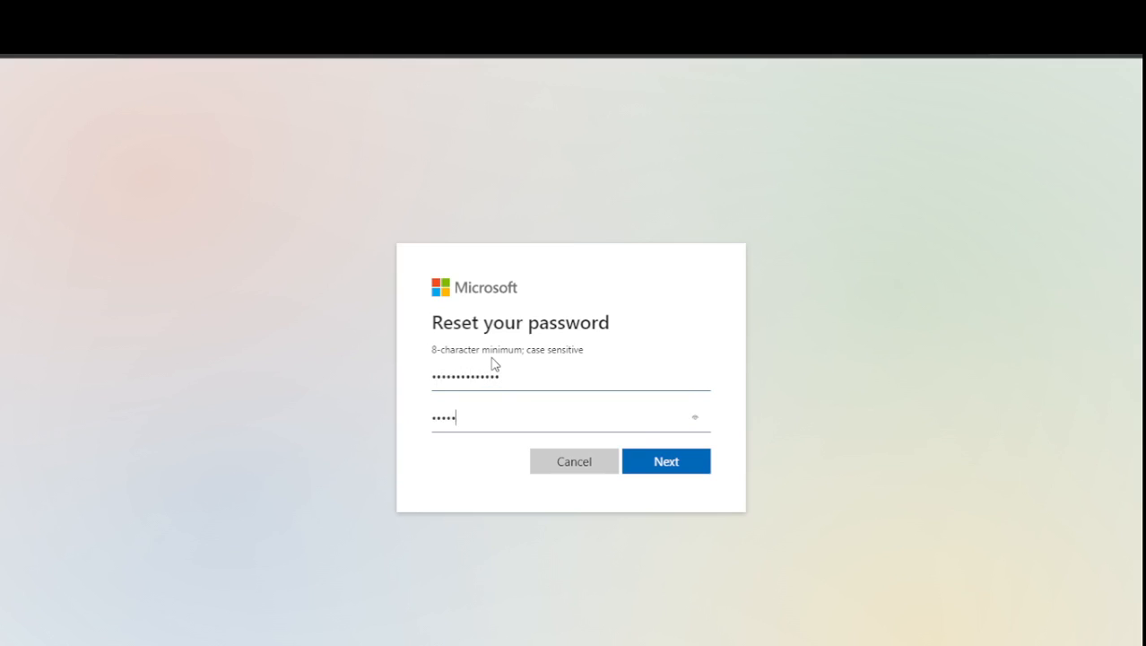
pyautogui.write('••••••••••')
pyautogui.click(669, 467)
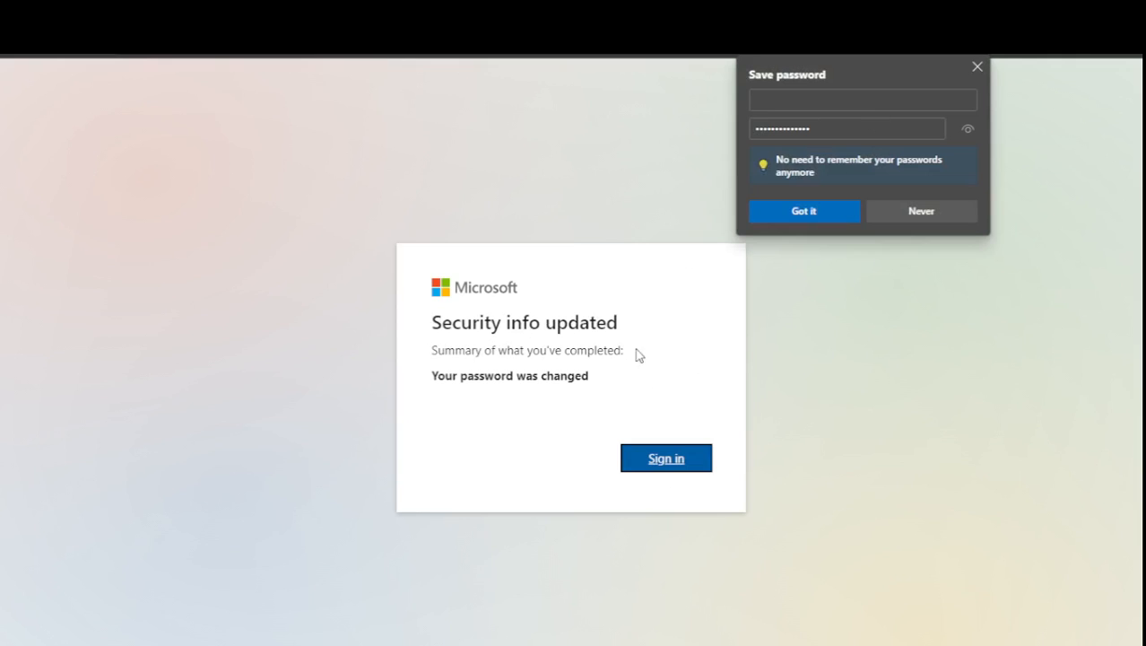
pyautogui.click(669, 458)
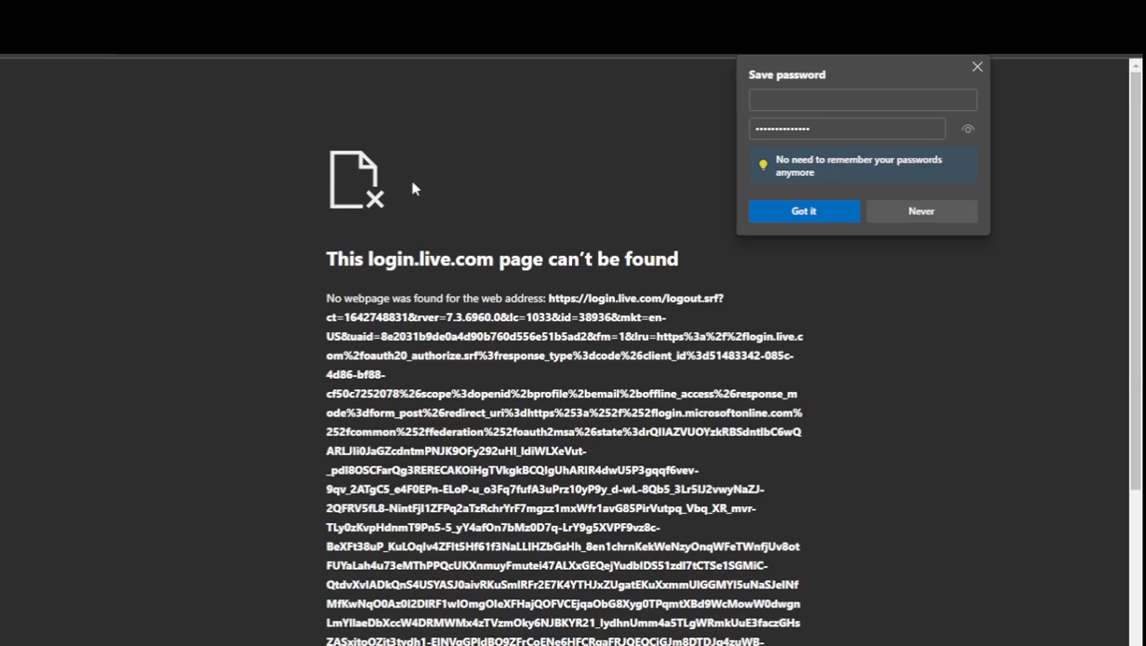
# Step: Dismiss the save-password prompt on the login.live.com error page
pyautogui.moveTo(548, 298); pyautogui.dragTo(784, 642)
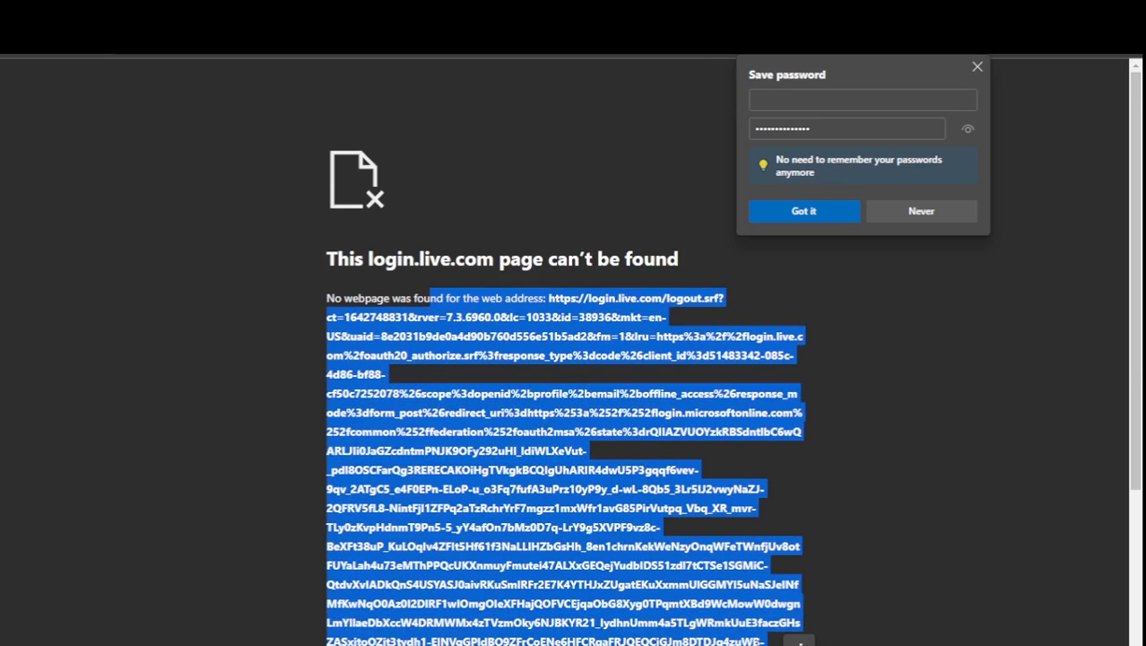
pyautogui.scroll(-4, 720, 642)
pyautogui.moveTo(551, 607); pyautogui.dragTo(354, 301)
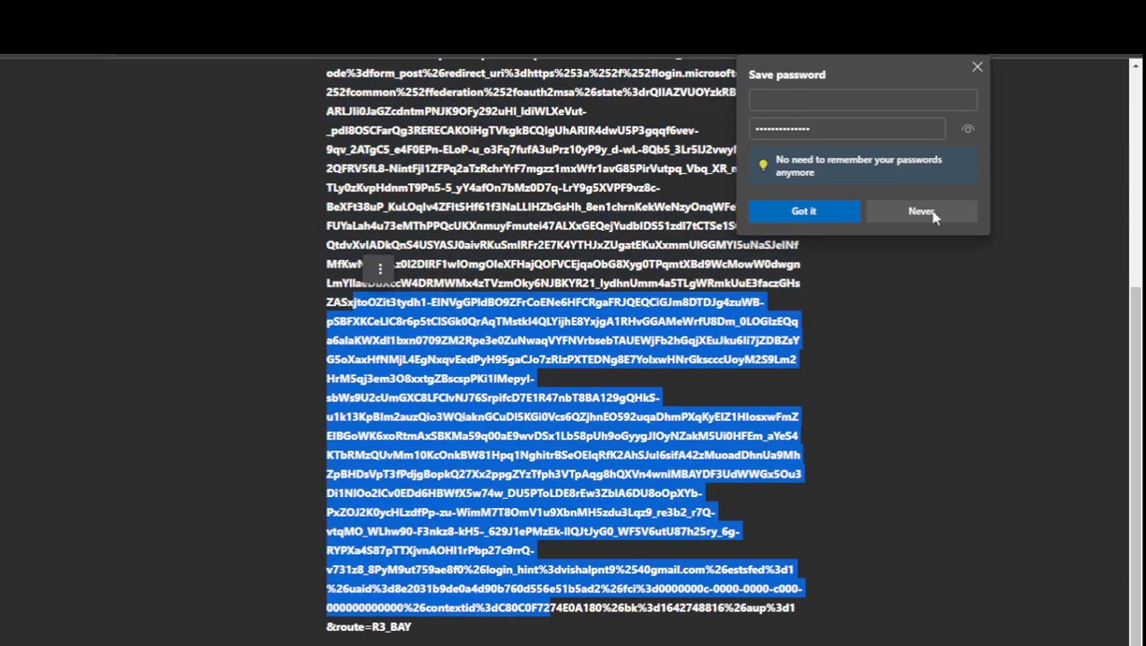
pyautogui.click(977, 69)
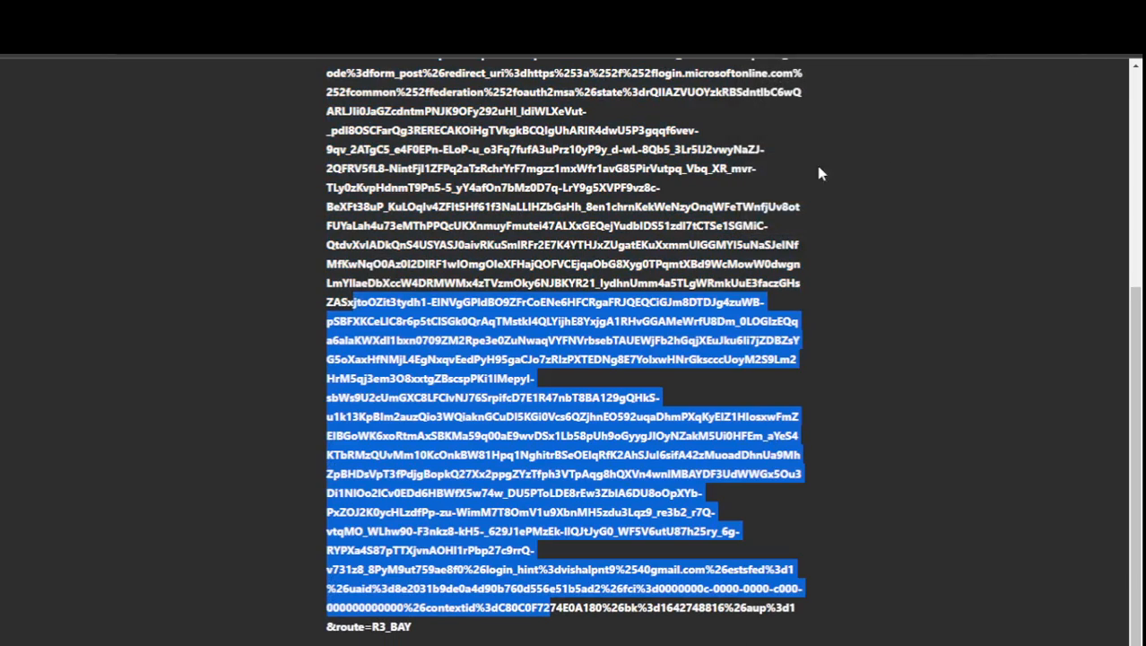
pyautogui.scroll(4, 574, 359)
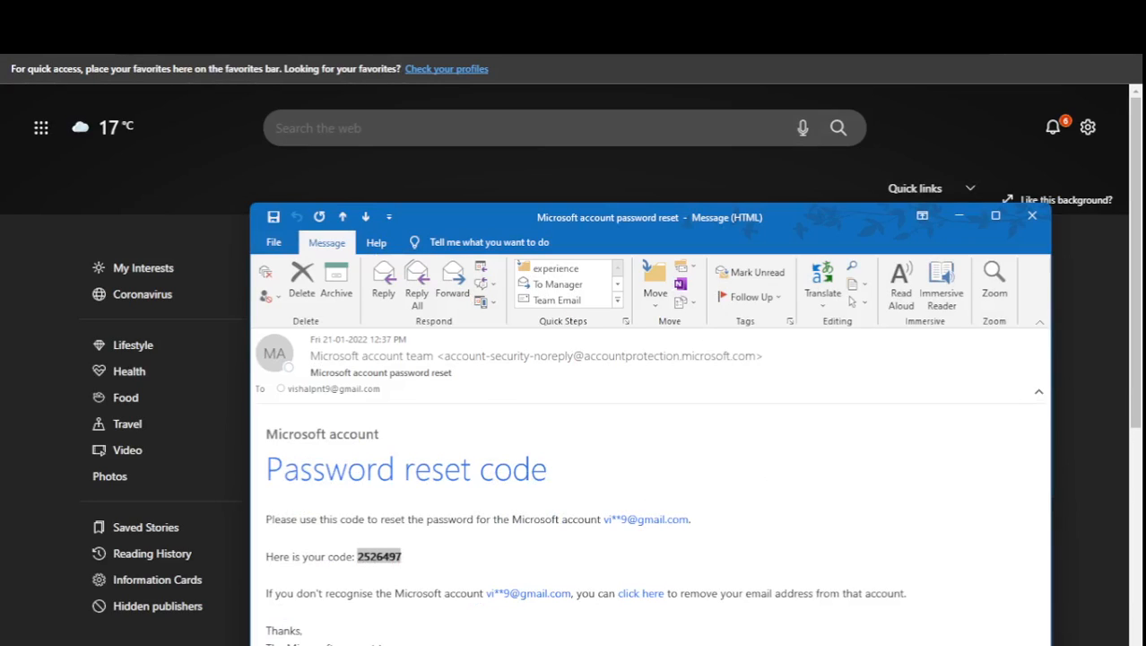
pyautogui.click(690, 130)
pyautogui.click(1086, 57)
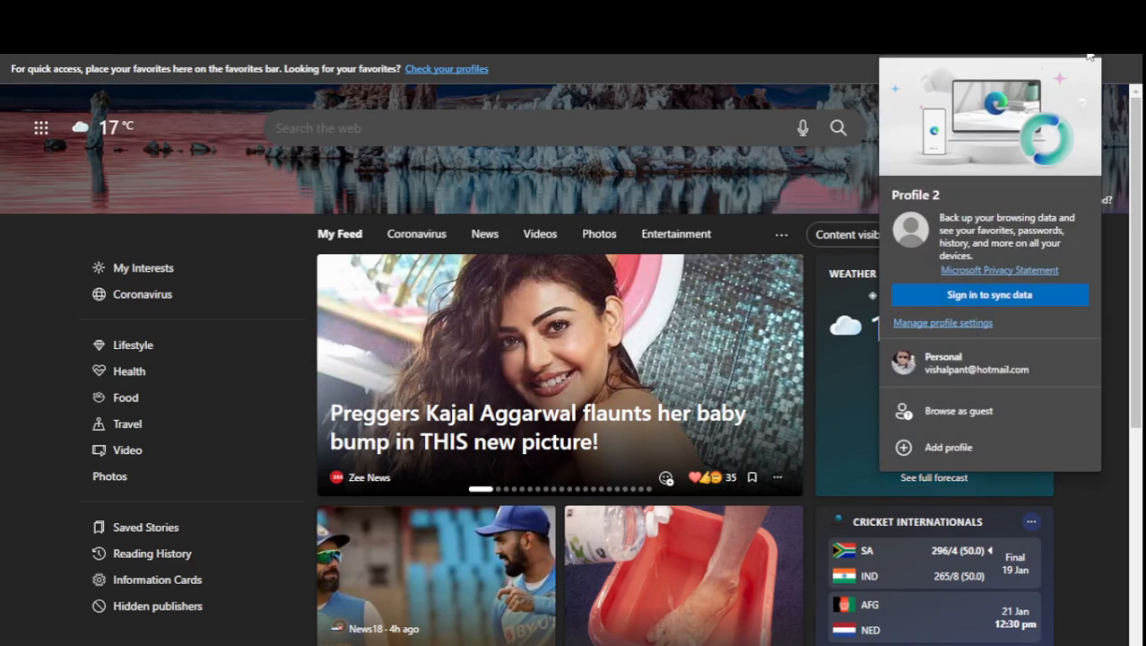
pyautogui.click(412, 60)
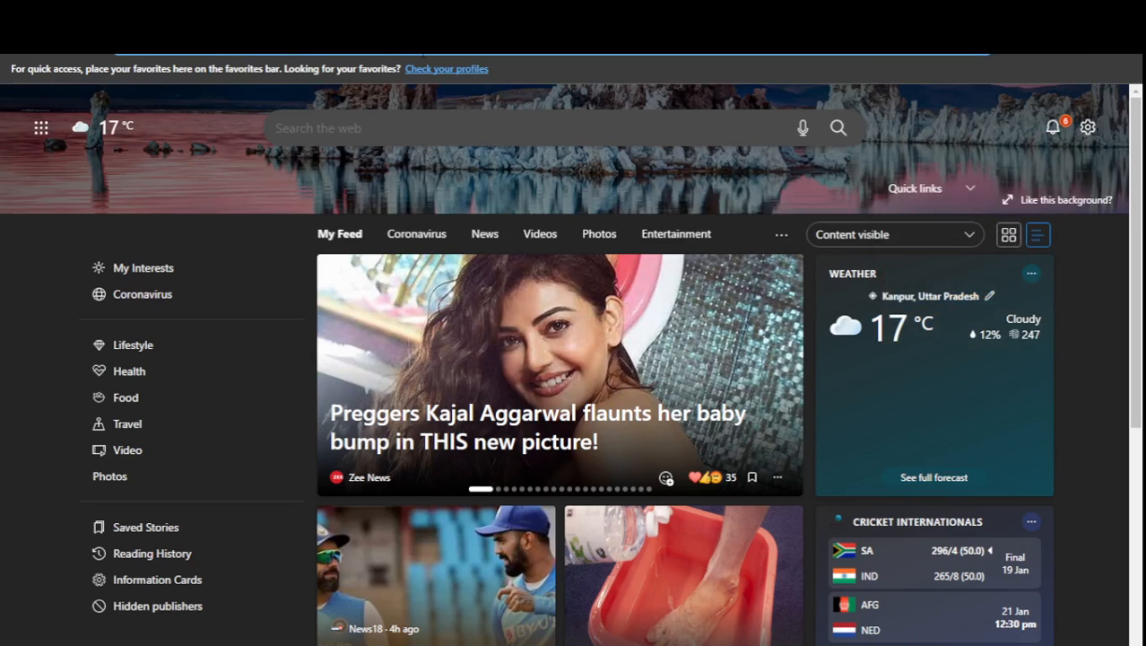
# Step: Go to the Azure portal, then to admin.microsoft.com
pyautogui.write('ad')
pyautogui.press('BackSpace')
pyautogui.press('BackSpace')
pyautogui.write('p')
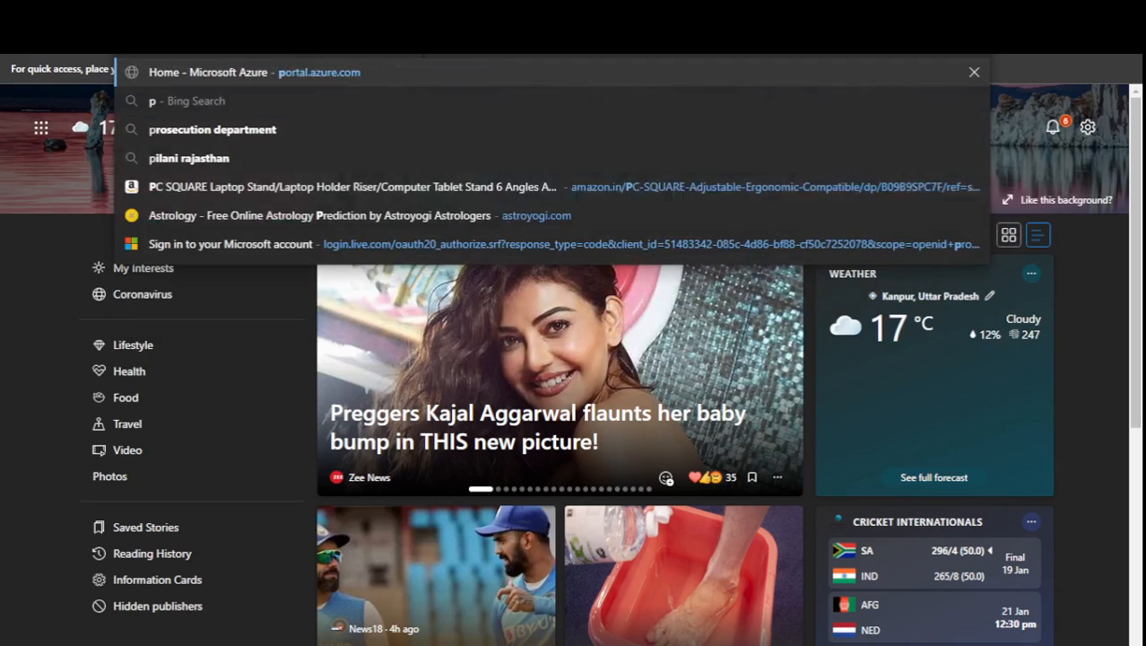
pyautogui.write('orta')
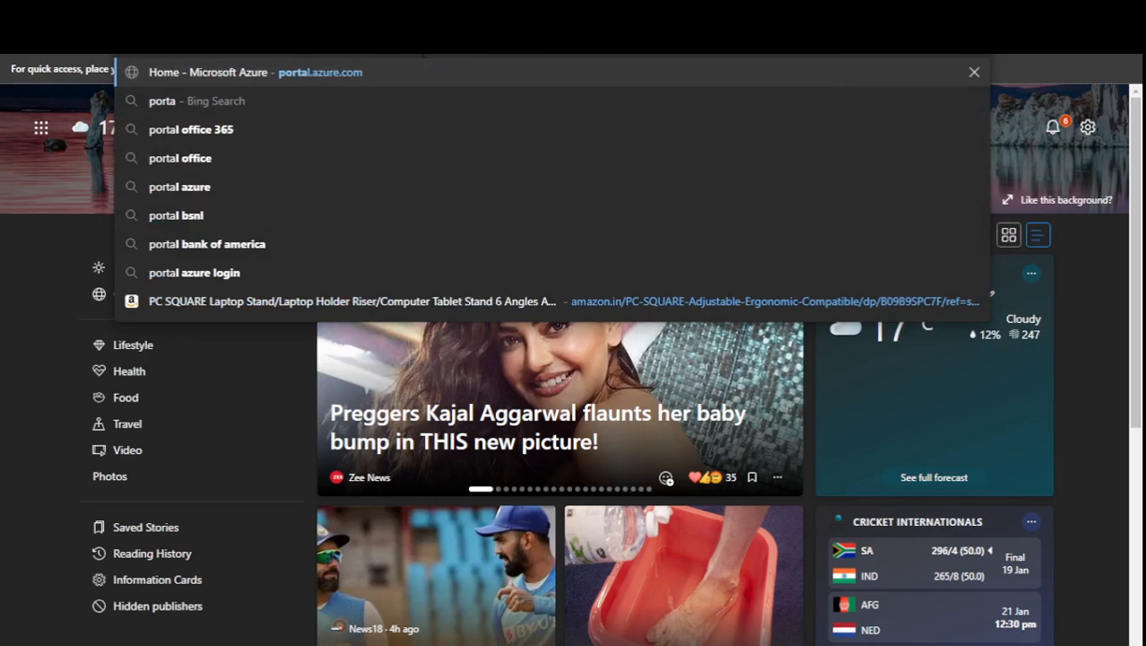
pyautogui.press('Return')
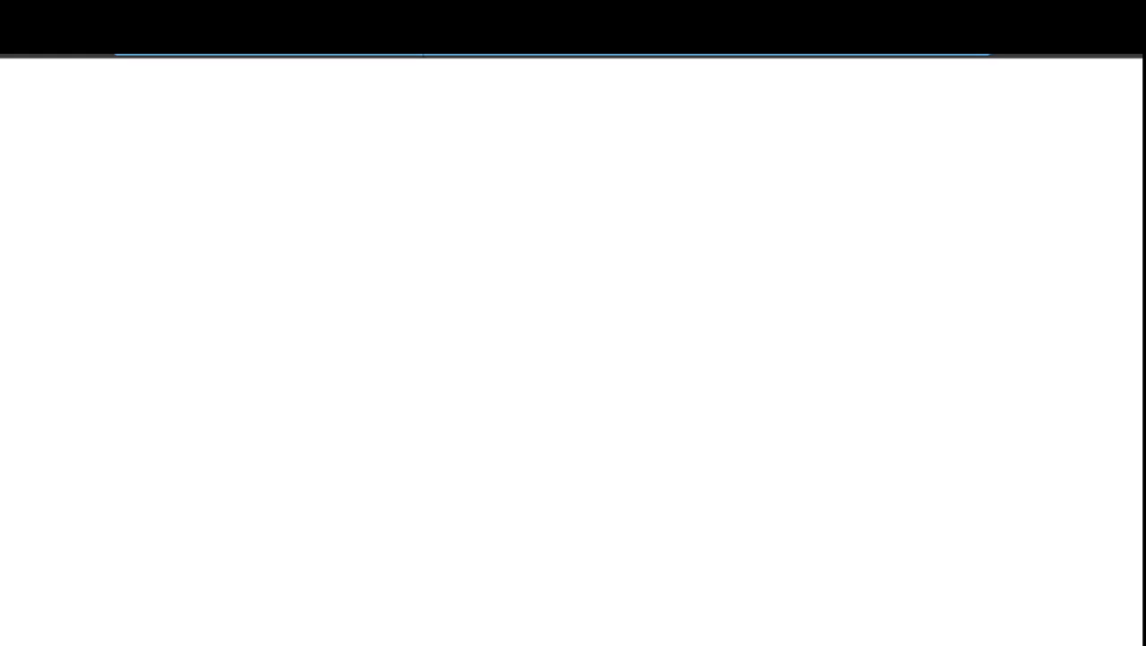
pyautogui.write('ad')
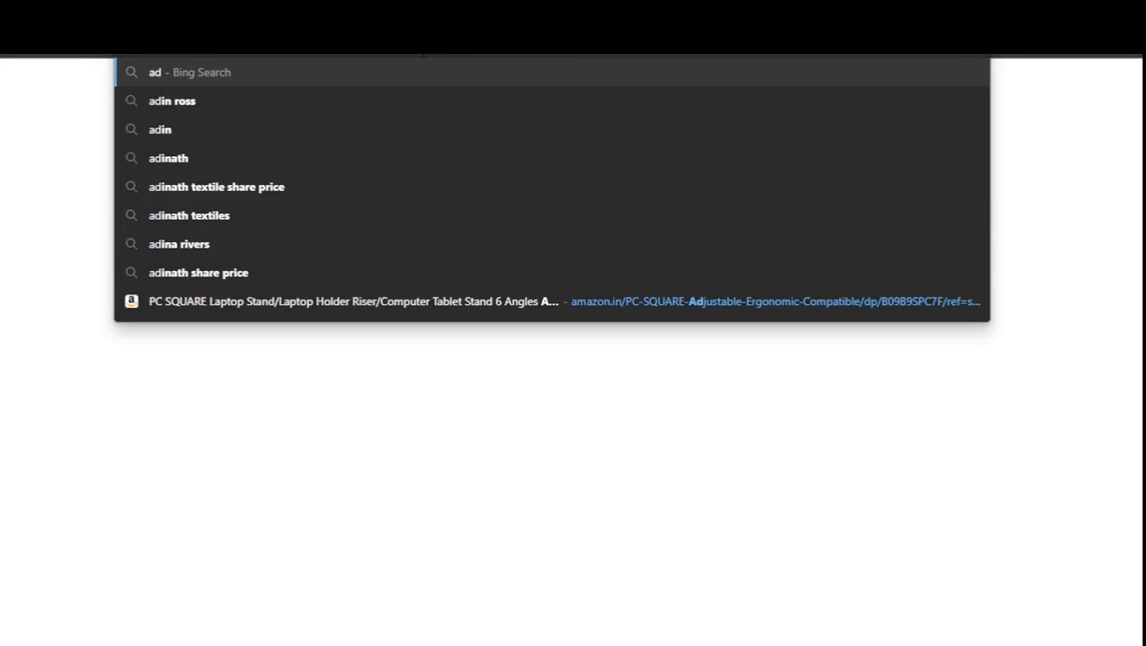
pyautogui.write('min.')
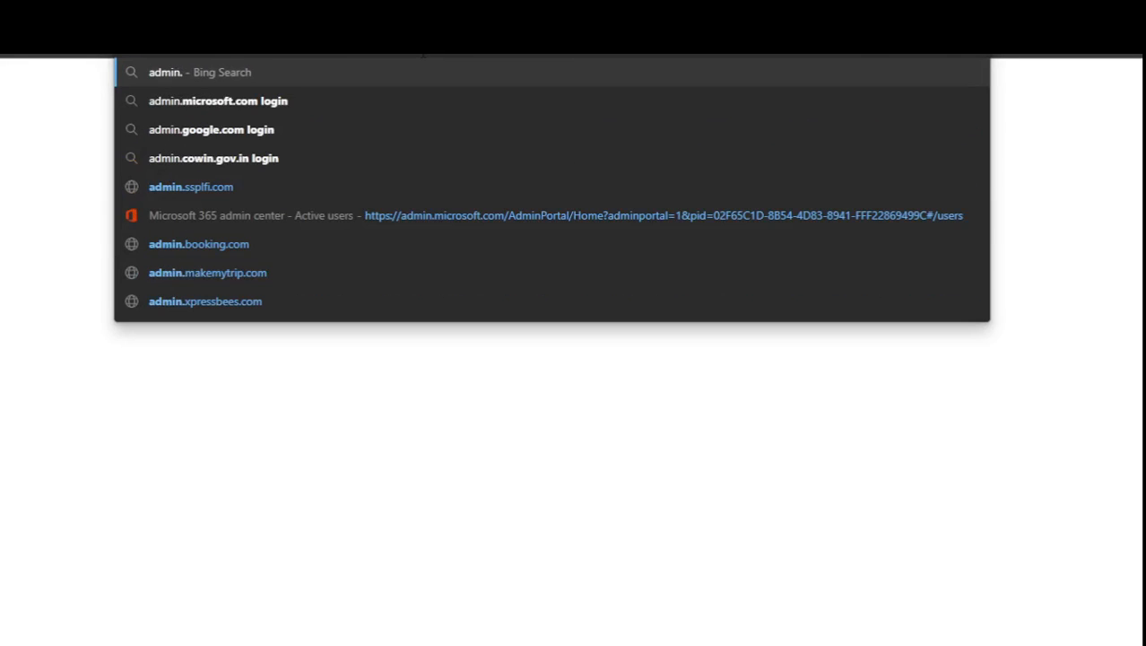
pyautogui.write('microsoft.')
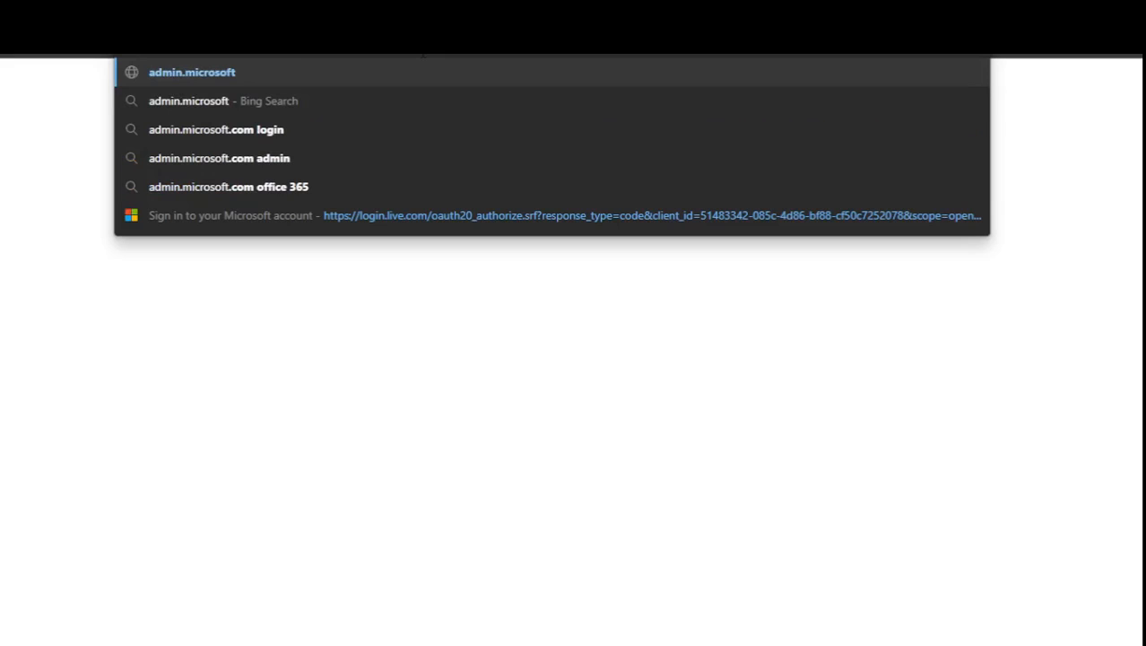
pyautogui.write('com')
pyautogui.press('Return')
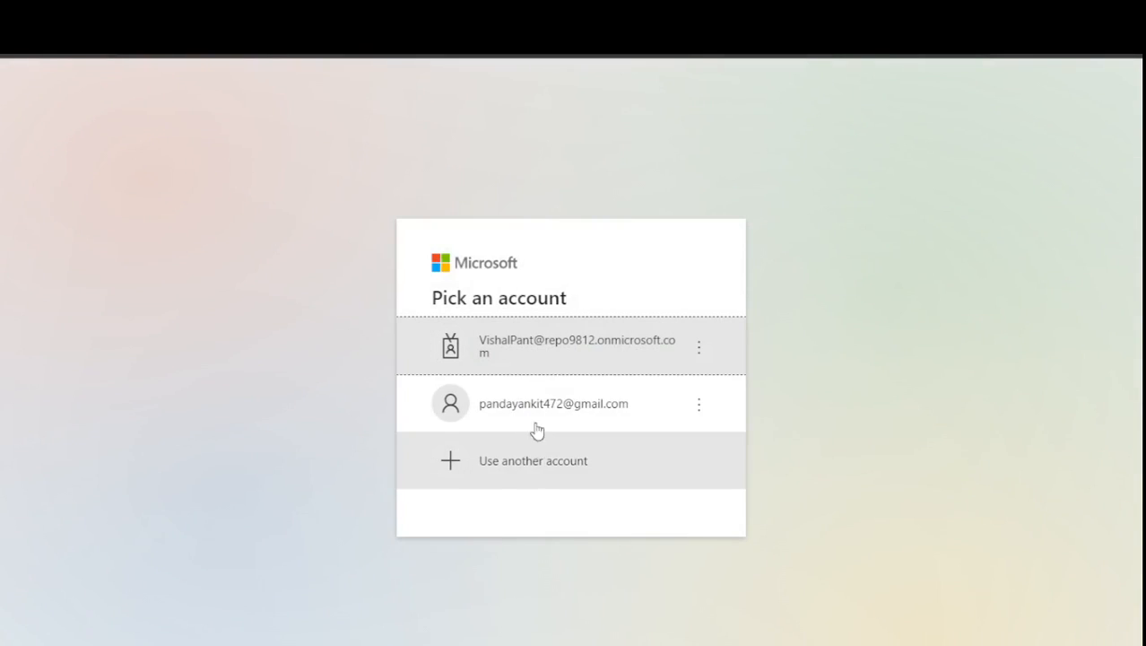
# Step: Sign in with the personal email and password, staying signed in without saving the password
pyautogui.click(525, 461)
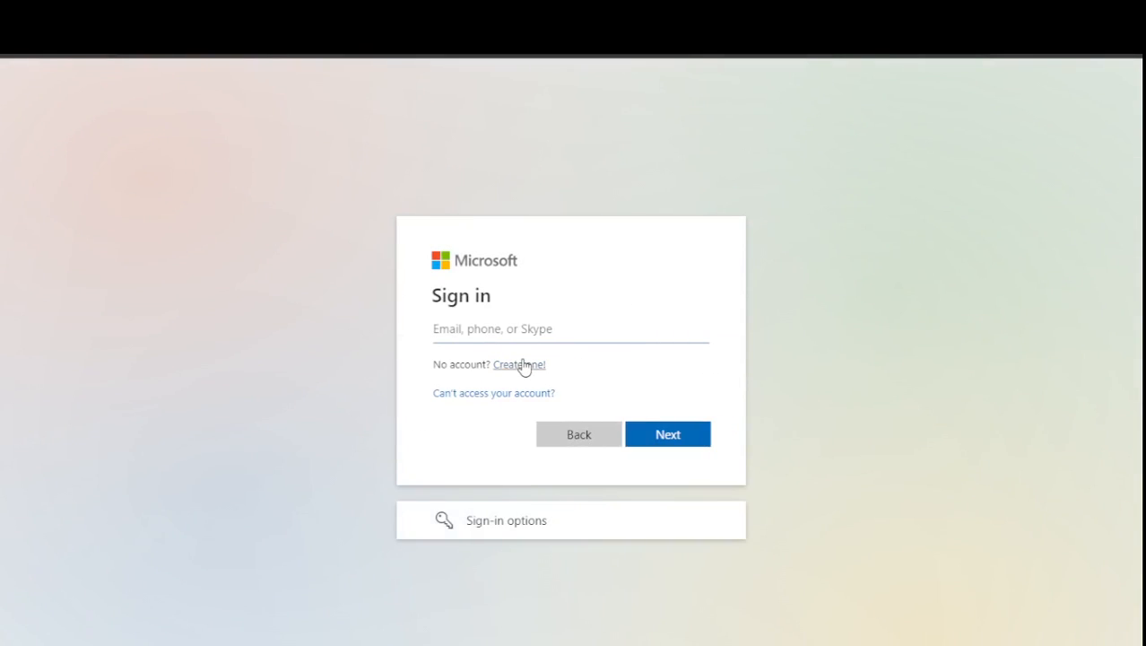
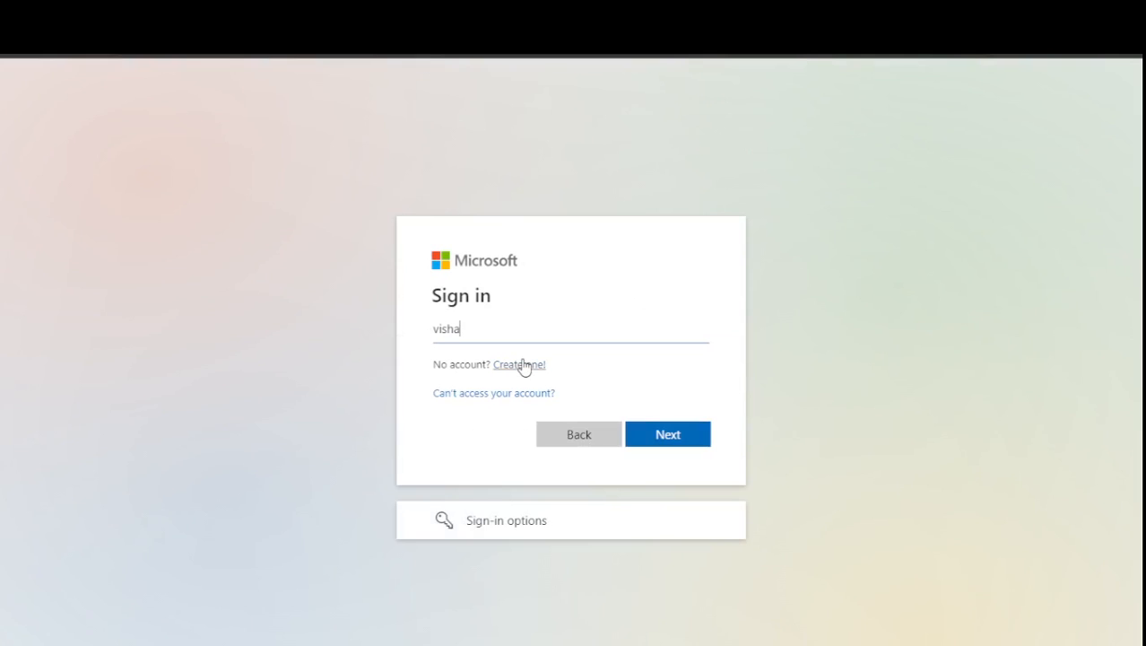
pyautogui.press('Return')
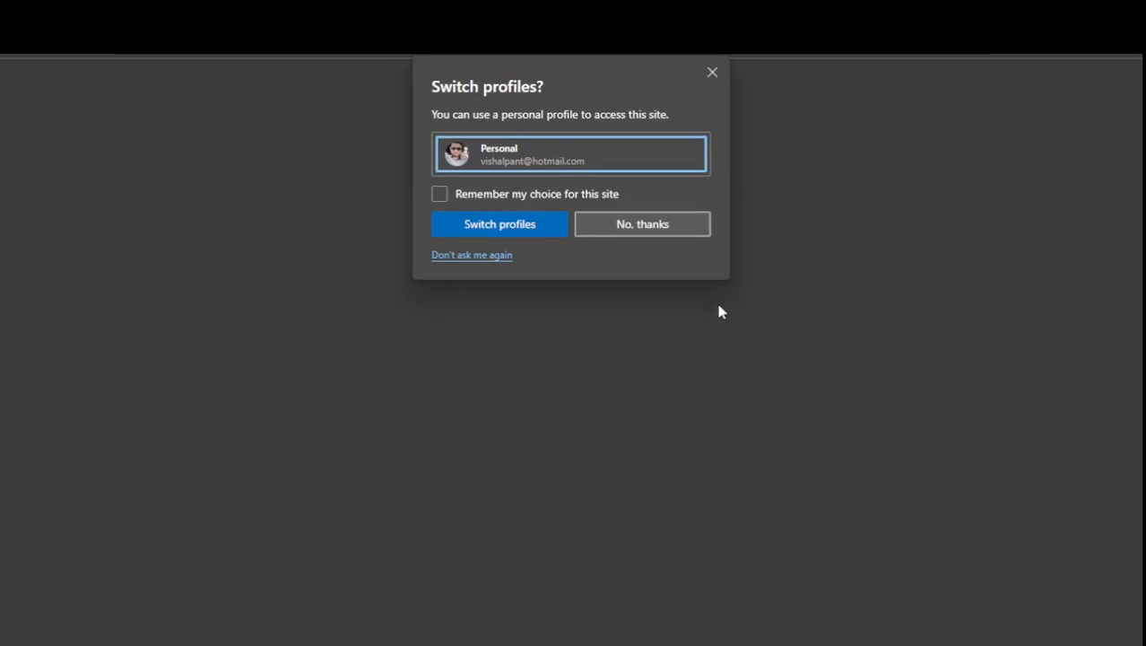
pyautogui.click(661, 232)
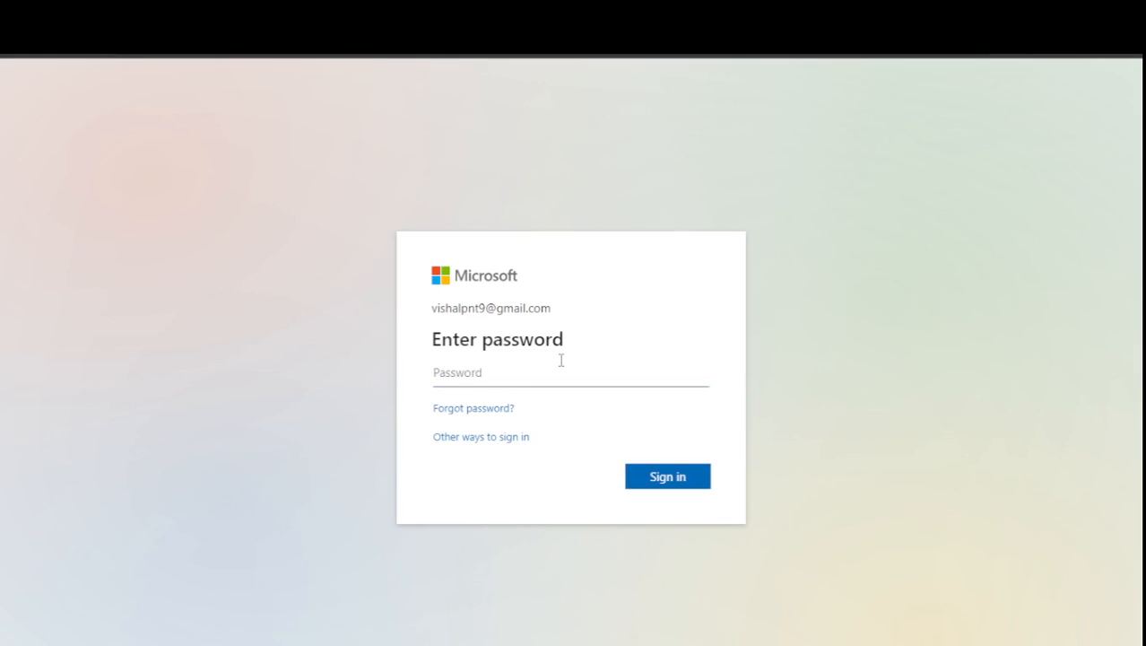
pyautogui.write('•••••')
pyautogui.press('Return')
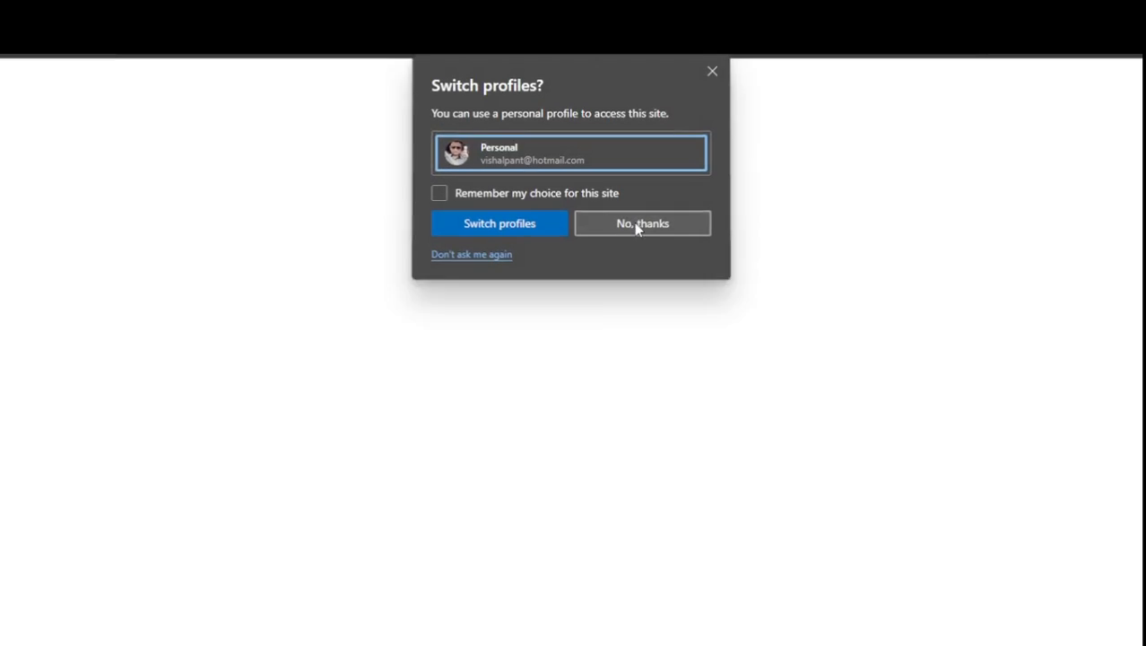
pyautogui.click(640, 224)
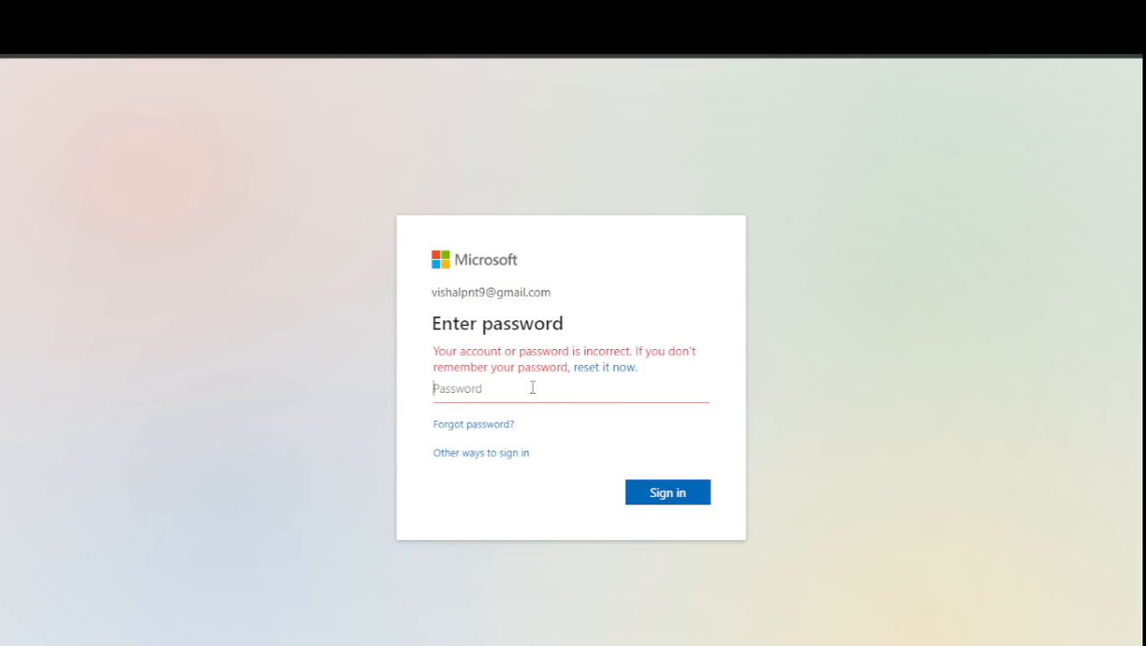
pyautogui.write('••••••')
pyautogui.click(662, 490)
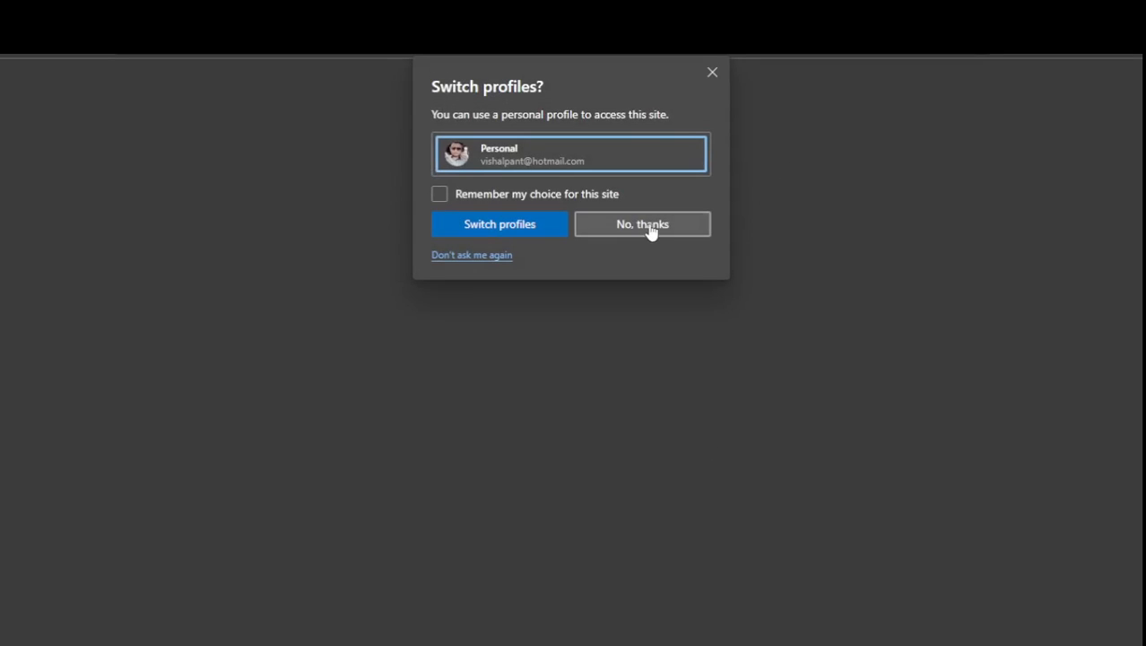
pyautogui.click(650, 230)
pyautogui.click(640, 471)
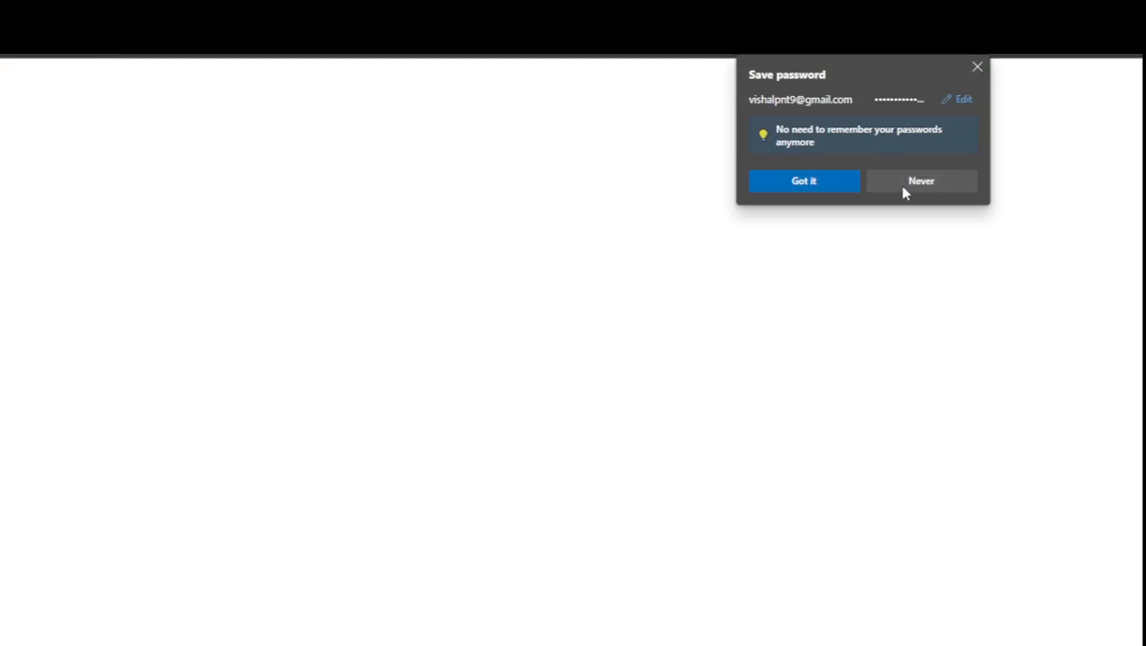
pyautogui.click(906, 188)
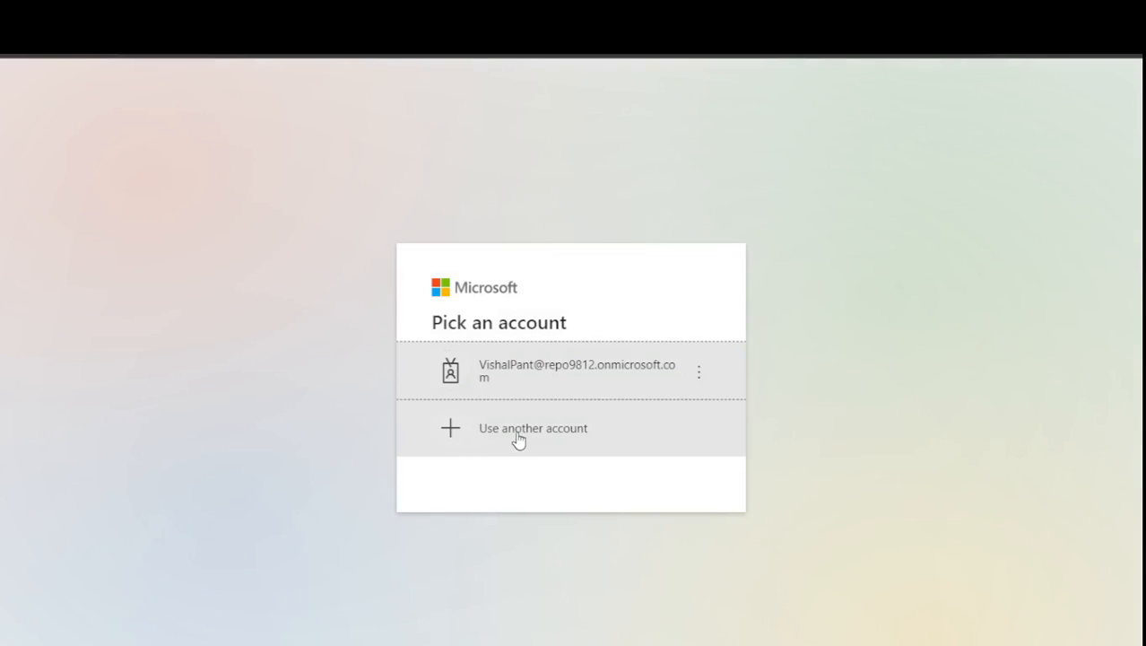
# Step: Try another account from the saved suggestions and the work account, returning to Pick an account
pyautogui.click(575, 438)
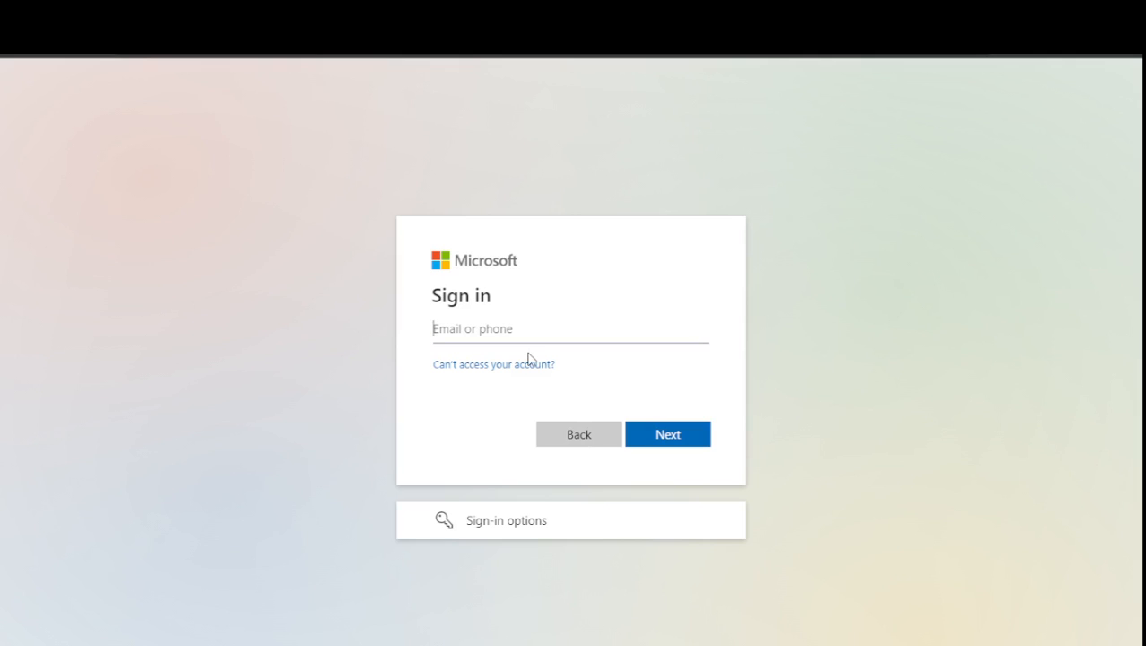
pyautogui.write('vishal')
pyautogui.press('Down')
pyautogui.press('Return')
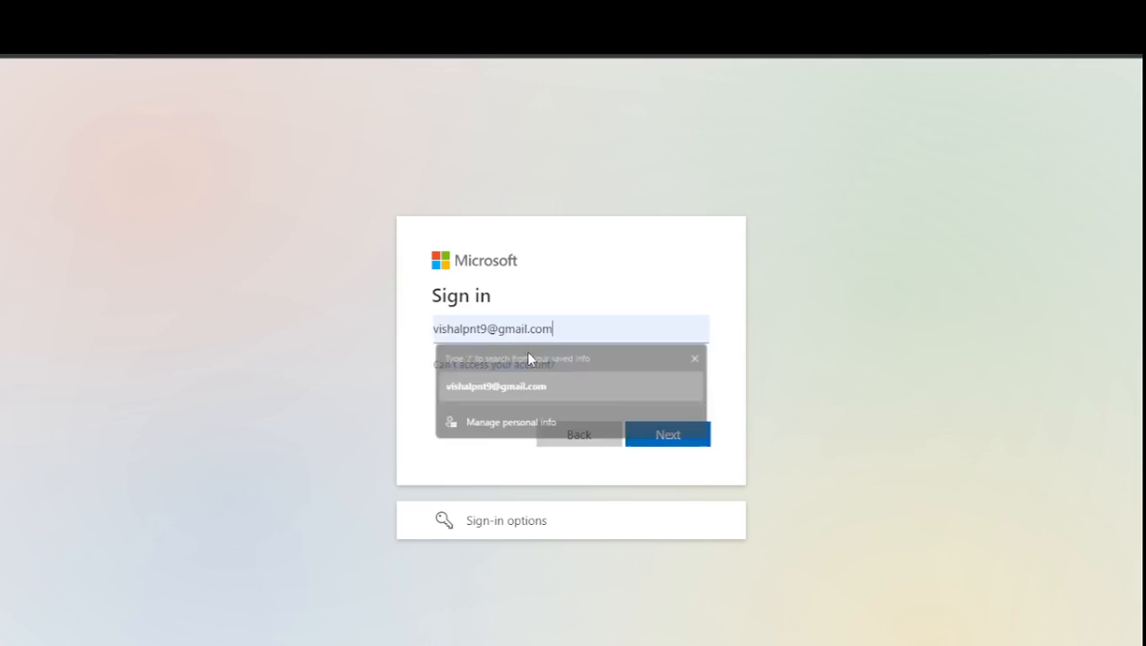
pyautogui.press('Return')
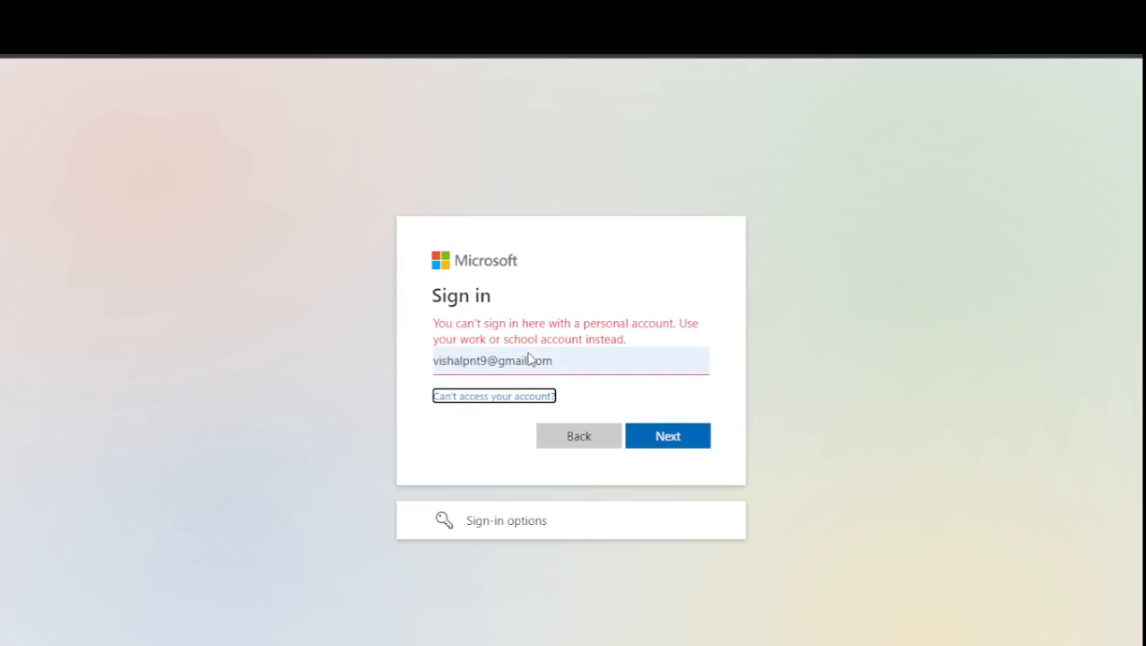
pyautogui.click(581, 436)
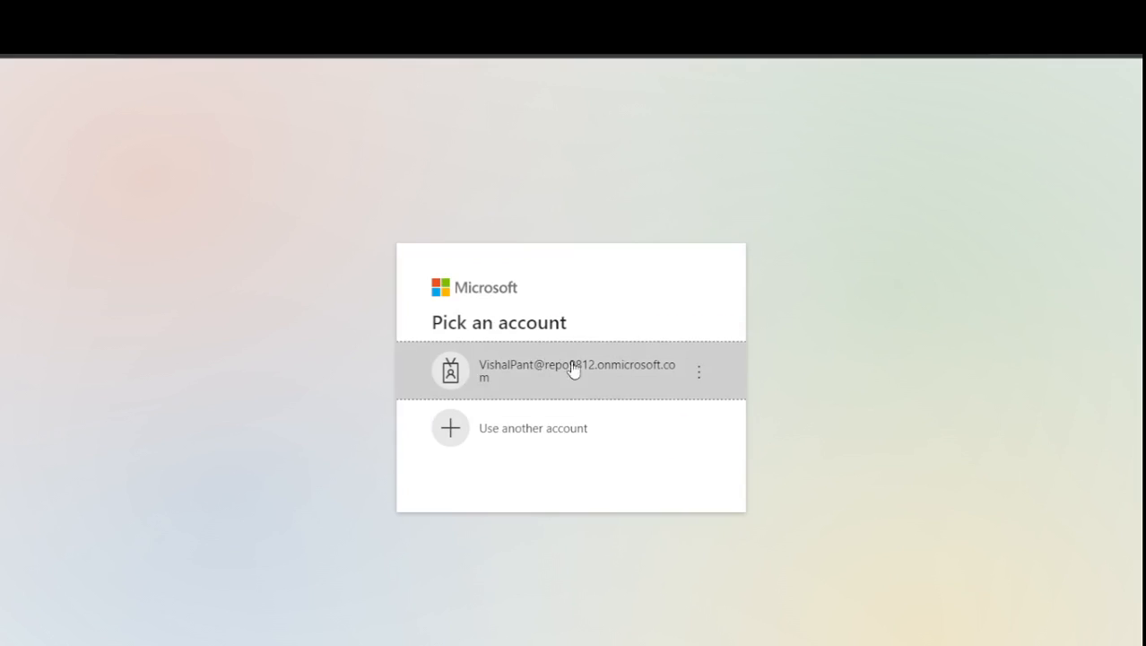
pyautogui.click(530, 364)
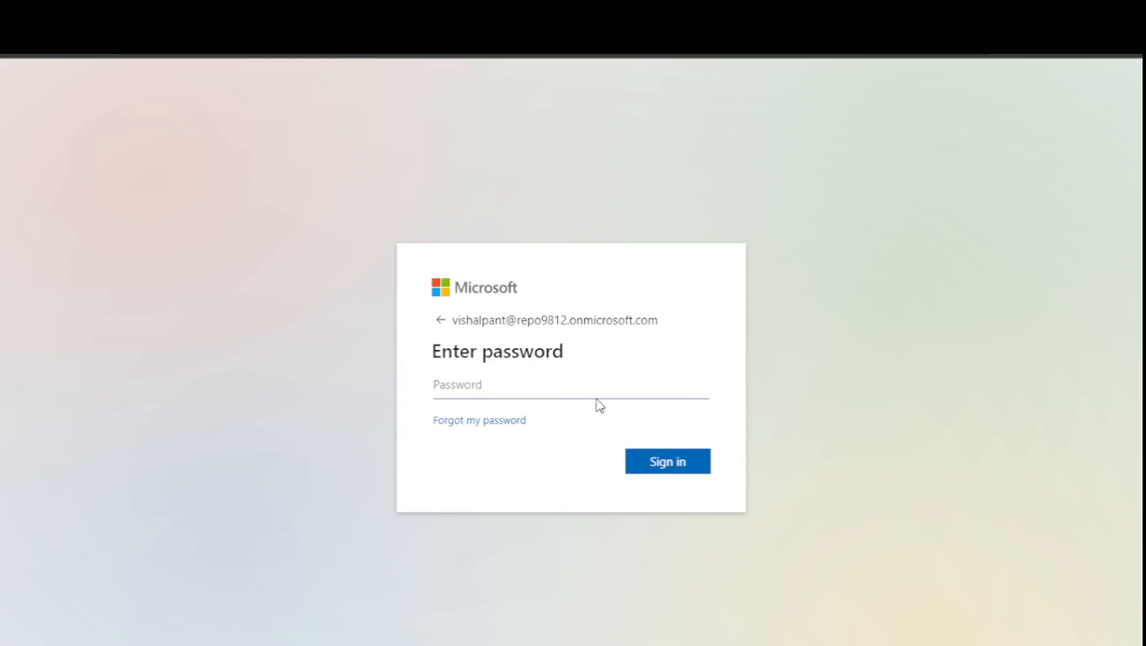
pyautogui.click(441, 320)
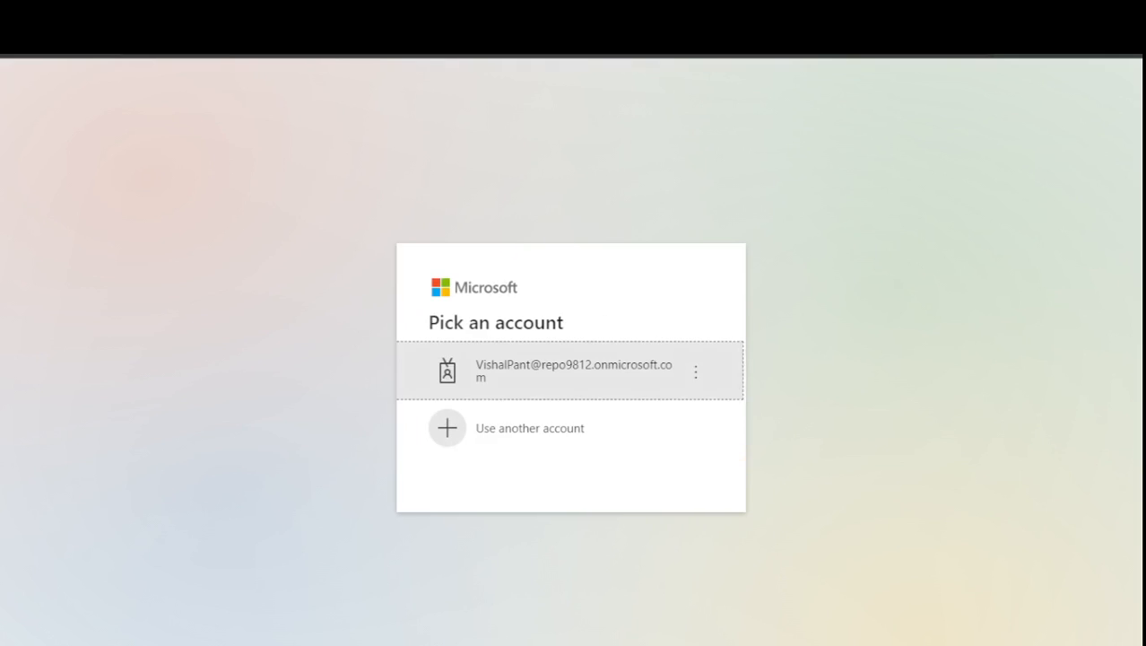
pyautogui.click(324, 56)
# Step: Open portal.azure.com and verify the guest with an emailed code, skipping authenticator app setup
pyautogui.write('porta')
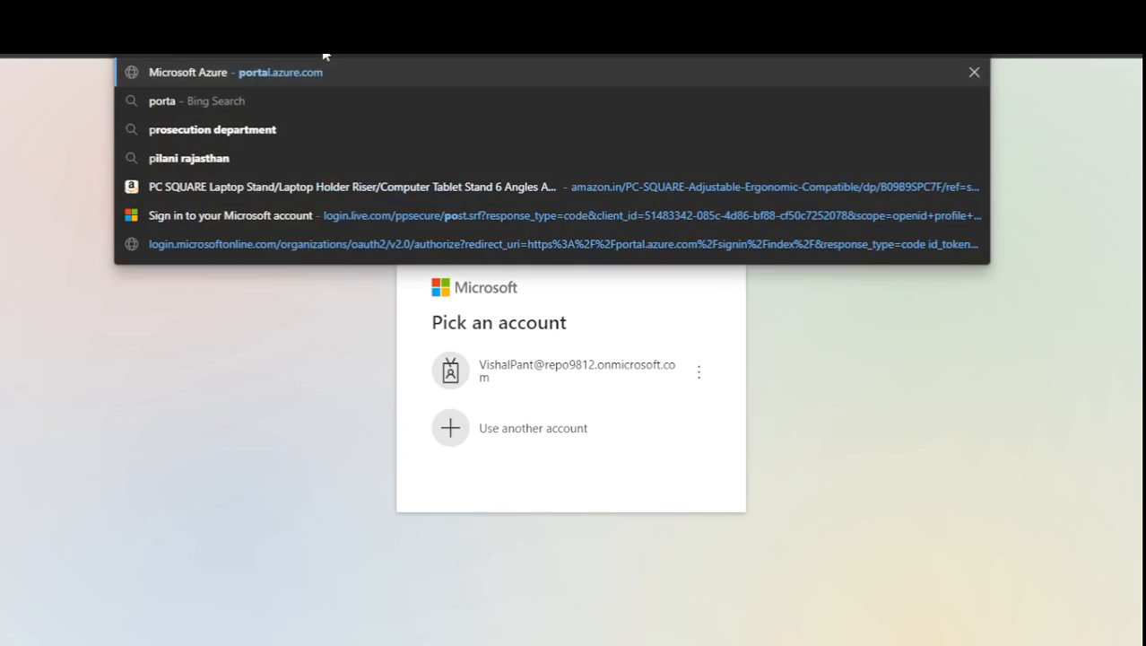
pyautogui.press('Return')
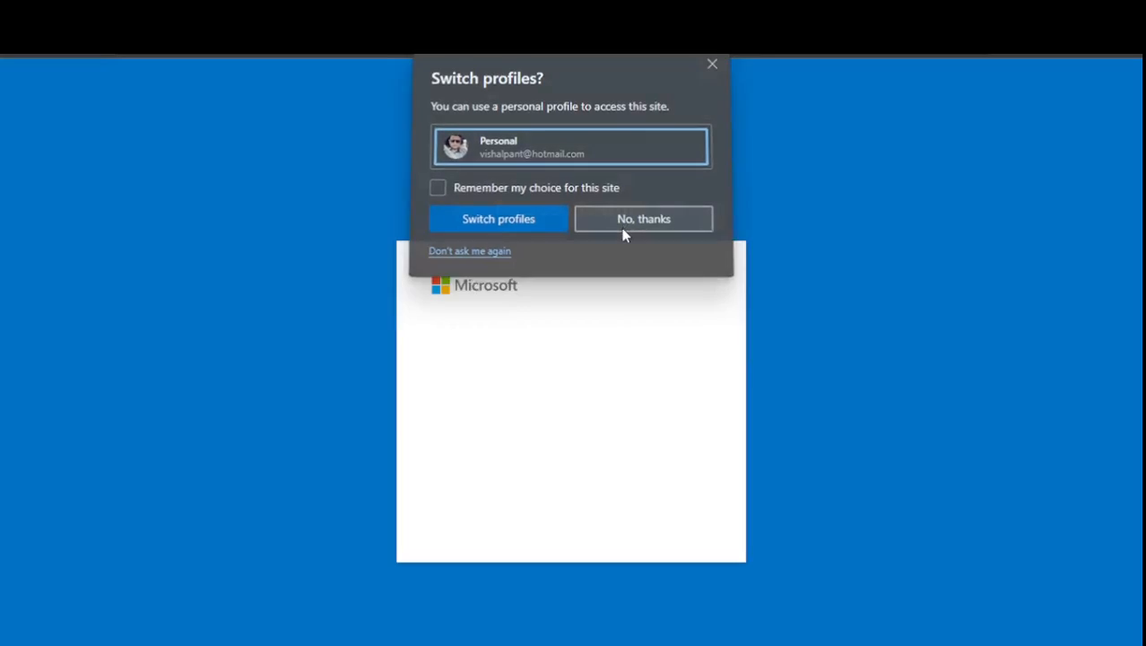
pyautogui.click(623, 229)
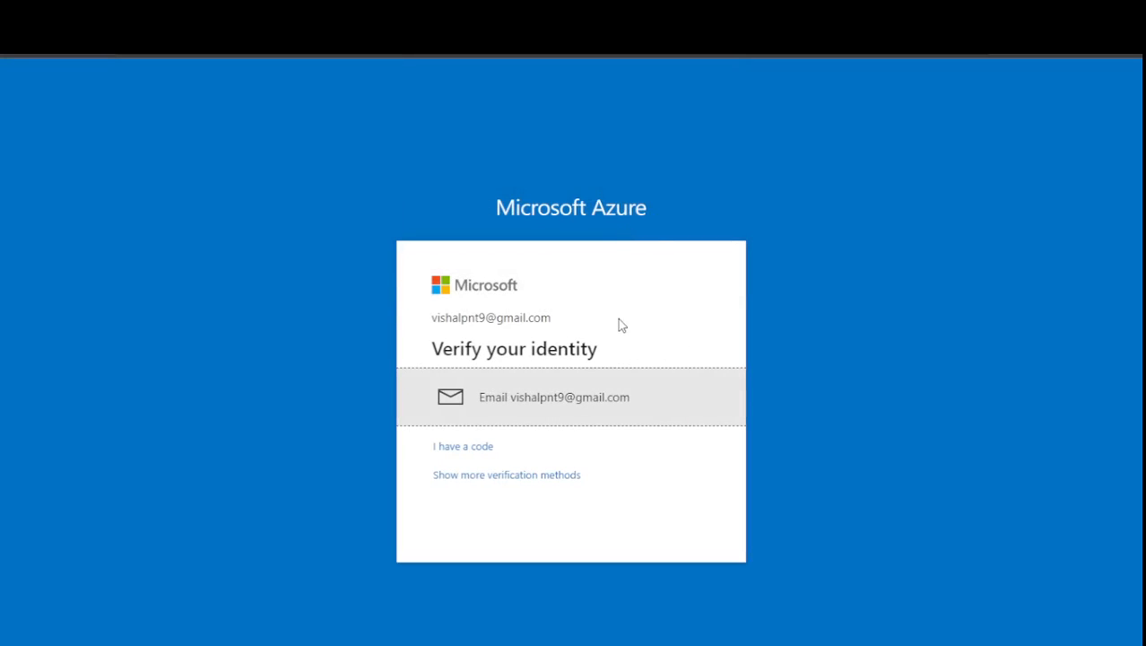
pyautogui.click(545, 427)
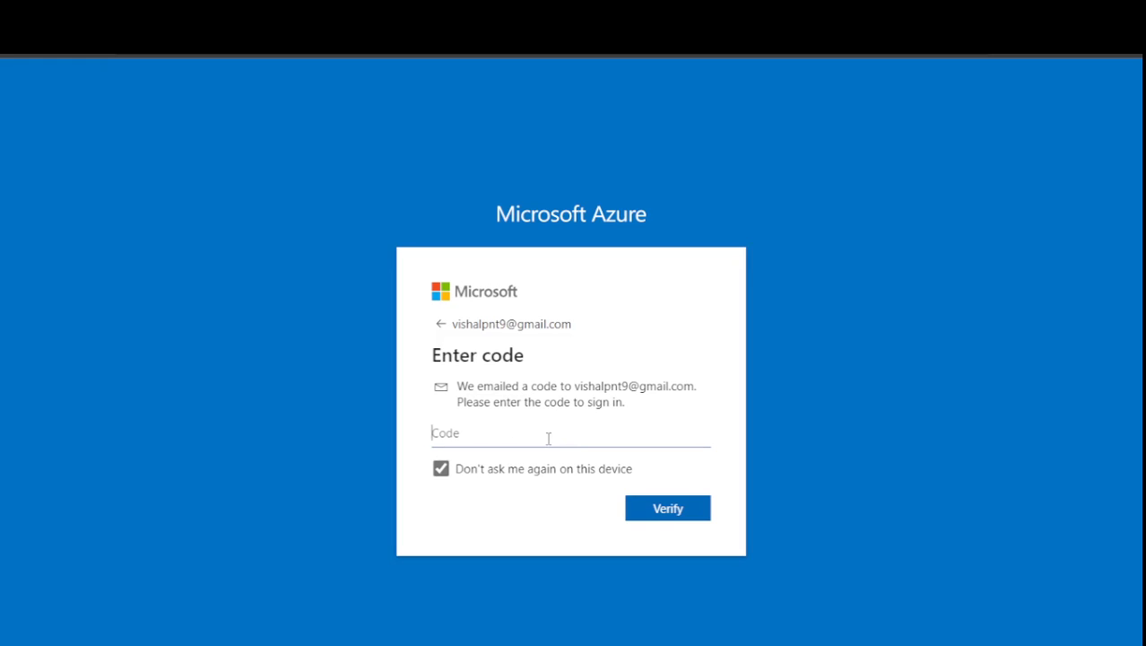
pyautogui.click(658, 511)
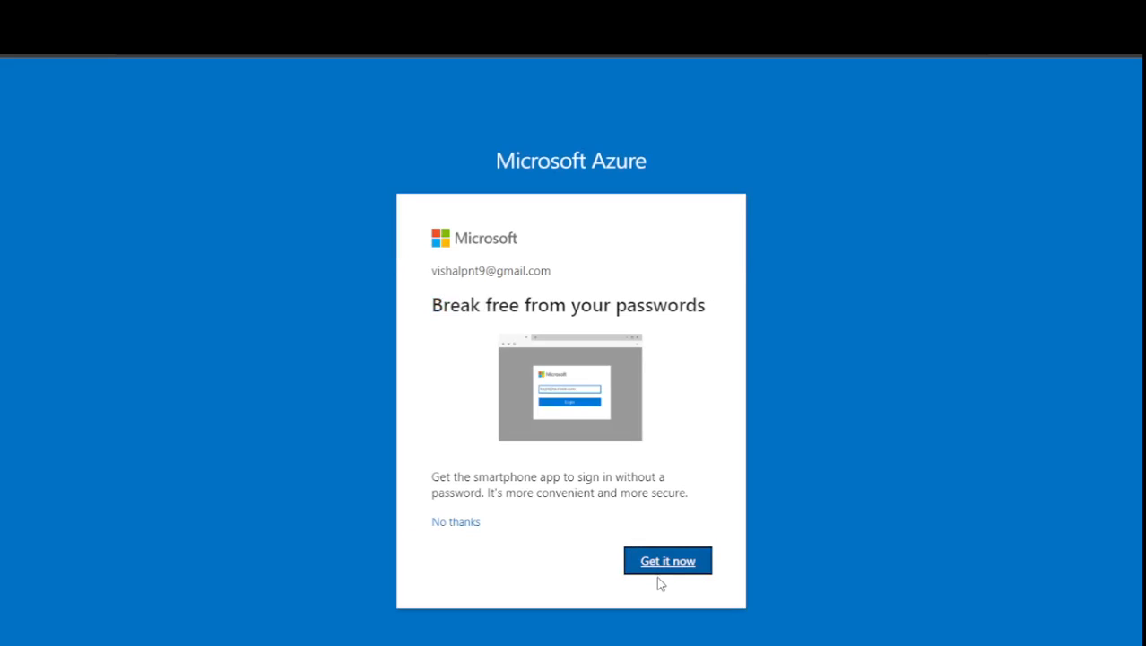
pyautogui.click(464, 524)
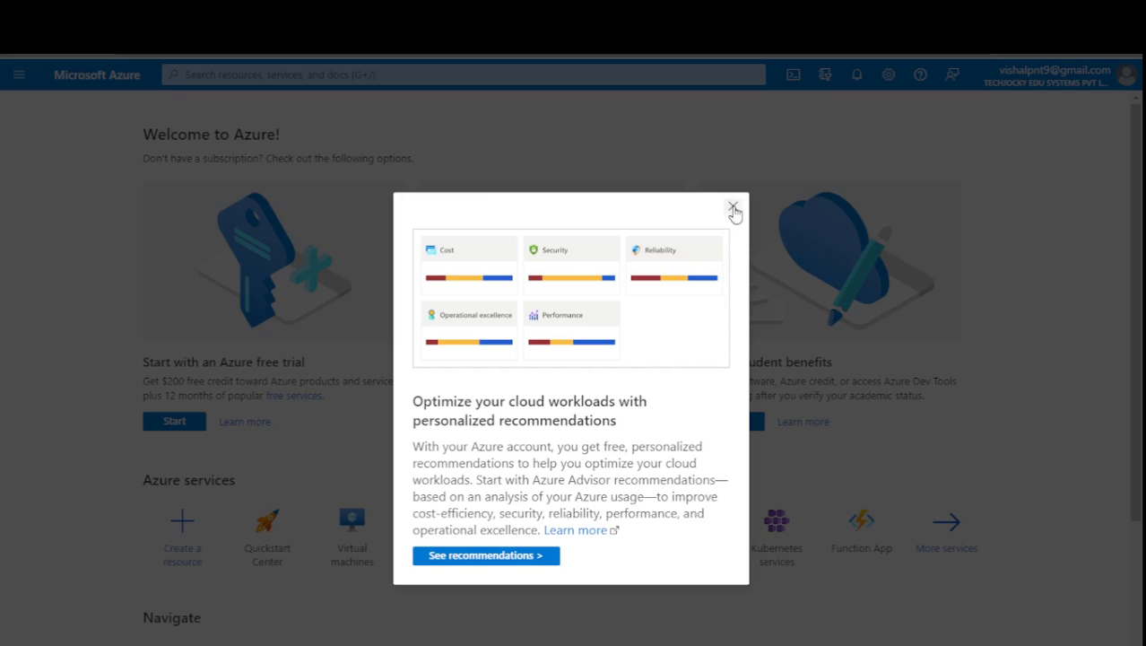
# Step: Close the Advisor popup and switch the portal's directory to Contoso
pyautogui.click(733, 209)
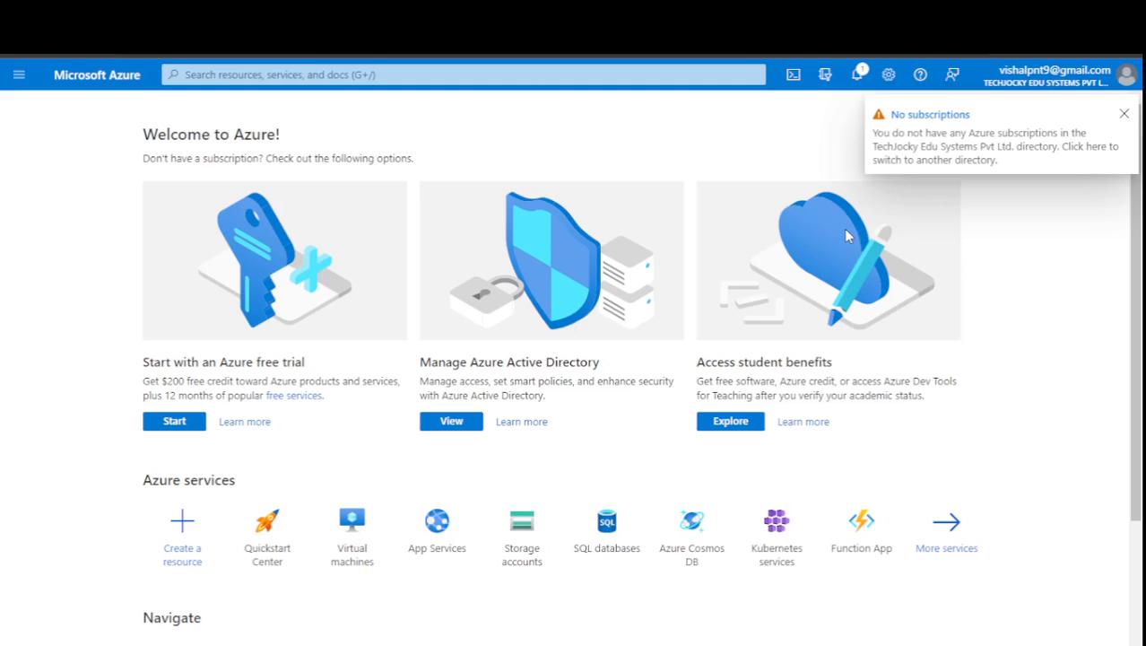
pyautogui.click(821, 78)
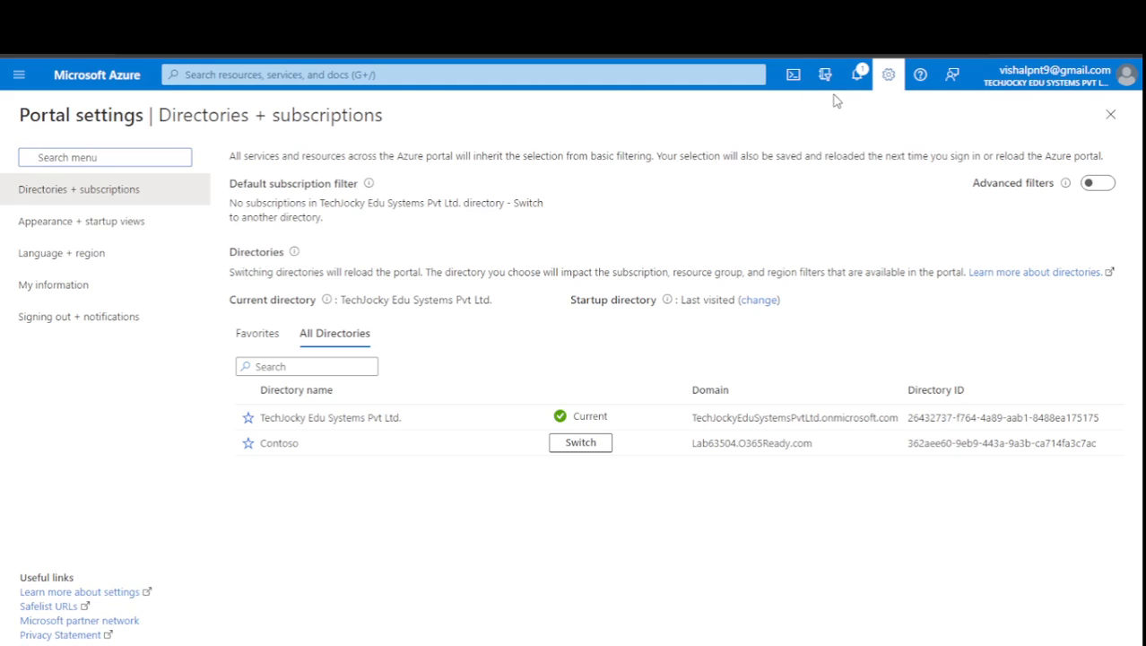
pyautogui.moveTo(311, 417); pyautogui.dragTo(409, 417)
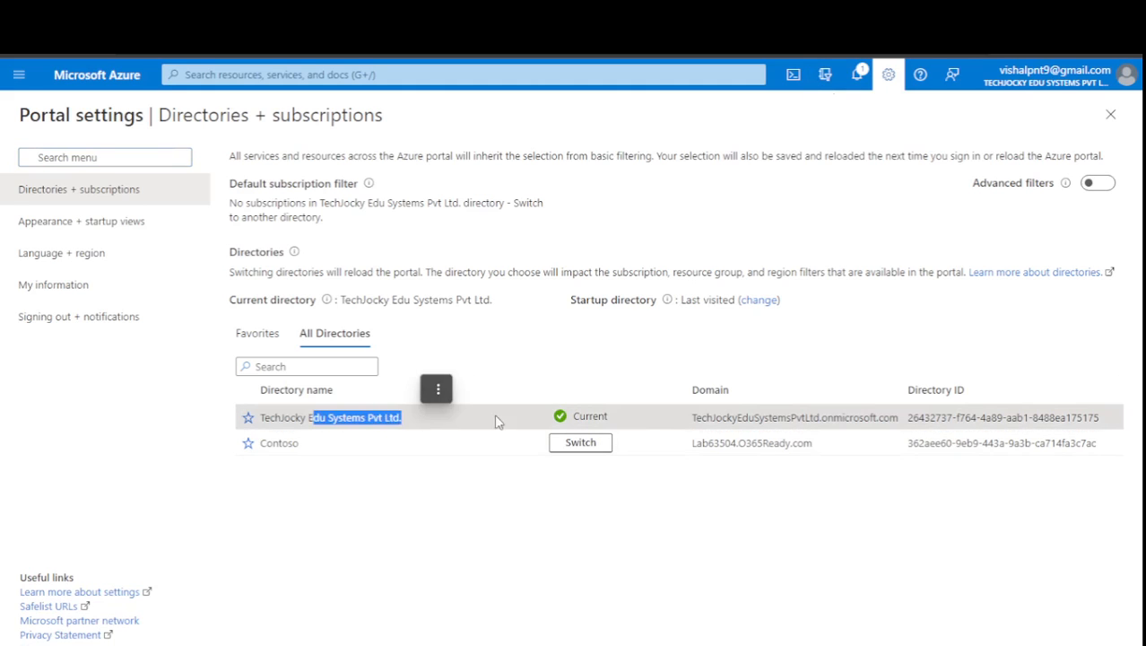
pyautogui.click(581, 443)
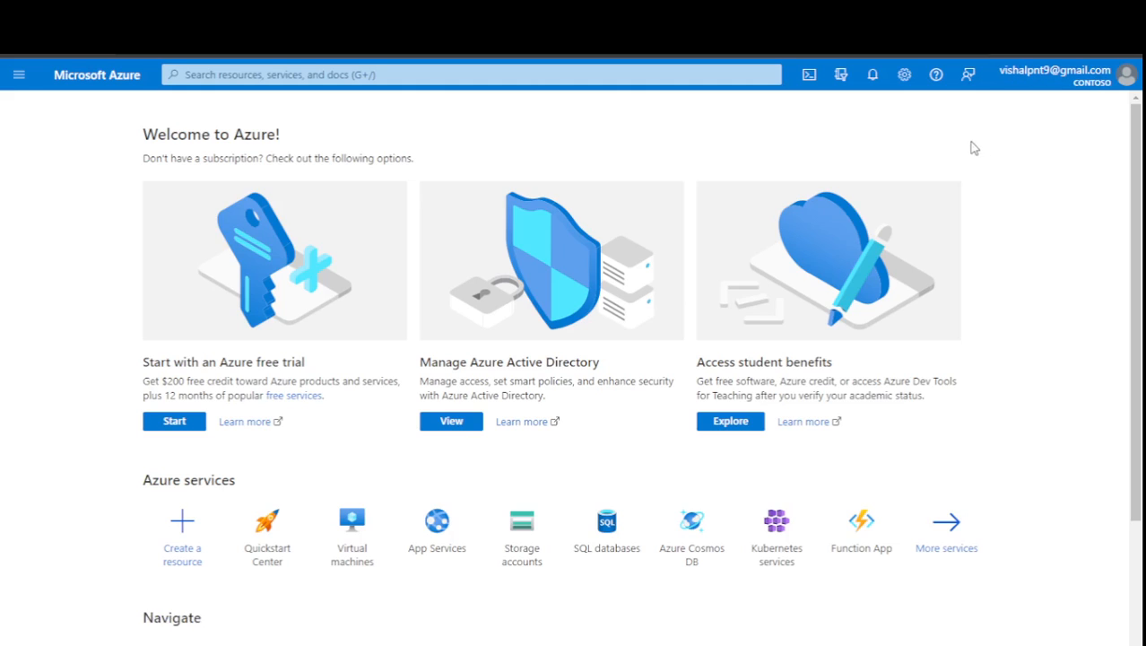
pyautogui.click(844, 78)
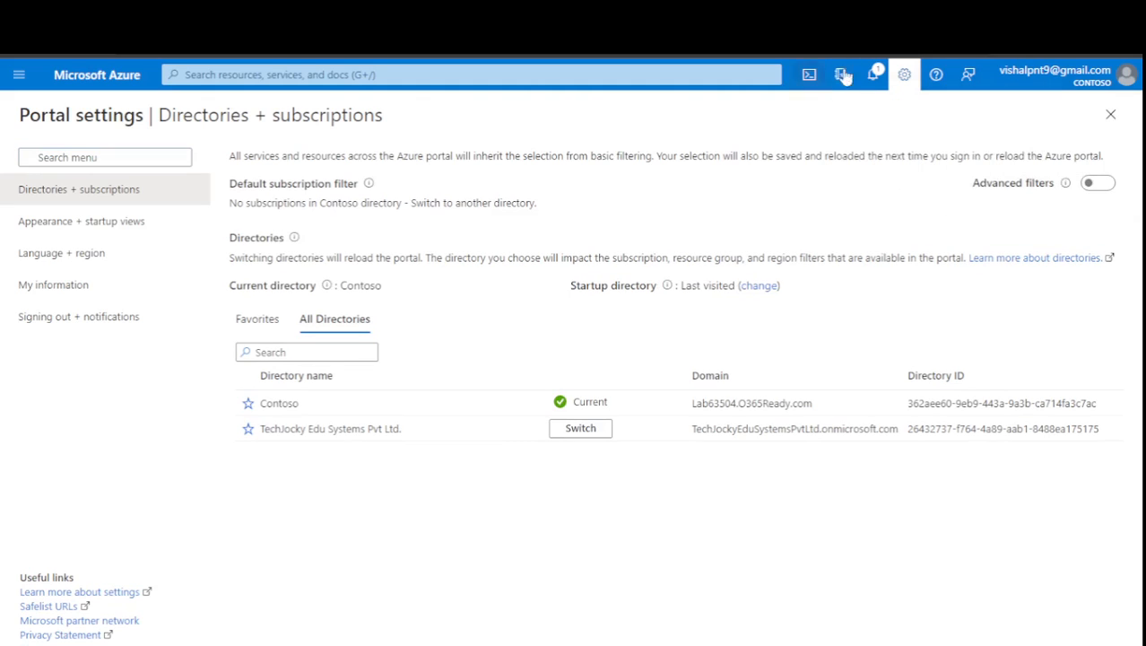
pyautogui.click(876, 75)
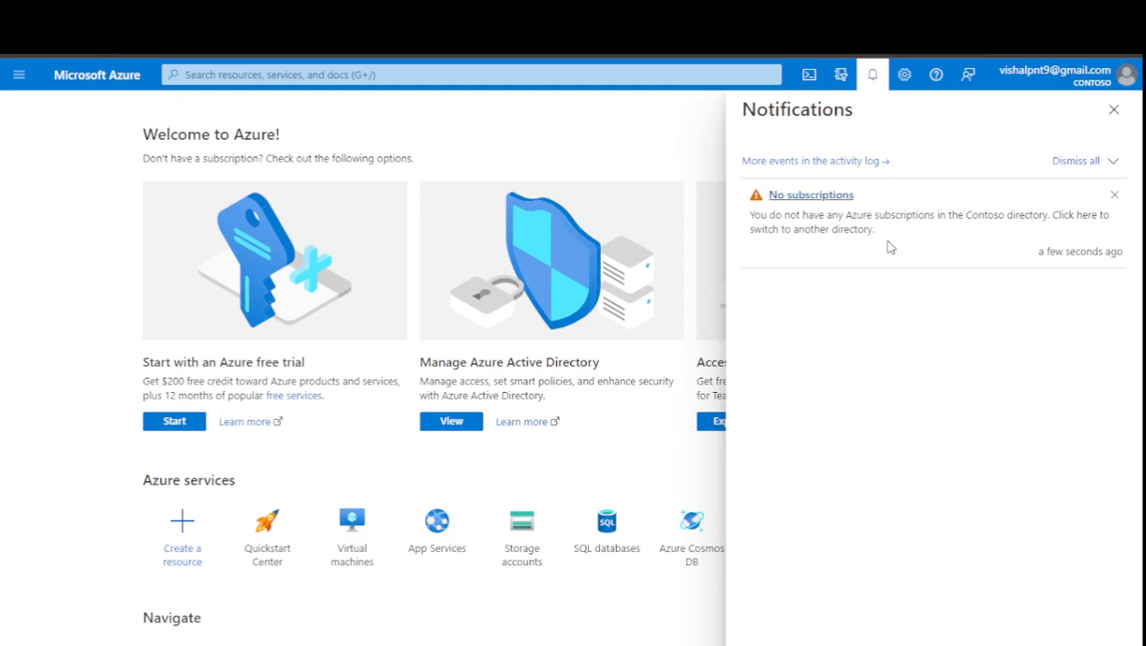
# Step: Move to the other browser profile's Azure window and search the portal for users
pyautogui.click(1083, 48)
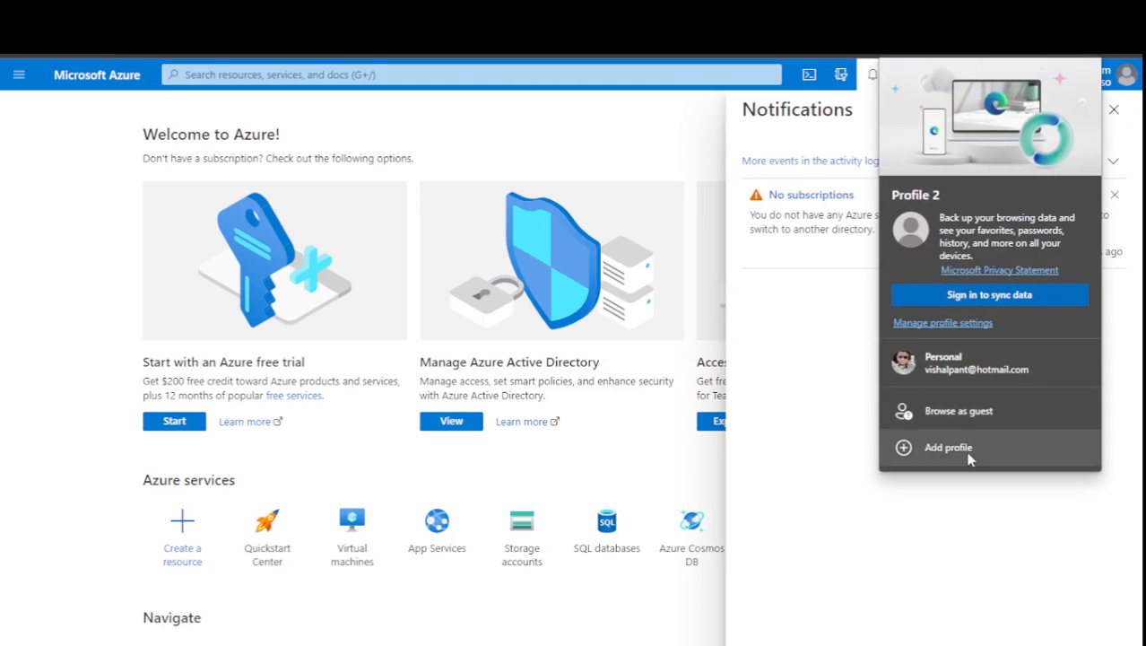
pyautogui.click(927, 398)
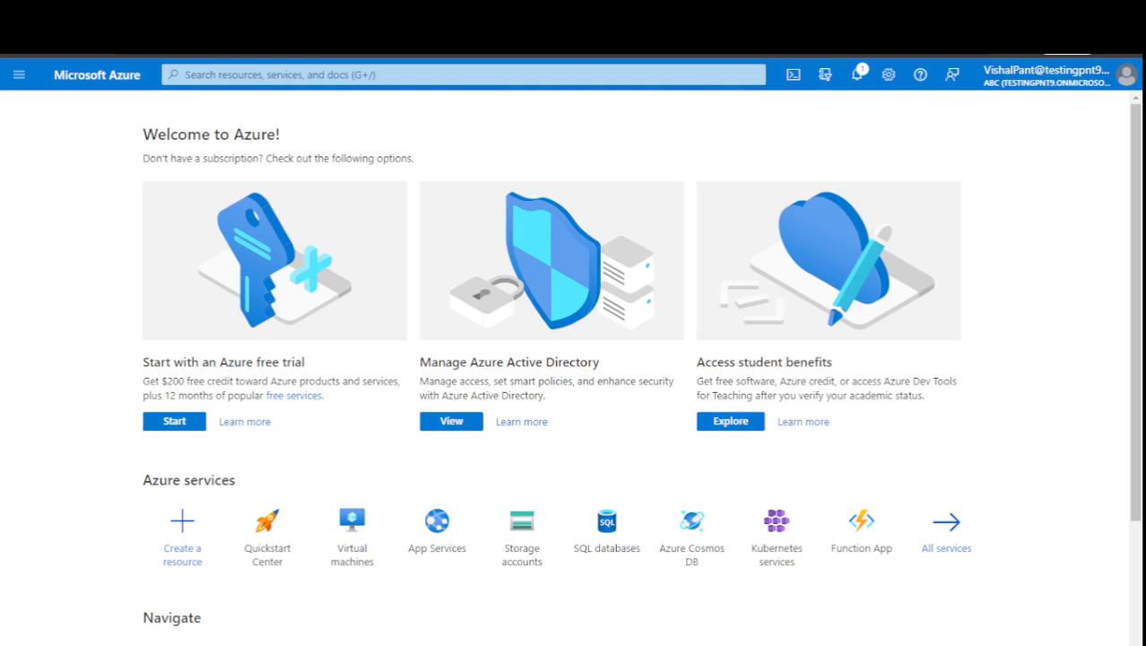
pyautogui.click(285, 73)
pyautogui.write('user')
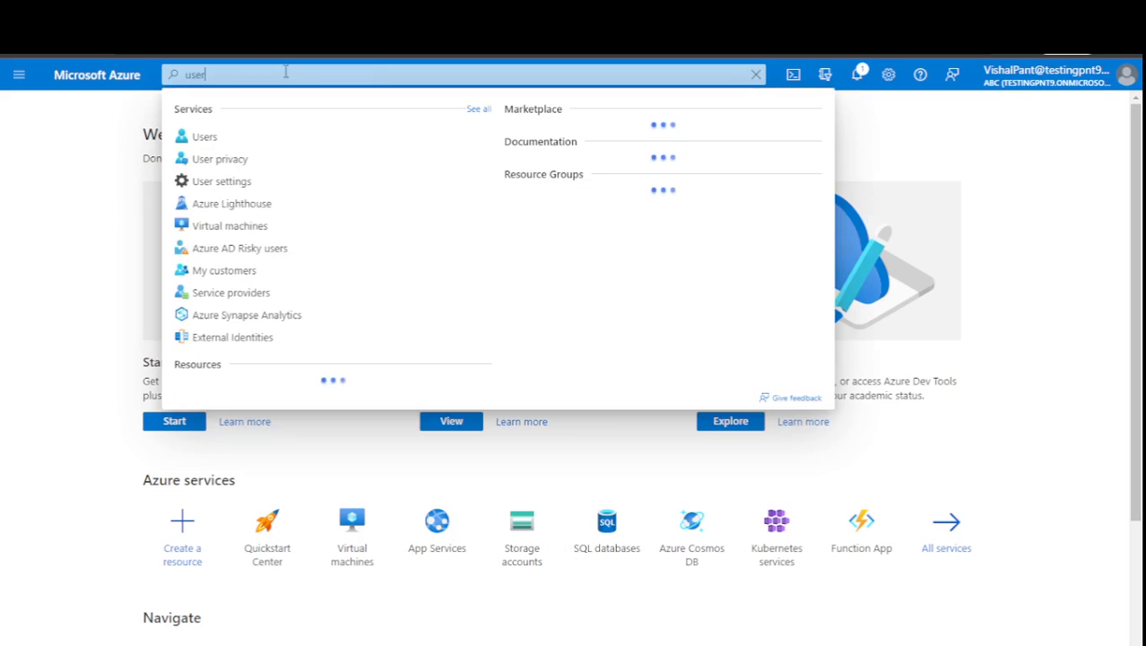
pyautogui.press('BackSpace')
pyautogui.press('BackSpace')
pyautogui.press('BackSpace')
pyautogui.press('BackSpace')
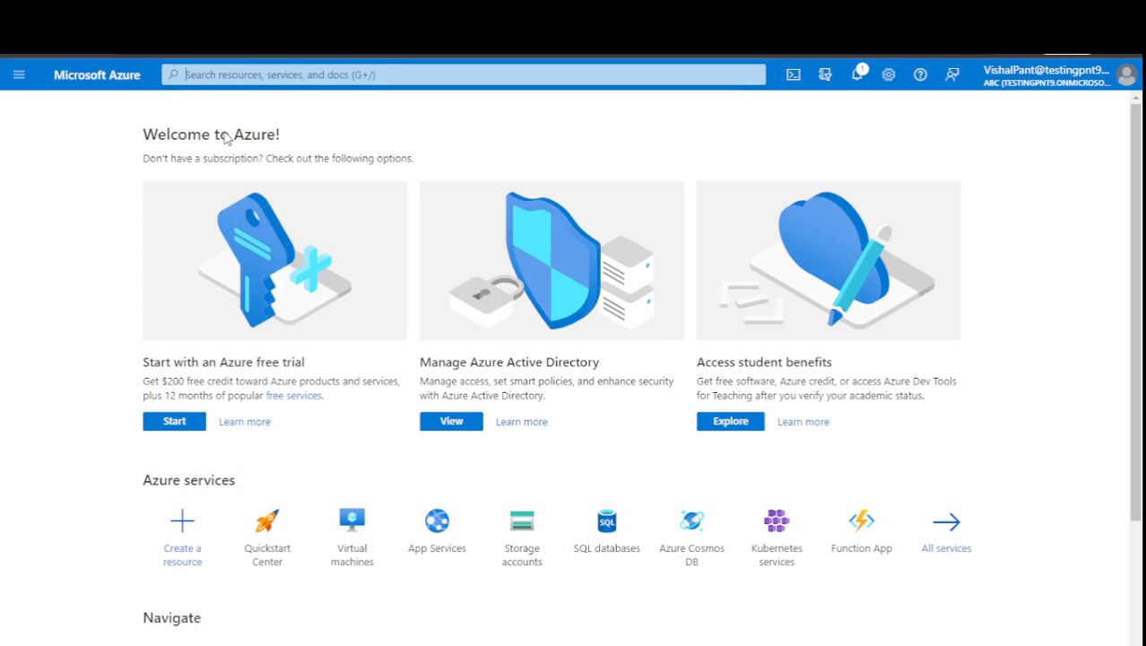